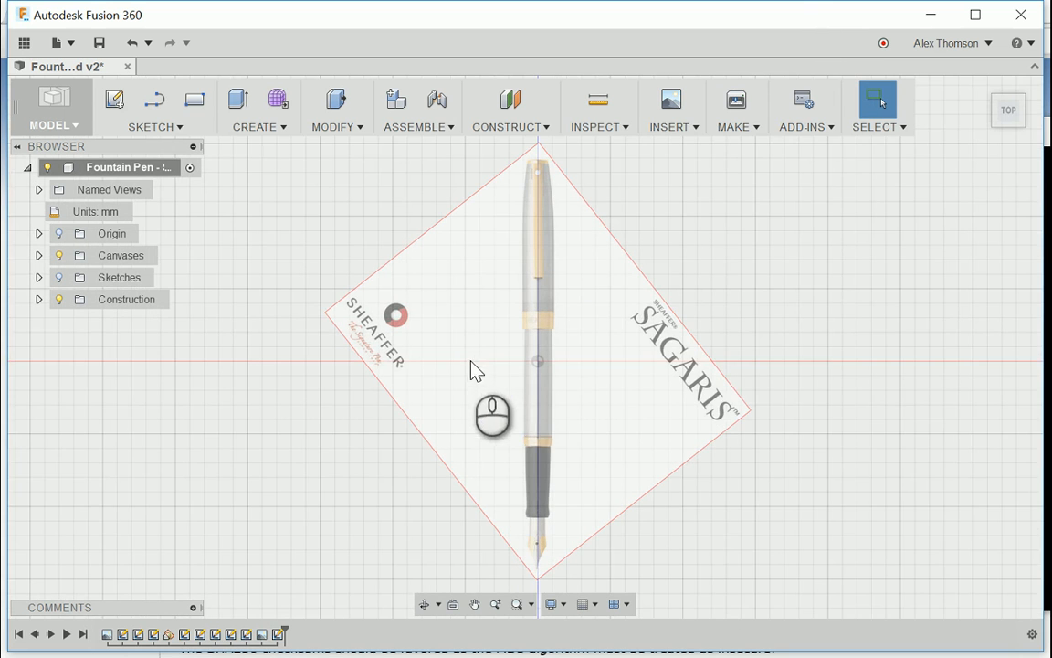
Step: Hide the pen's reference canvases and show all of its sketches
scroll(575, 400, down, 1)
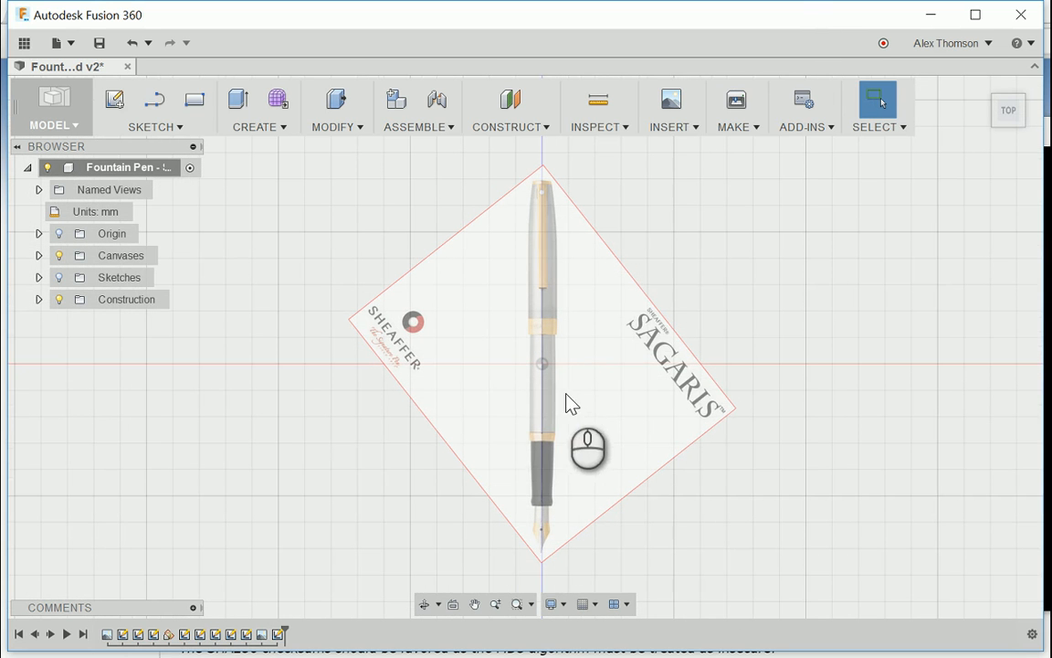
scroll(576, 416, down, 2)
scroll(548, 422, up, 2)
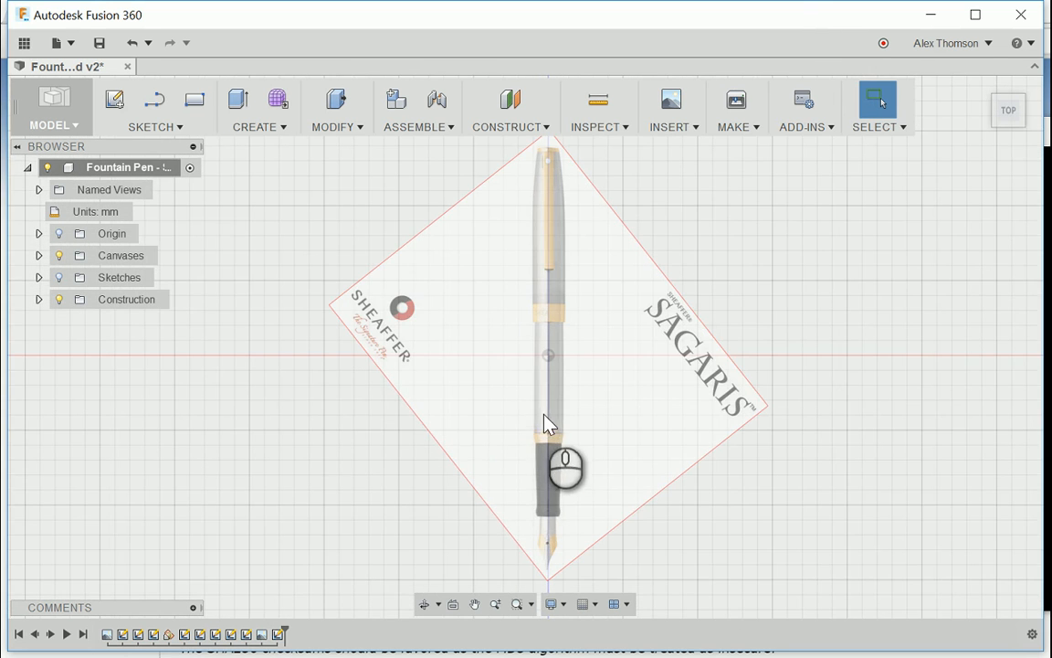
click(58, 256)
click(59, 277)
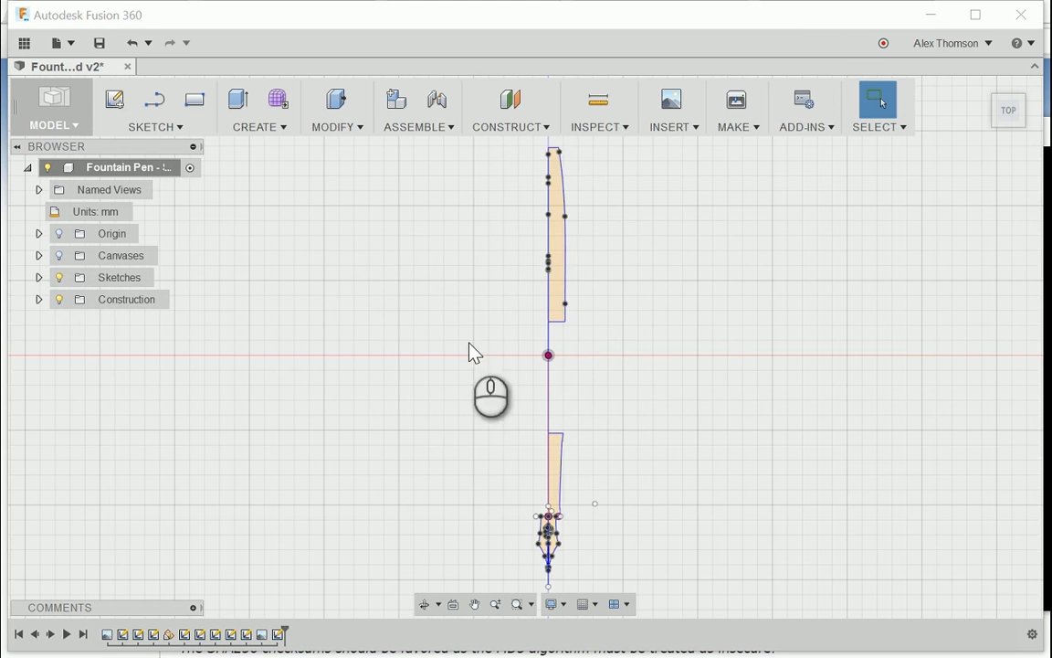
Step: Examine the pen body, cap and clip sketch profiles from angled views
click(1021, 123)
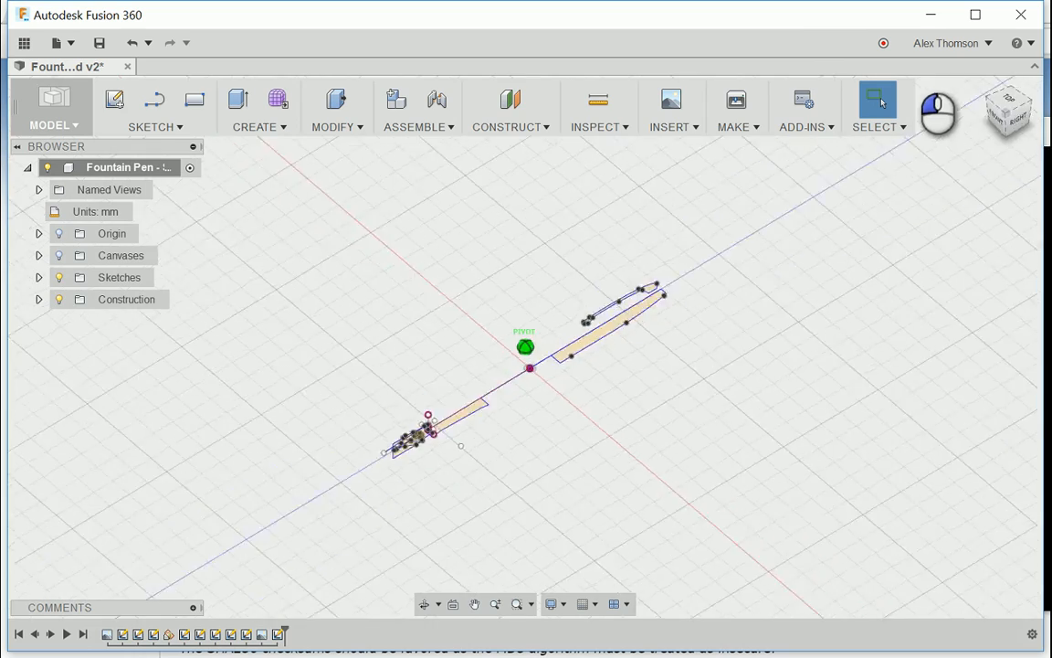
scroll(719, 385, up, 5)
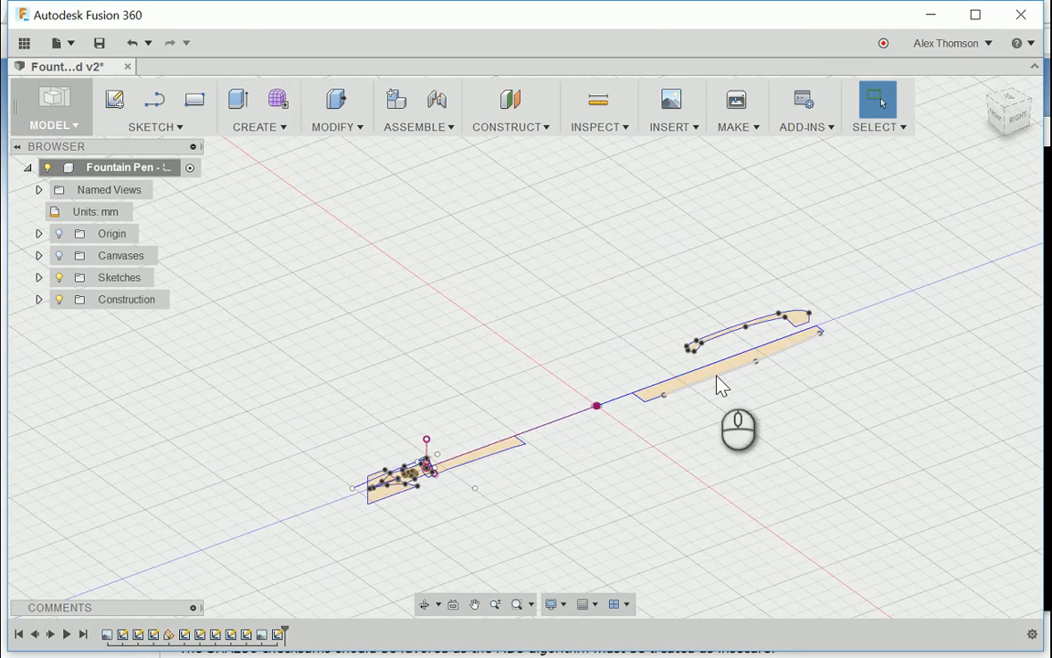
mouse_move(1011, 122)
mouse_down()
mouse_move(1024, 140)
mouse_move(948, 129)
mouse_move(1016, 125)
mouse_up()
scroll(594, 331, down, 2)
scroll(603, 342, up, 2)
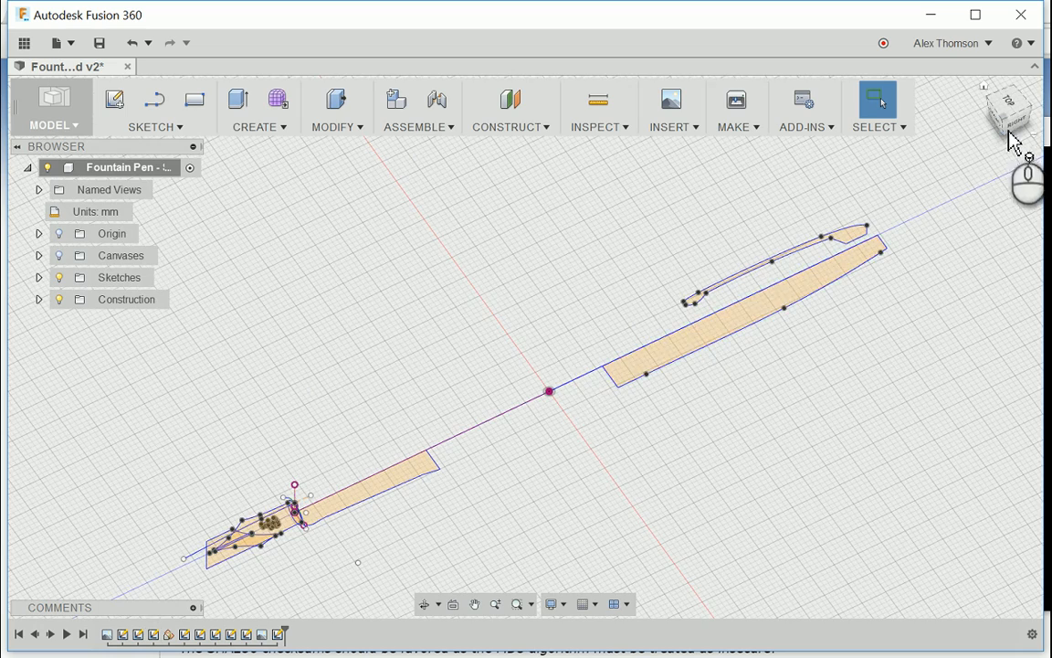
mouse_move(1010, 141)
mouse_down()
mouse_move(1005, 115)
mouse_move(1017, 139)
mouse_up()
scroll(399, 457, down, 4)
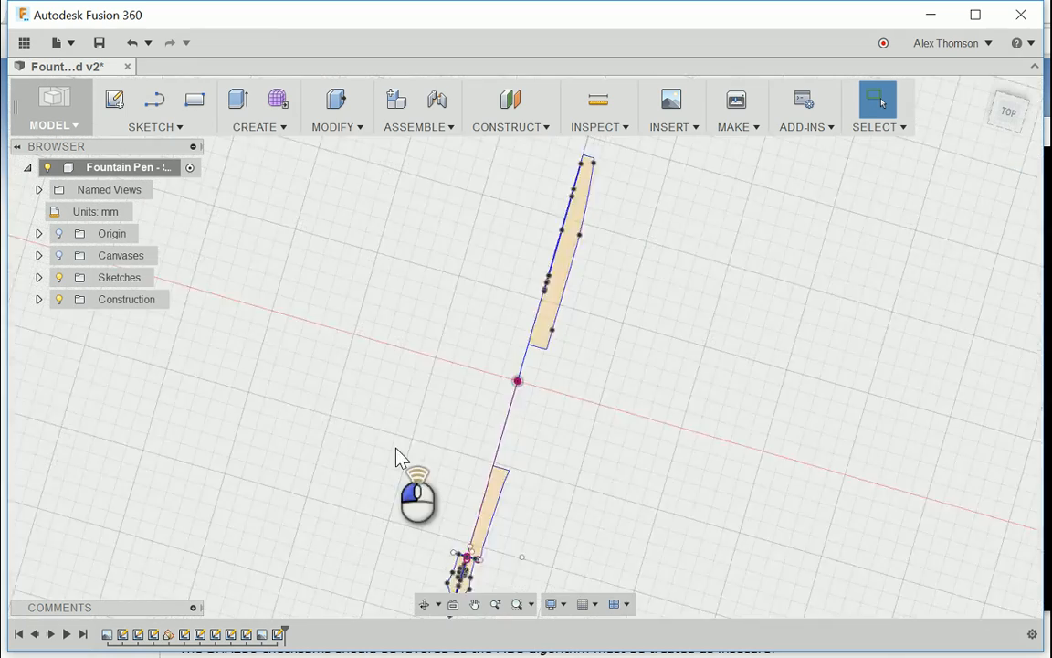
scroll(432, 535, up, 3)
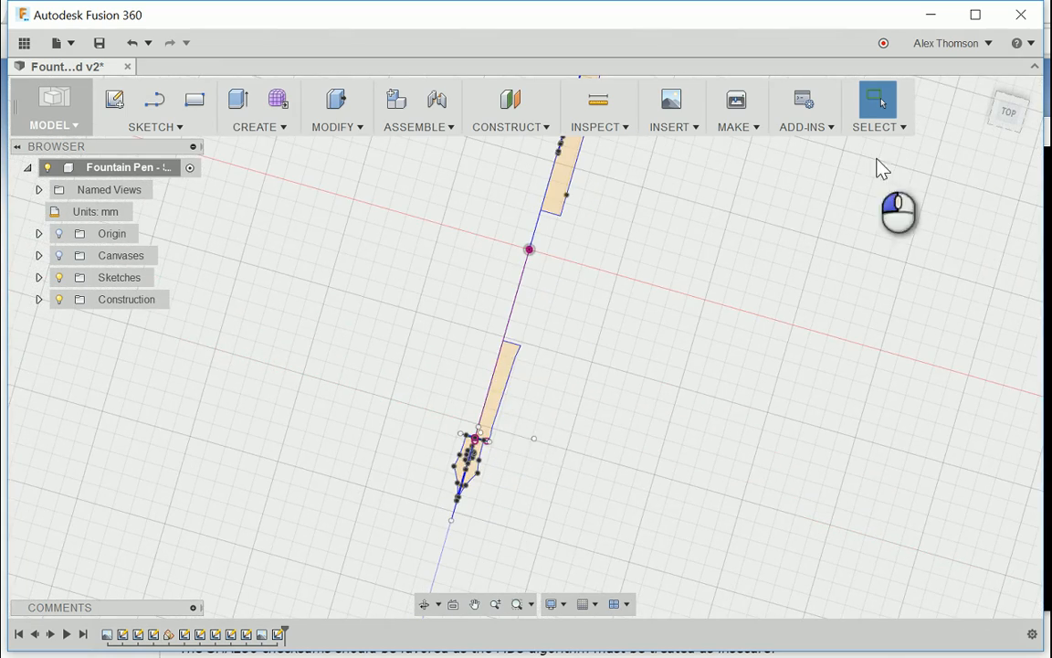
Step: Examine the fountain tip, ink channel and embossing sketches up close from above
drag(1003, 123, 1000, 108)
mouse_move(470, 429)
shift+middle_down()
mouse_move(460, 414)
mouse_move(465, 451)
mouse_move(500, 516)
mouse_move(589, 458)
shift+middle_up()
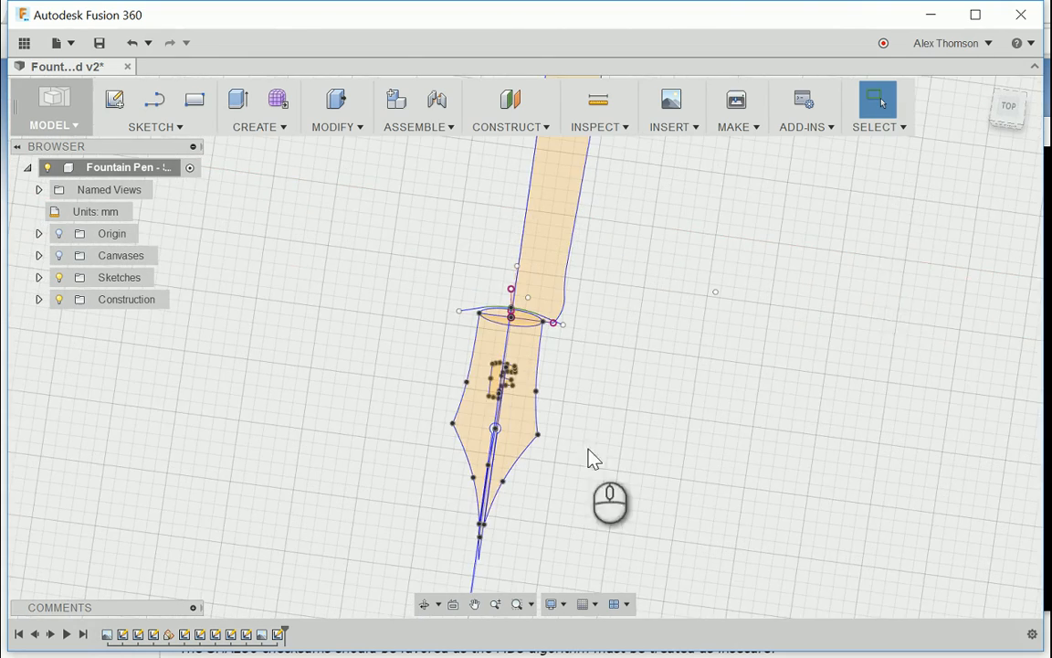
click(1010, 107)
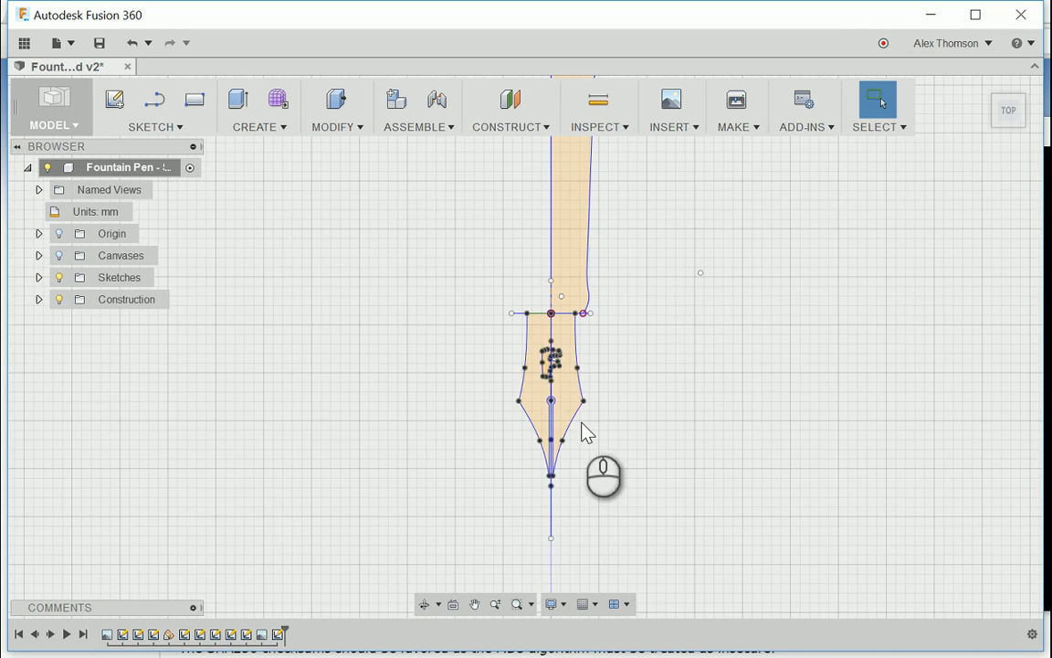
scroll(563, 446, up, 3)
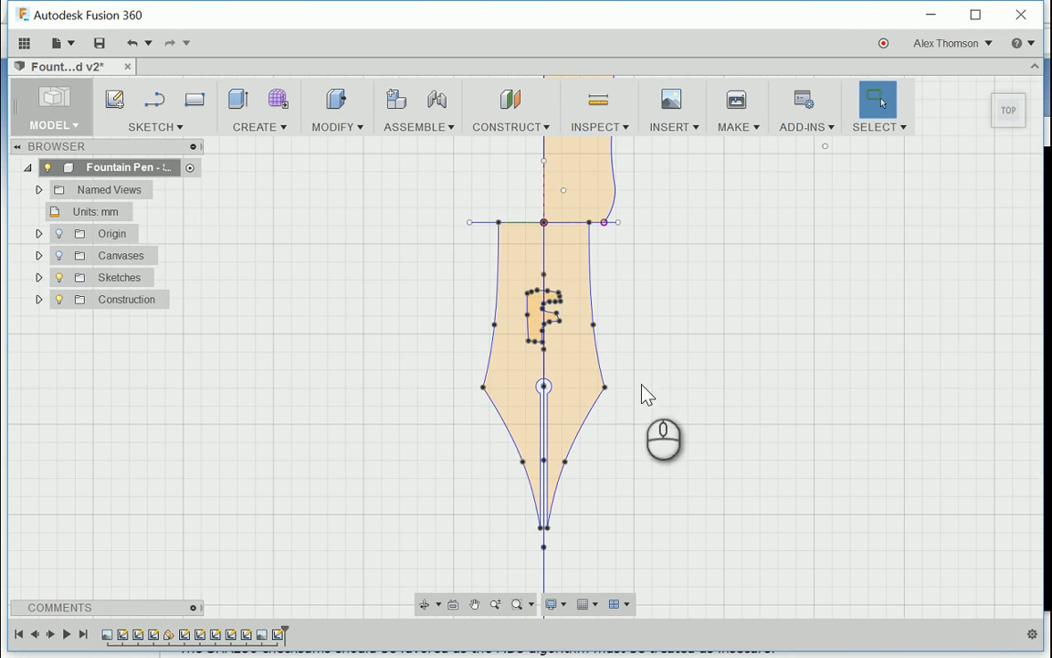
scroll(656, 403, down, 5)
scroll(603, 427, up, 1)
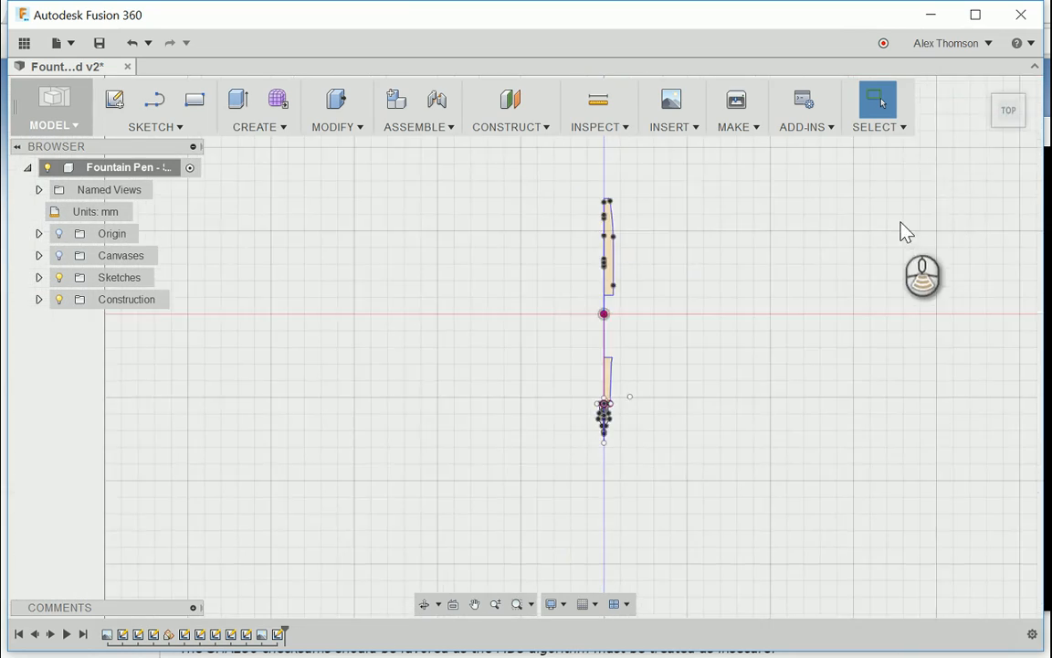
Step: Hide every sketch except Pen Body, including the Cap, Clip, Embossing, Fountain Tip and Ink Channel sketches
scroll(903, 222, down, 2)
drag(1017, 109, 928, 46)
scroll(759, 435, down, 2)
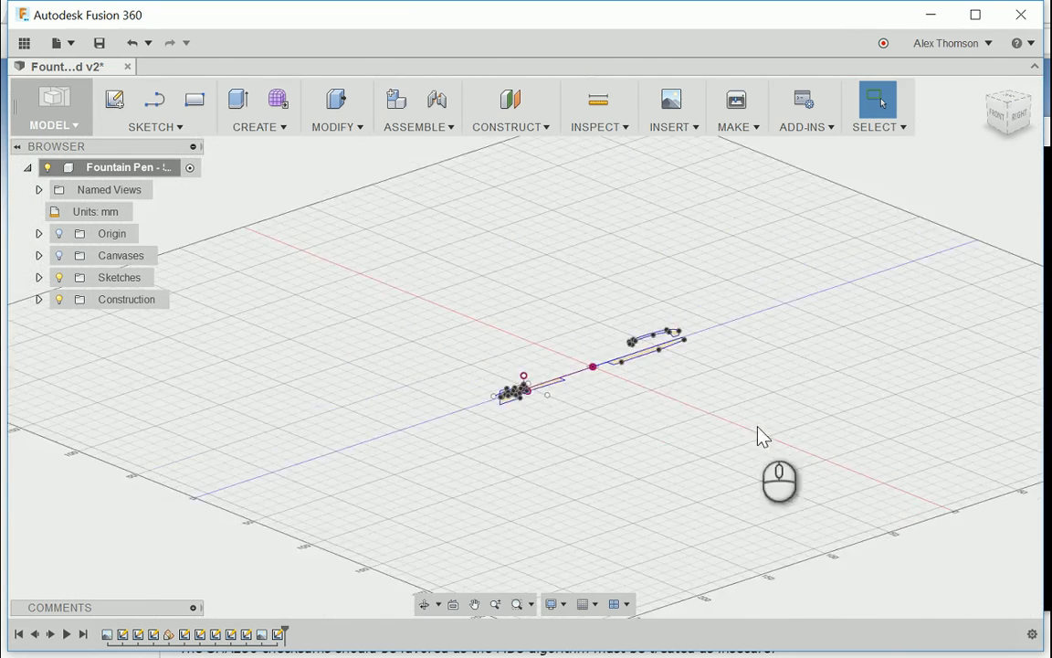
scroll(662, 359, up, 1)
scroll(609, 455, up, 2)
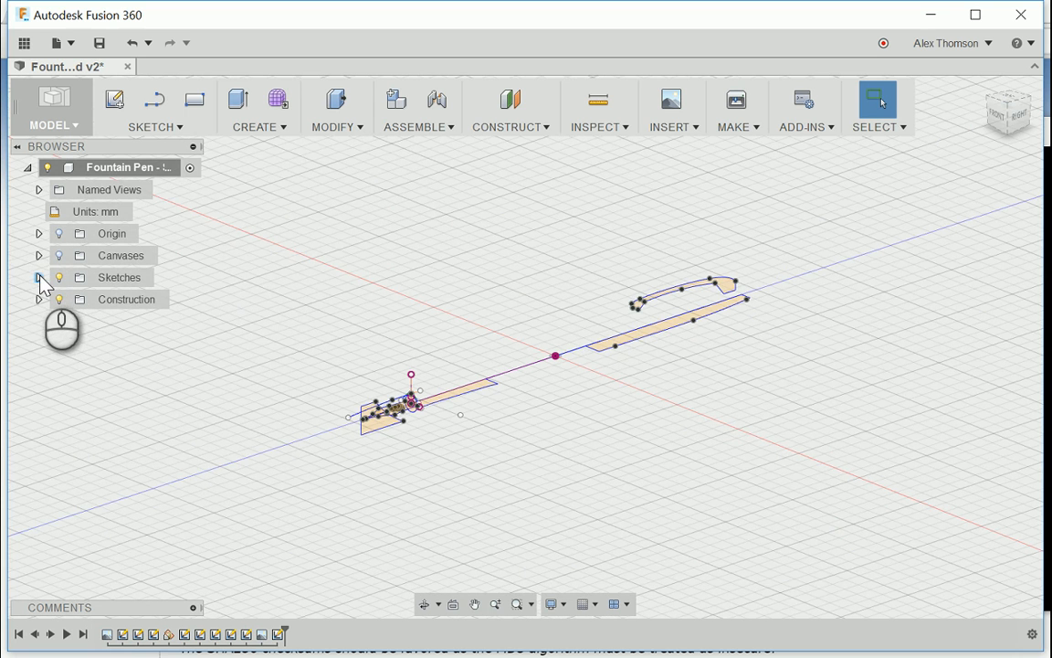
scroll(507, 420, up, 5)
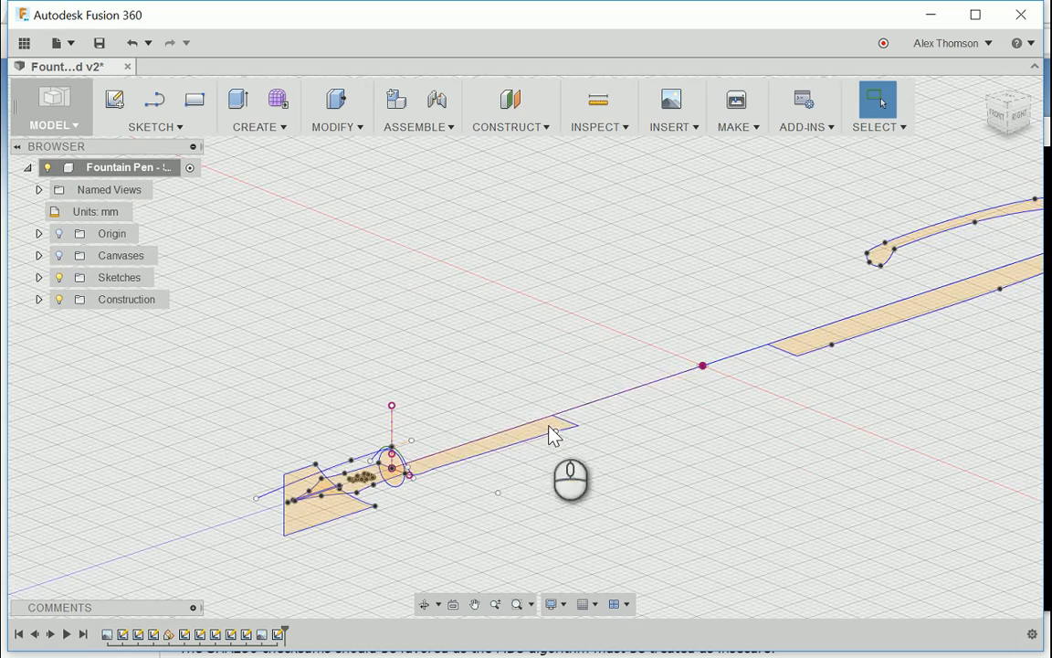
scroll(493, 420, down, 5)
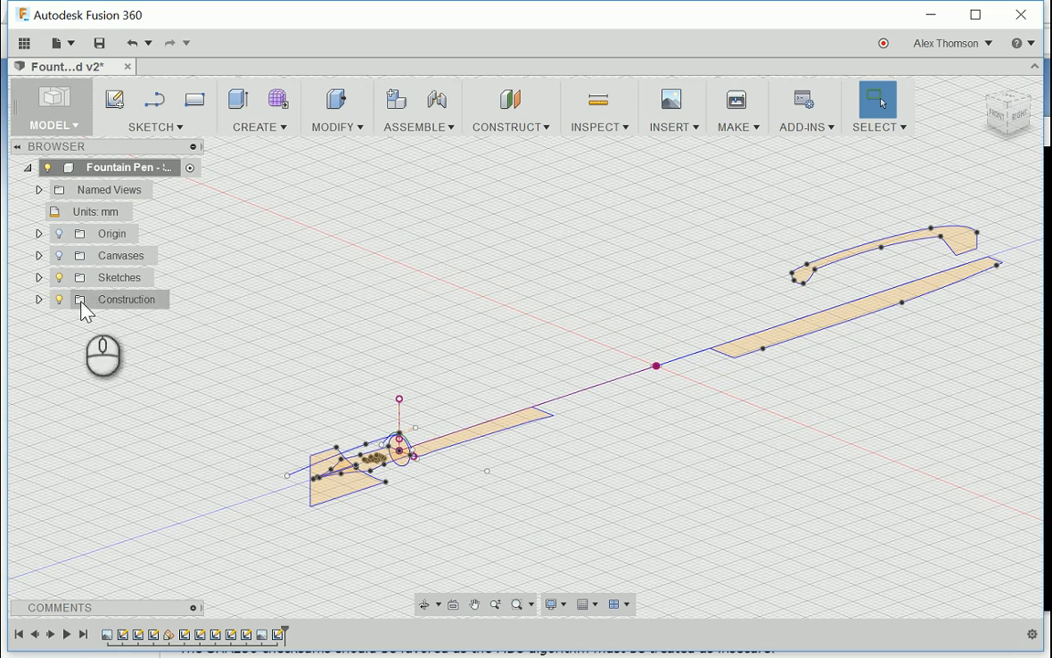
click(40, 277)
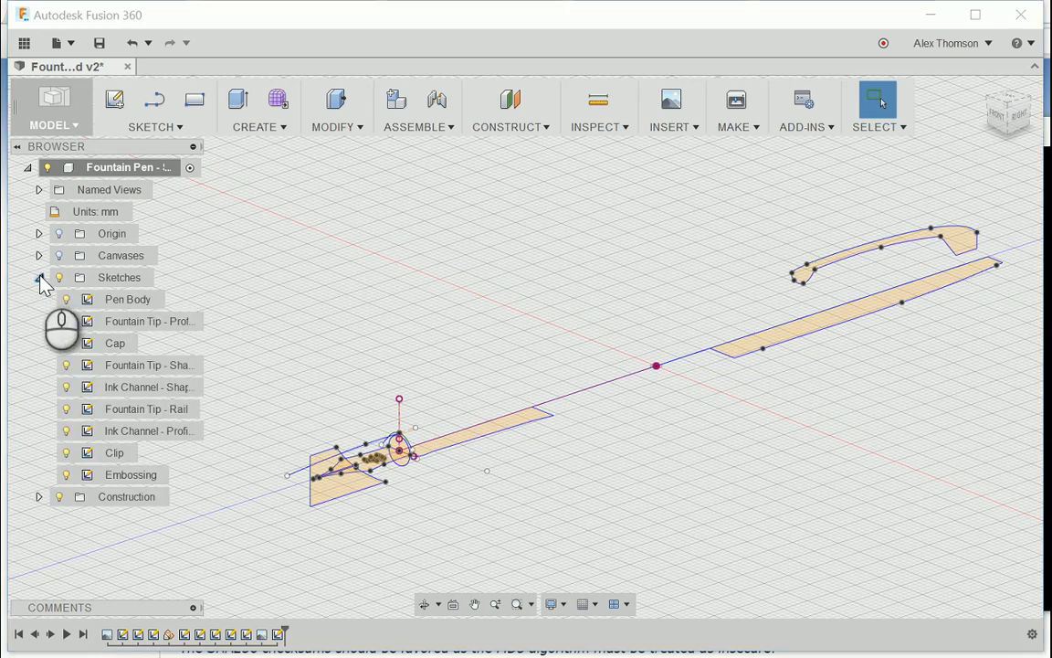
click(76, 323)
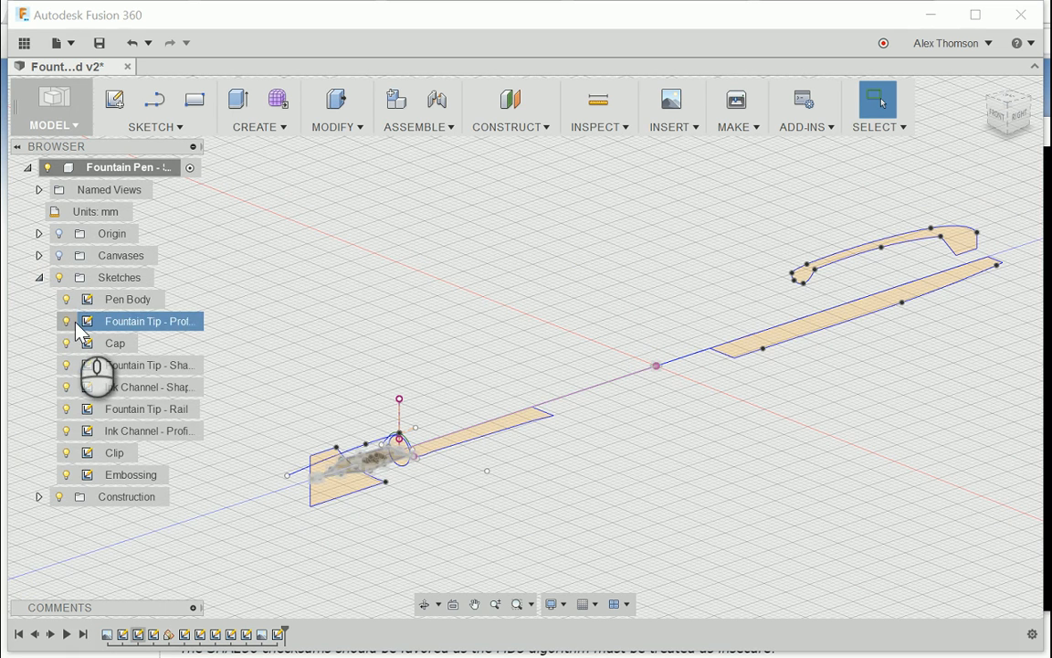
click(65, 320)
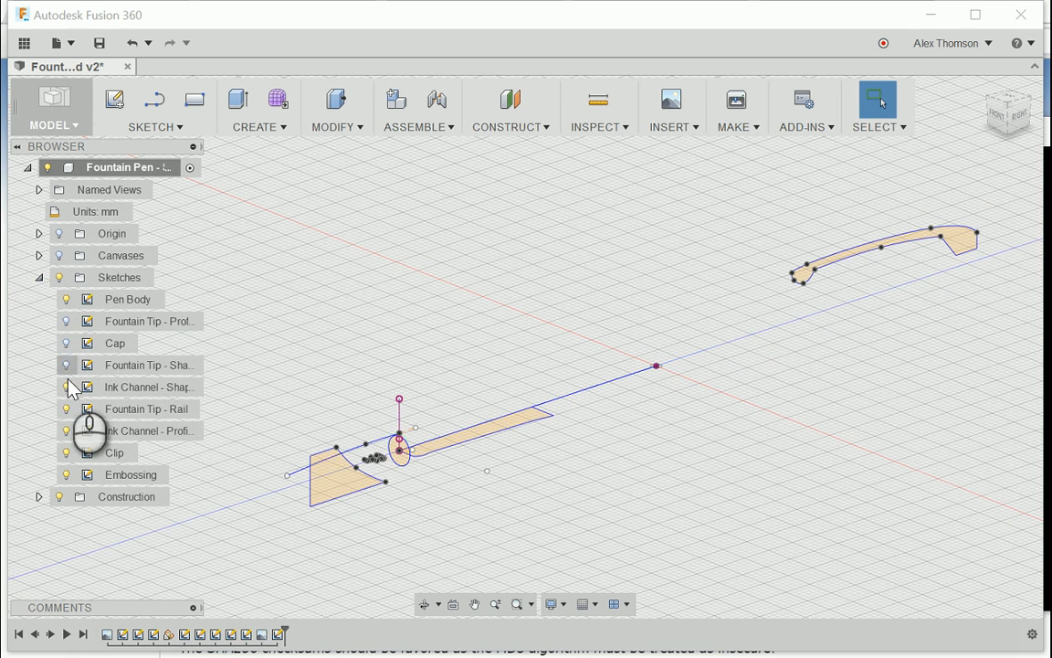
click(66, 387)
click(66, 409)
click(66, 430)
click(66, 452)
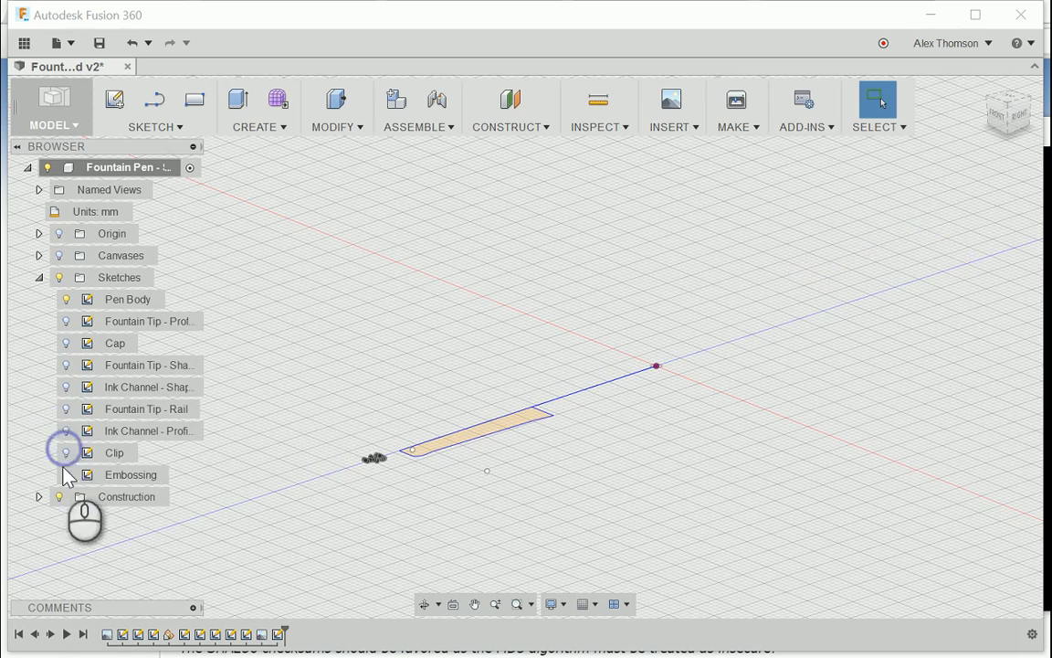
click(65, 474)
Step: Revolve the Pen Body profile 360 degrees about its long straight edge on the centre line, as a one-sided new body
scroll(239, 439, down, 2)
scroll(364, 460, up, 3)
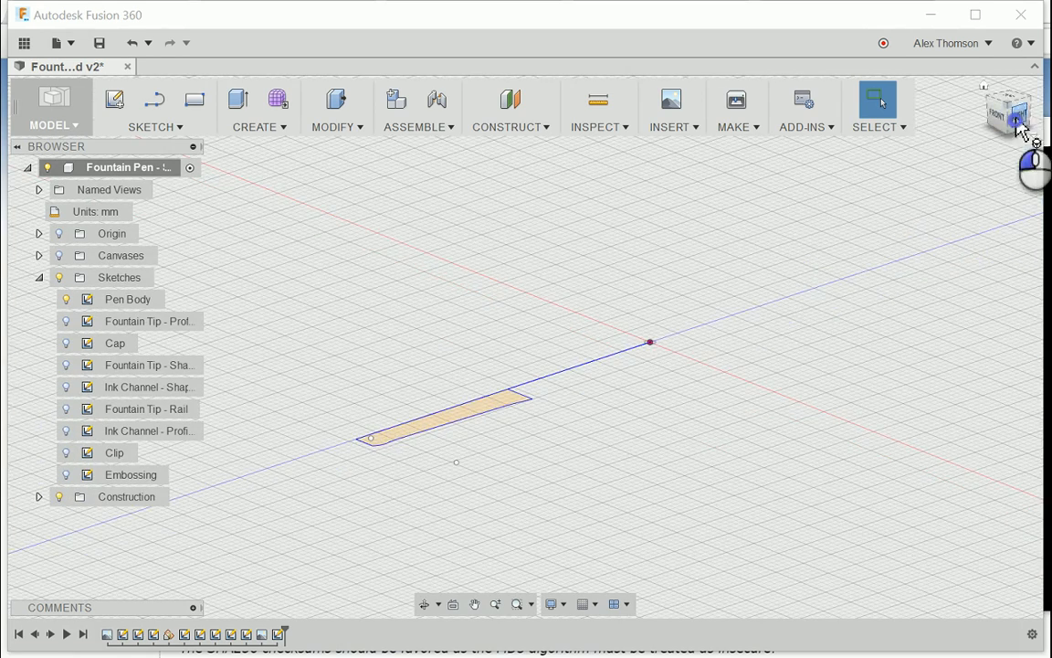
mouse_move(1015, 119)
mouse_down()
mouse_move(1035, 139)
mouse_move(1000, 134)
mouse_up()
scroll(804, 288, down, 3)
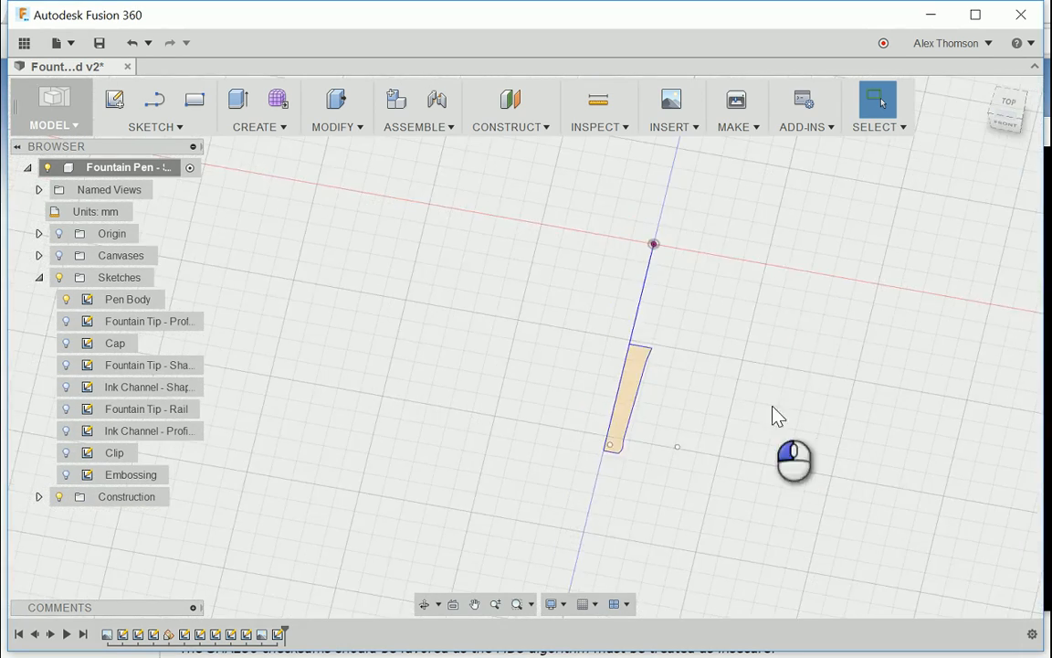
scroll(775, 409, up, 2)
scroll(649, 413, down, 2)
scroll(605, 376, up, 2)
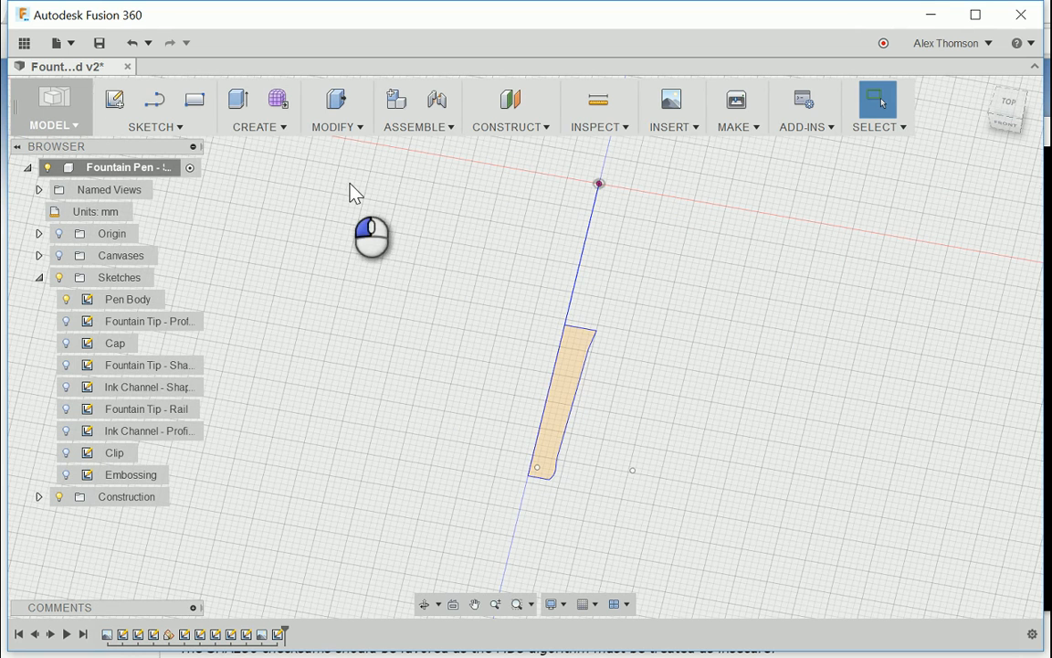
click(259, 134)
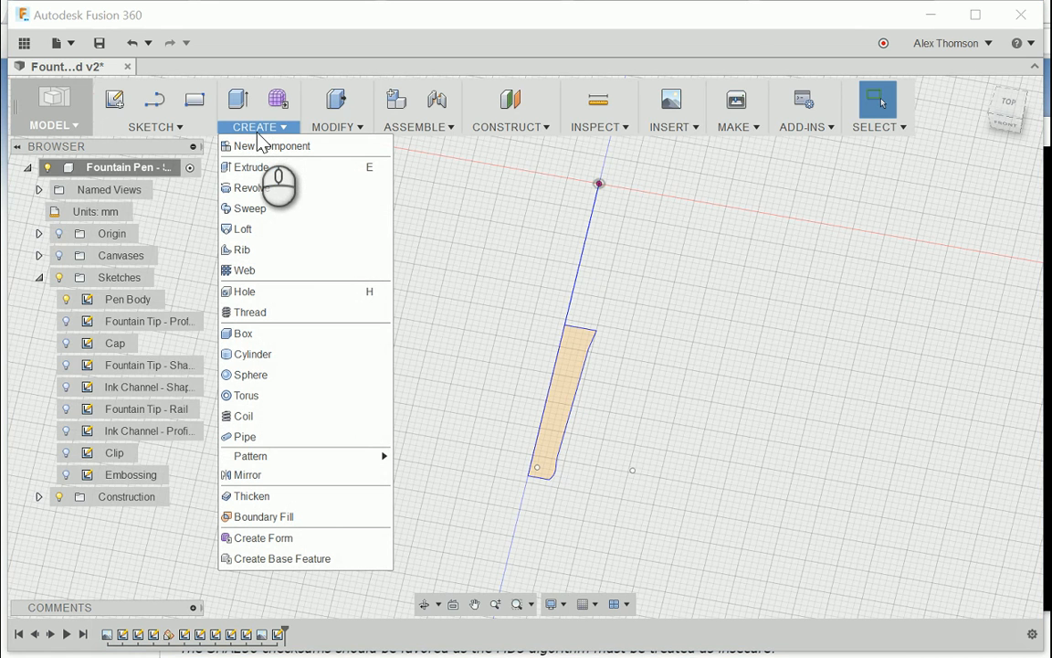
click(265, 183)
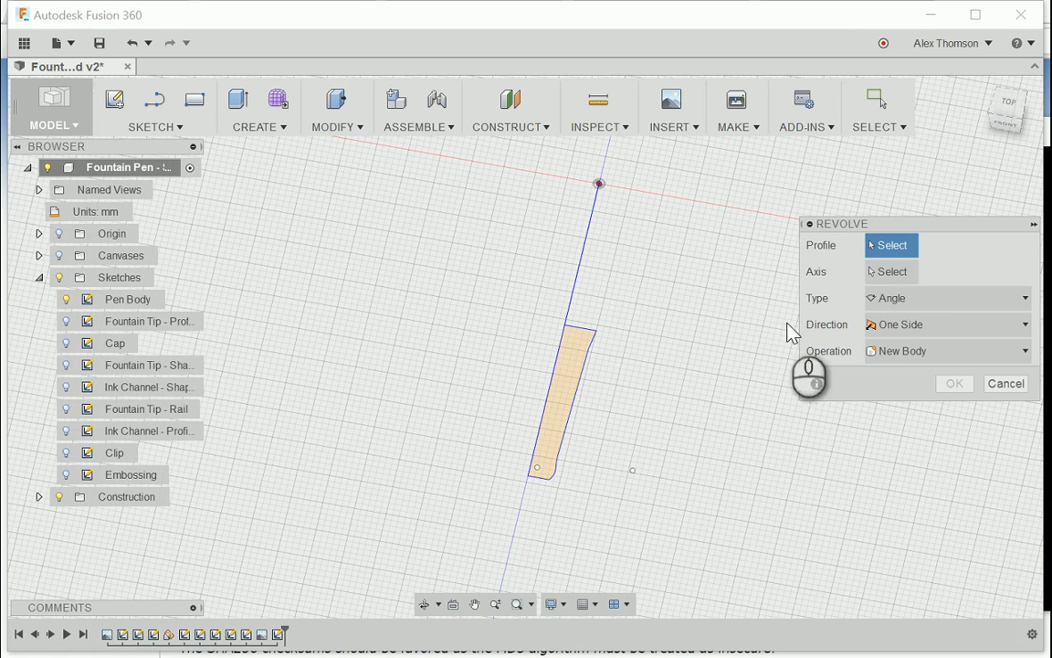
scroll(589, 422, up, 3)
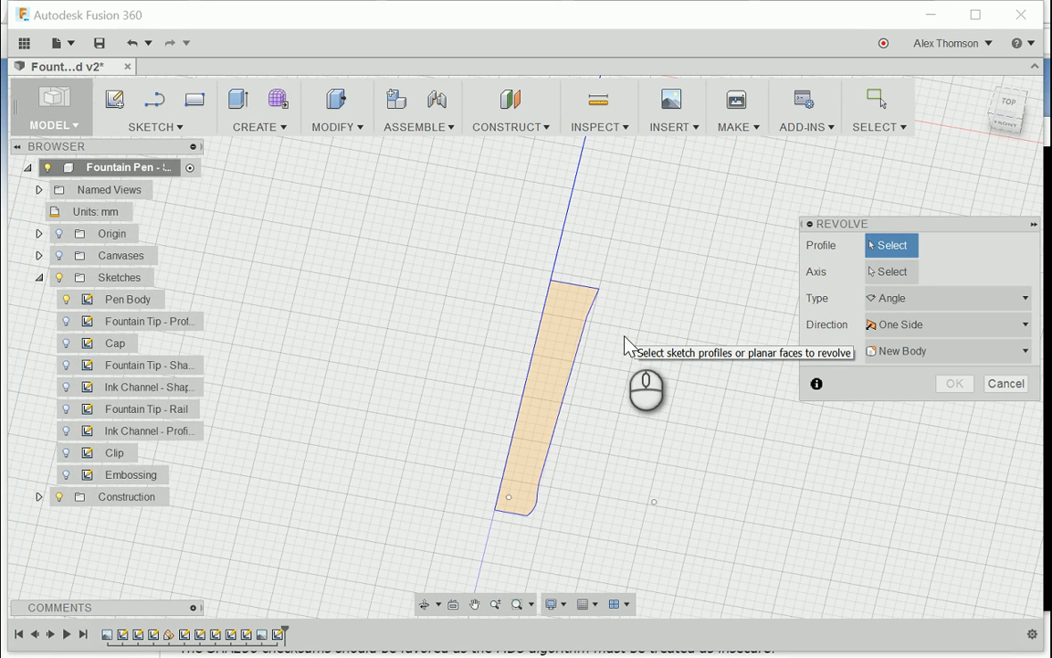
click(564, 391)
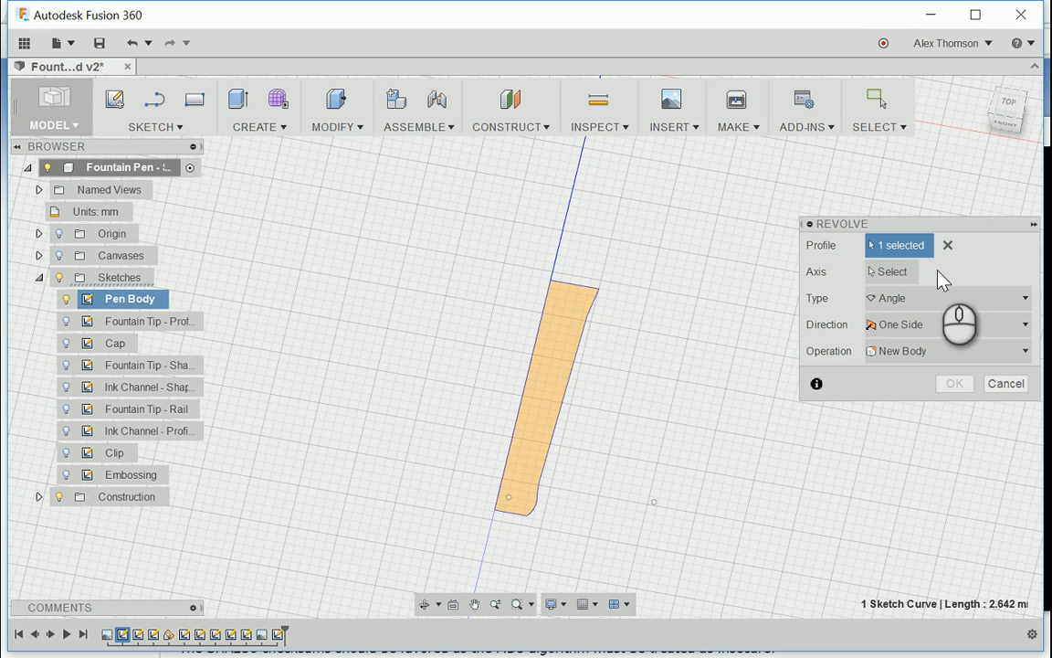
click(891, 277)
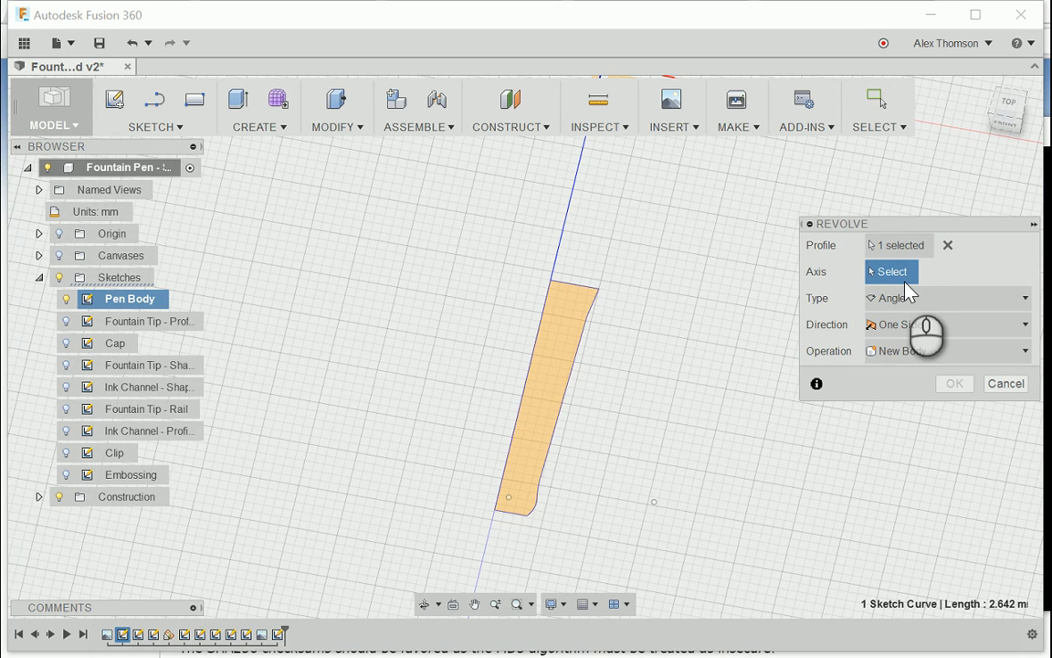
scroll(674, 357, down, 2)
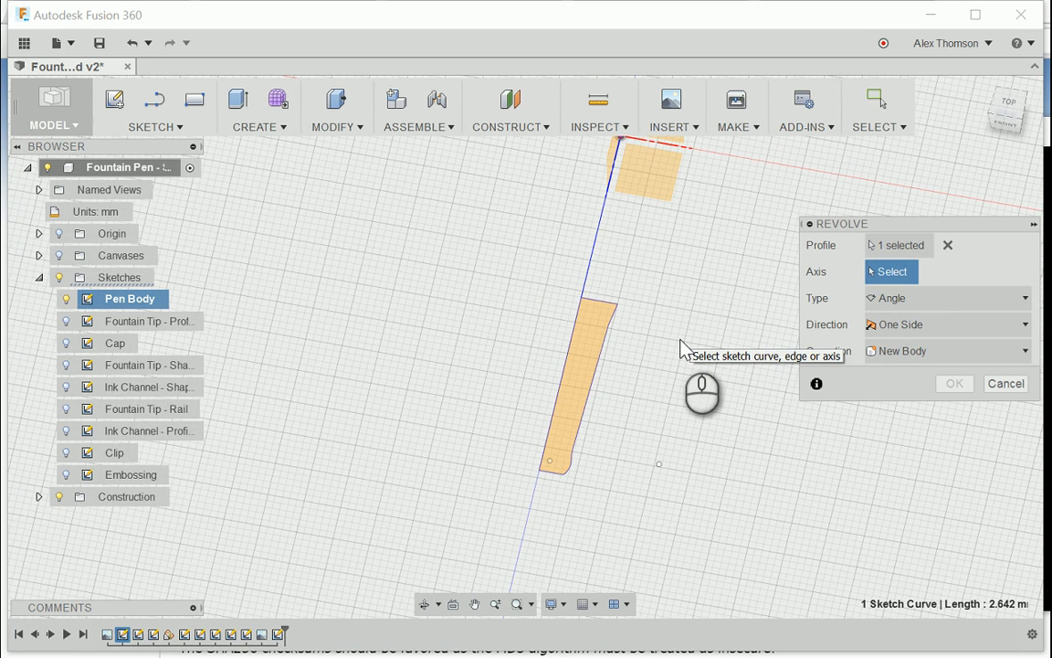
scroll(640, 388, up, 3)
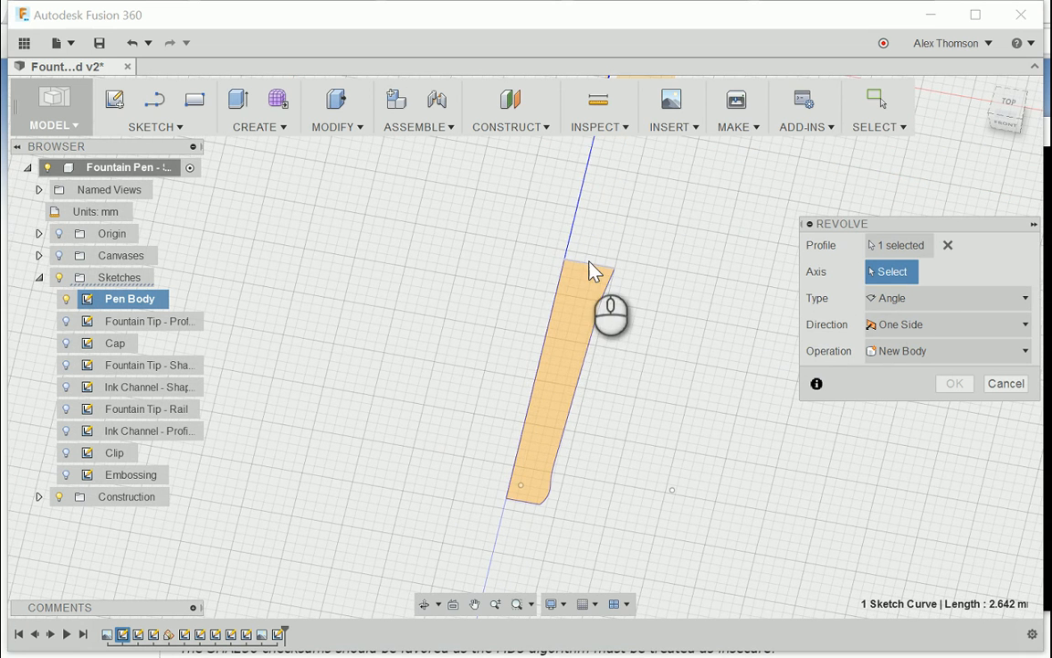
click(554, 320)
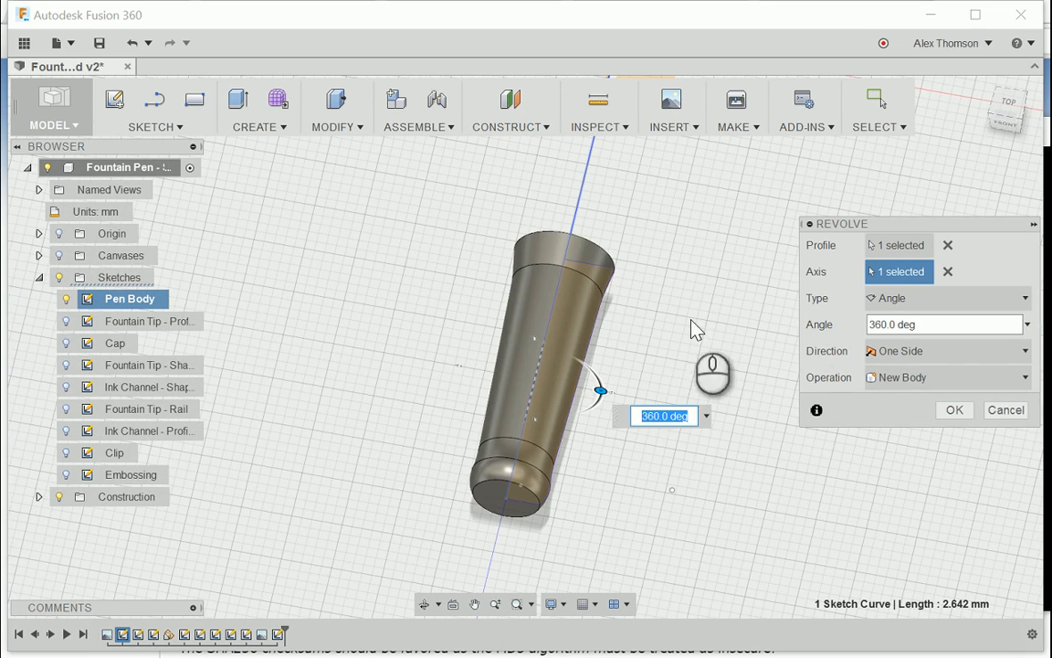
Step: Inspect the revolved pen body preview and try another revolve angle, returning it to 360 degrees
drag(1008, 116, 1014, 85)
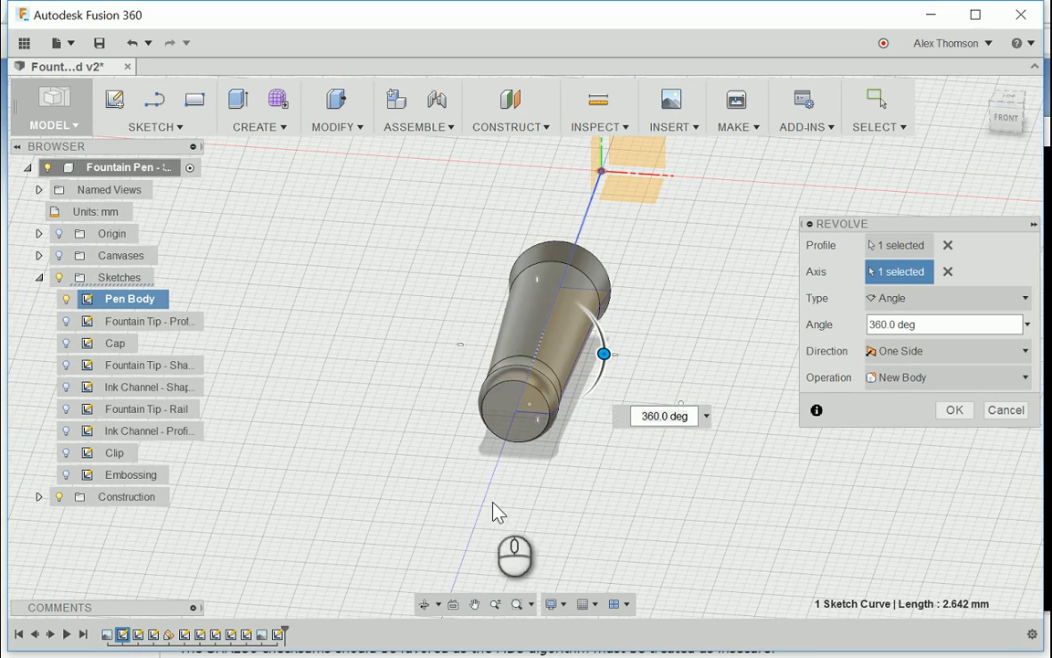
scroll(589, 477, up, 1)
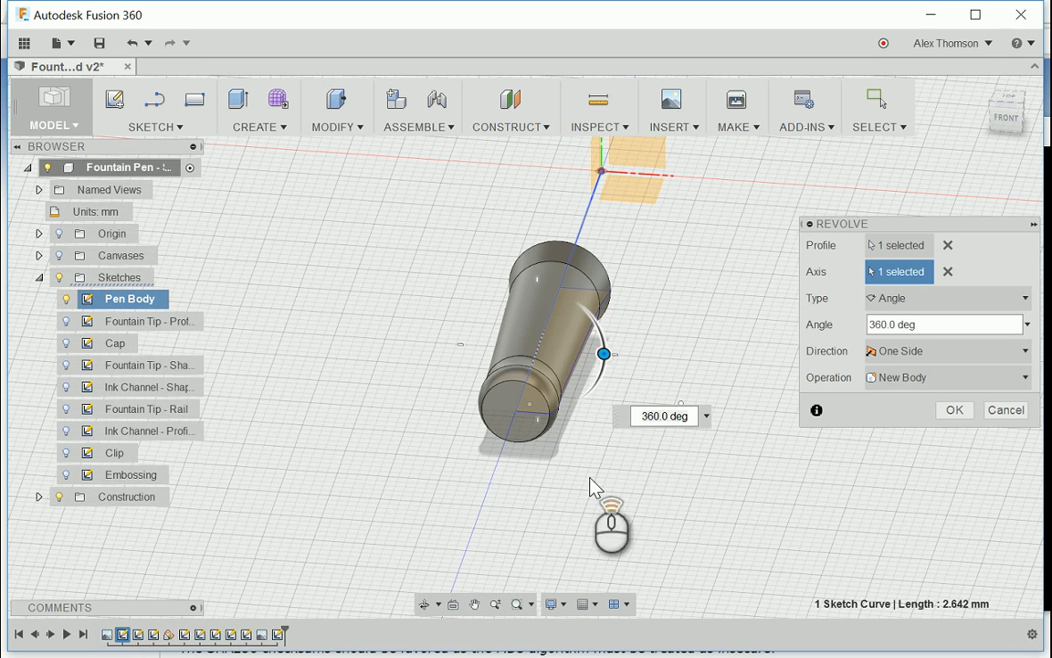
scroll(611, 373, down, 1)
scroll(612, 372, down, 1)
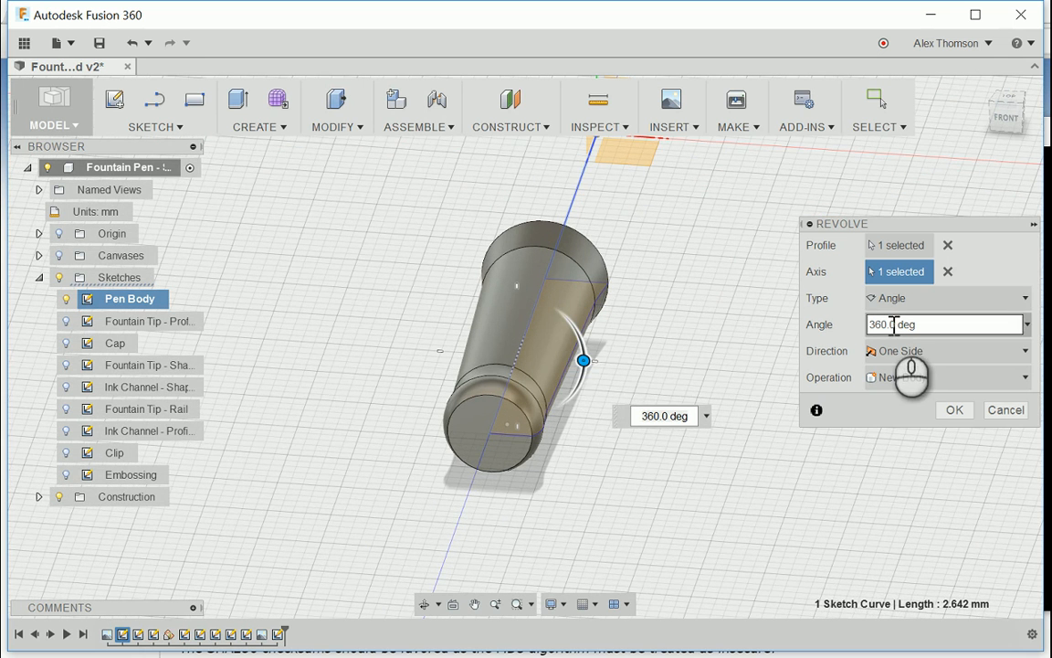
drag(584, 361, 604, 451)
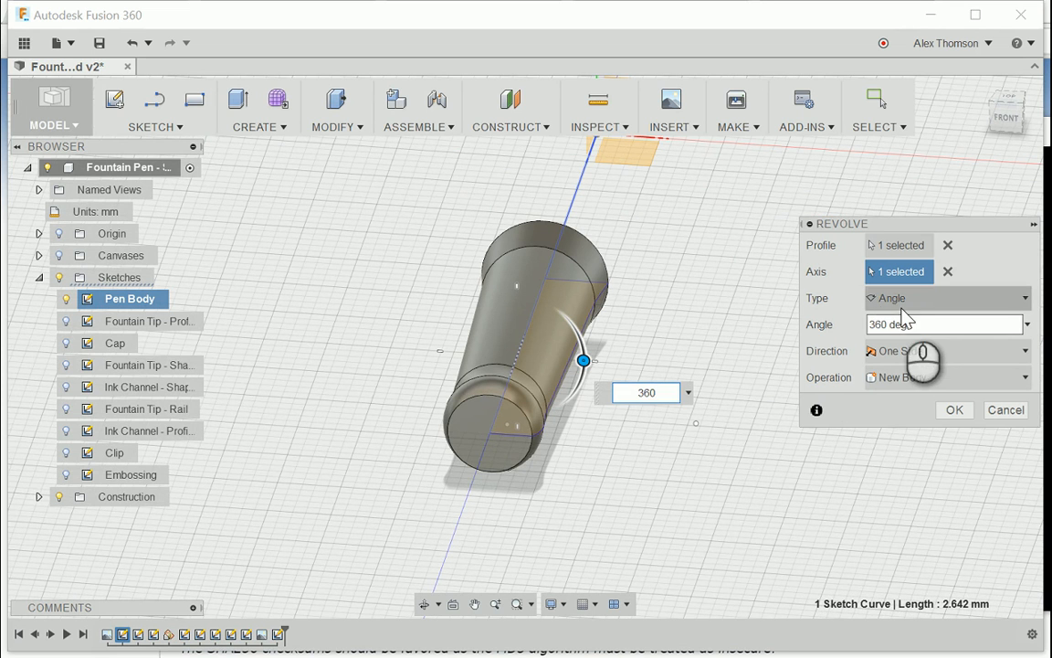
Step: Change the revolve type to Full and complete the pen body revolve as a new body
click(882, 299)
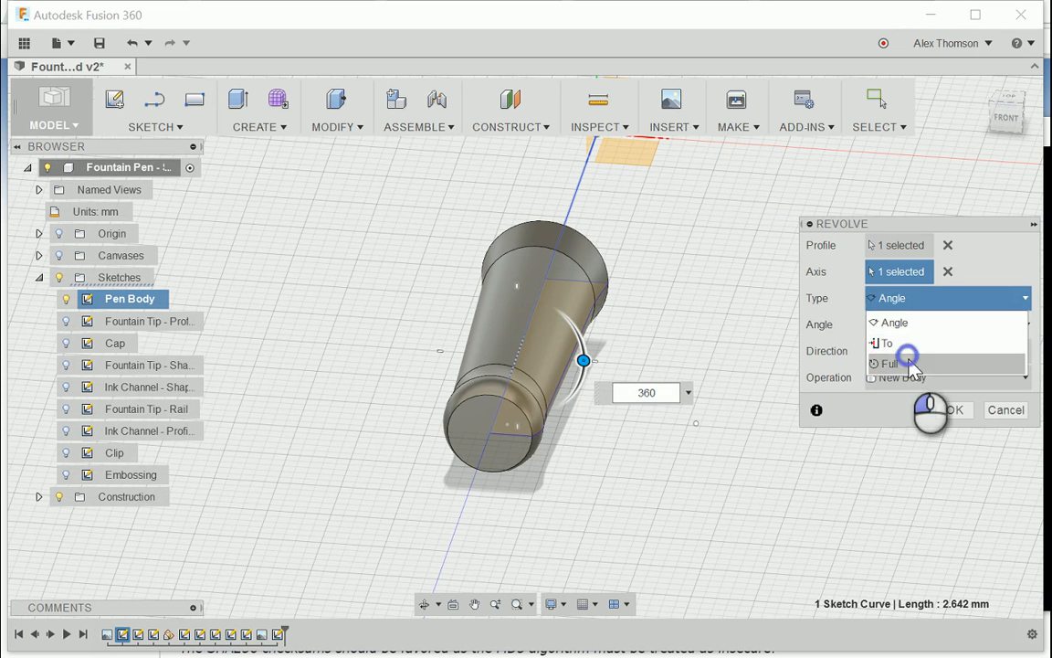
click(912, 366)
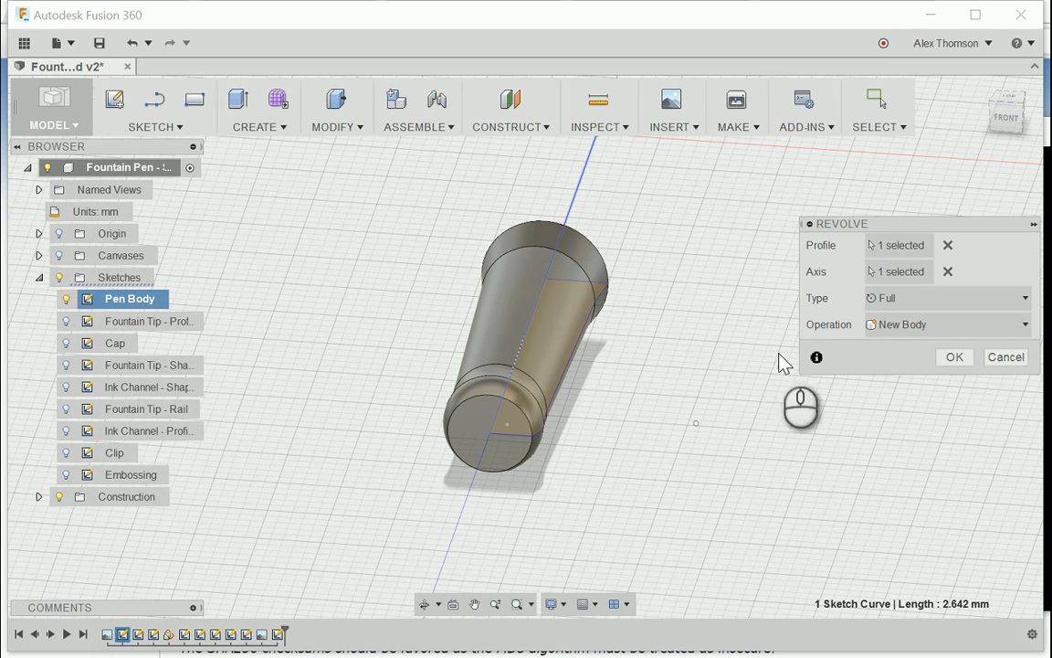
scroll(639, 375, down, 2)
scroll(486, 308, up, 2)
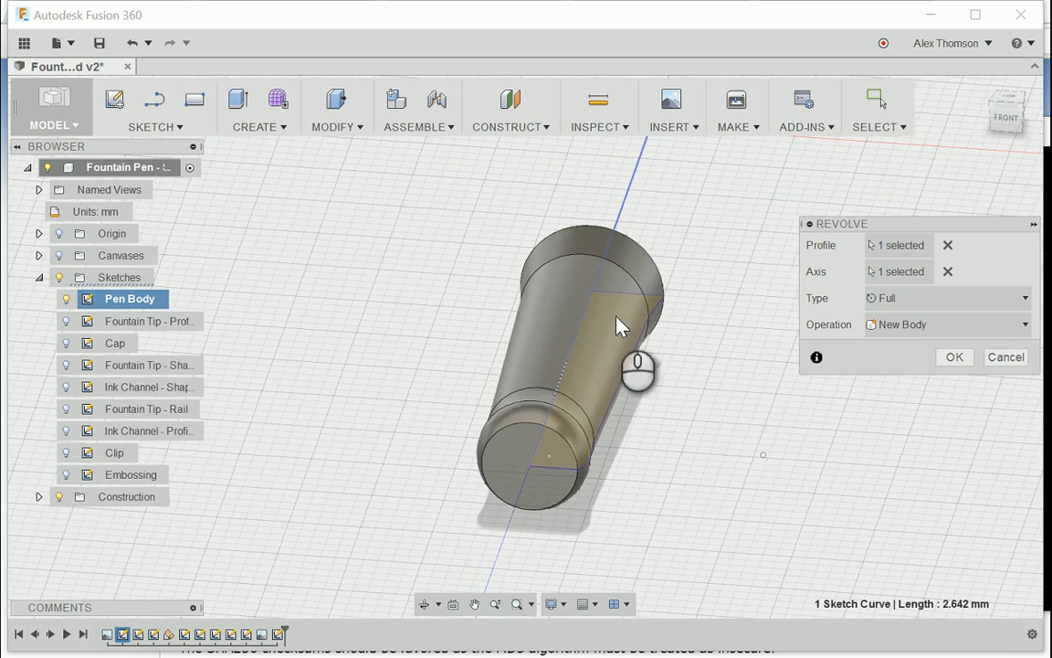
scroll(621, 352, down, 2)
scroll(630, 387, up, 2)
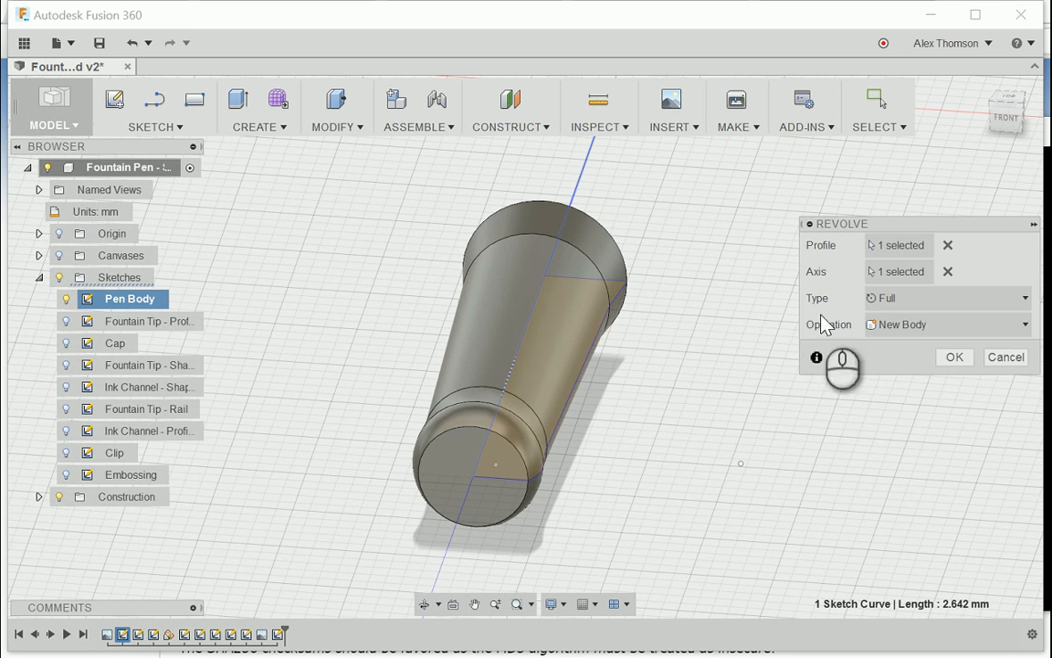
click(953, 356)
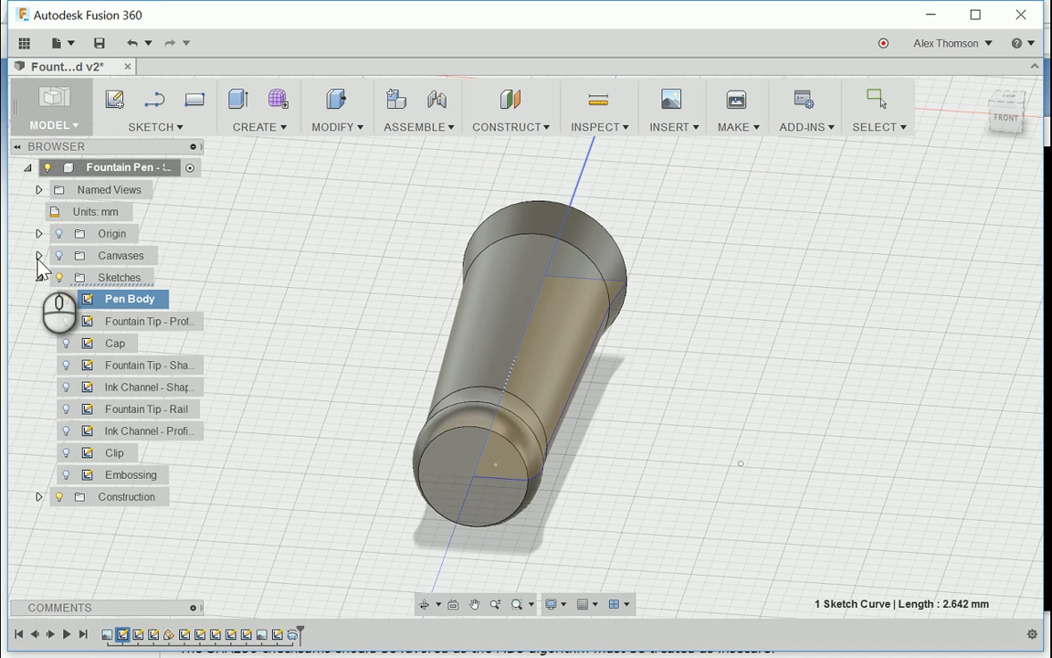
Step: Rename the newly revolved body as Pen Body
click(995, 131)
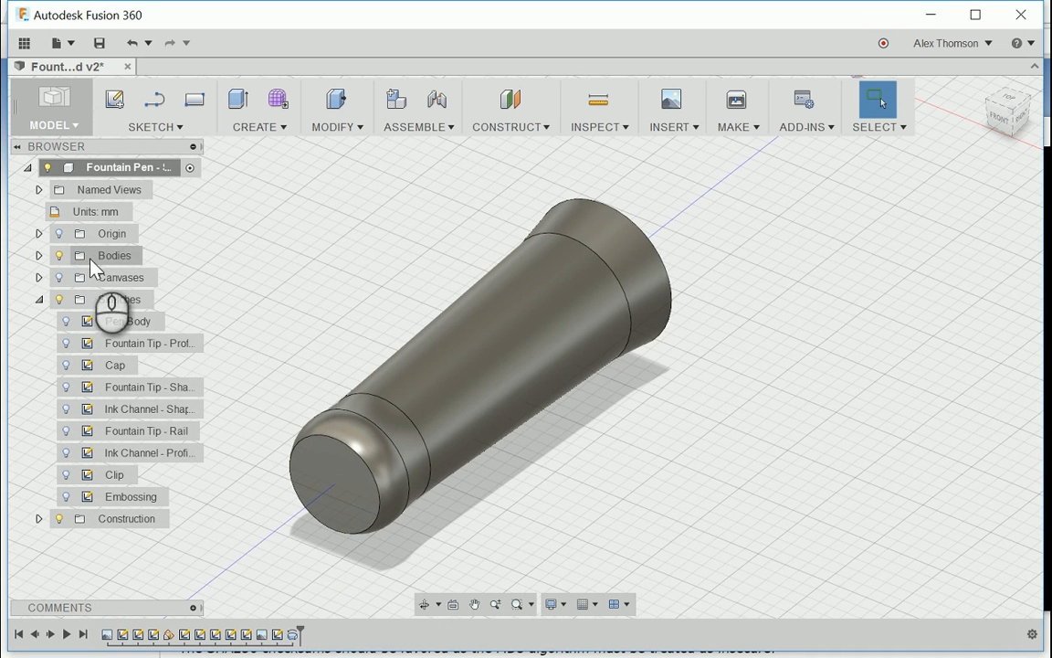
click(38, 255)
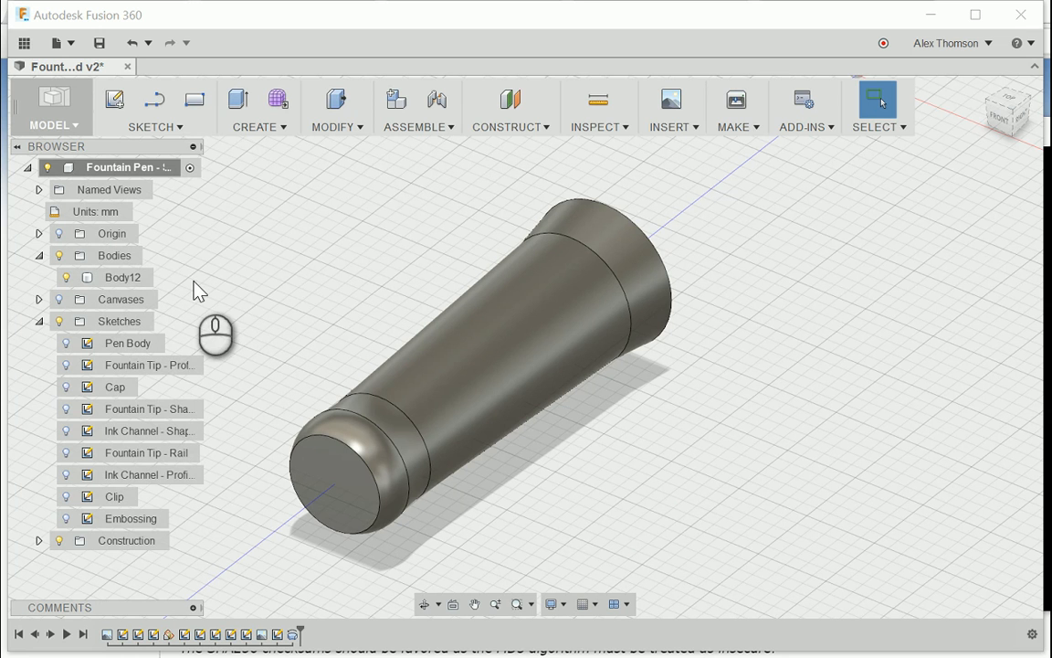
click(128, 283)
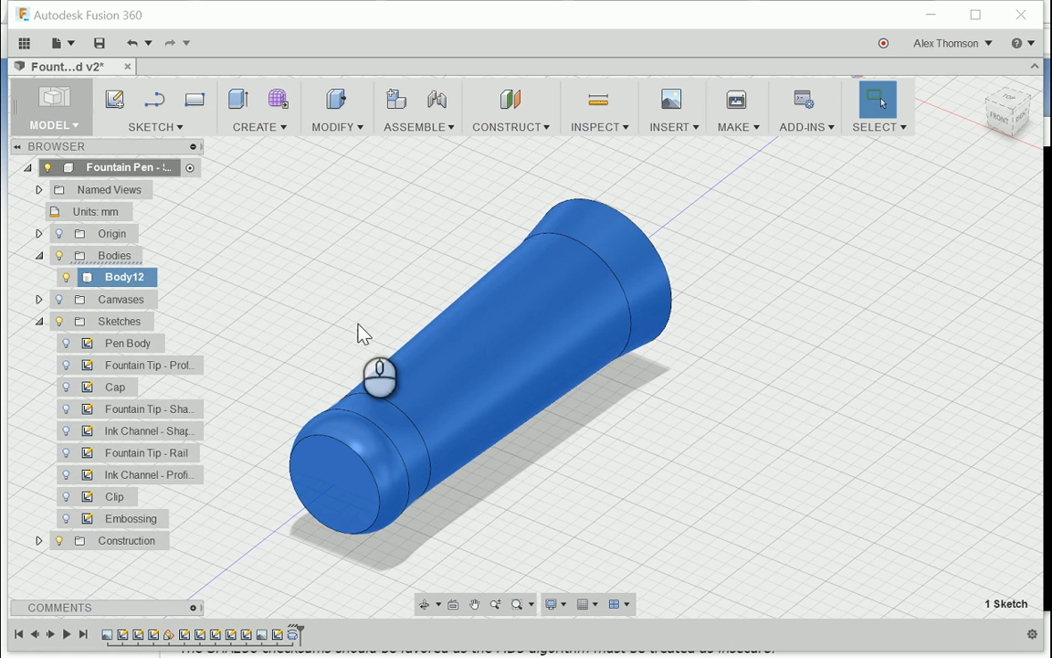
double_click(118, 277)
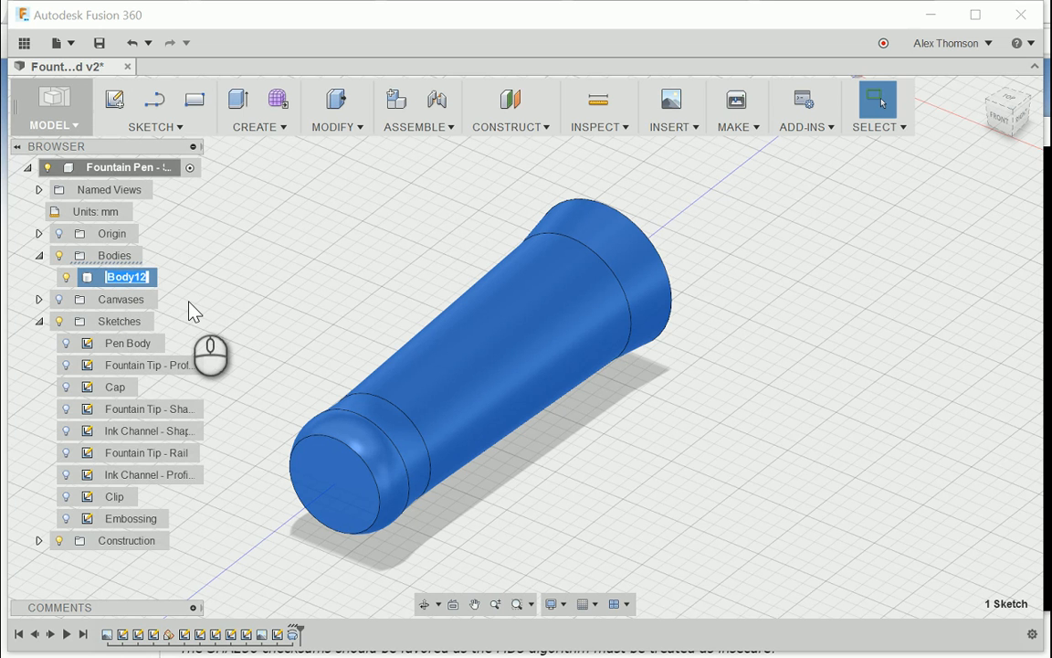
text(Pen Body)
key(Return)
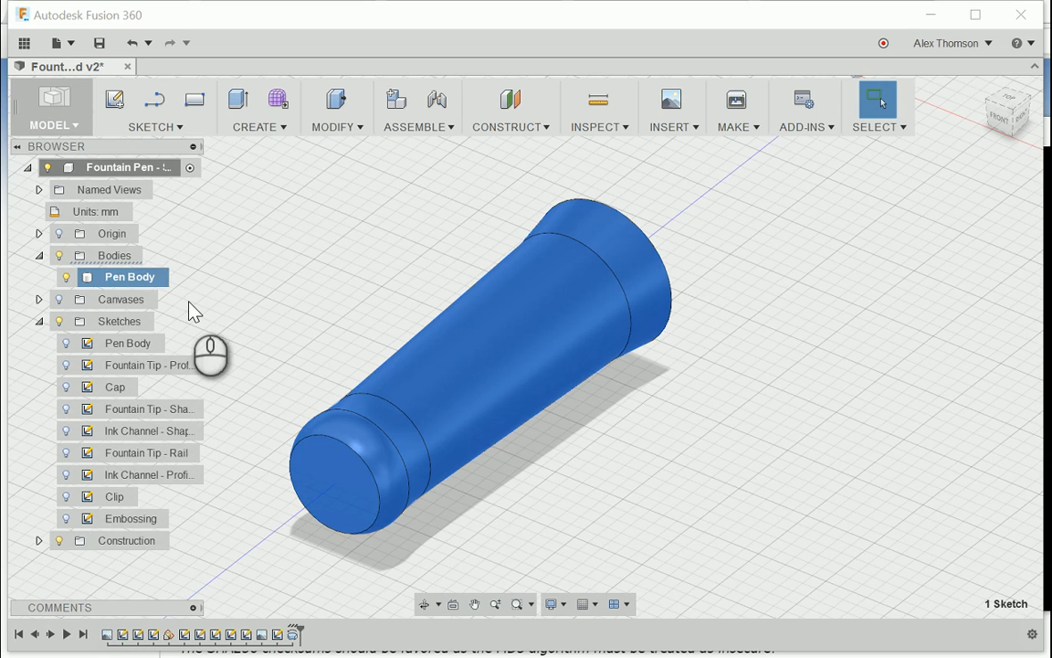
click(349, 268)
Step: Examine the pen body from several sides, including the flat face at its wide end
scroll(429, 333, down, 3)
scroll(448, 402, down, 2)
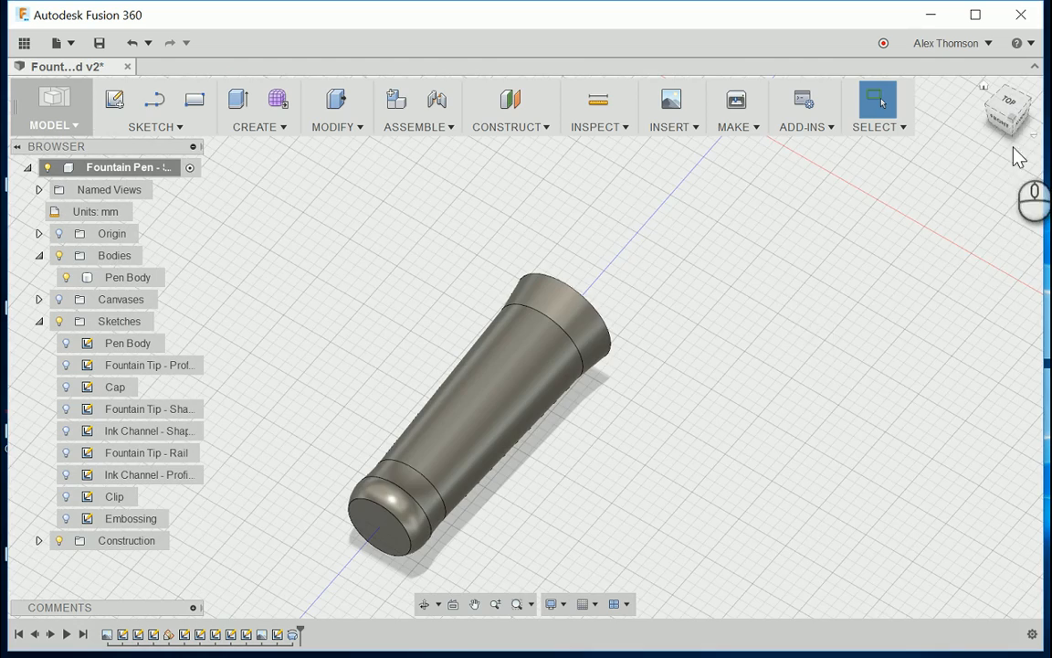
drag(1001, 124, 960, 105)
scroll(494, 501, up, 1)
scroll(494, 501, up, 1)
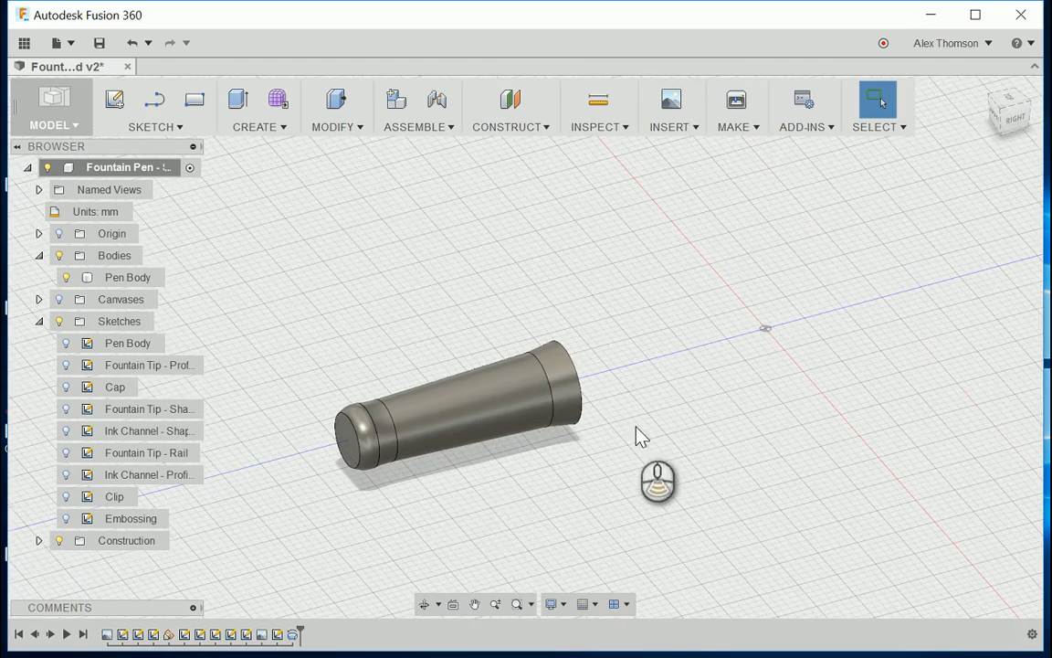
scroll(634, 428, down, 3)
scroll(404, 528, up, 4)
scroll(540, 476, down, 2)
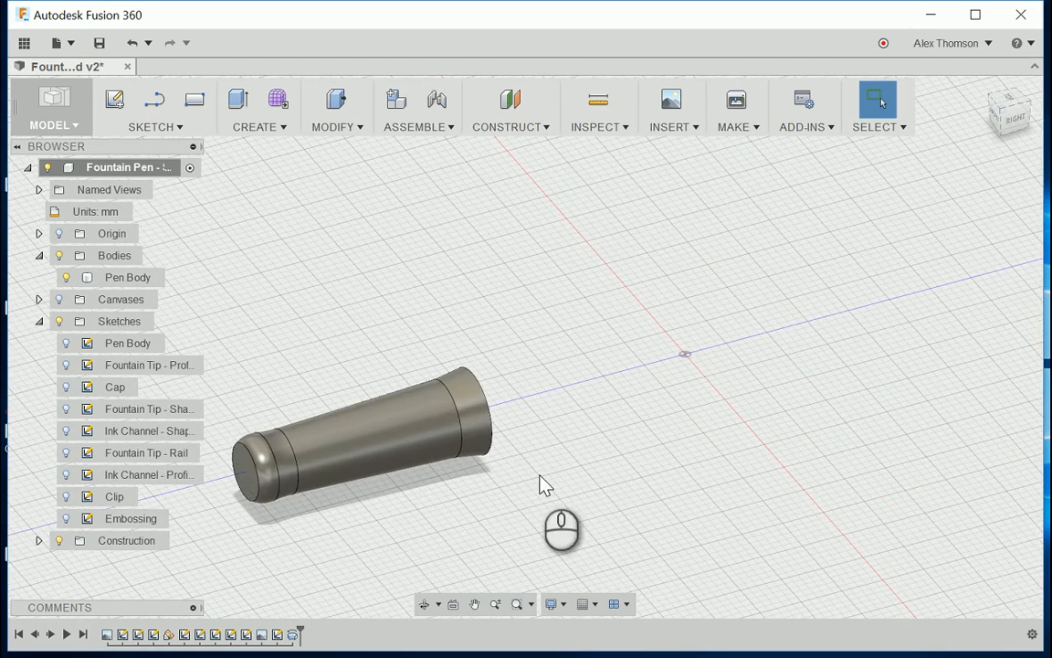
scroll(623, 449, up, 1)
scroll(286, 480, down, 3)
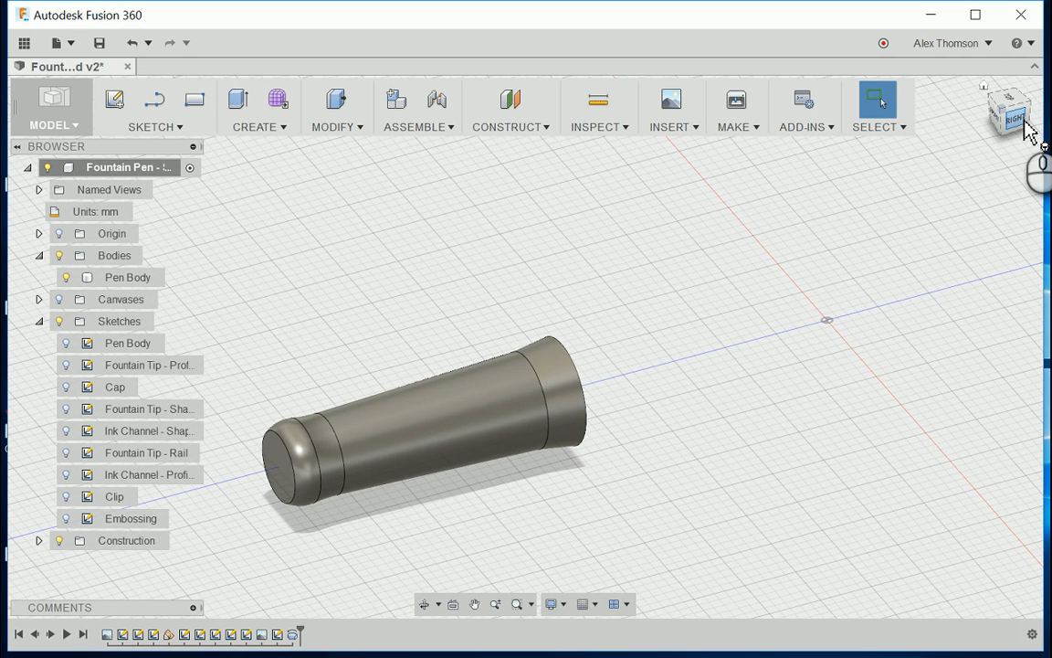
mouse_move(1019, 116)
mouse_down()
mouse_move(904, 108)
mouse_move(891, 137)
mouse_up()
click(521, 405)
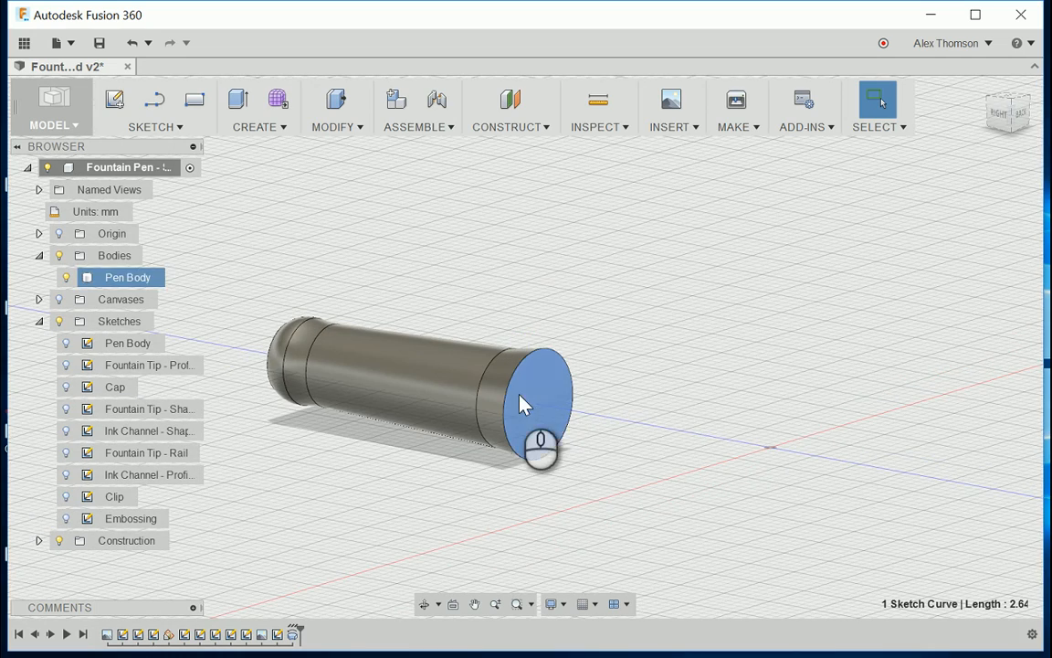
click(1023, 122)
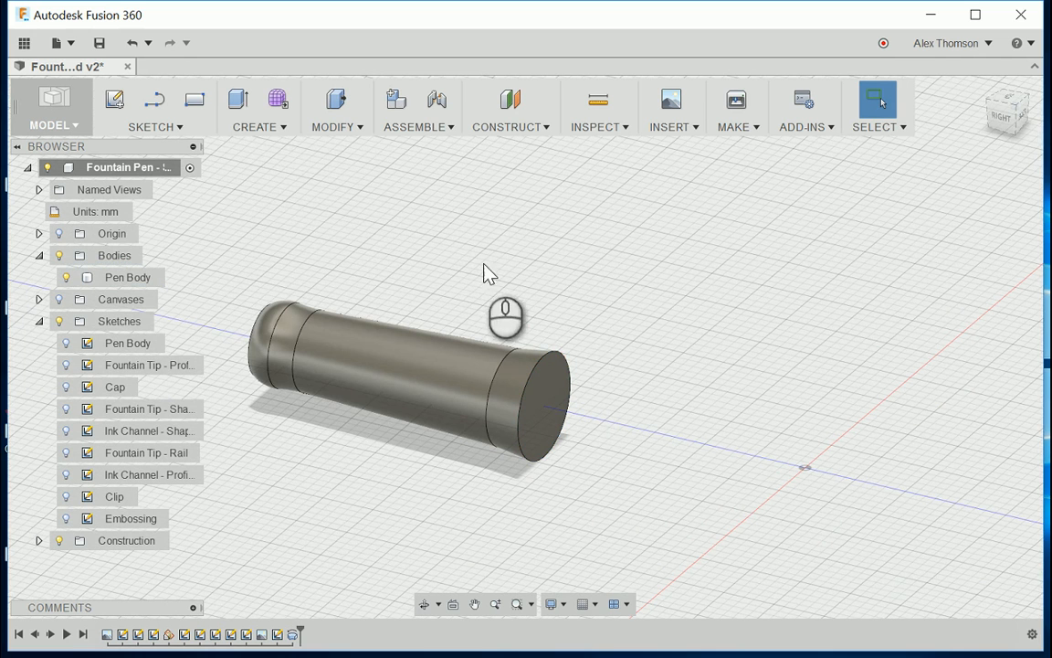
Step: Show the reference canvases and choose the flat face at the pen body's wide end as the Extrude profile
click(259, 127)
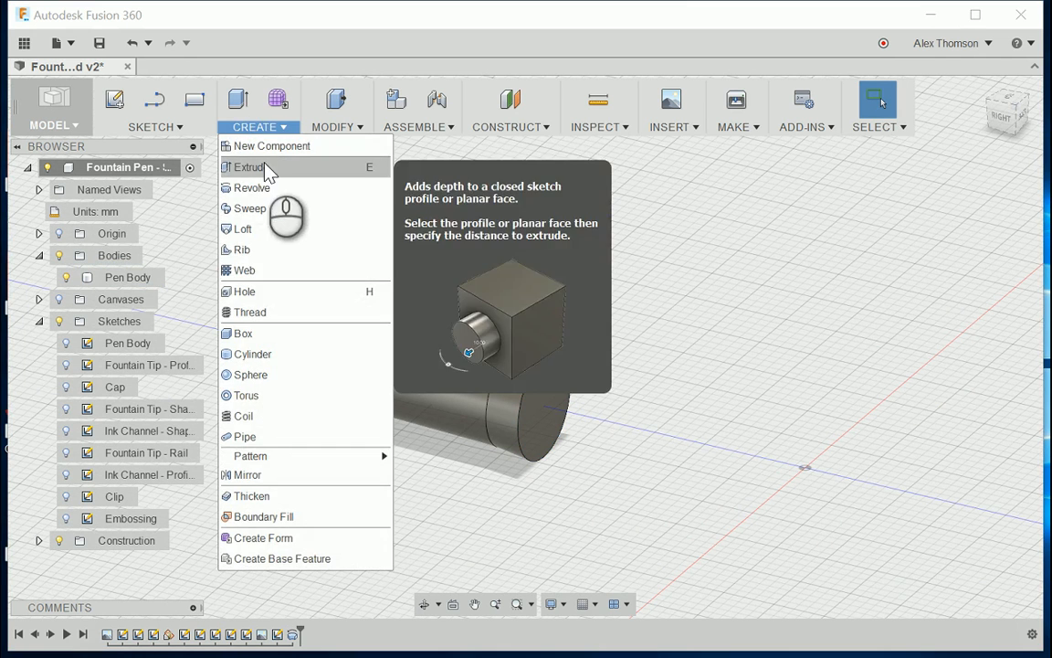
click(260, 167)
scroll(346, 217, down, 3)
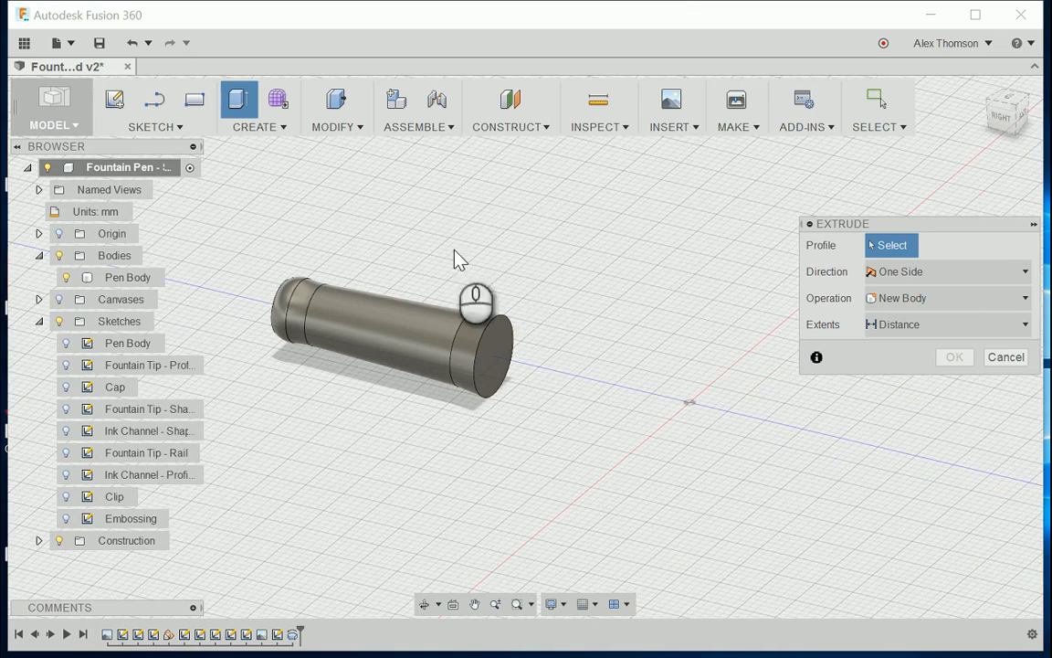
click(60, 299)
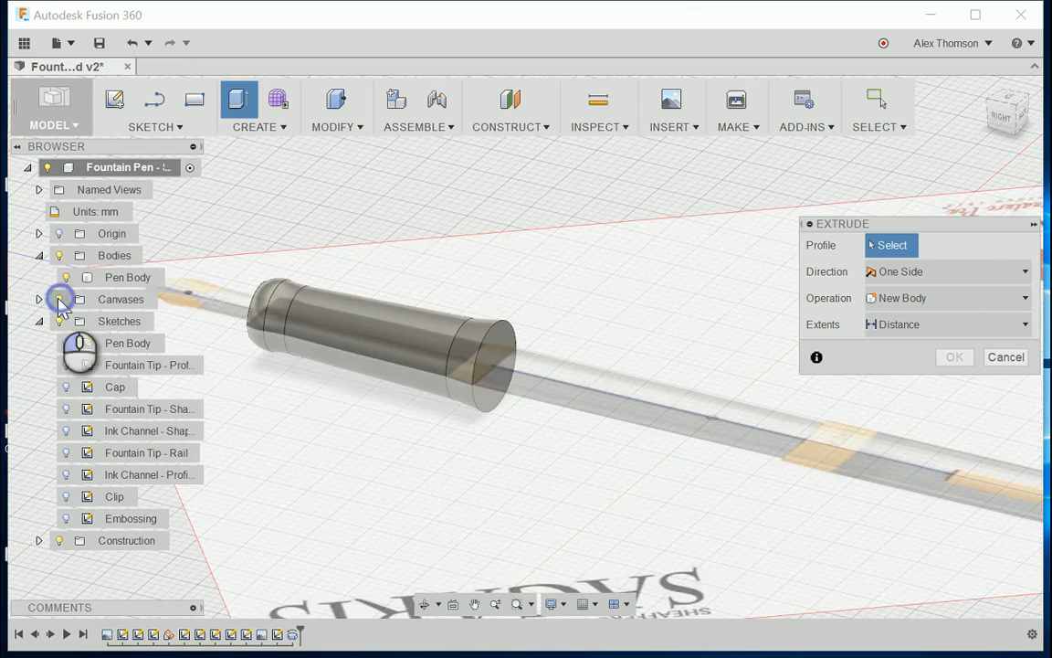
scroll(325, 316, down, 2)
scroll(521, 409, up, 1)
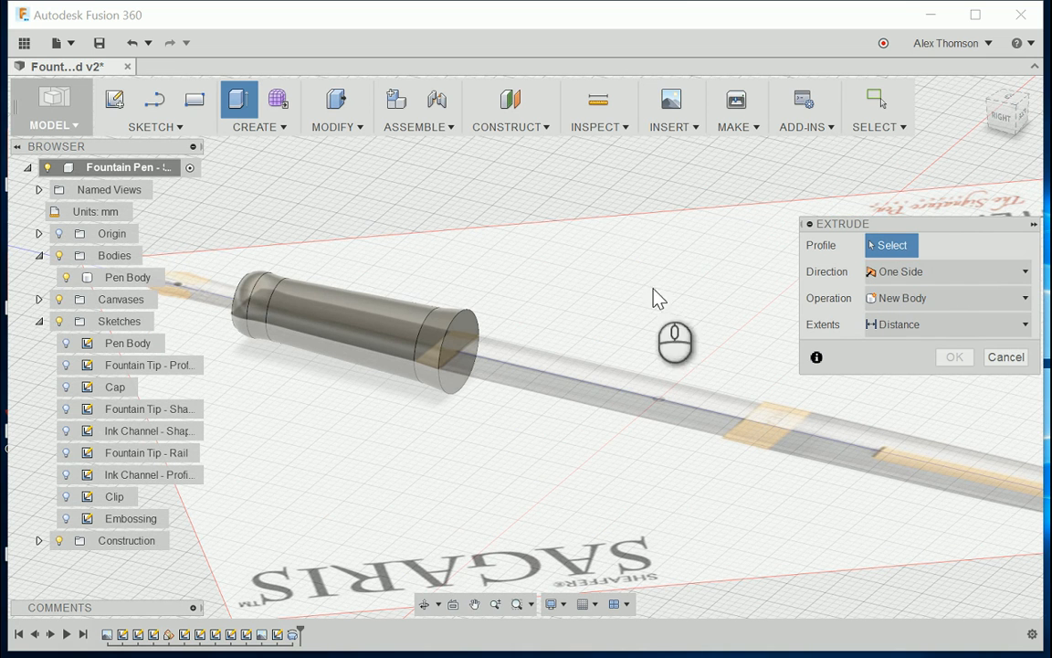
click(463, 343)
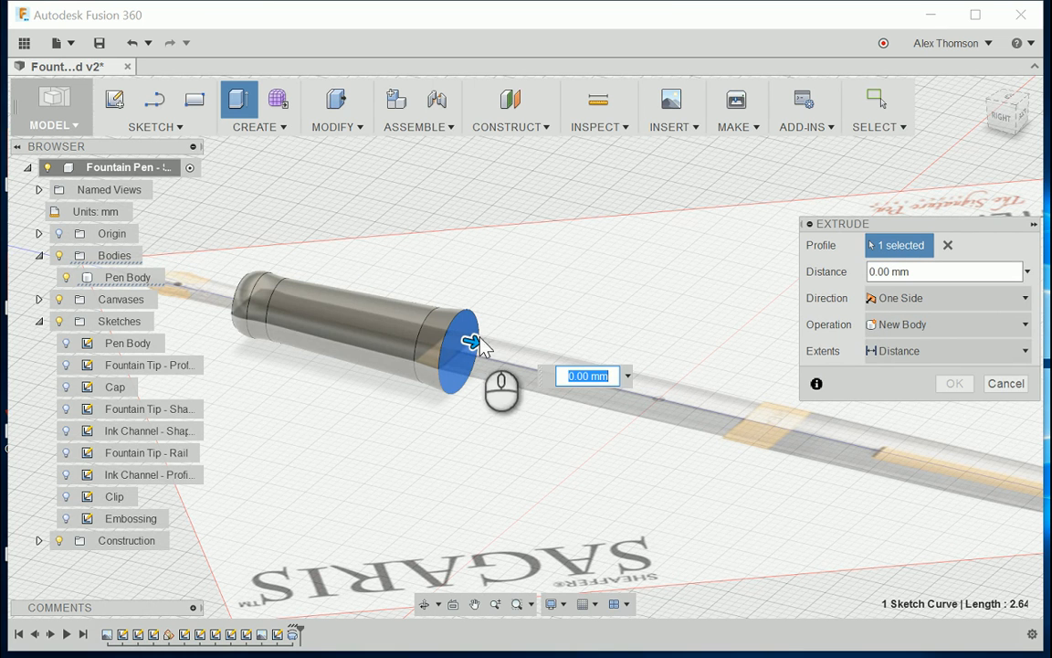
Step: Extrude the wide end face 65 mm to one side along the pen axis, joined to Pen Body with no taper
drag(482, 348, 812, 440)
scroll(573, 427, up, 4)
scroll(791, 488, down, 4)
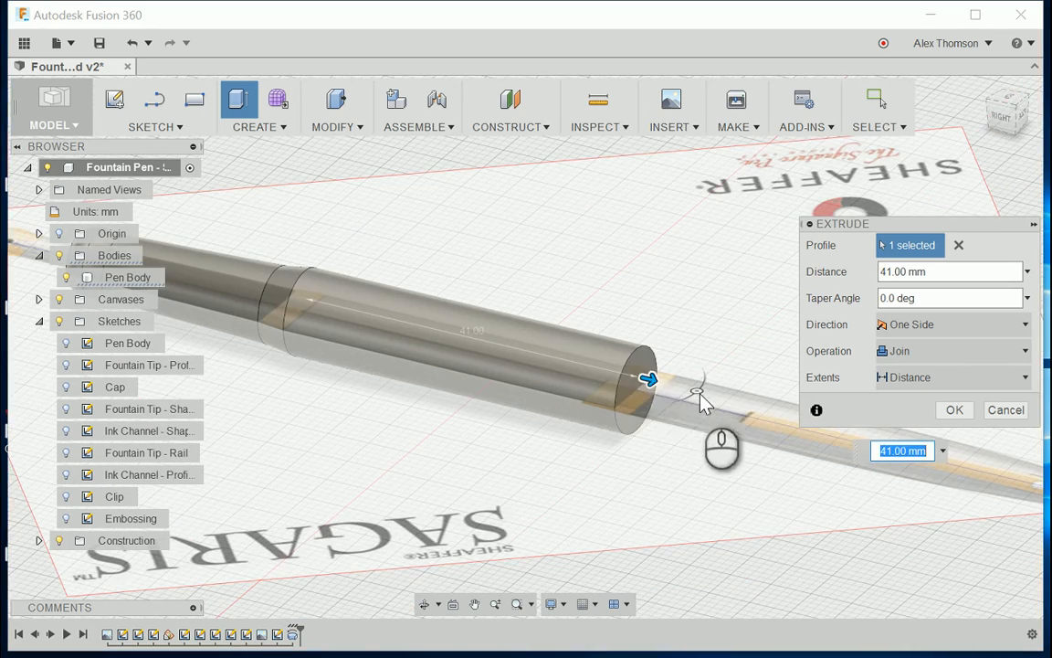
drag(670, 387, 715, 387)
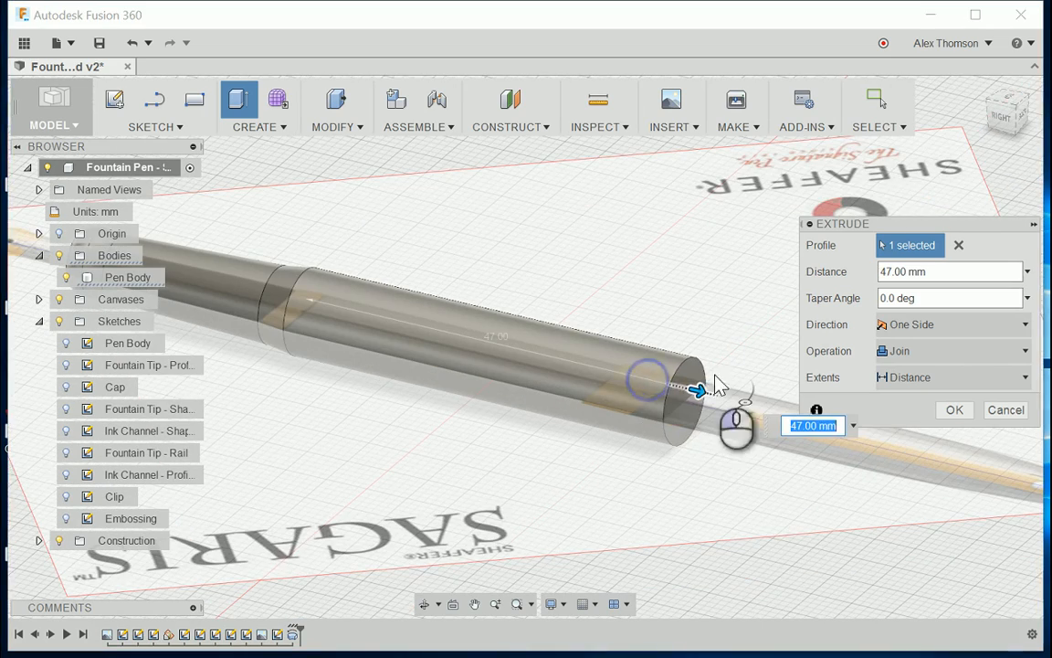
click(1008, 104)
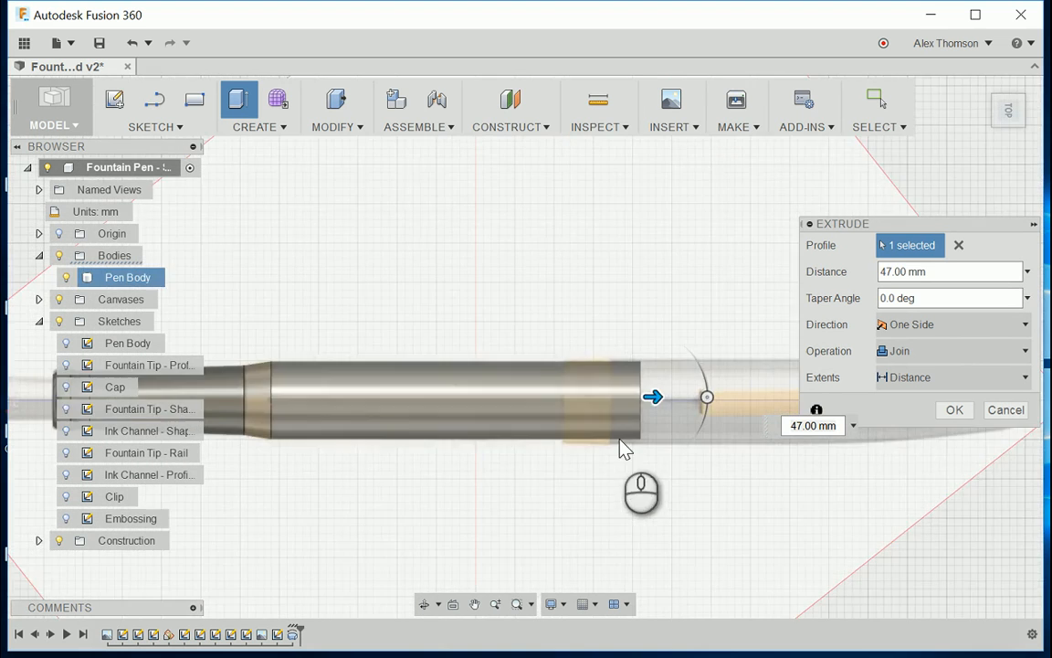
drag(528, 411, 637, 417)
scroll(643, 450, down, 2)
scroll(638, 420, up, 2)
scroll(653, 434, down, 1)
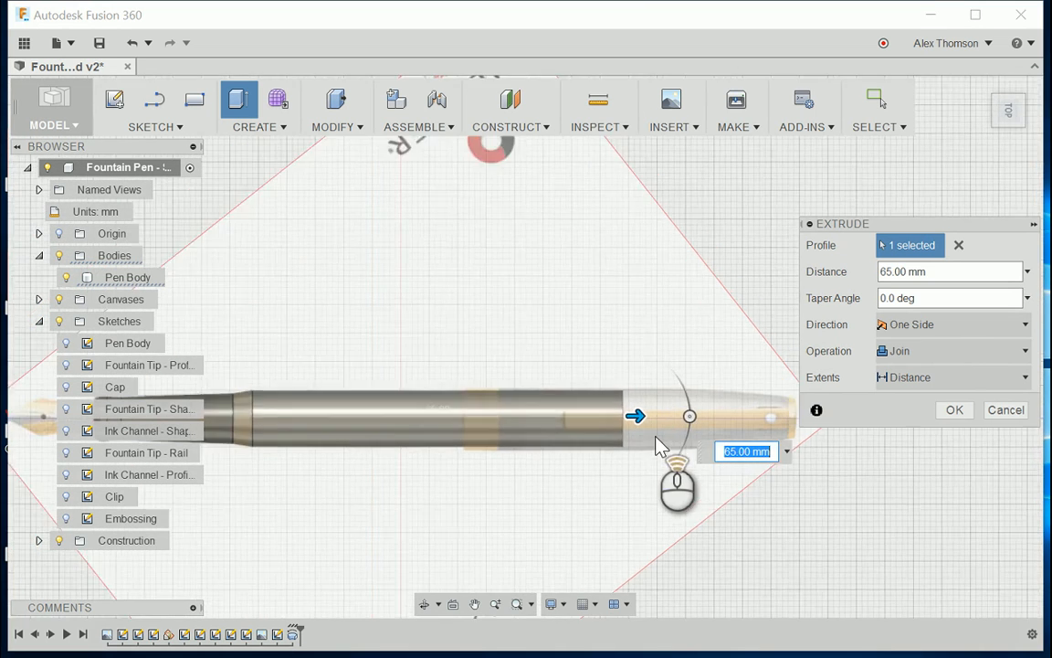
scroll(658, 437, down, 3)
scroll(716, 364, down, 2)
scroll(537, 406, up, 2)
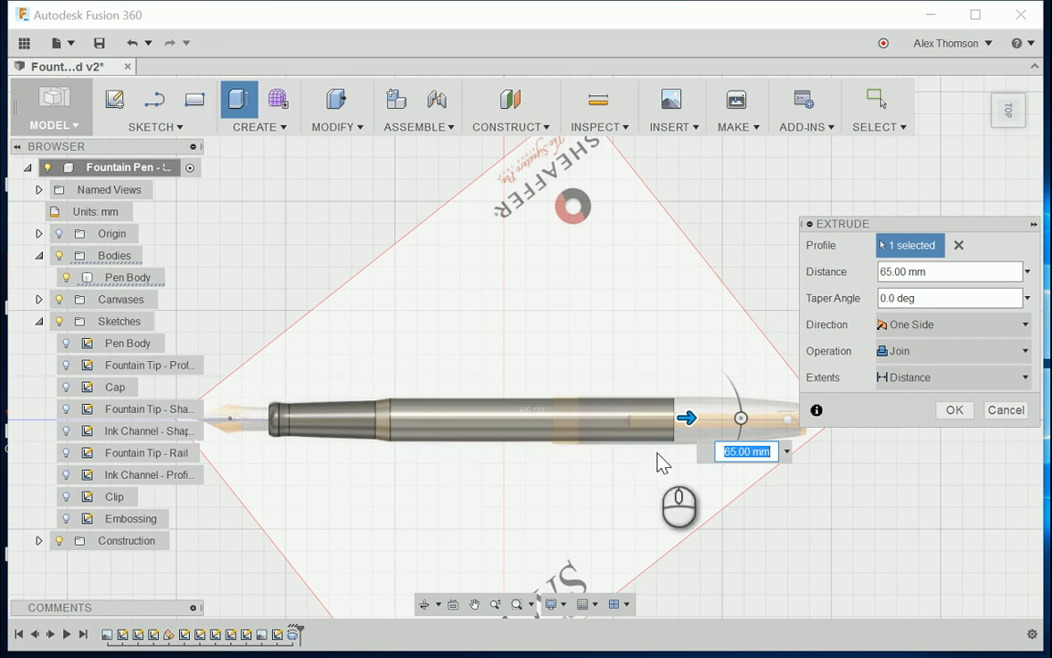
scroll(311, 434, up, 2)
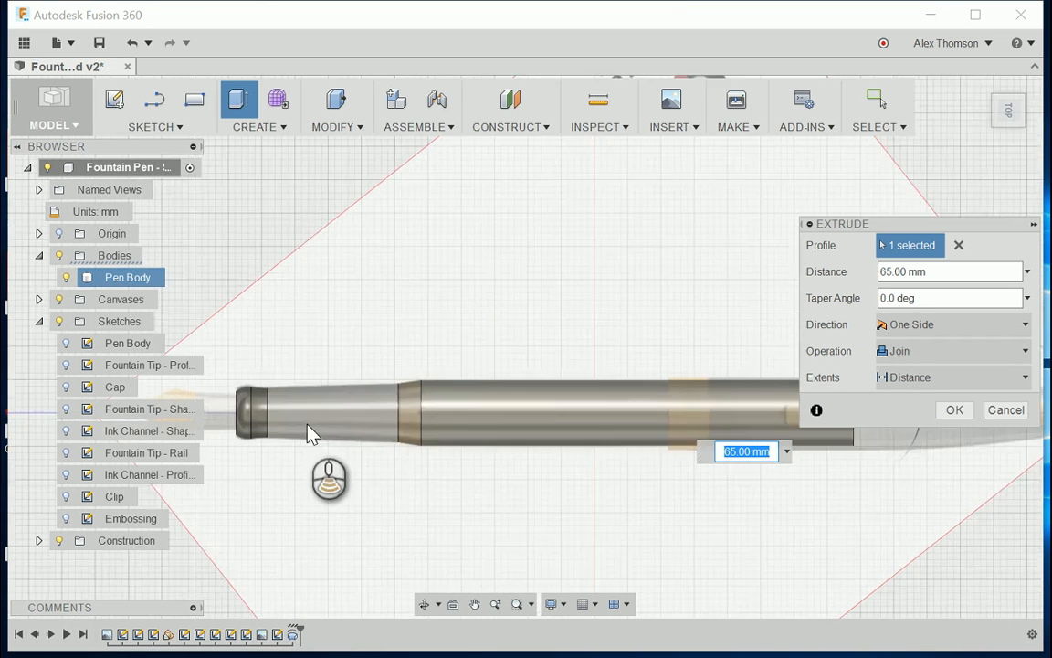
scroll(306, 424, down, 2)
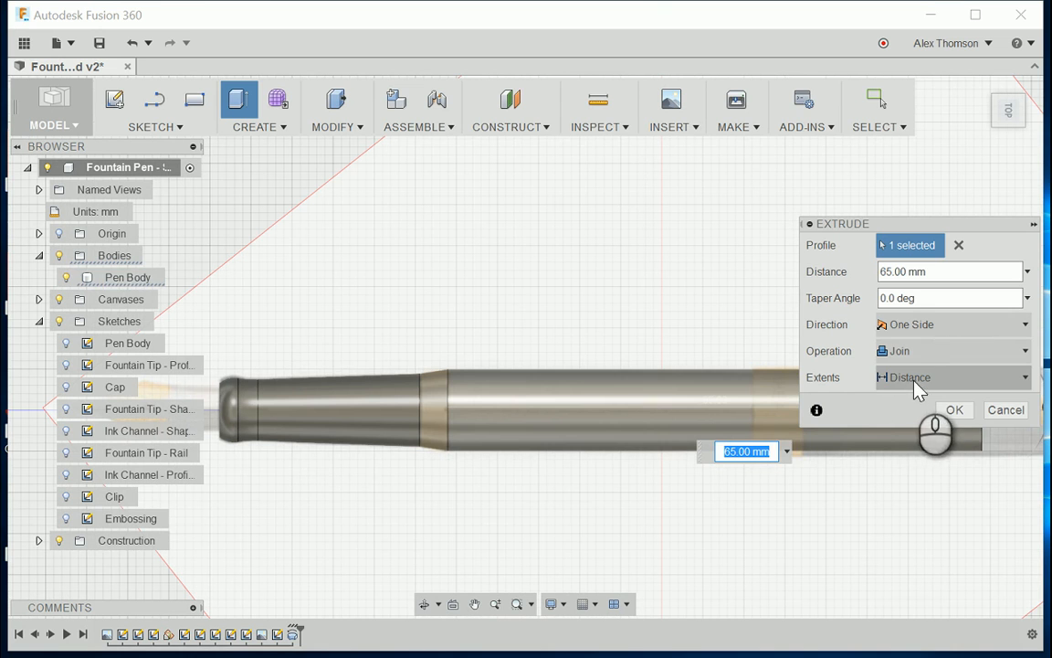
click(957, 410)
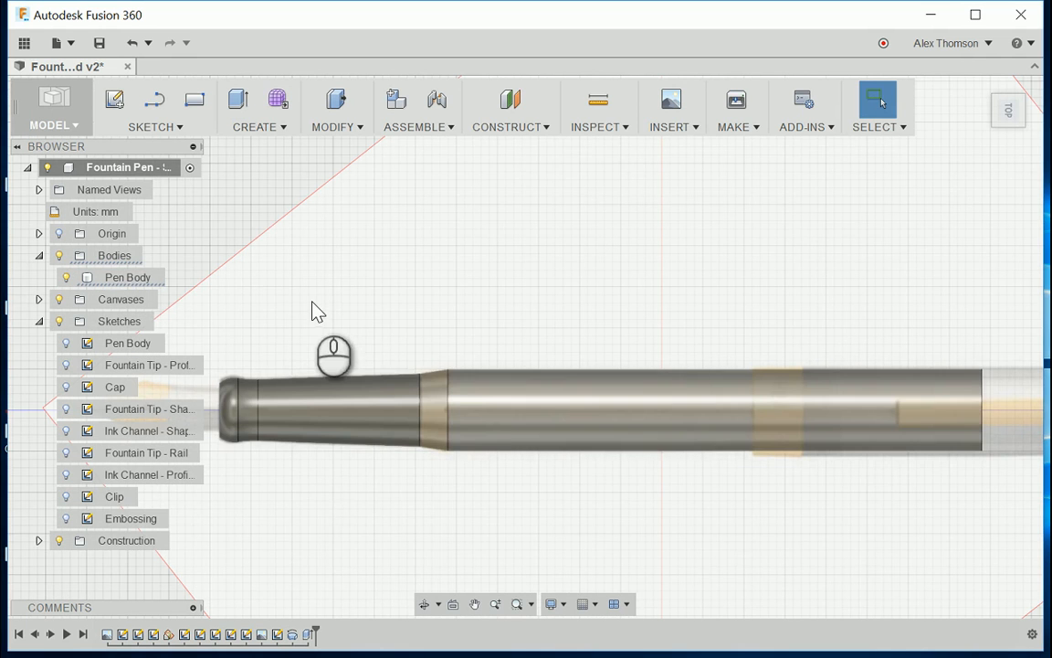
Step: Chamfer the circular edge at the extruded end of the pen body with an equal distance of 1 mm
scroll(318, 311, down, 2)
scroll(318, 310, down, 2)
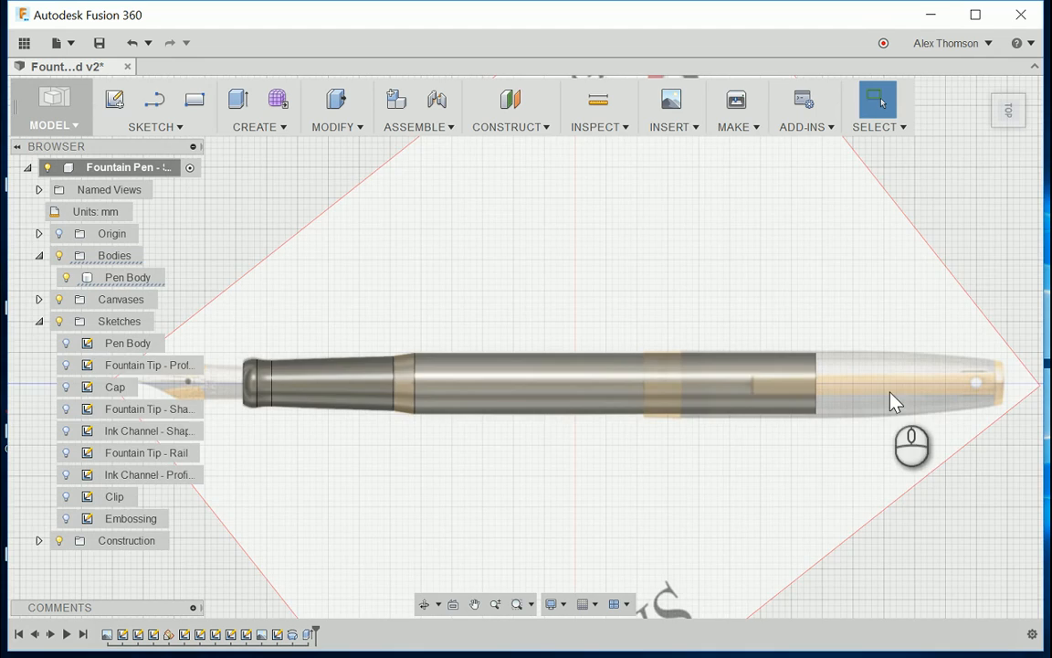
scroll(880, 395, up, 2)
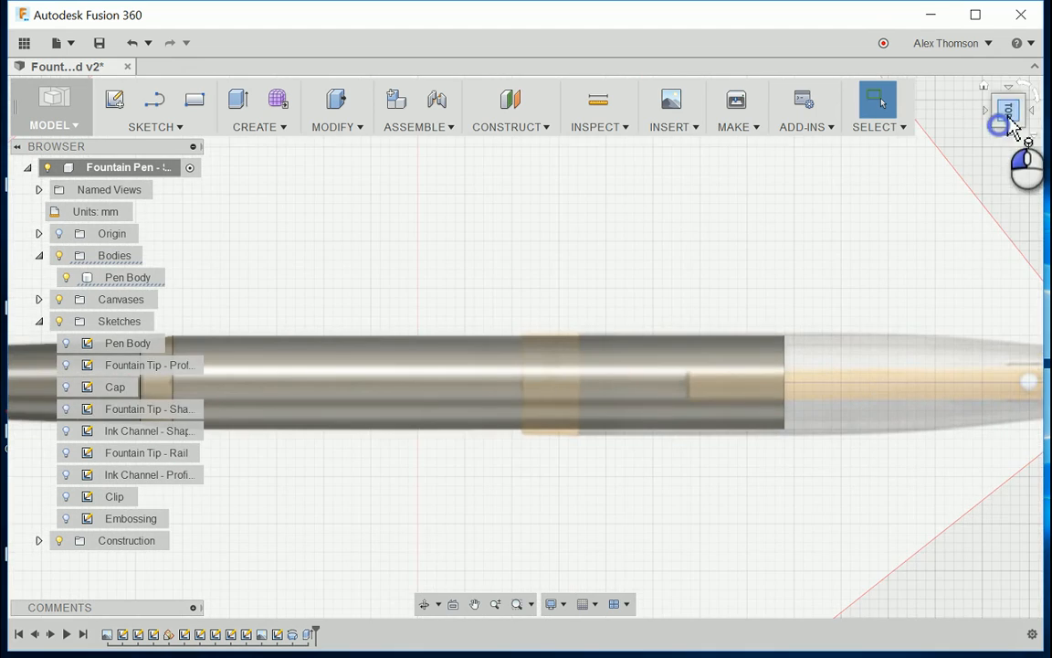
drag(1006, 109, 987, 156)
scroll(716, 433, up, 3)
click(716, 425)
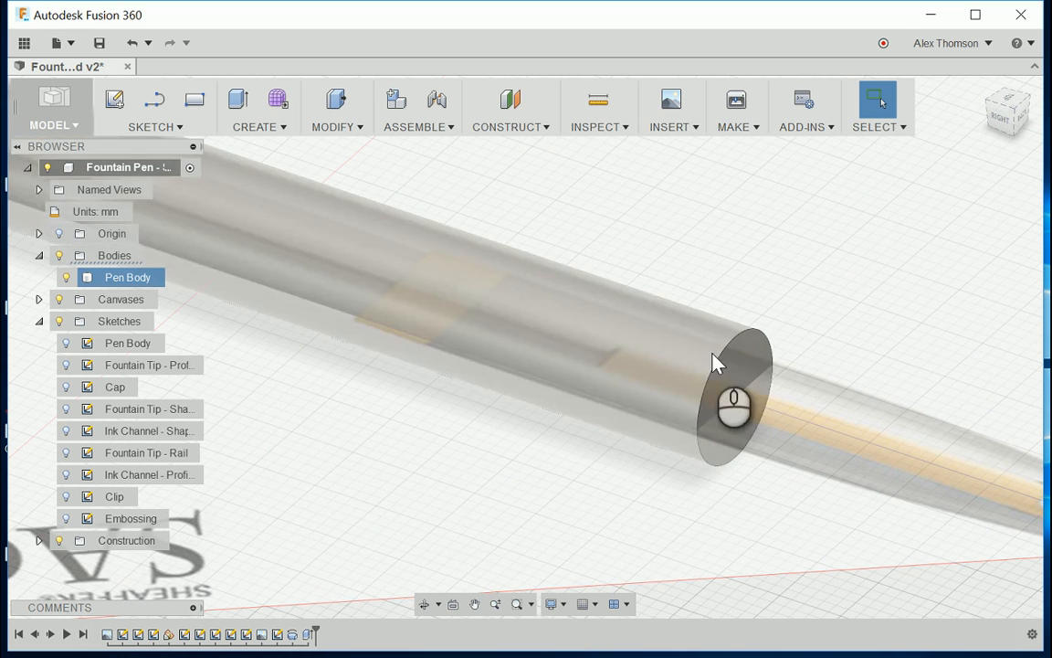
click(822, 341)
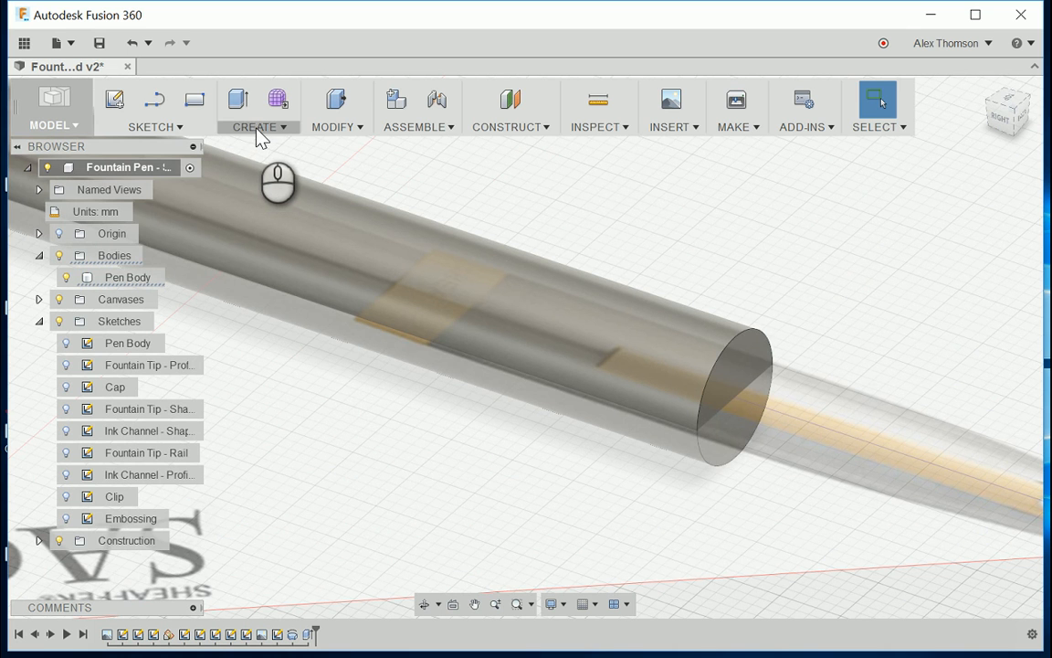
click(335, 132)
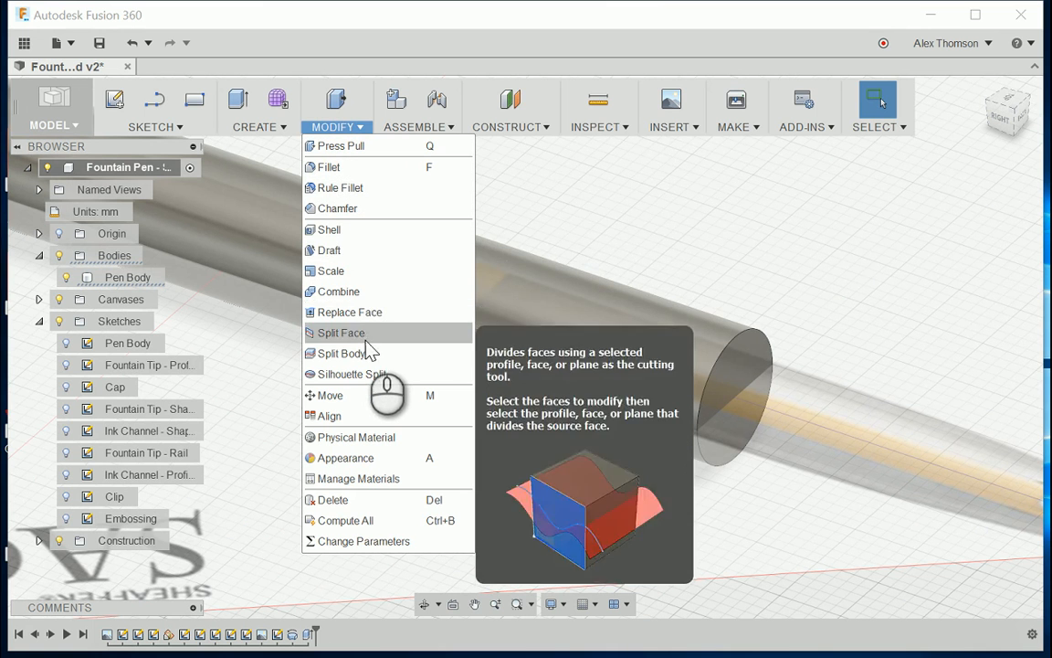
click(356, 216)
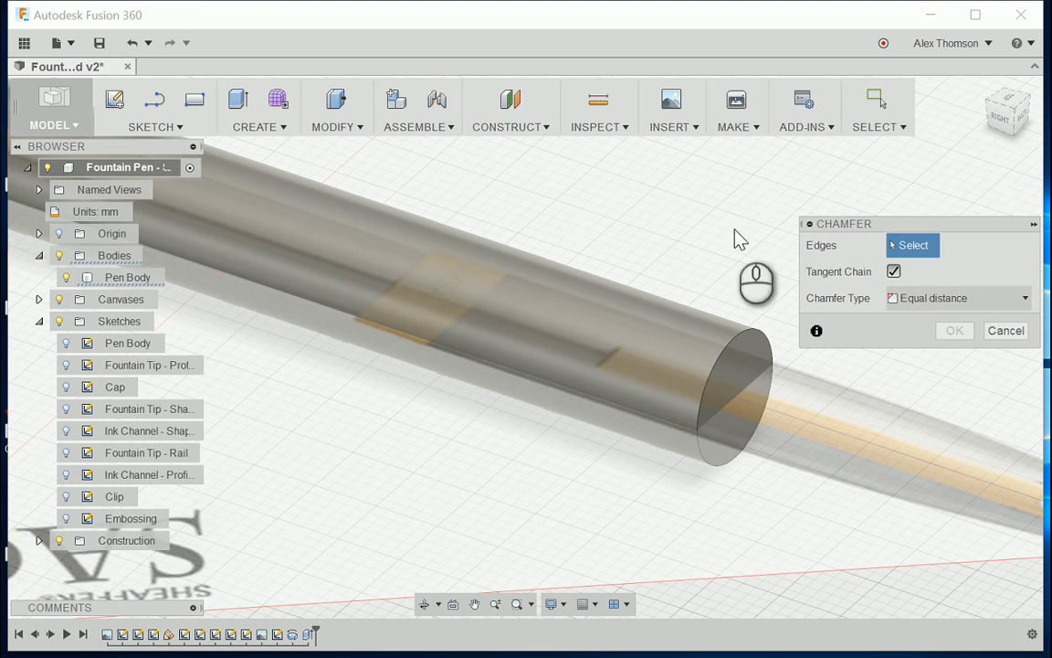
click(732, 345)
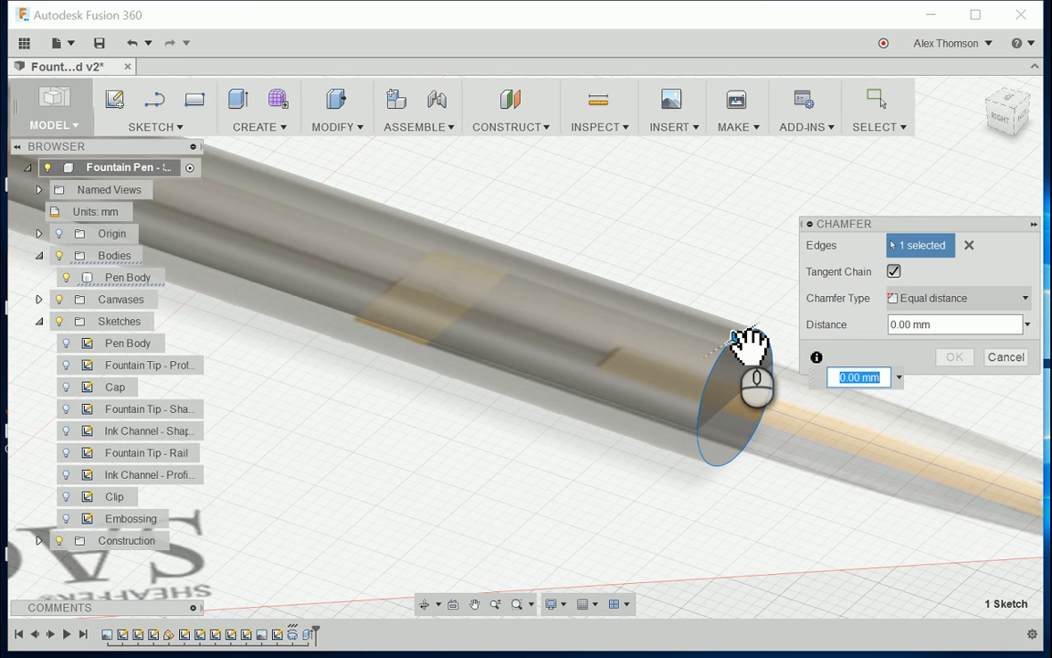
drag(750, 344, 748, 345)
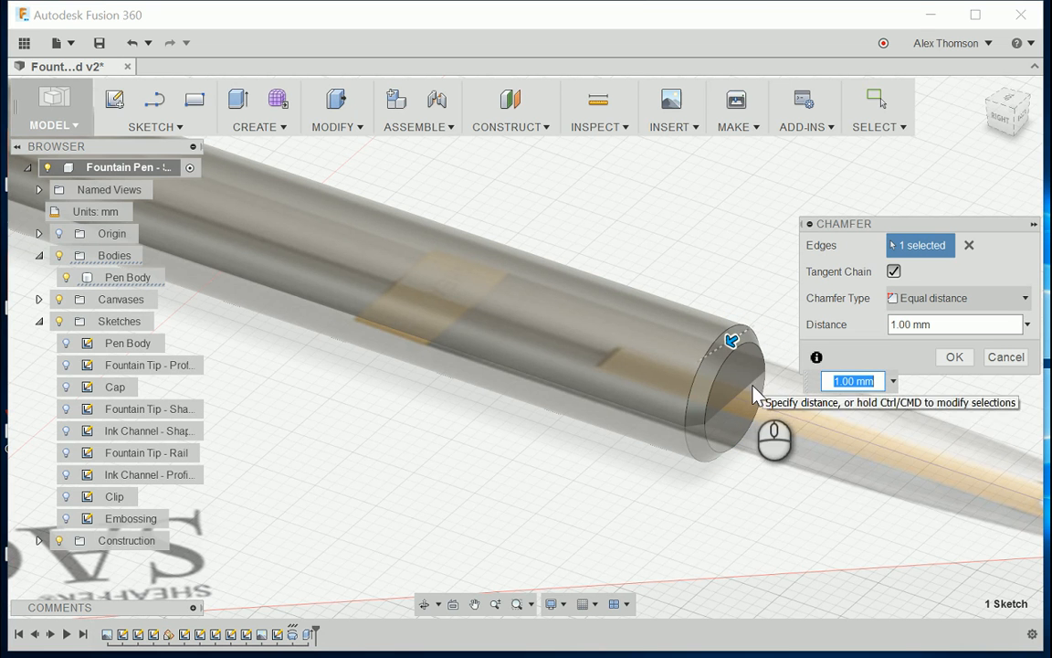
shift+middle_drag(756, 385, 802, 315)
click(1005, 114)
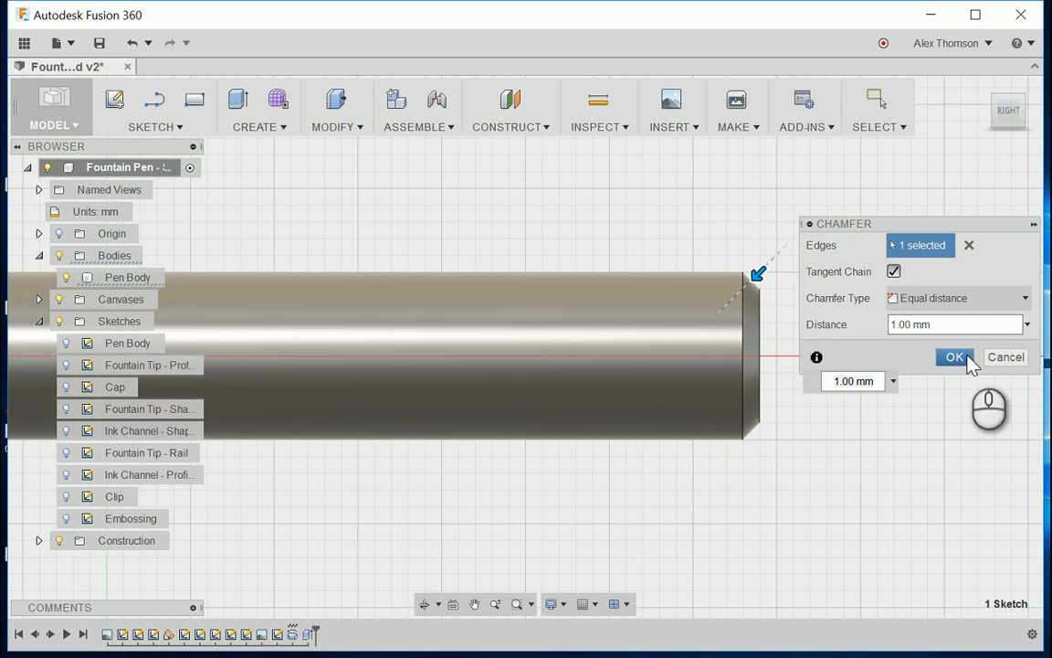
click(967, 358)
Step: Hide the reference canvases so only the pen body is displayed
scroll(949, 370, down, 3)
mouse_move(1002, 113)
mouse_down()
mouse_move(992, 144)
mouse_move(941, 152)
mouse_move(1019, 166)
mouse_move(1003, 105)
mouse_move(988, 133)
mouse_up()
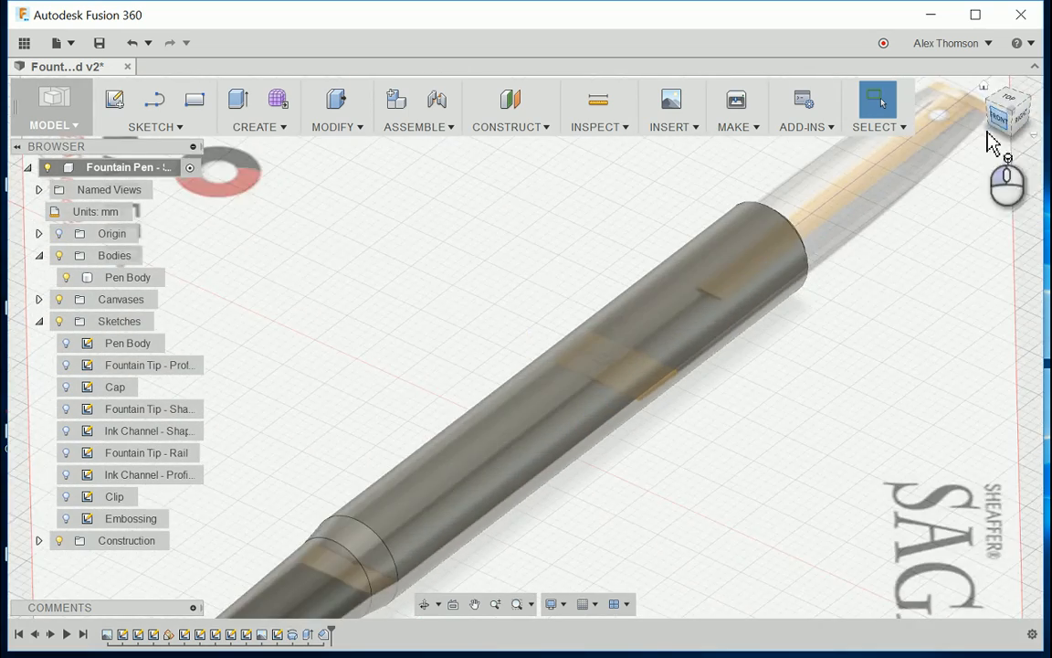
scroll(824, 261, down, 5)
scroll(649, 440, up, 2)
scroll(648, 441, down, 2)
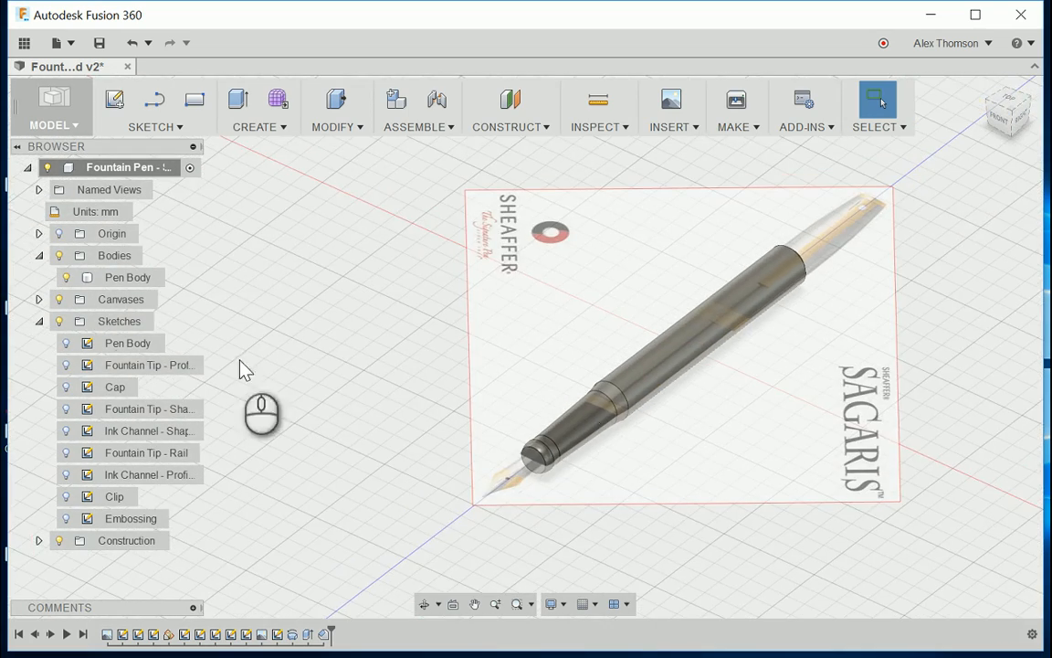
click(58, 300)
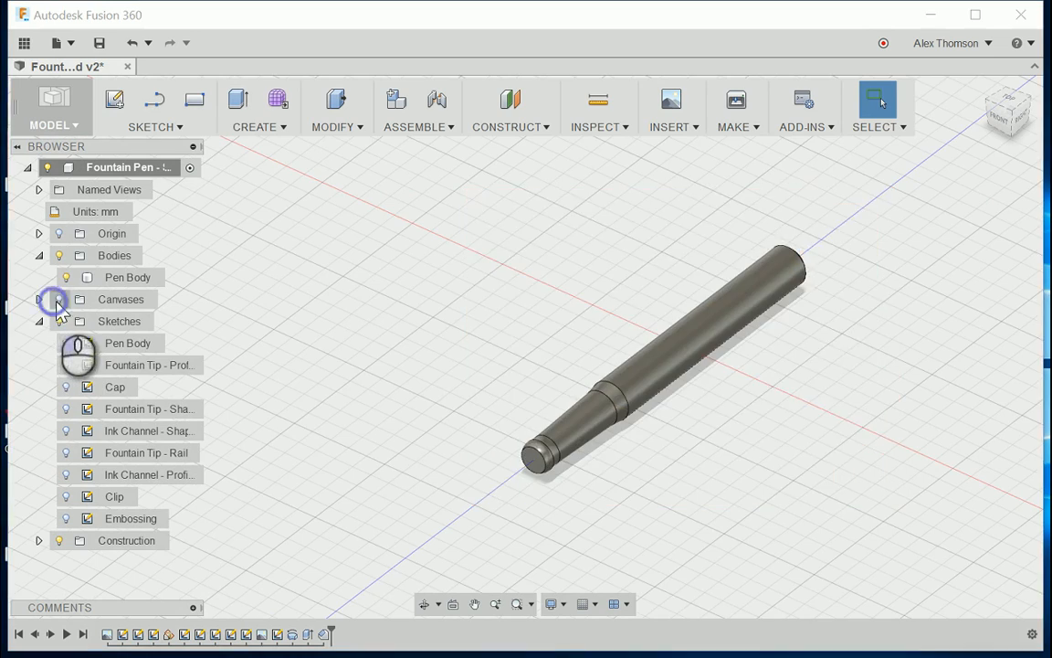
Step: Examine the pen body from several angles, including the flat face at its narrow end and the stepped collar
scroll(991, 251, down, 2)
scroll(849, 277, up, 3)
scroll(539, 309, up, 2)
scroll(752, 337, down, 2)
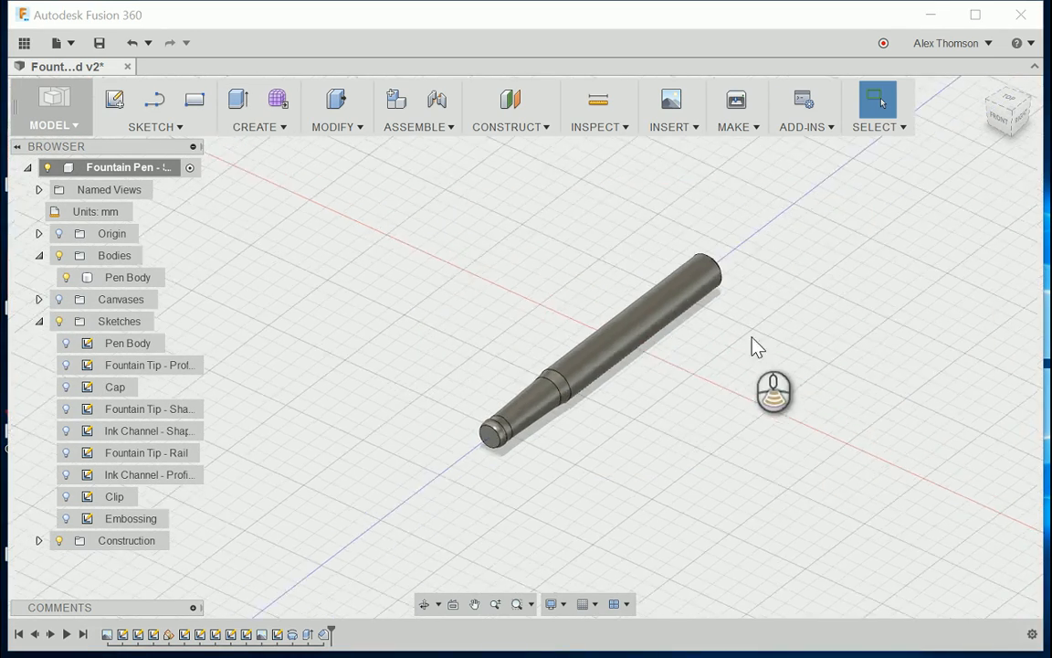
scroll(752, 346, up, 2)
mouse_move(1004, 130)
mouse_down()
mouse_move(994, 154)
mouse_move(951, 166)
mouse_move(900, 158)
mouse_move(929, 132)
mouse_move(1032, 101)
mouse_up()
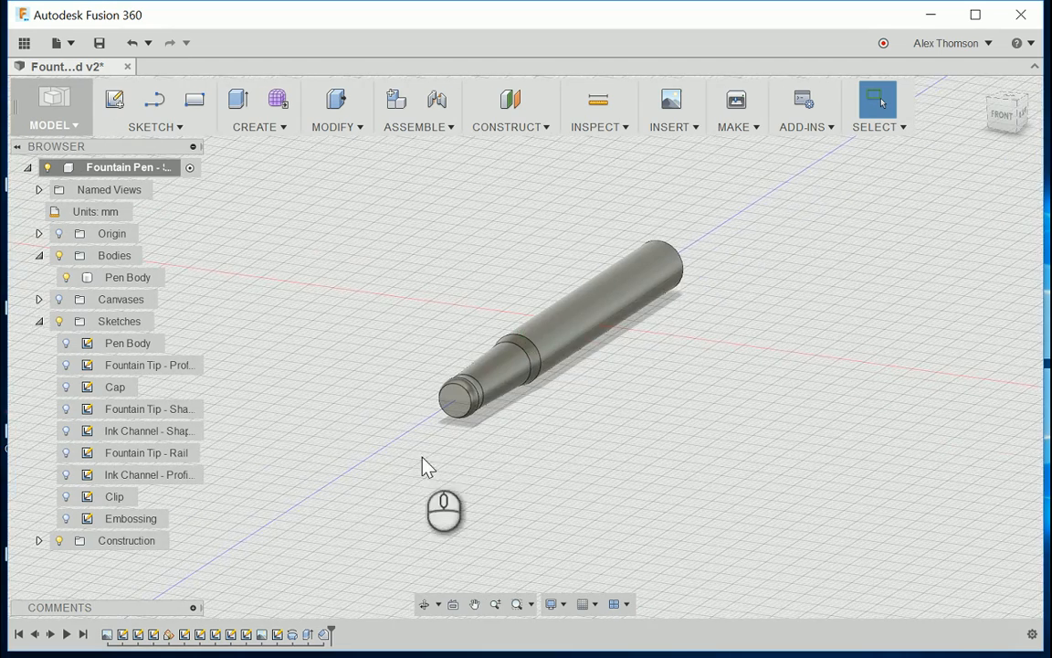
scroll(439, 423, up, 5)
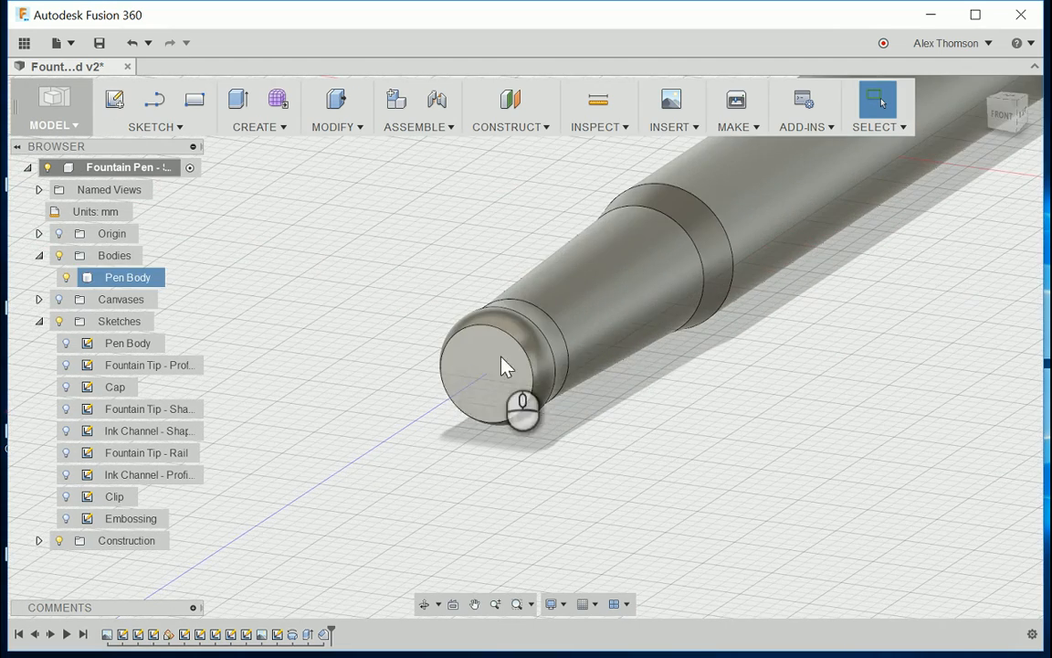
drag(1003, 115, 971, 141)
scroll(576, 256, up, 1)
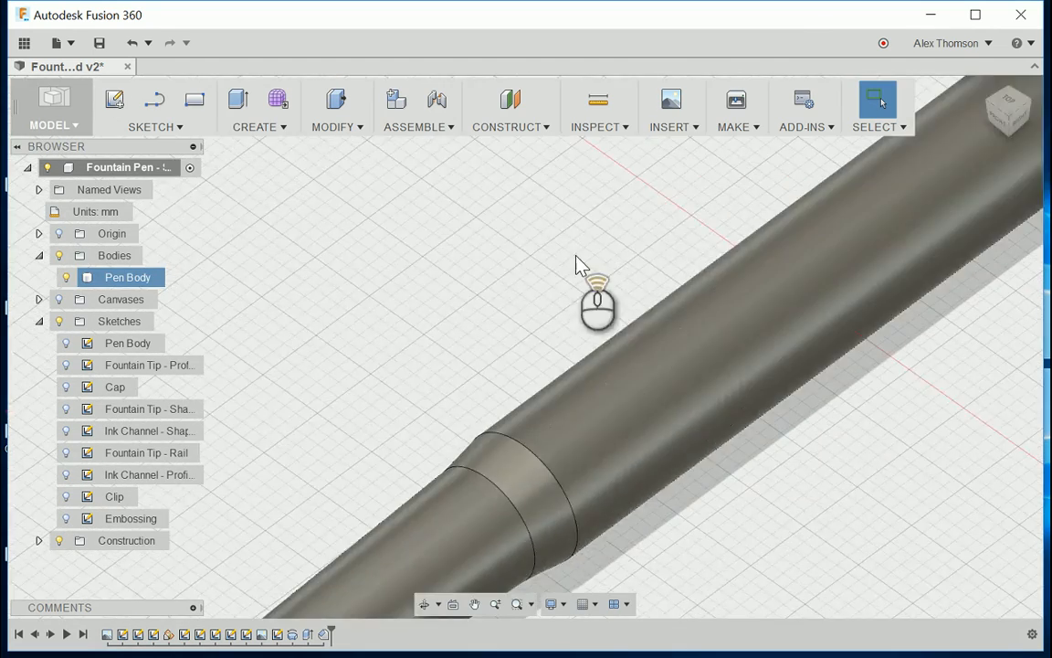
scroll(577, 256, up, 5)
scroll(378, 502, up, 3)
scroll(644, 282, down, 2)
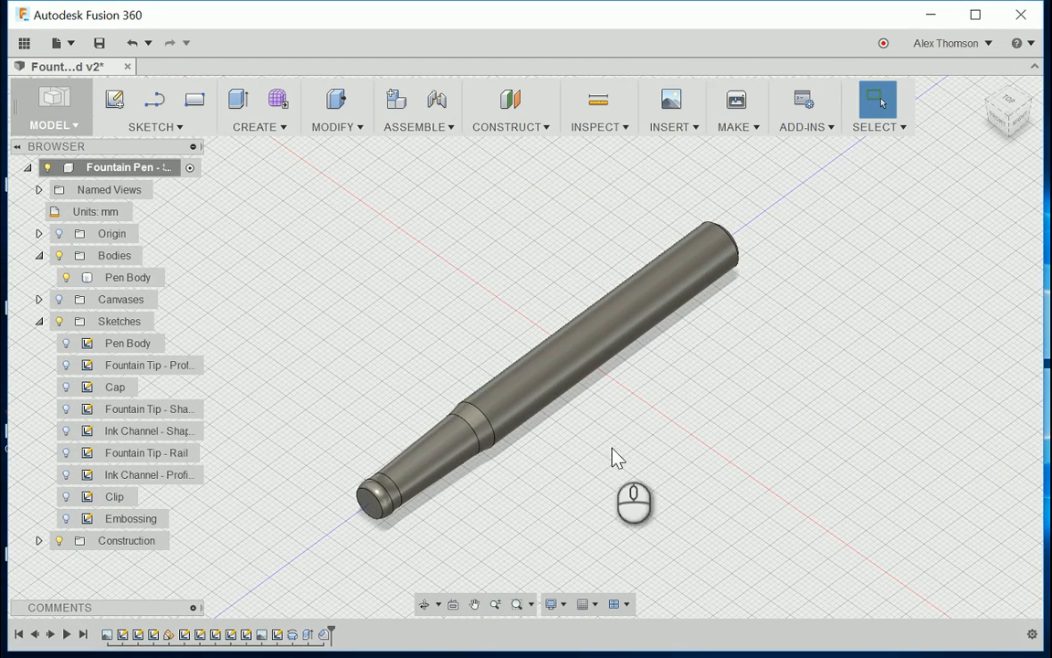
scroll(741, 347, down, 1)
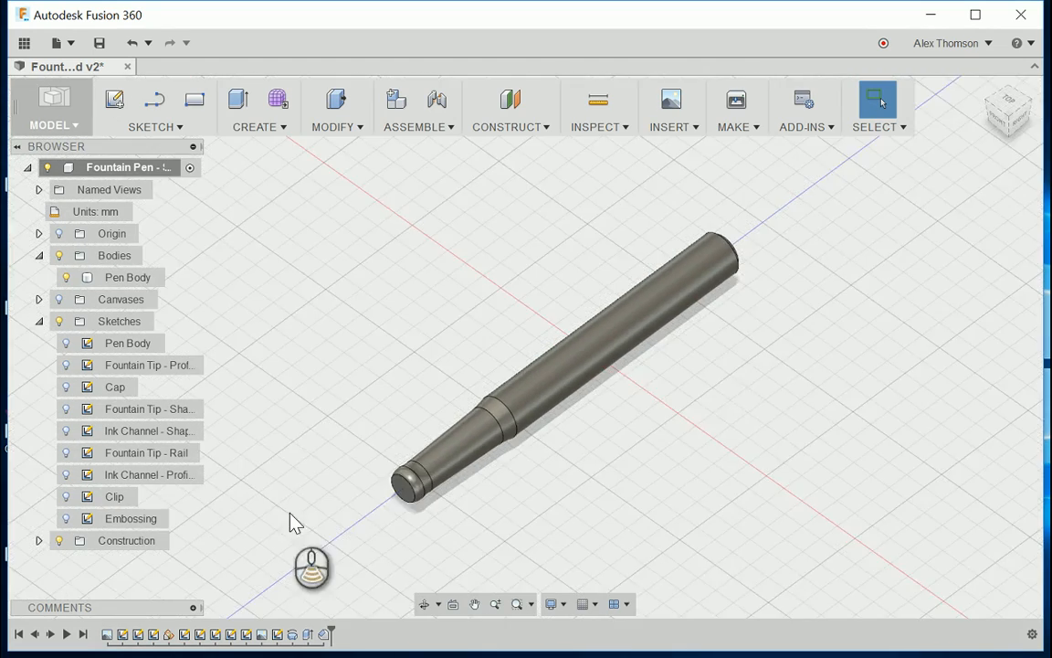
scroll(472, 529, down, 3)
scroll(415, 511, up, 3)
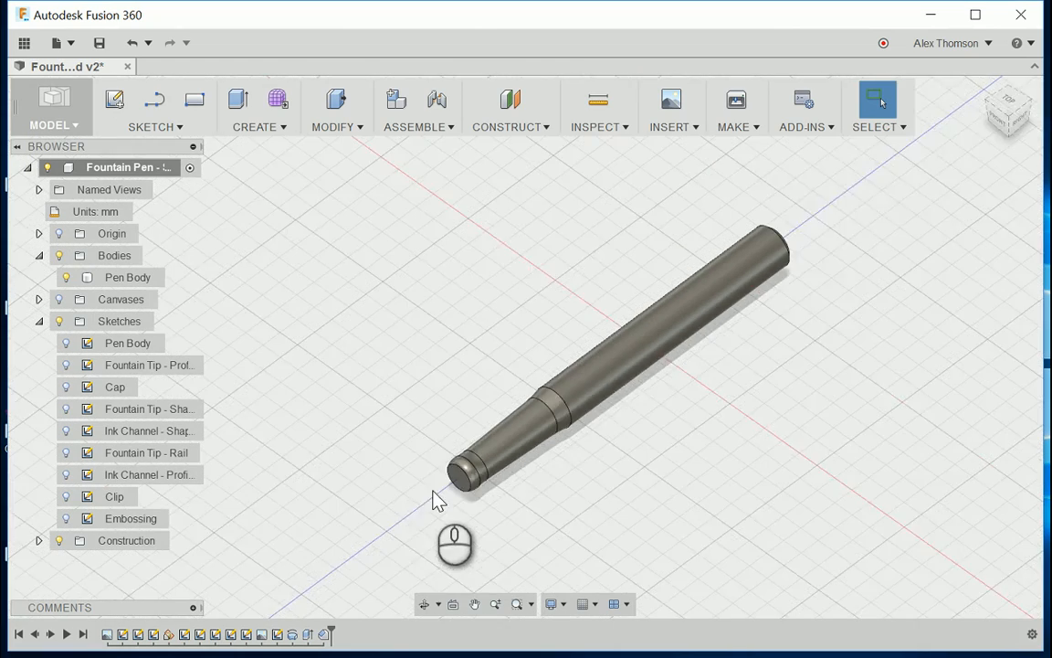
scroll(436, 500, down, 3)
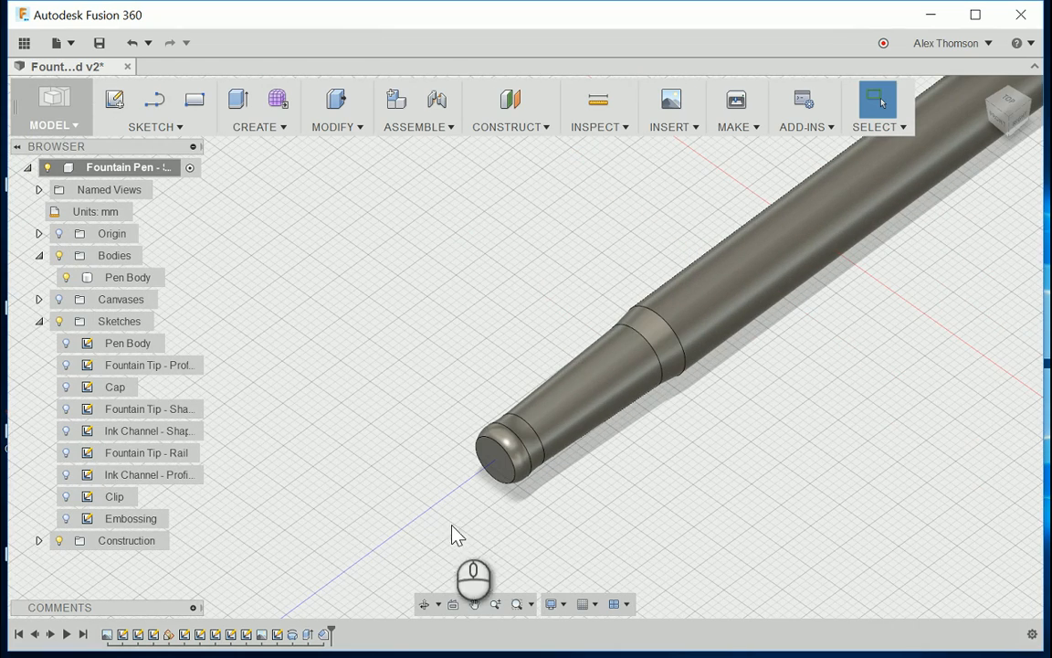
Step: Show the Fountain Tip profile, shape and rail sketches
click(66, 366)
click(66, 409)
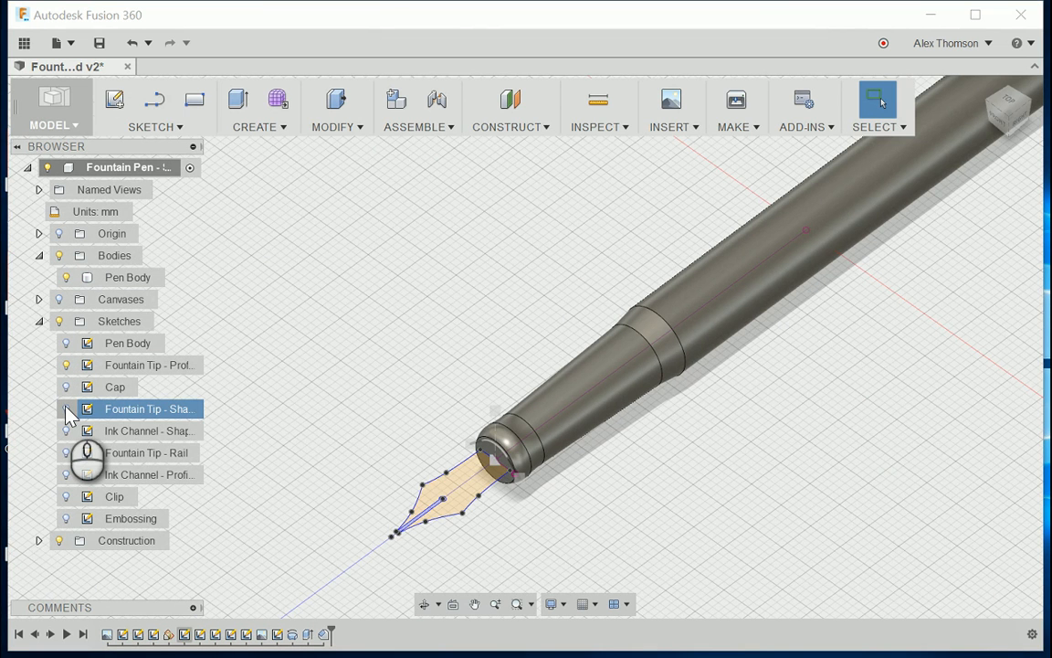
click(65, 409)
click(66, 452)
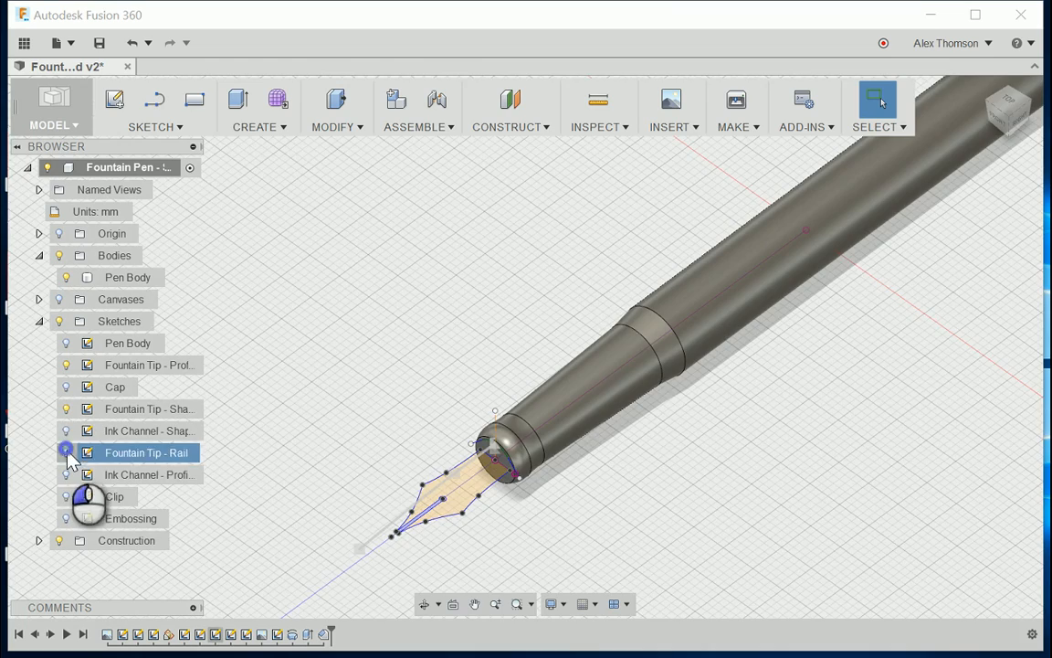
Step: Examine how the fountain tip profile, shape and rail sketches sit against the narrow end of the pen body
scroll(439, 503, up, 4)
scroll(396, 382, down, 4)
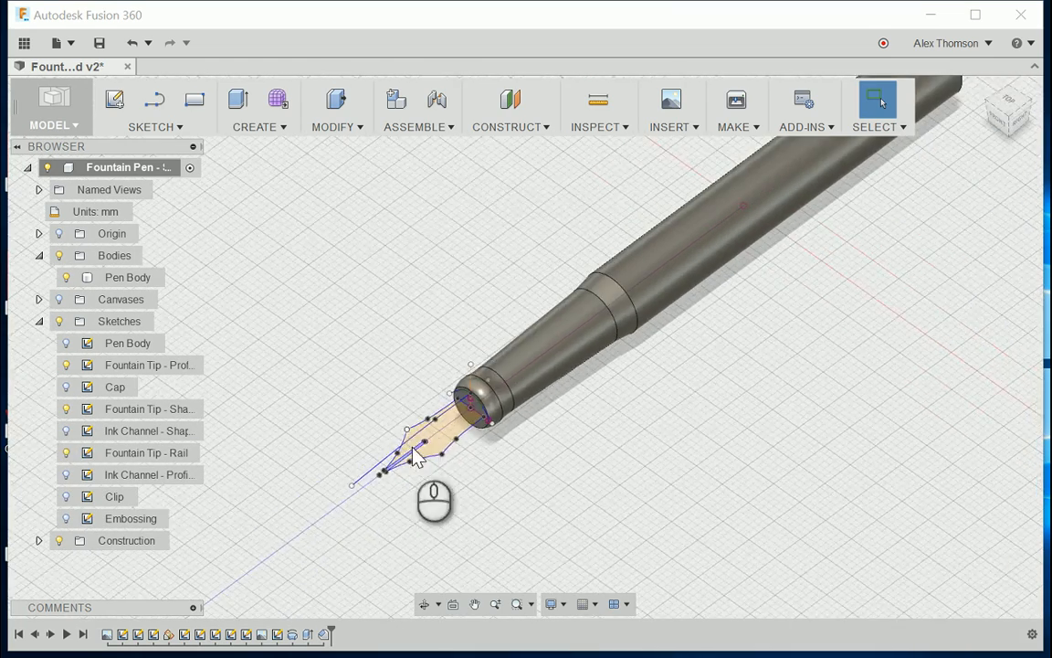
scroll(423, 469, up, 4)
scroll(392, 403, down, 2)
scroll(352, 384, up, 3)
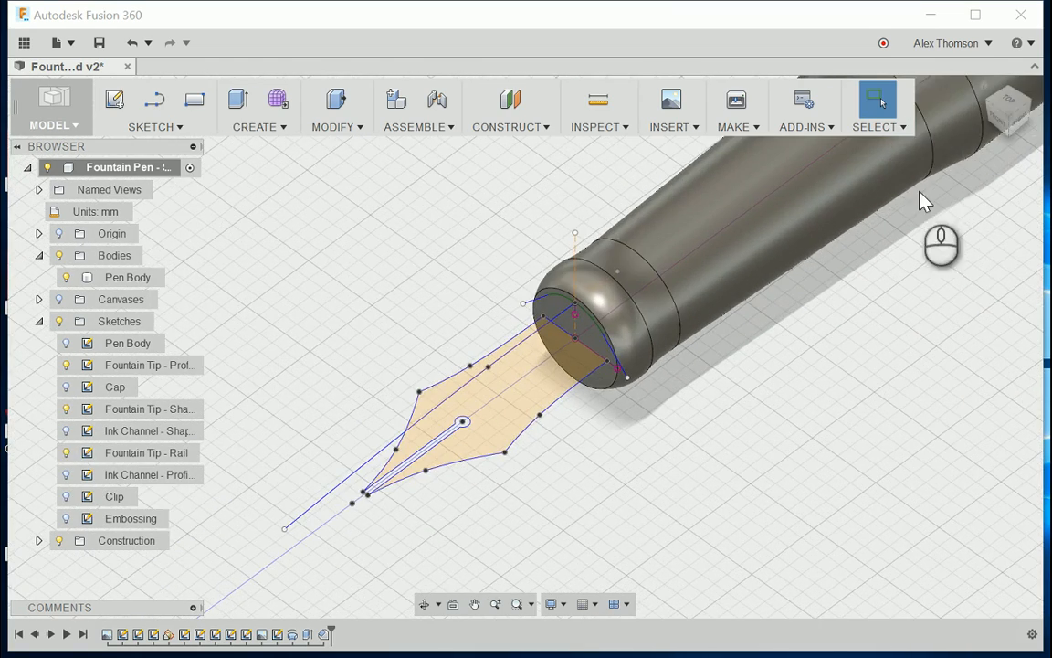
drag(1014, 114, 1021, 101)
scroll(848, 406, down, 4)
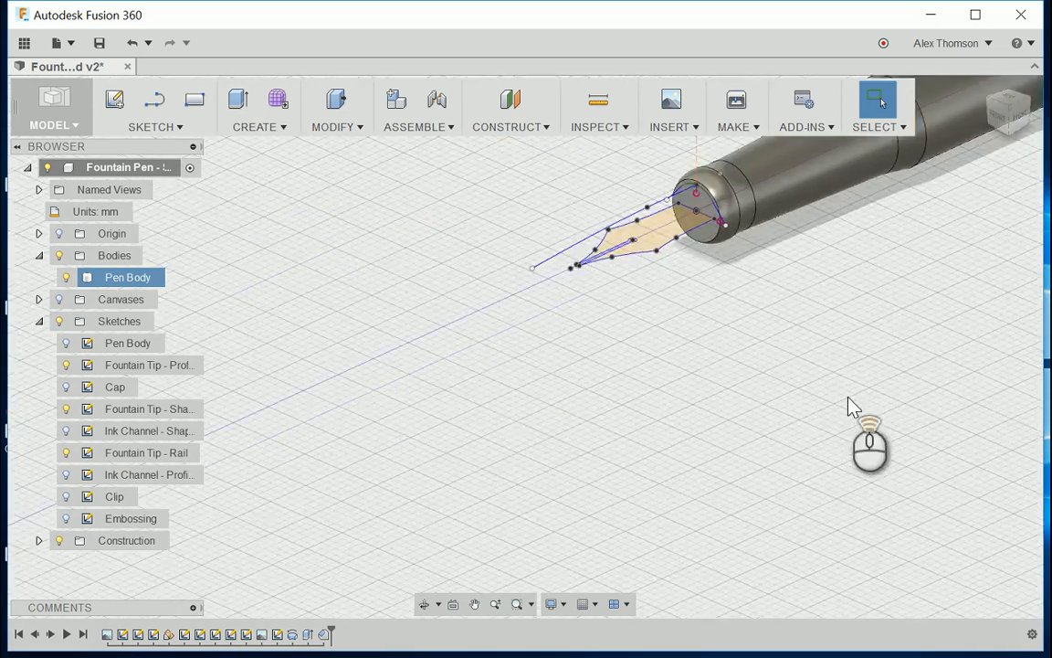
scroll(908, 216, up, 4)
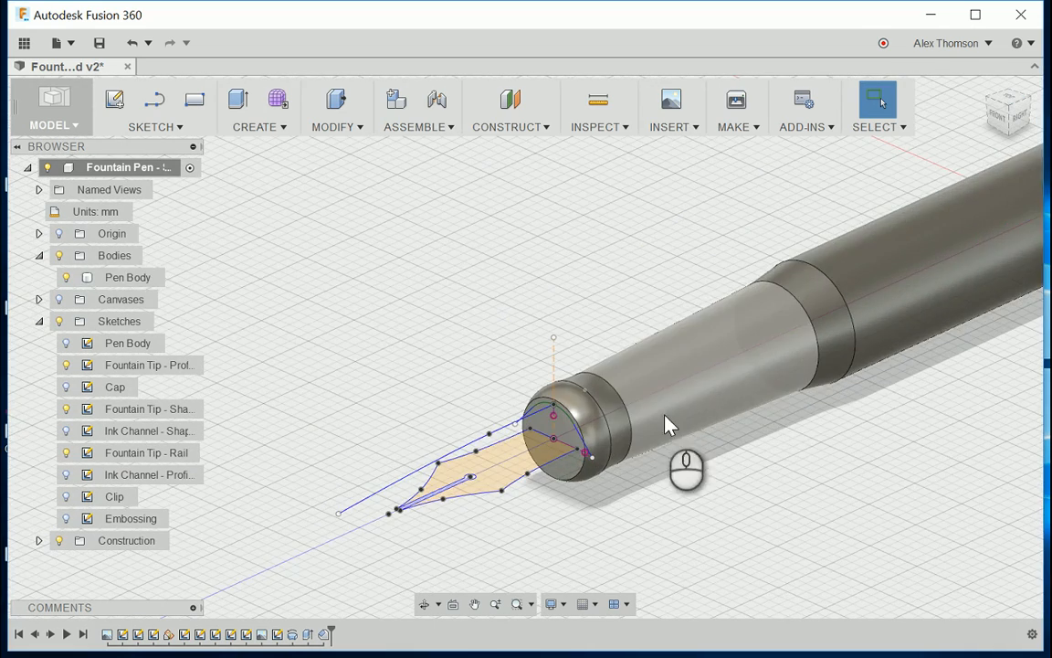
scroll(598, 436, down, 2)
scroll(598, 436, down, 2)
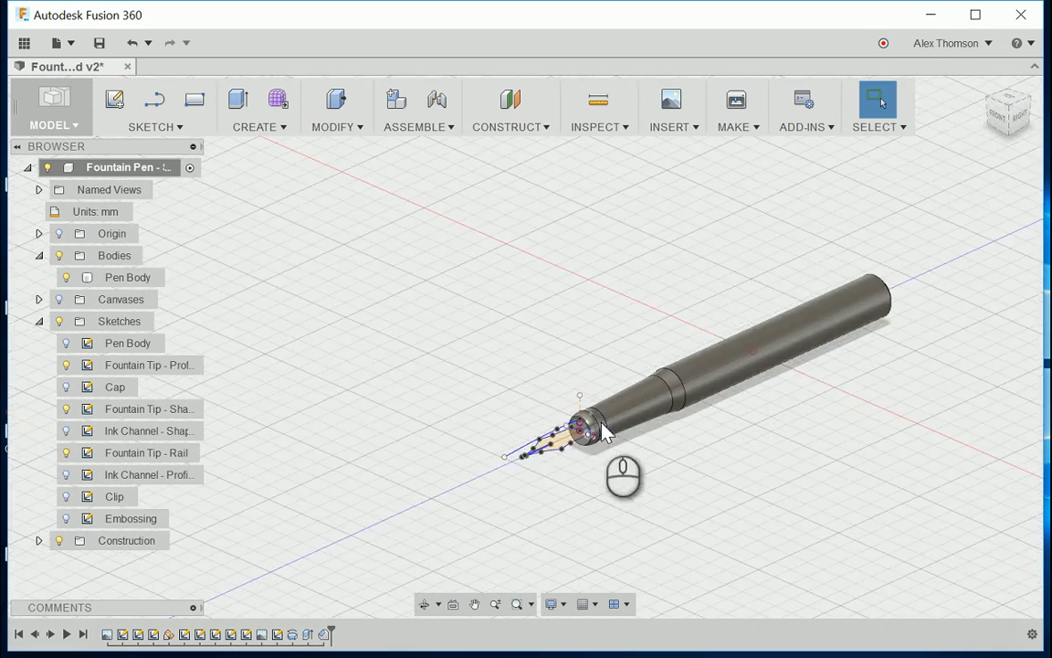
scroll(669, 358, up, 3)
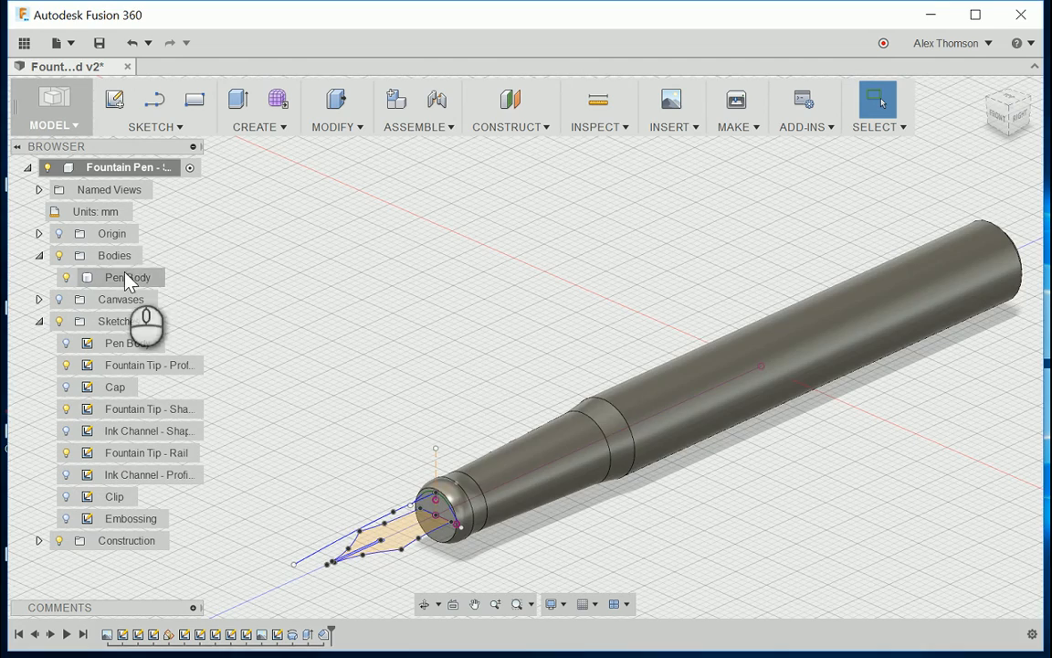
scroll(589, 440, down, 2)
scroll(589, 440, up, 2)
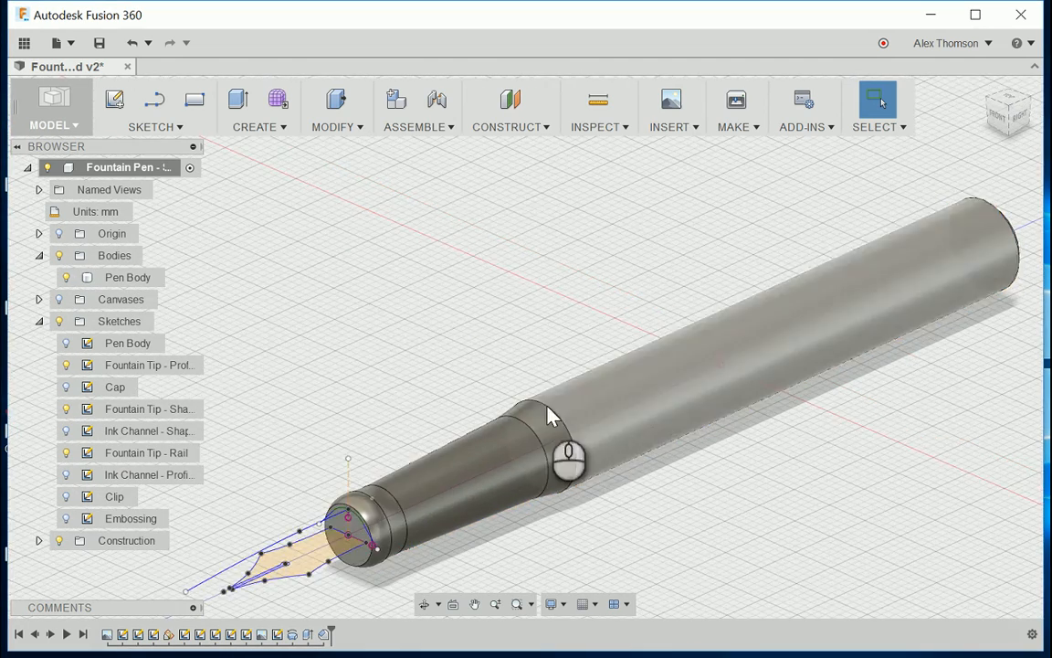
scroll(556, 419, down, 2)
click(1021, 117)
shift+middle_drag(947, 168, 950, 224)
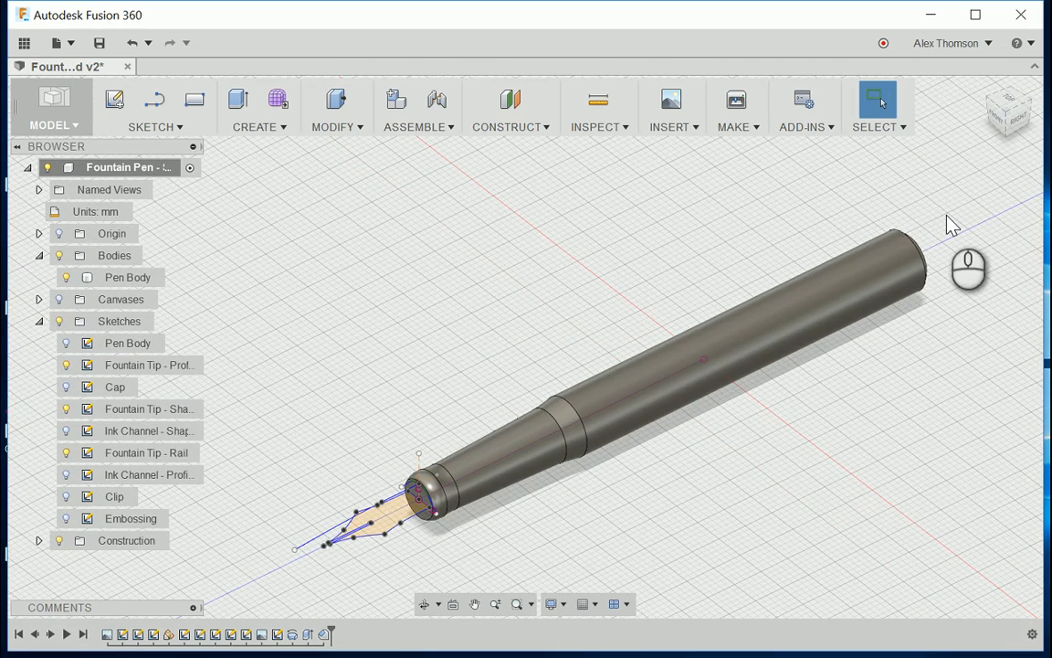
scroll(655, 432, down, 3)
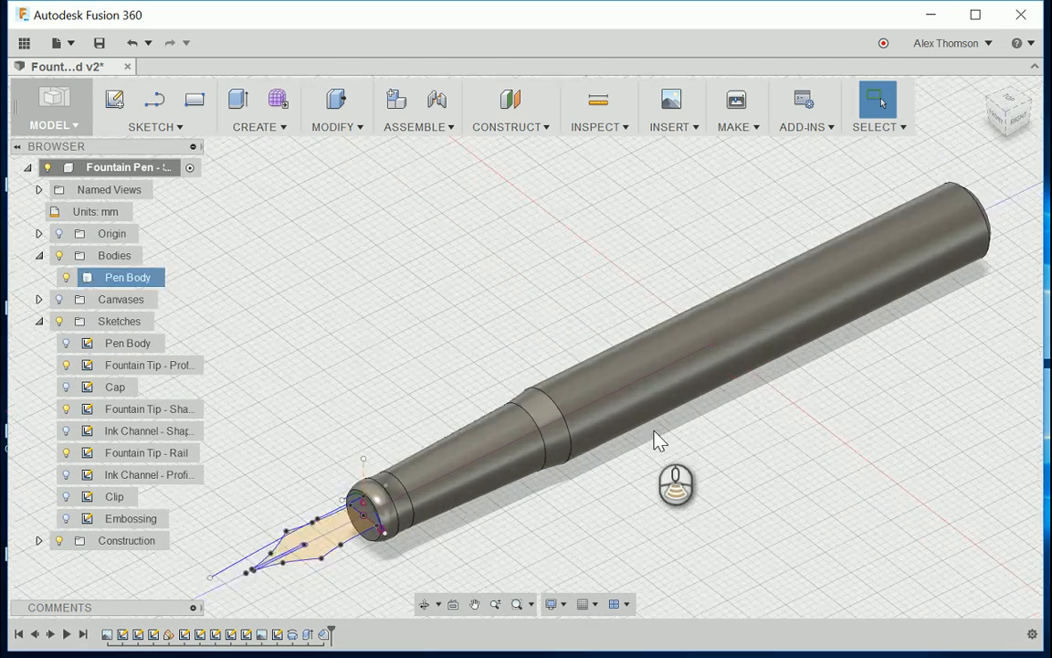
scroll(655, 432, up, 3)
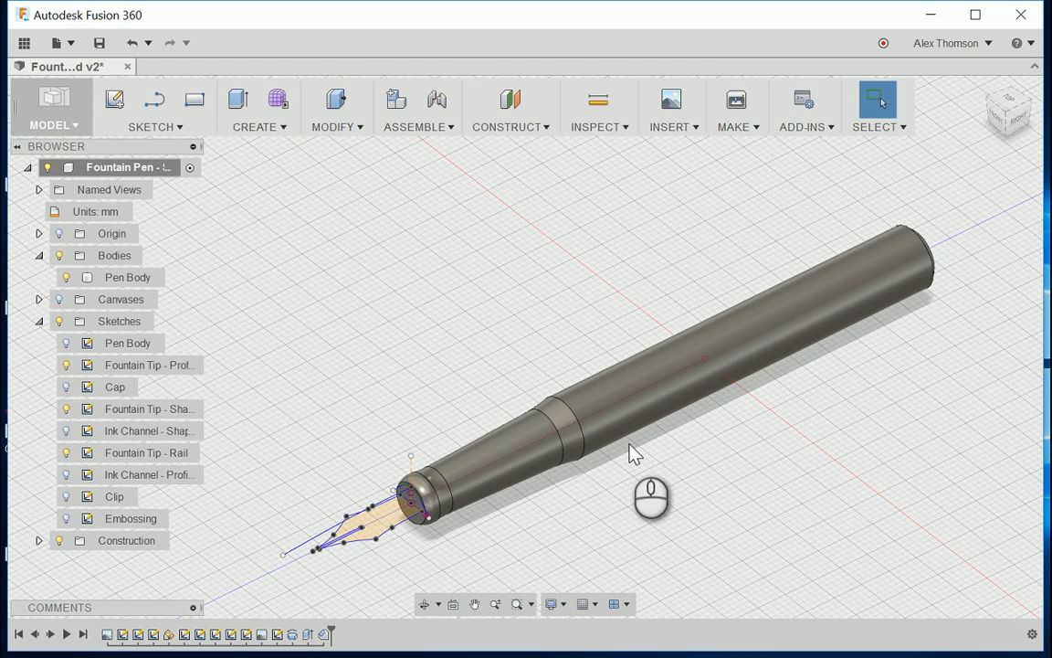
scroll(635, 454, up, 2)
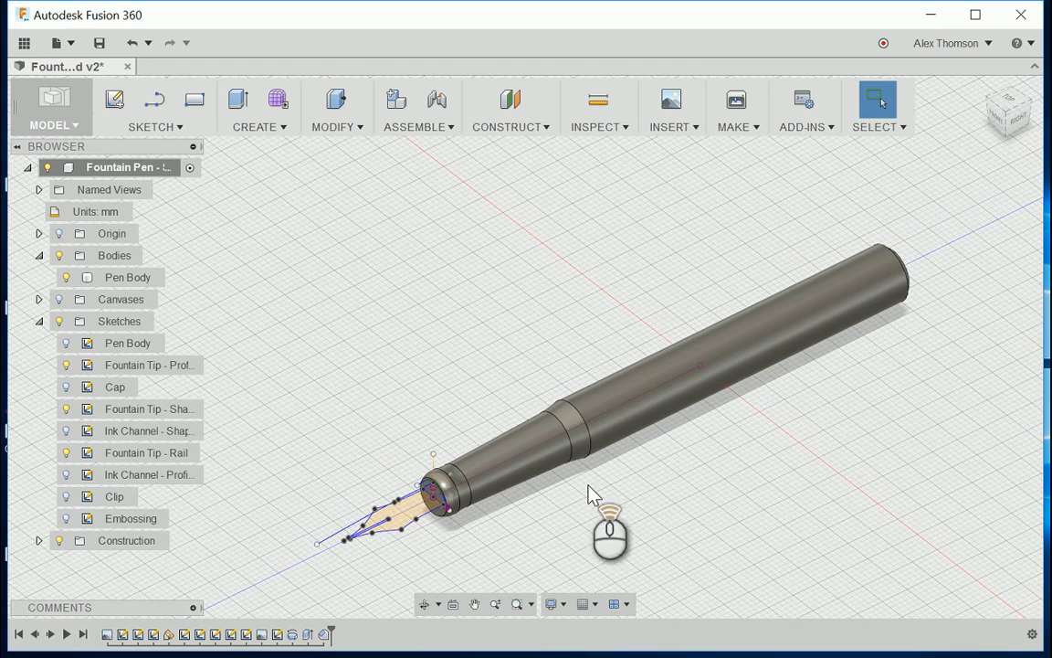
scroll(395, 535, down, 5)
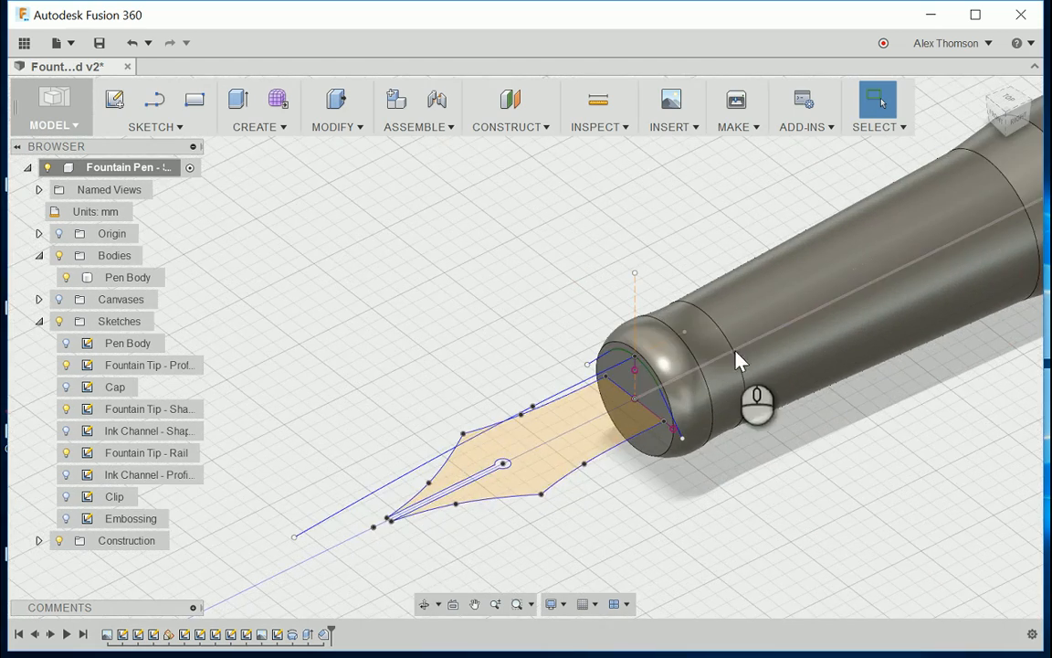
scroll(544, 435, up, 2)
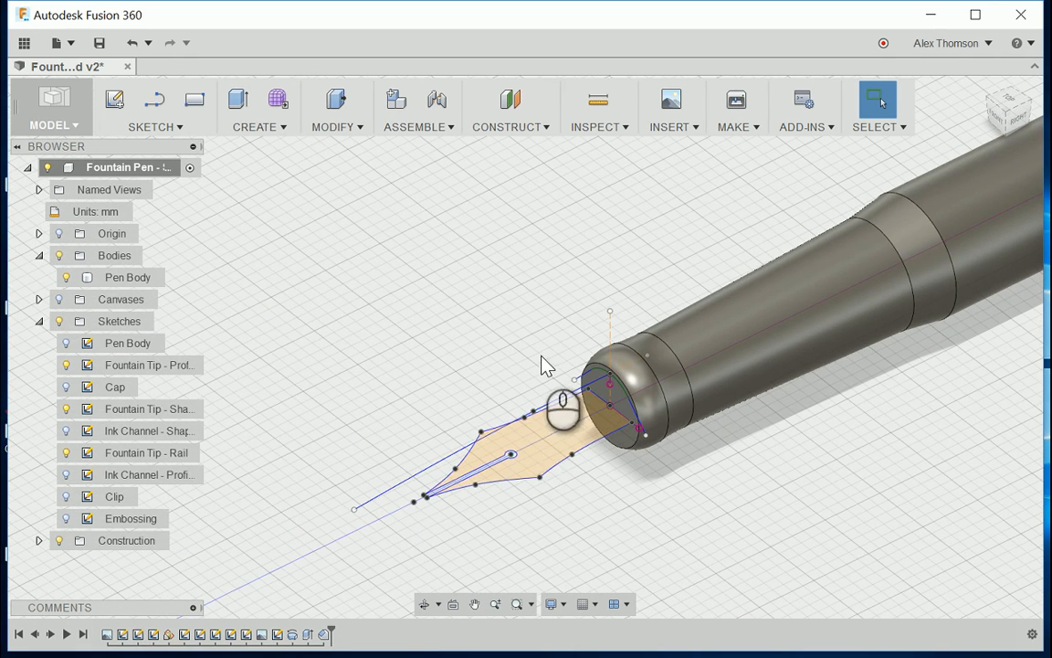
Step: Switch to the Patch workspace to model the fountain tip as a surface
scroll(540, 372, down, 3)
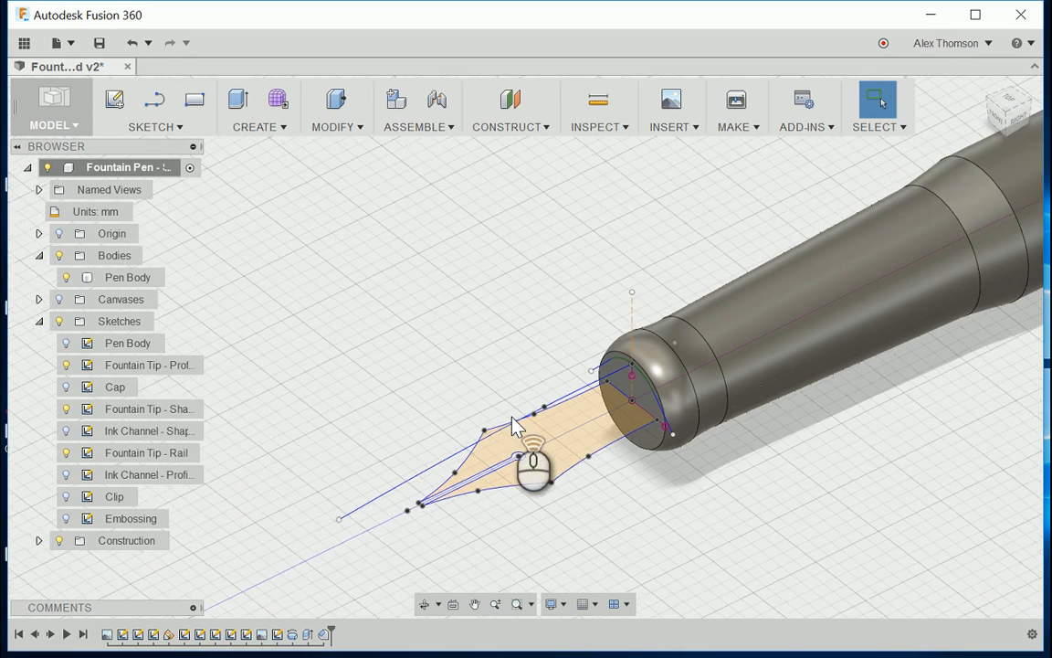
scroll(558, 489, down, 3)
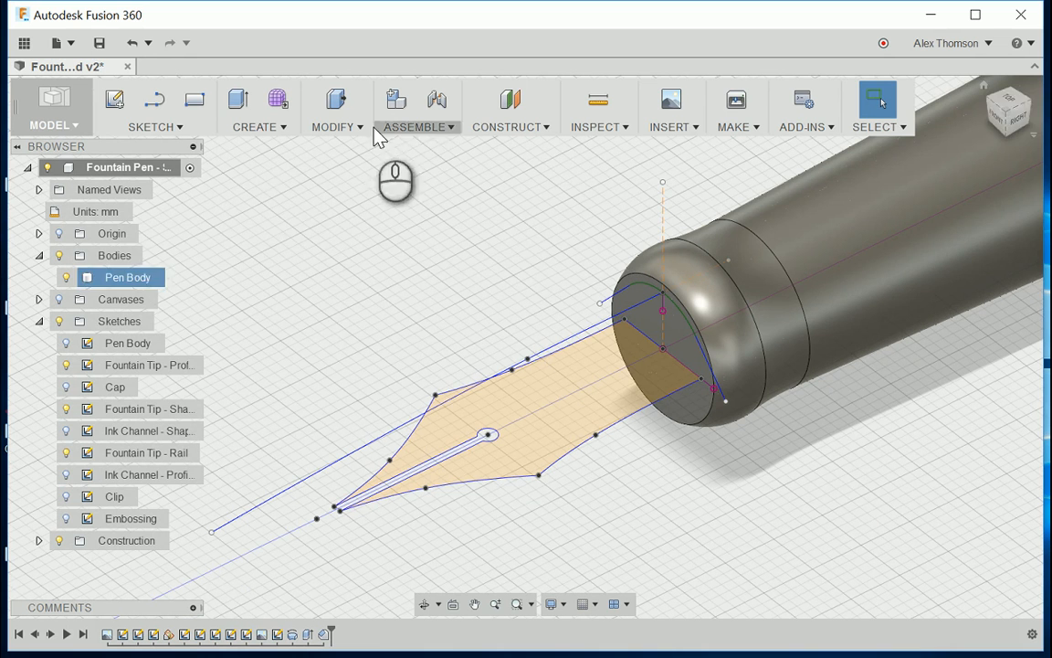
click(96, 169)
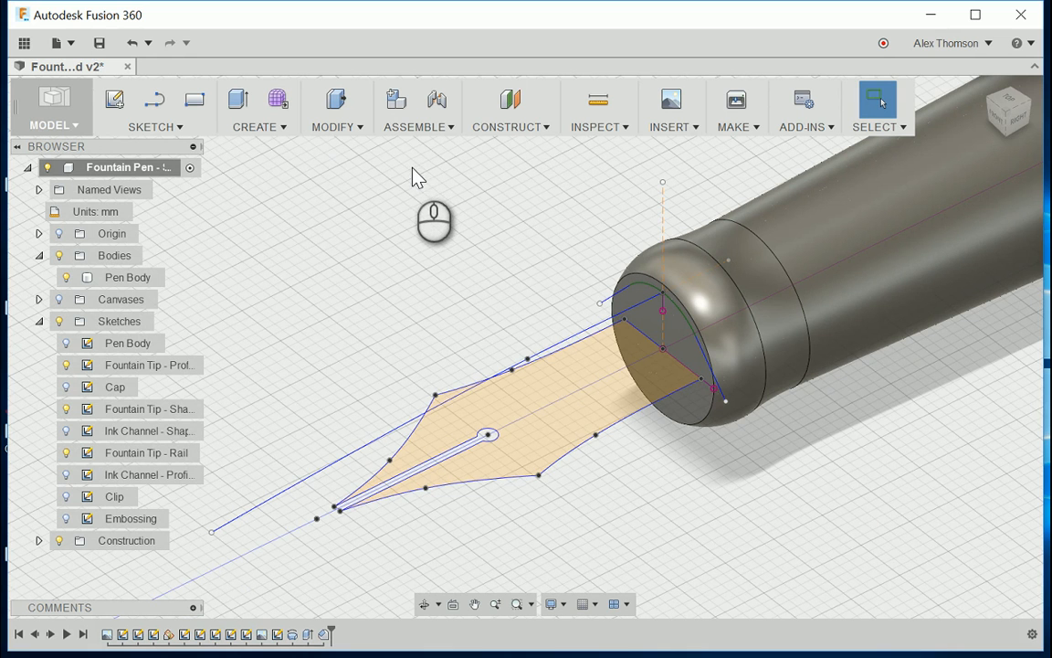
click(71, 123)
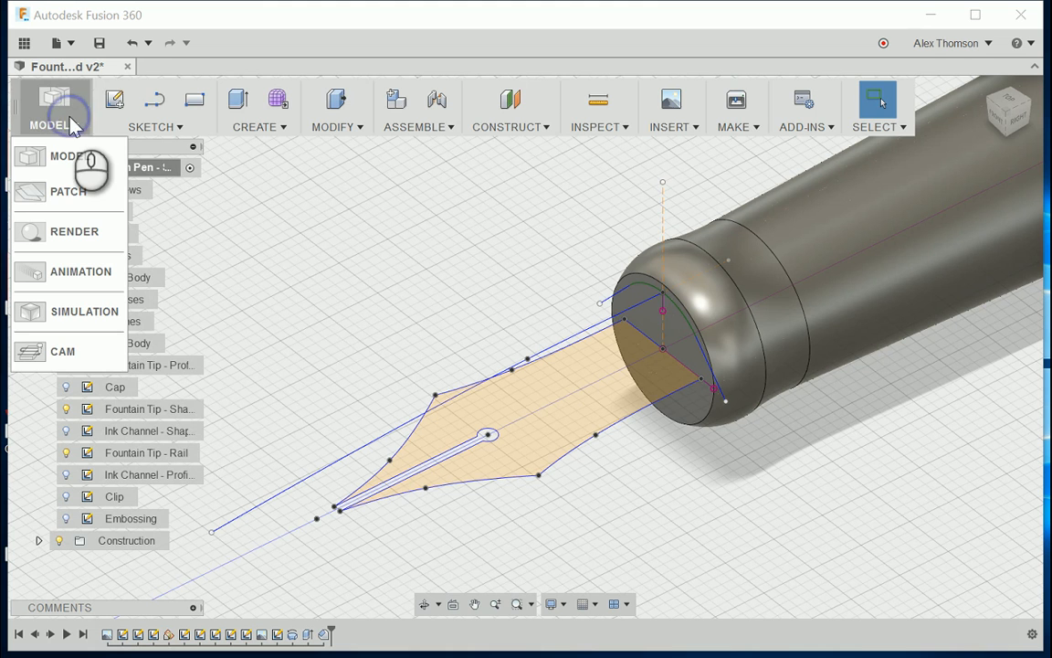
click(81, 190)
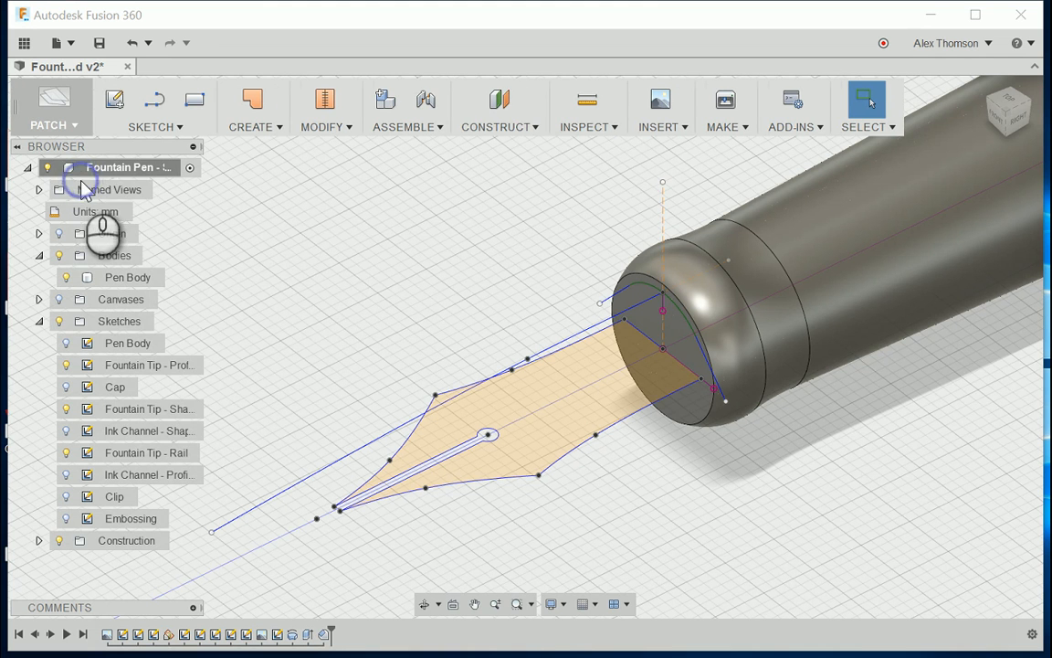
Step: Start a Sweep using the arched Fountain Tip - Shape curve on the pen body's end face as the profile
click(280, 129)
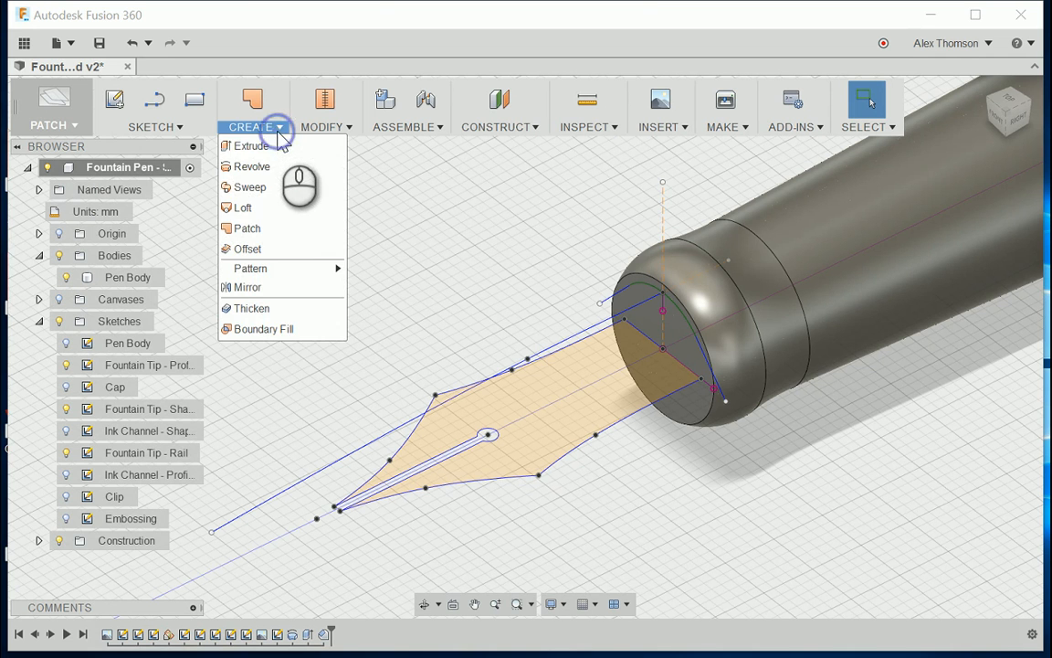
click(276, 187)
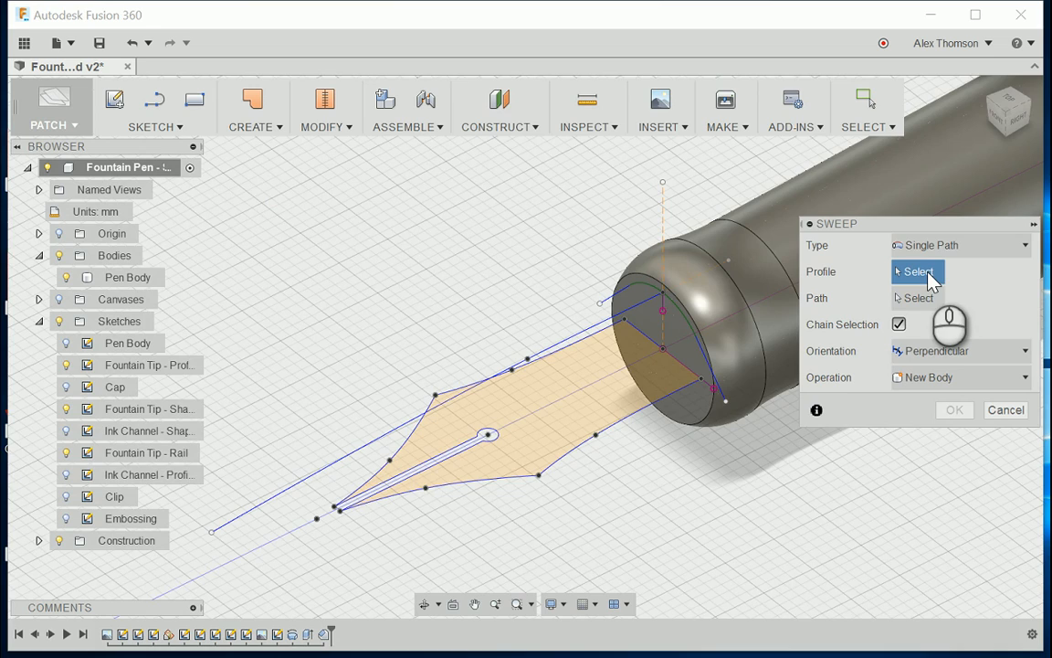
drag(1020, 134, 1037, 103)
scroll(718, 491, up, 3)
scroll(718, 491, up, 3)
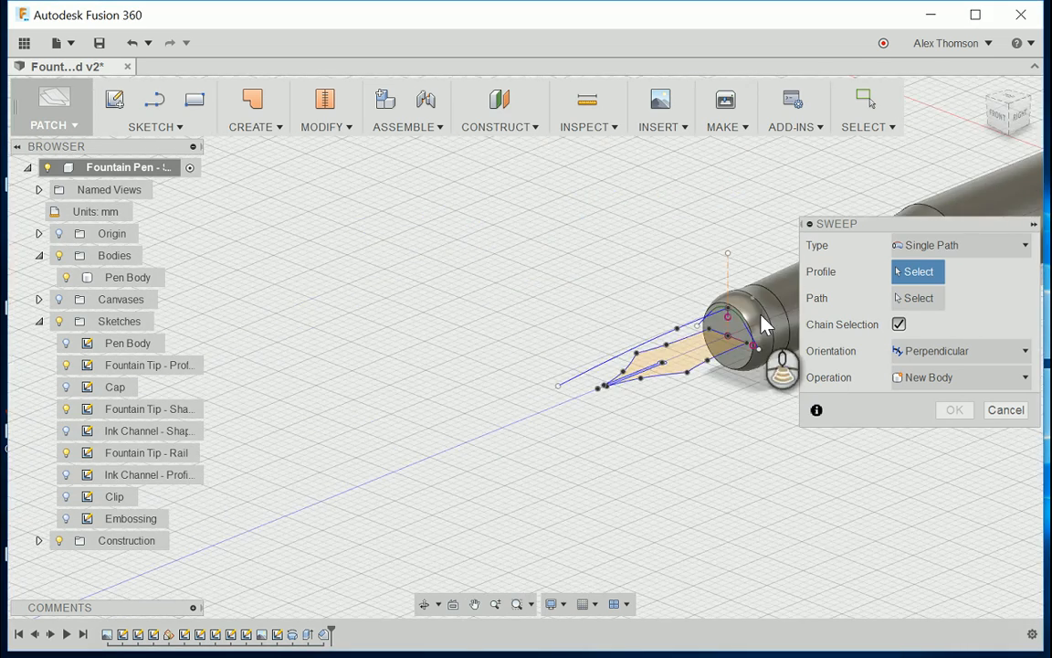
scroll(762, 316, down, 5)
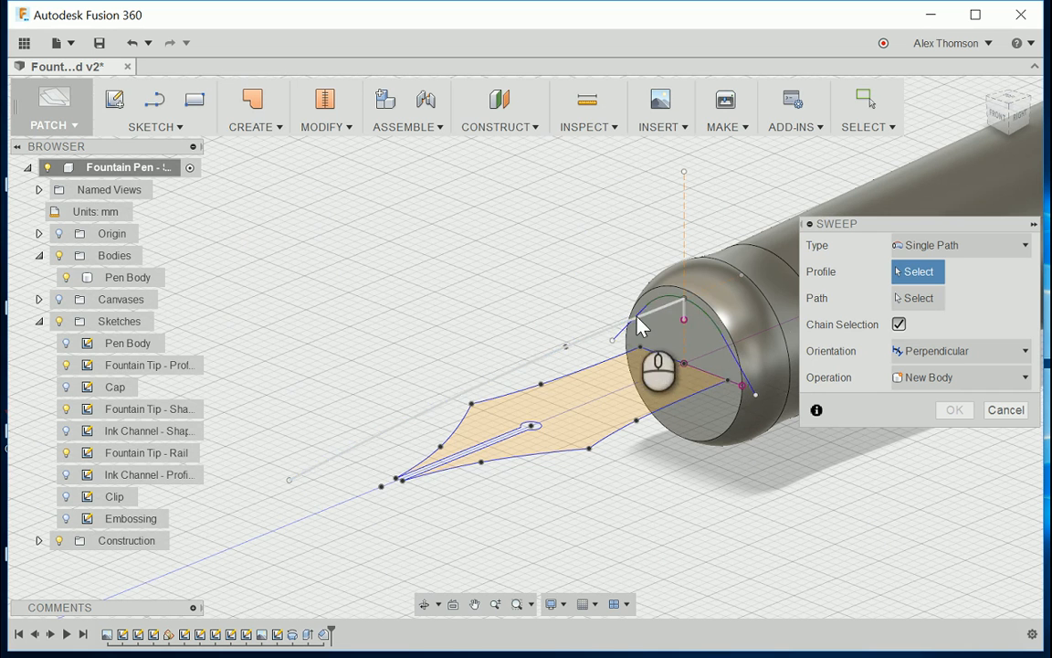
click(725, 346)
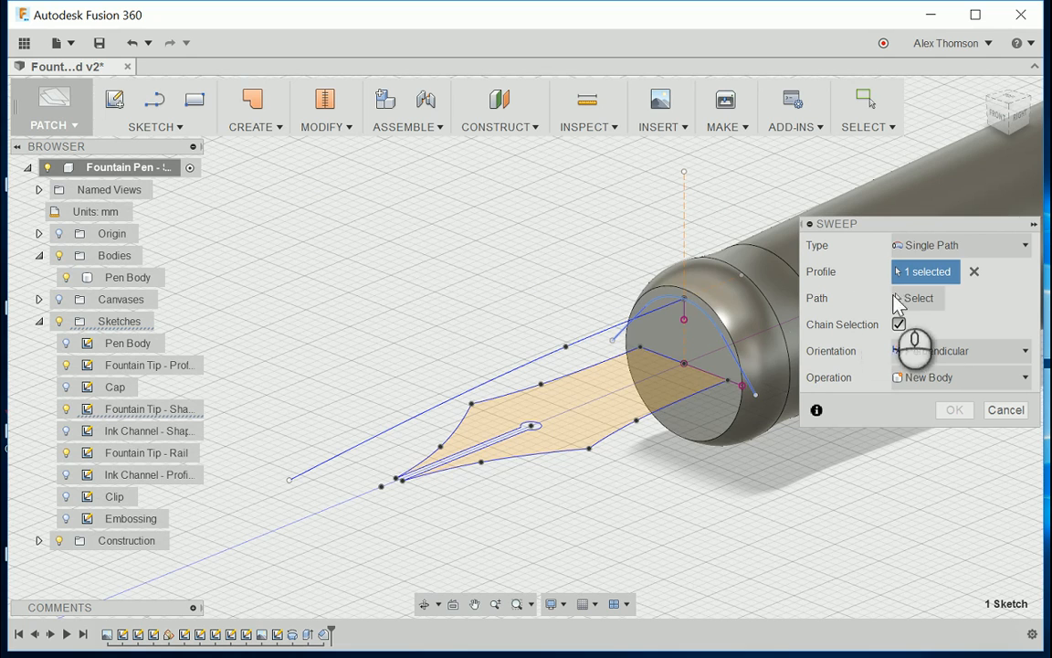
Step: Turn off chain selection and use only the long curve of the Fountain Tip - Rail sketch as the sweep path
drag(1010, 124, 995, 122)
scroll(362, 232, up, 1)
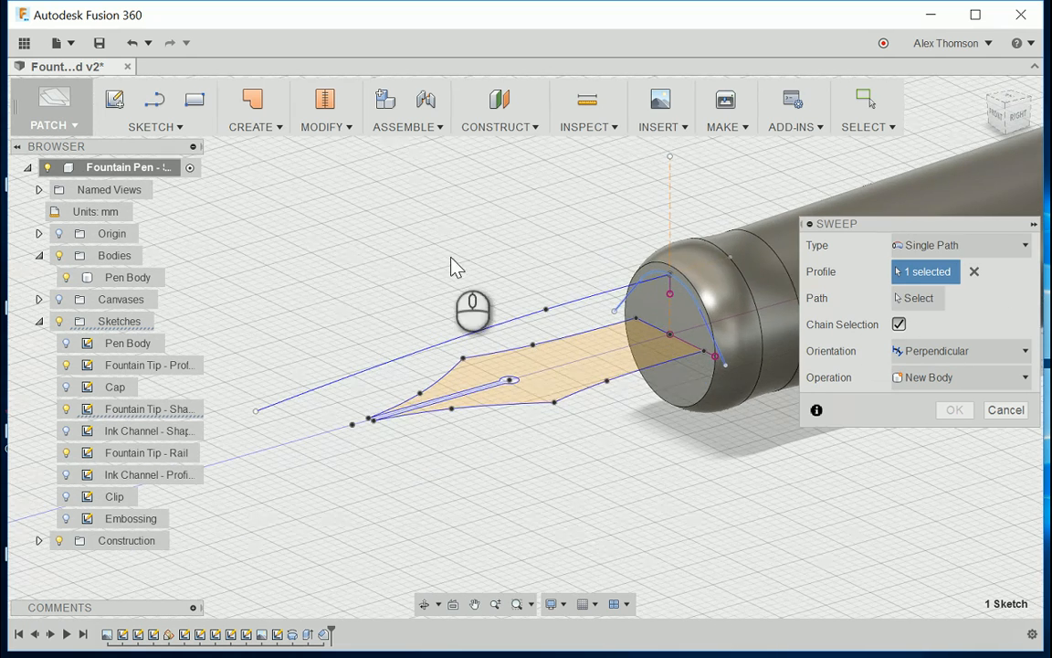
scroll(452, 252, up, 1)
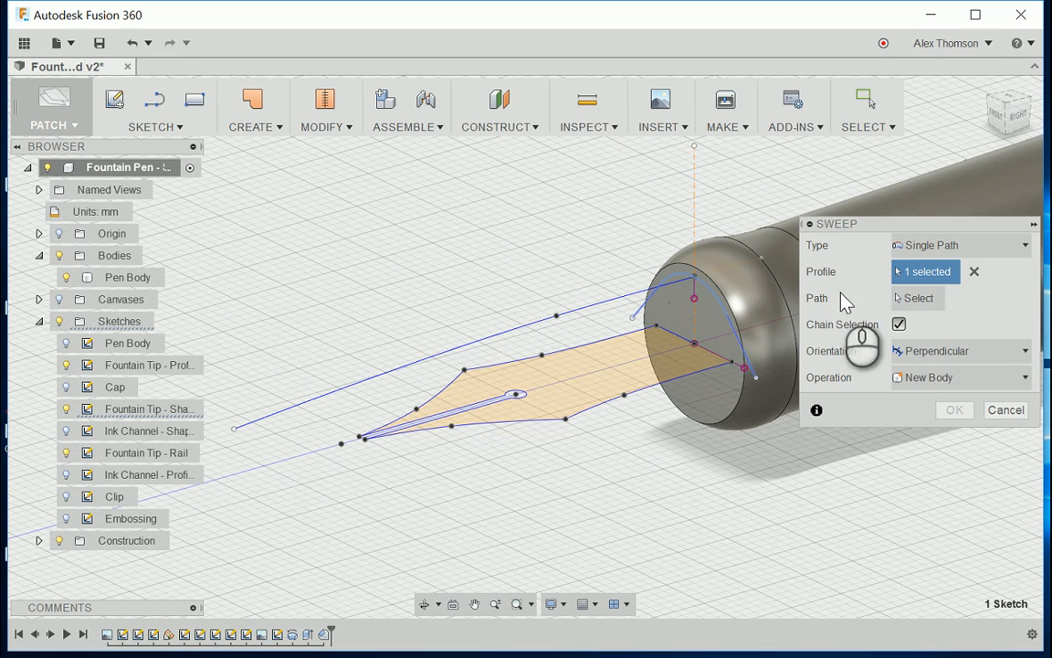
click(914, 299)
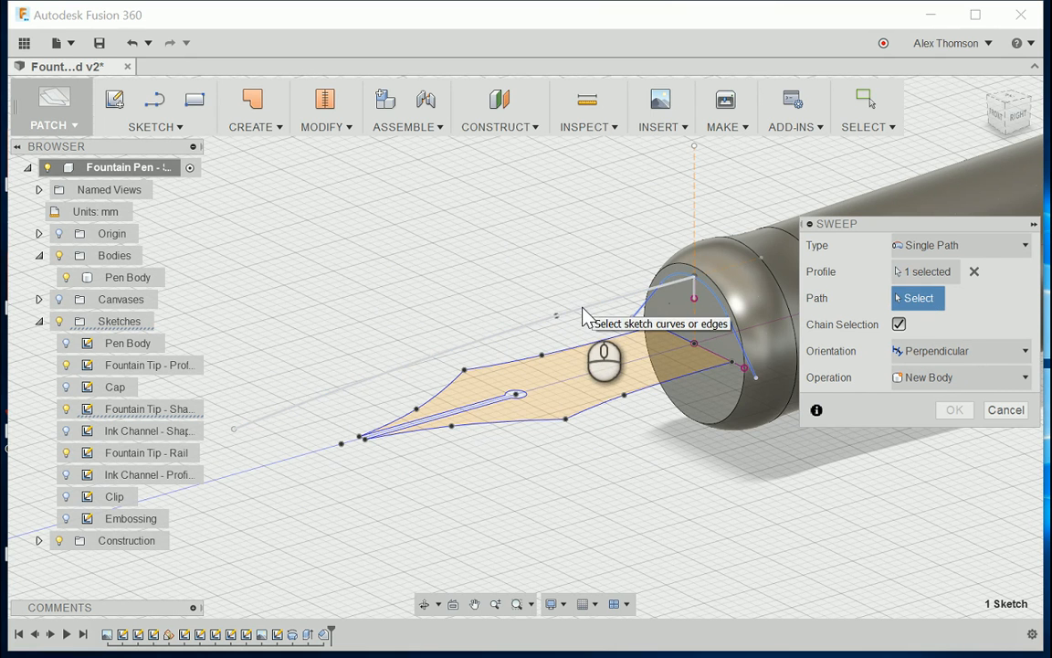
click(899, 325)
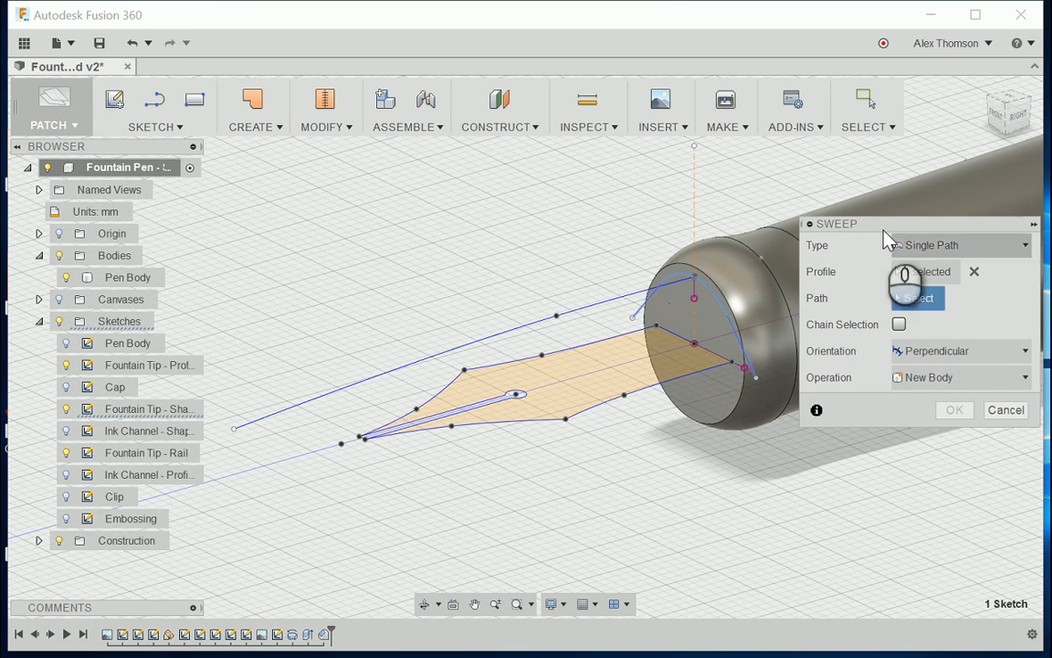
click(490, 340)
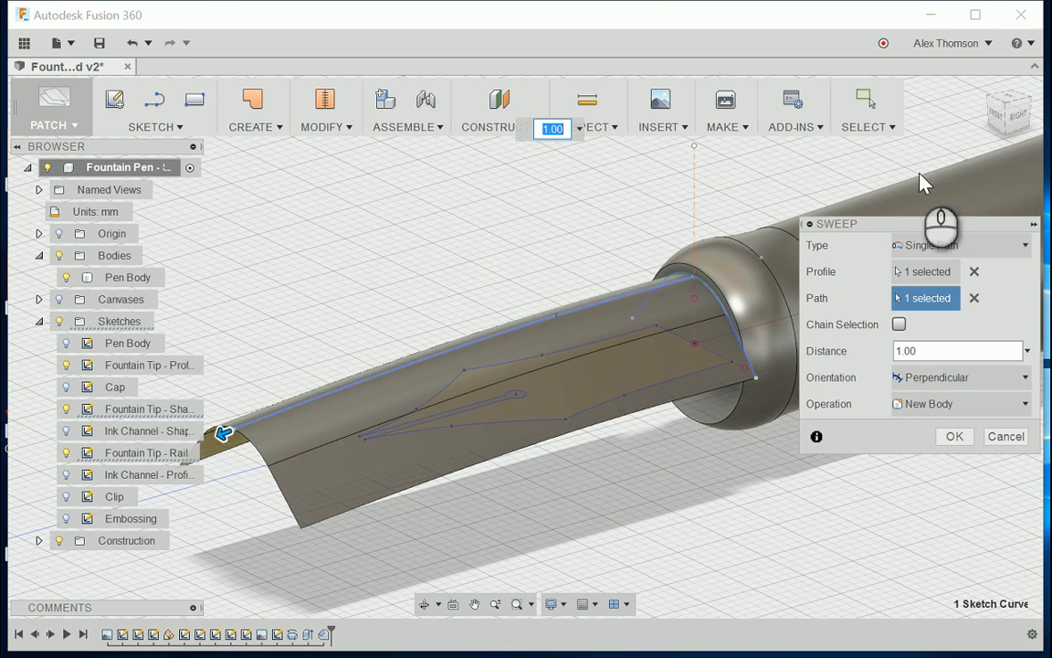
Step: Check the sweep preview from the right side and create the surface as a new body at distance 1.00 with perpendicular orientation
click(1021, 121)
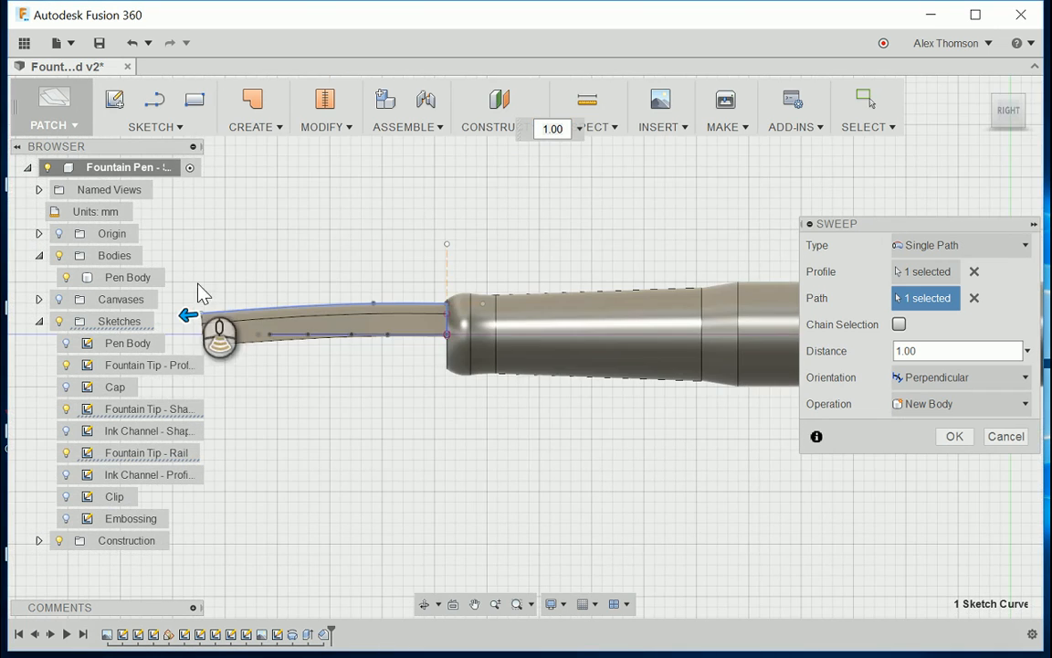
scroll(203, 292, up, 5)
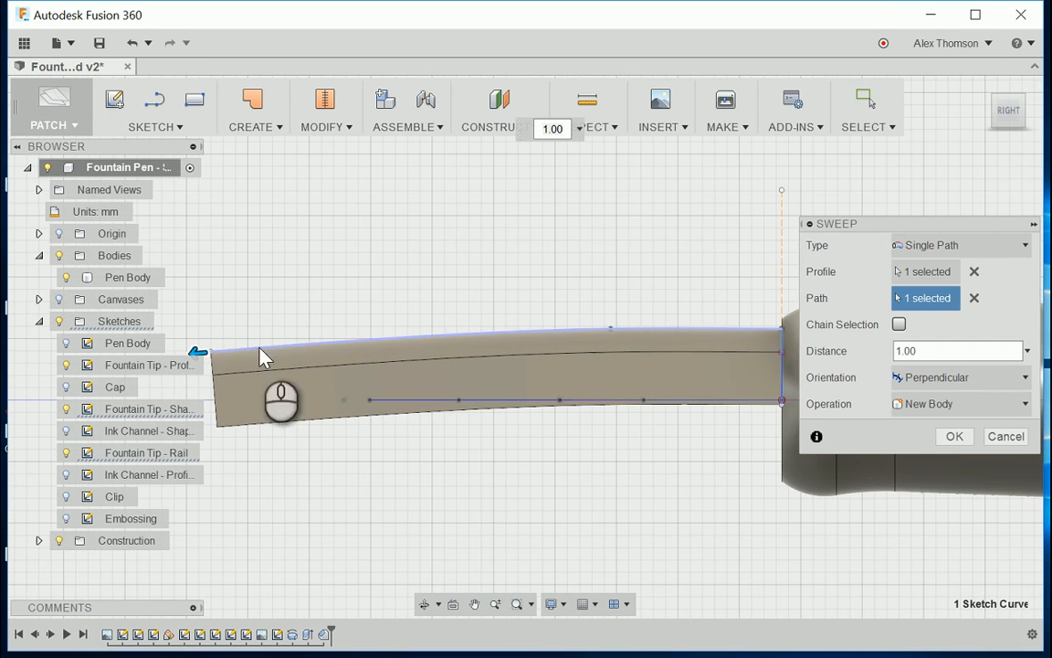
scroll(464, 408, down, 1)
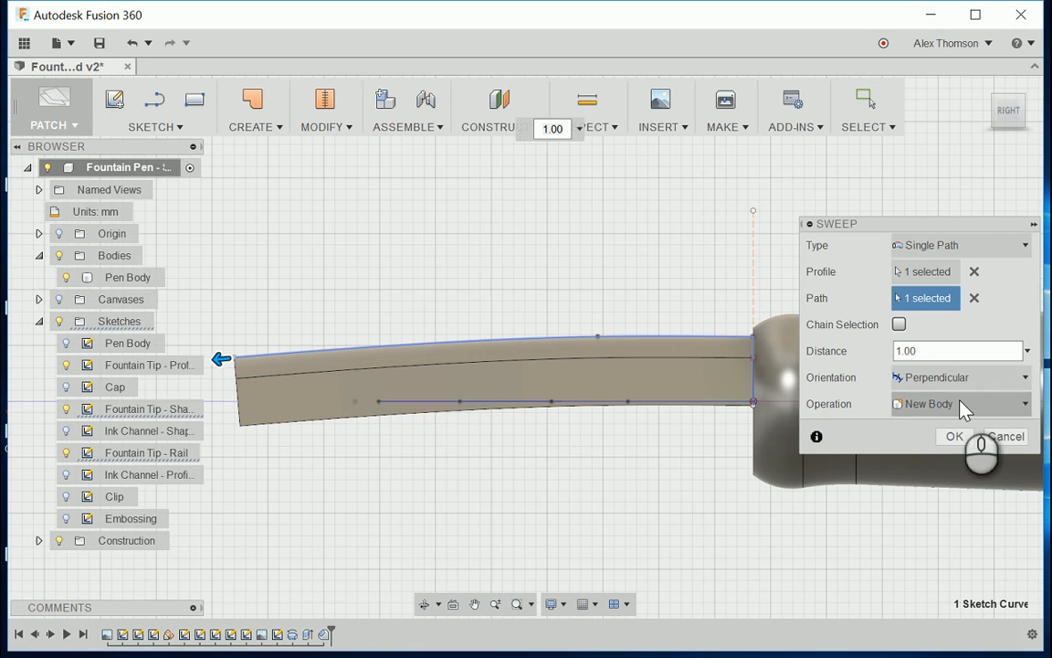
click(959, 436)
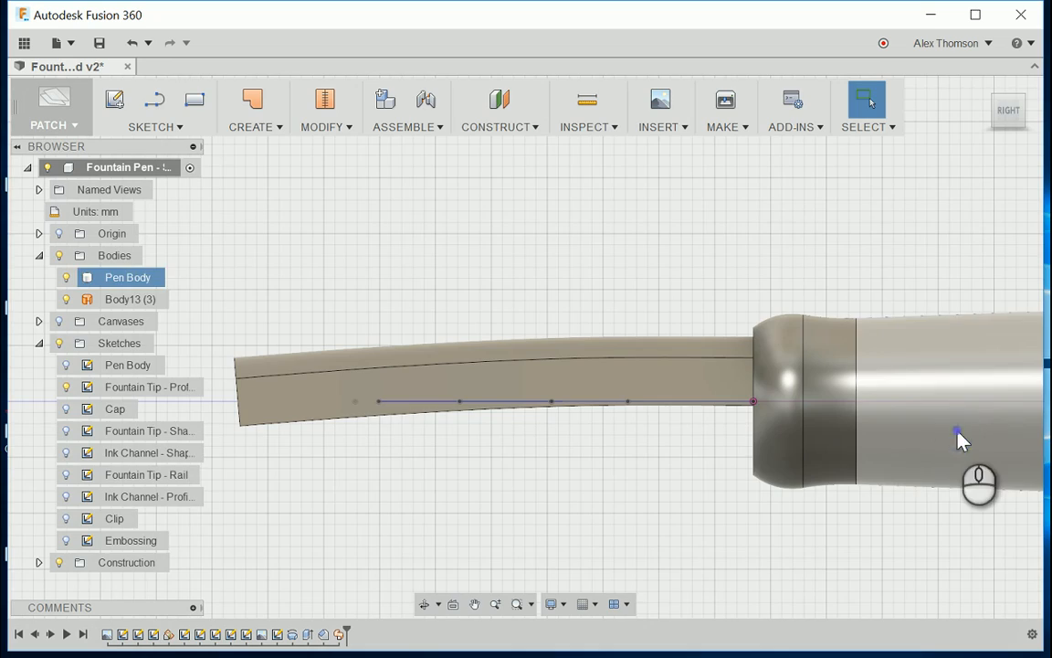
Step: Examine the swept surface from several angles, comparing it with the fountain tip profile outline and the pen body's end
click(1019, 123)
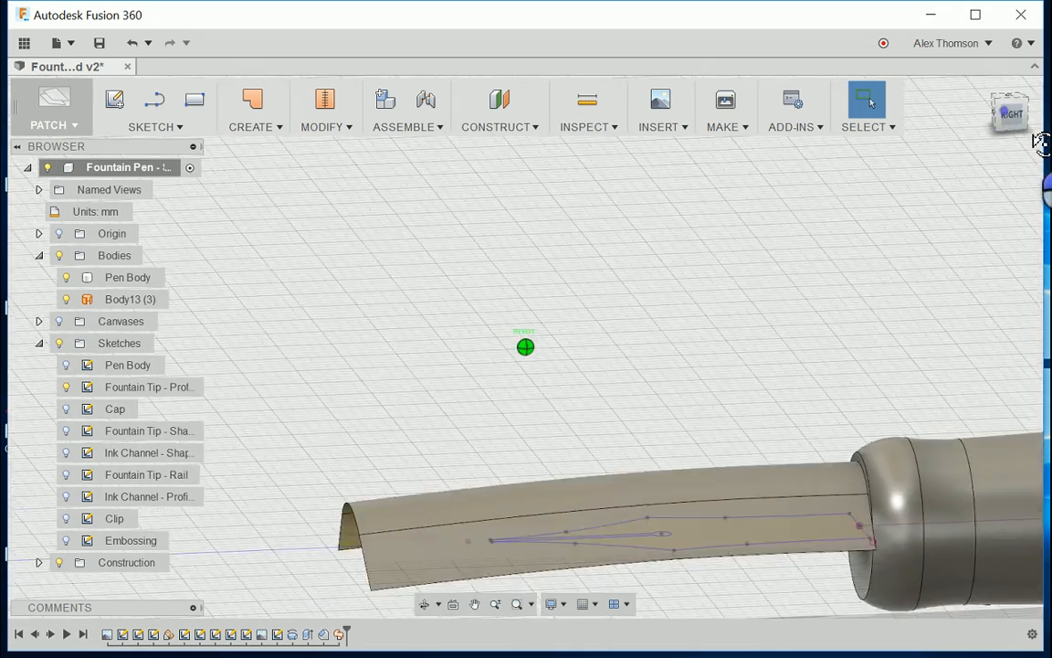
drag(1034, 135, 1029, 150)
scroll(465, 287, up, 7)
scroll(786, 415, down, 3)
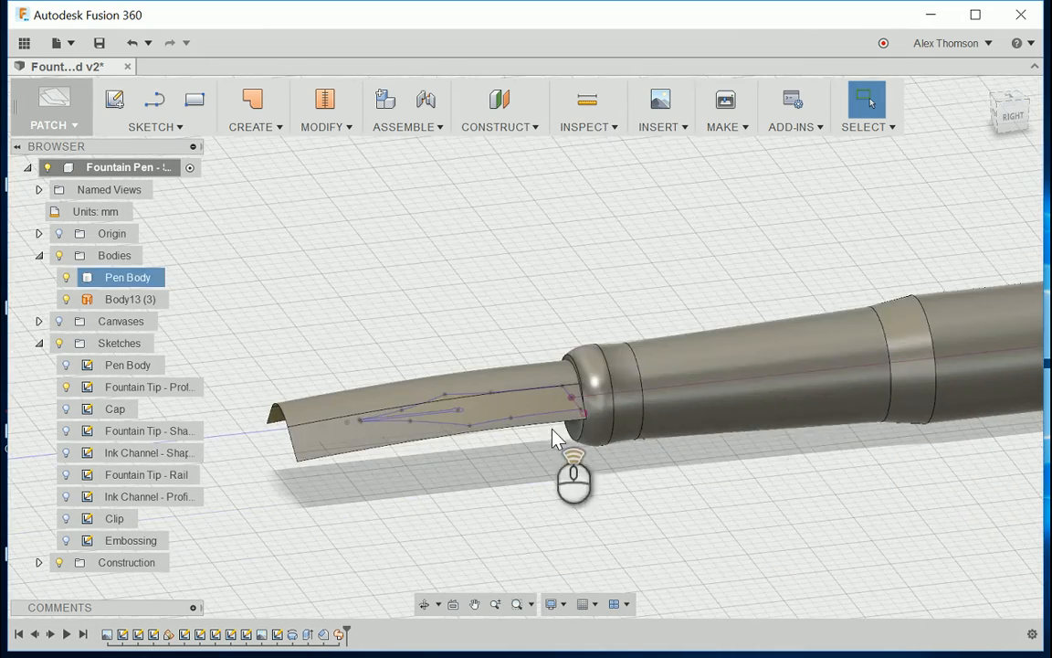
scroll(552, 438, up, 2)
scroll(443, 444, down, 4)
scroll(598, 365, up, 5)
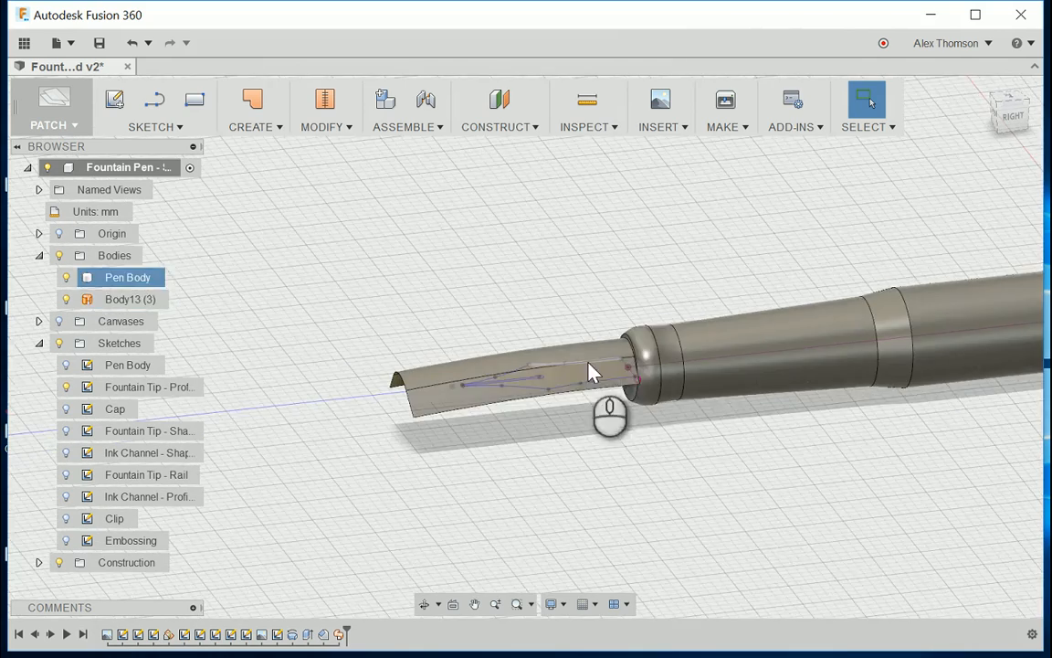
scroll(548, 379, down, 3)
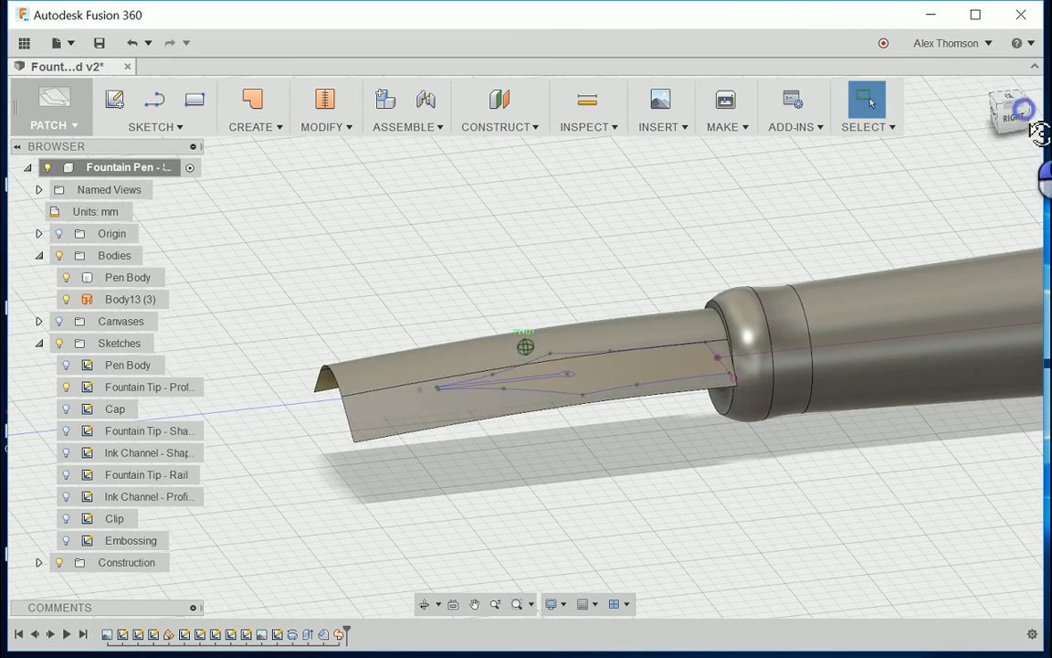
drag(1038, 133, 1031, 155)
scroll(587, 306, up, 4)
scroll(744, 372, down, 3)
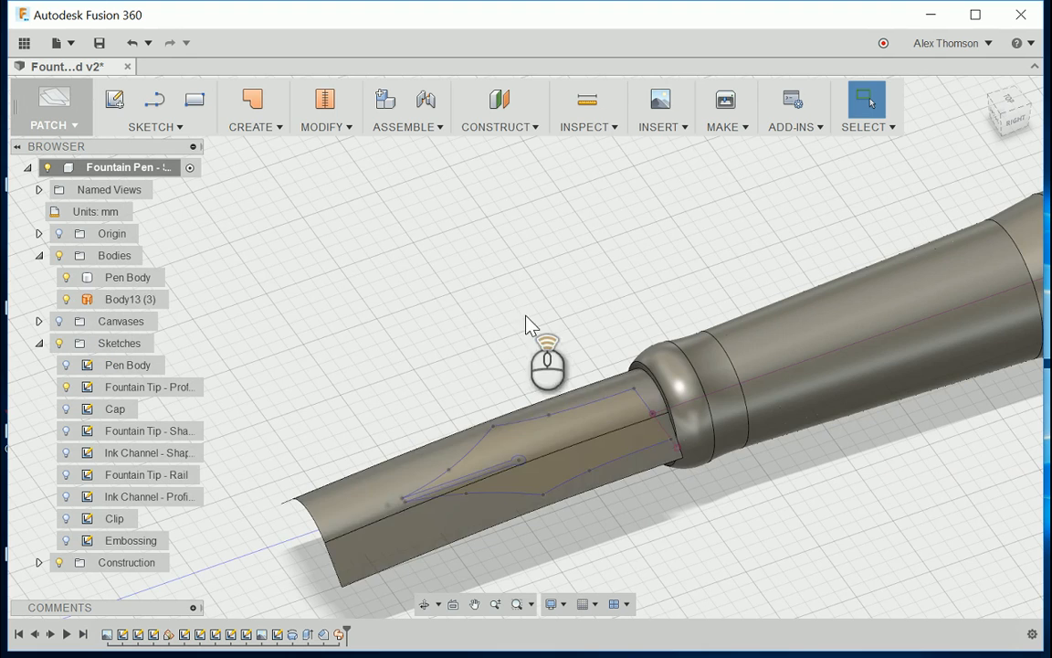
scroll(525, 316, up, 2)
scroll(535, 385, down, 2)
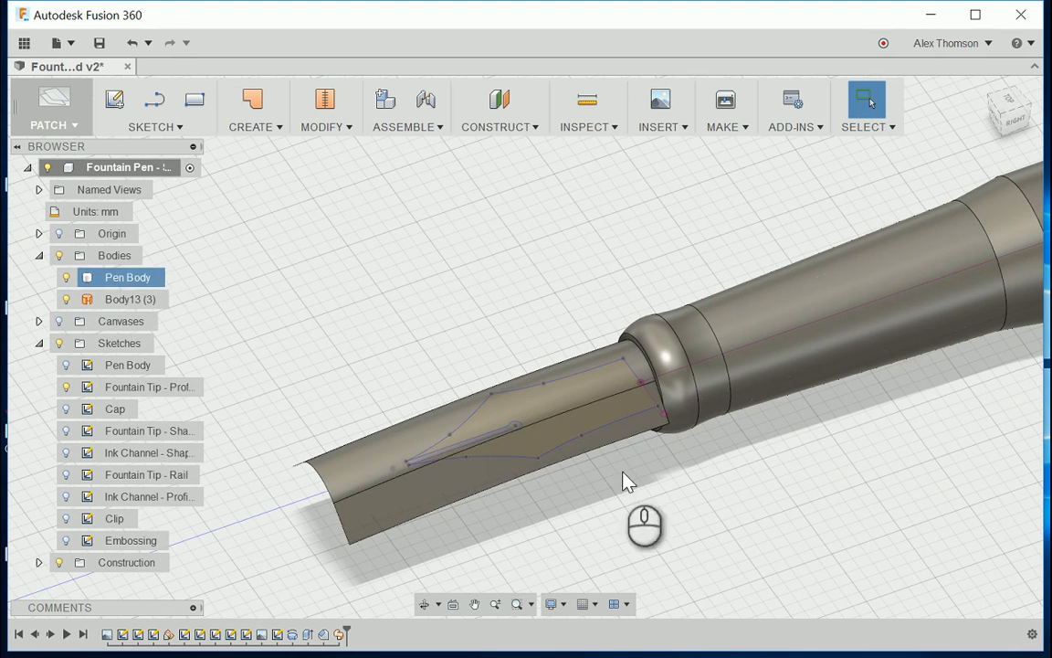
scroll(622, 482, down, 2)
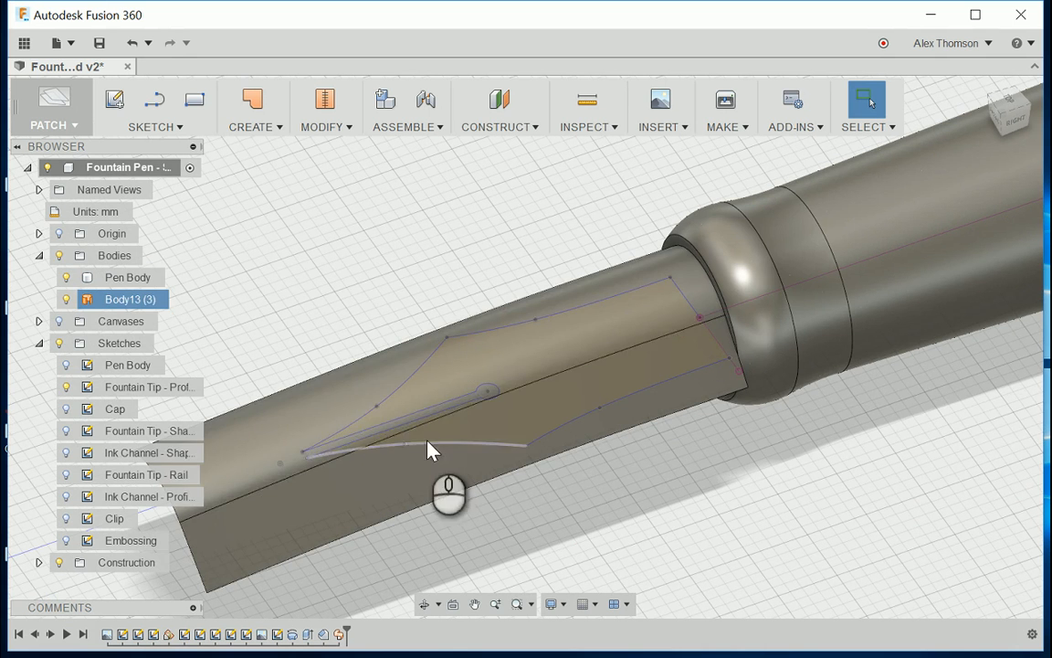
scroll(401, 420, down, 2)
scroll(334, 365, up, 2)
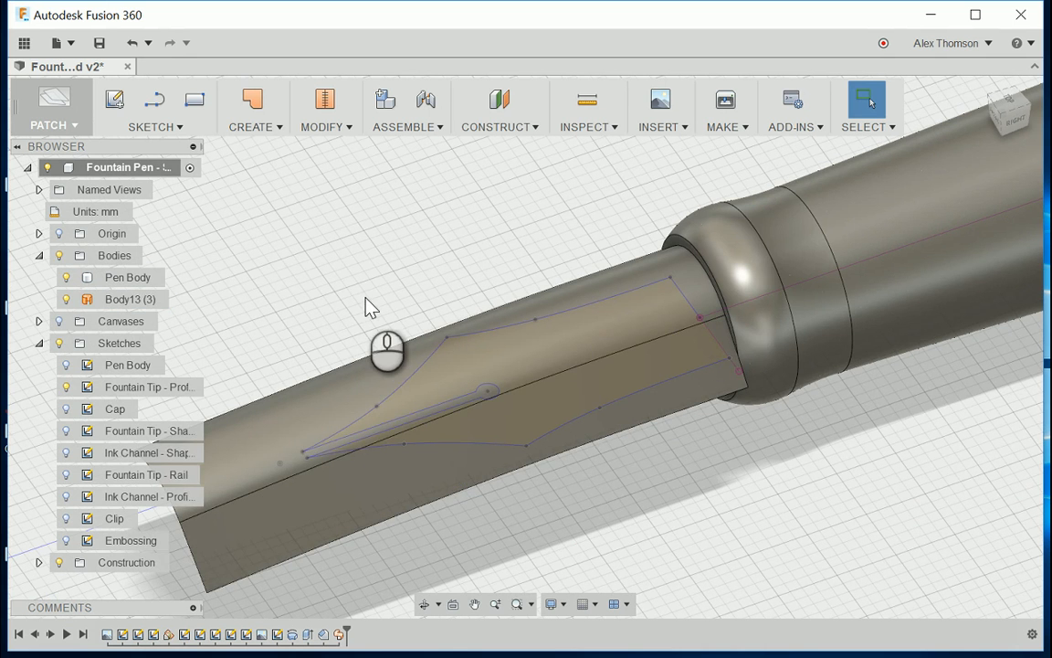
scroll(488, 393, up, 2)
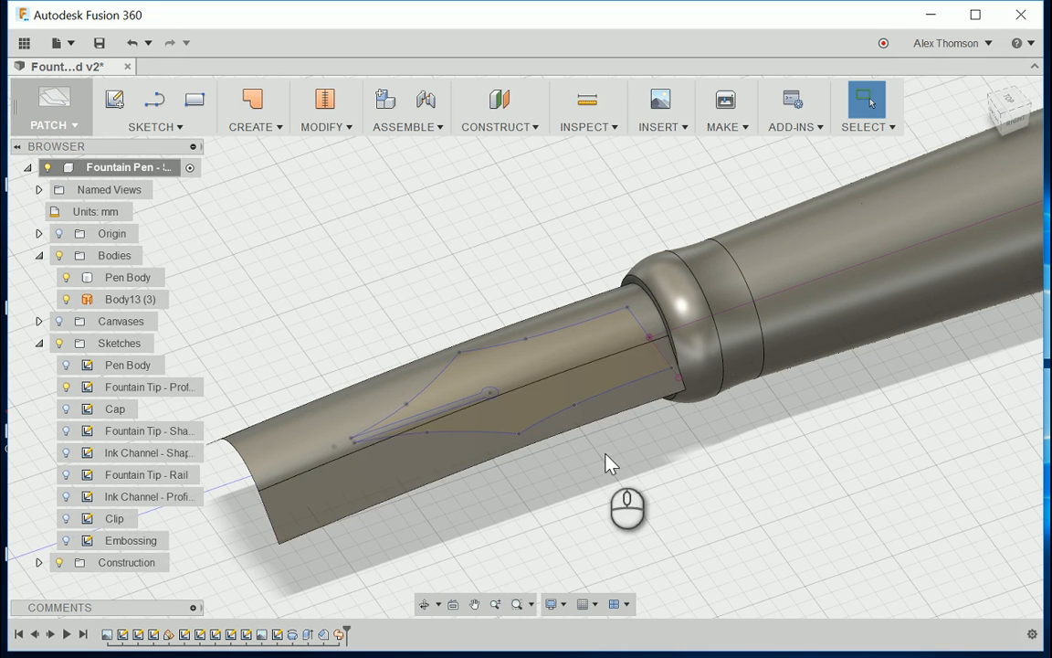
Step: Start a Split Body operation with the swept fountain tip surface as the body to split
click(320, 128)
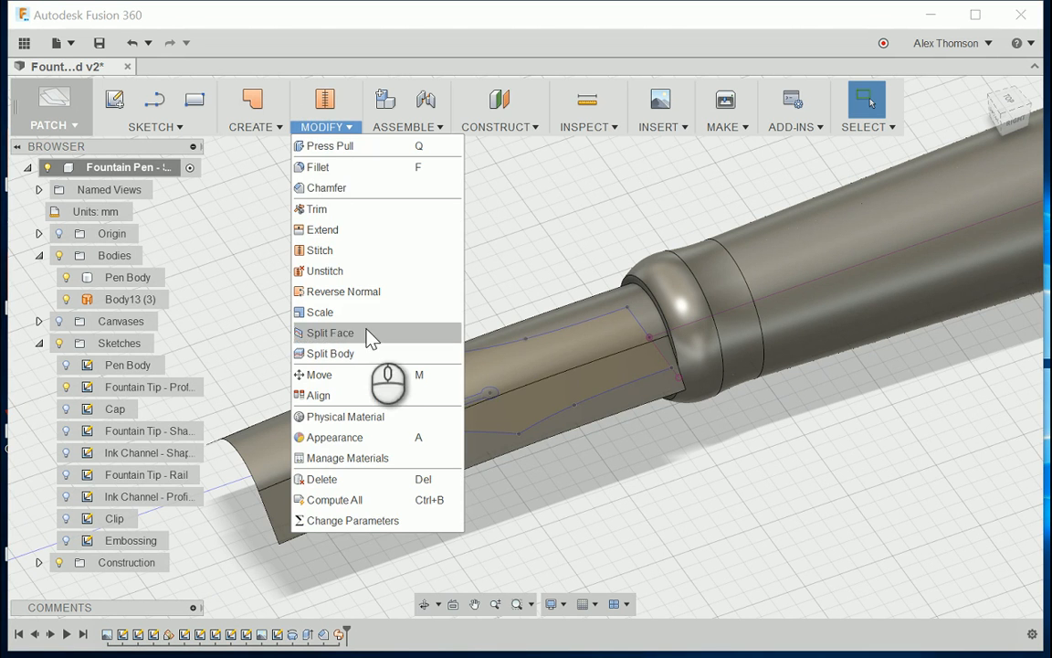
click(402, 353)
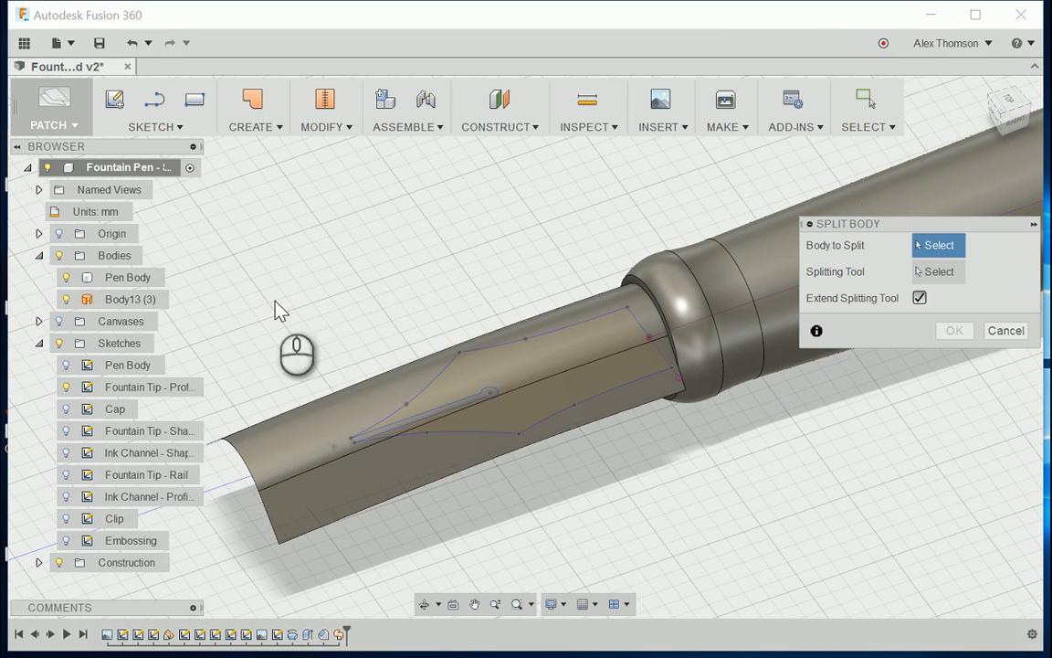
click(150, 300)
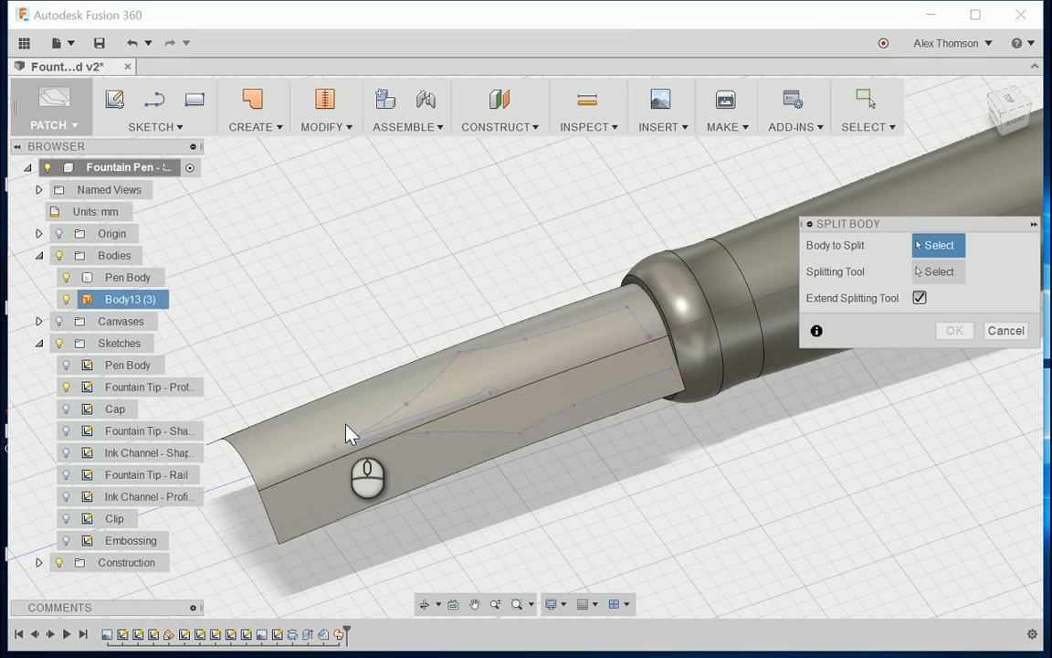
click(125, 301)
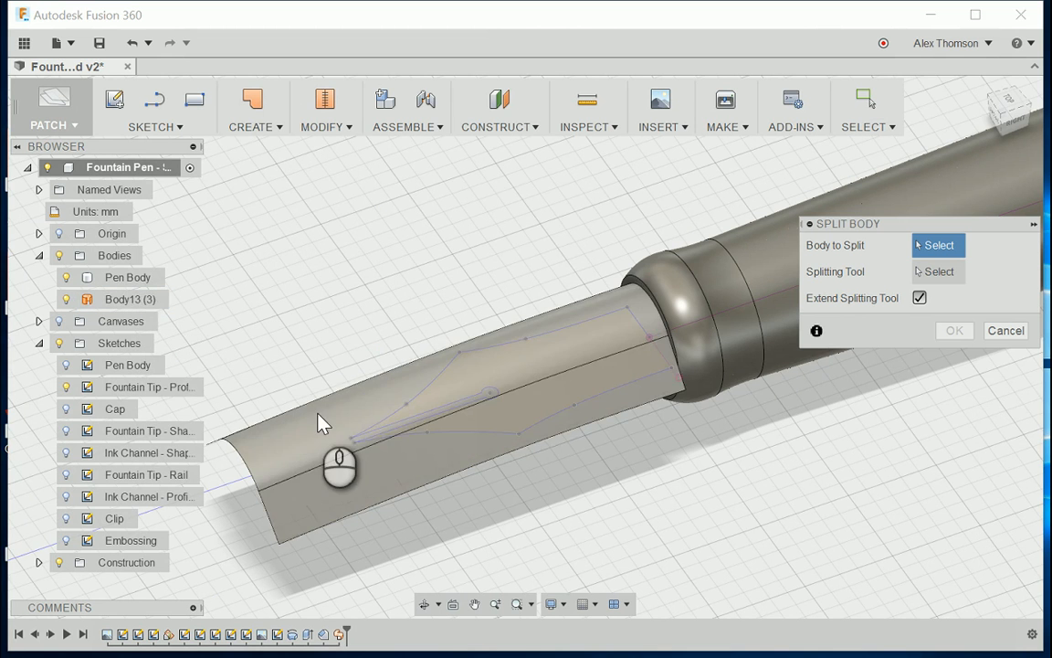
click(318, 346)
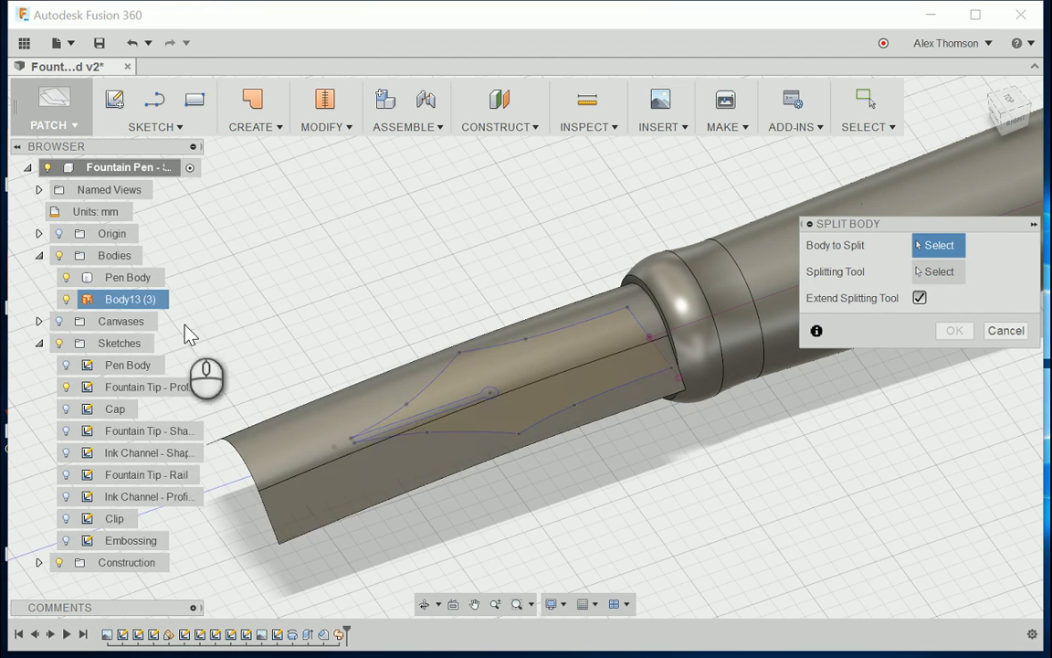
click(332, 427)
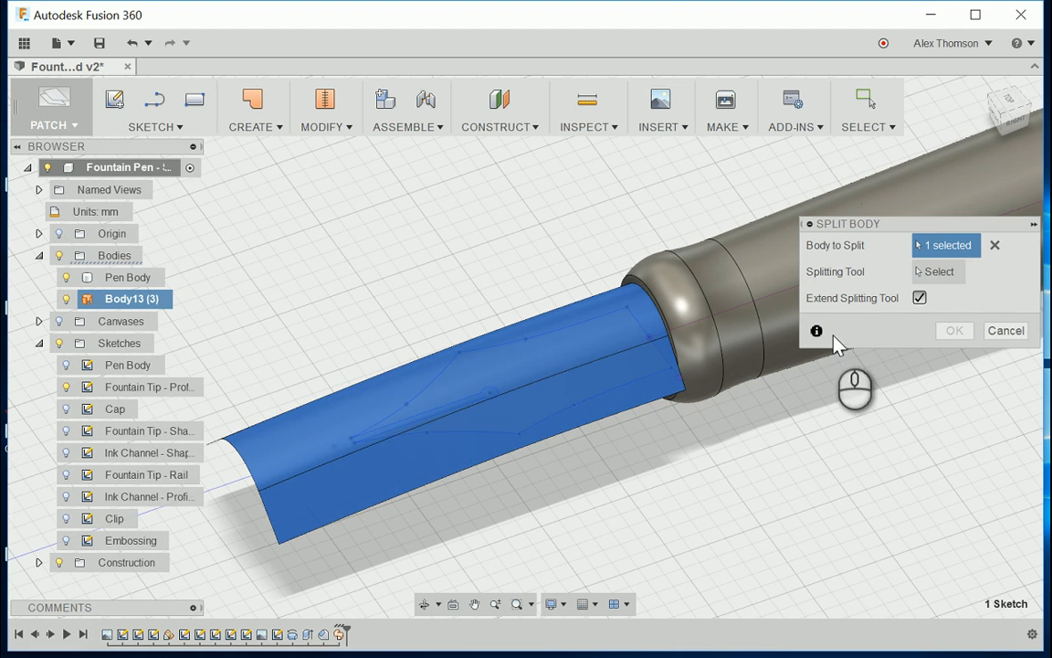
Step: Split the surface using the Fountain Tip profile sketch as the splitting tool, with the splitting tool extended
click(942, 273)
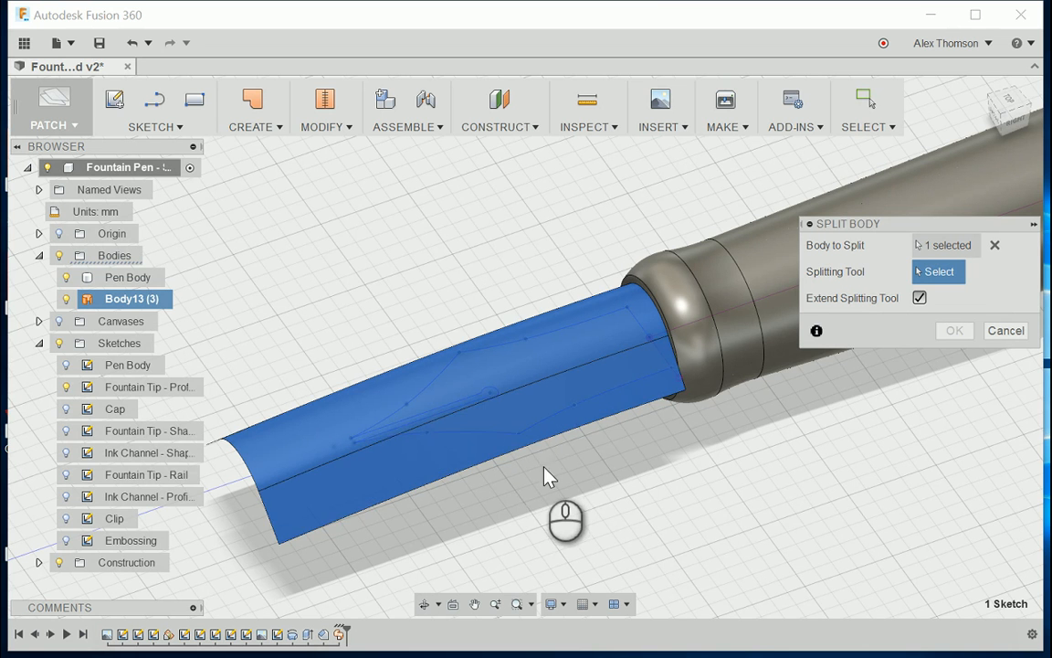
click(503, 437)
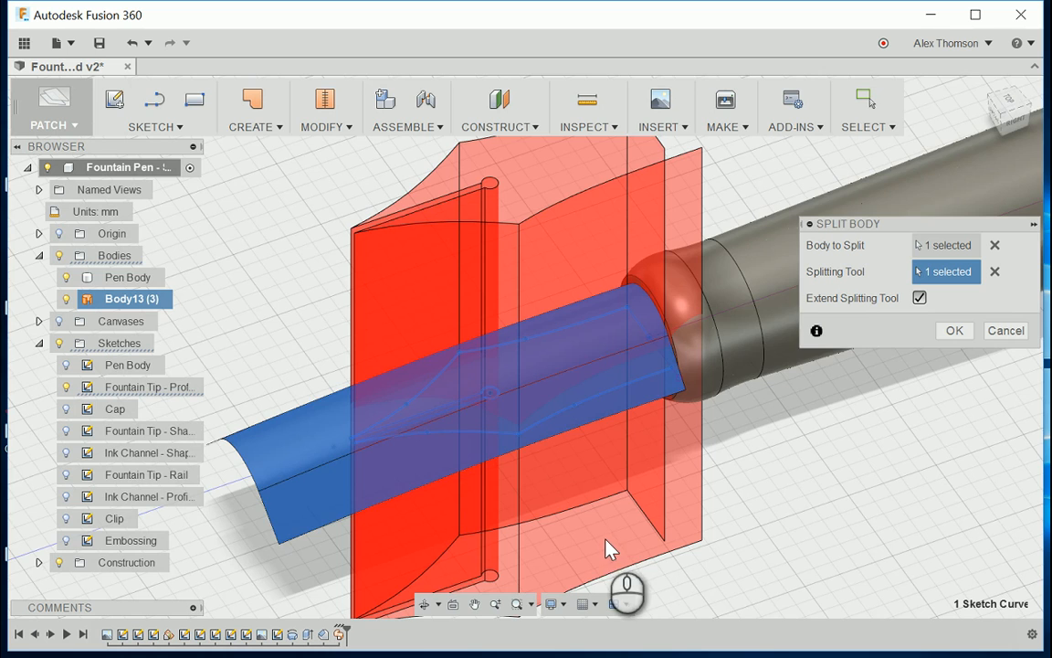
mouse_move(1006, 114)
mouse_down()
mouse_move(1036, 128)
mouse_move(1001, 110)
mouse_up()
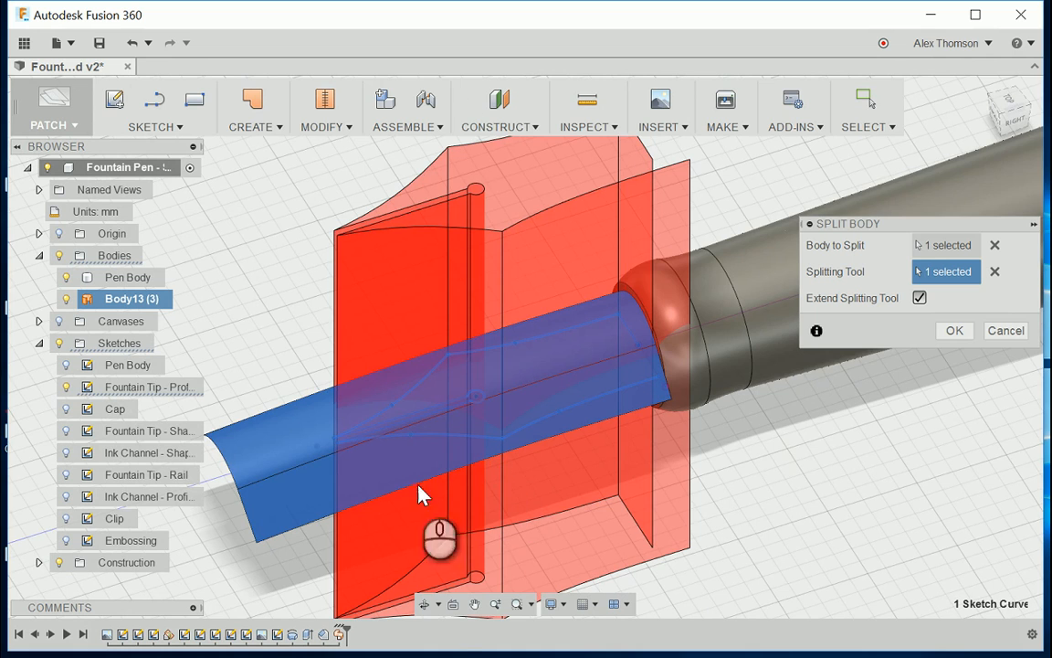
mouse_move(1011, 117)
mouse_down()
mouse_move(1031, 124)
mouse_move(1017, 138)
mouse_move(994, 111)
mouse_move(1013, 130)
mouse_up()
scroll(823, 382, up, 1)
scroll(823, 382, down, 3)
scroll(530, 414, up, 3)
scroll(547, 404, down, 2)
click(954, 330)
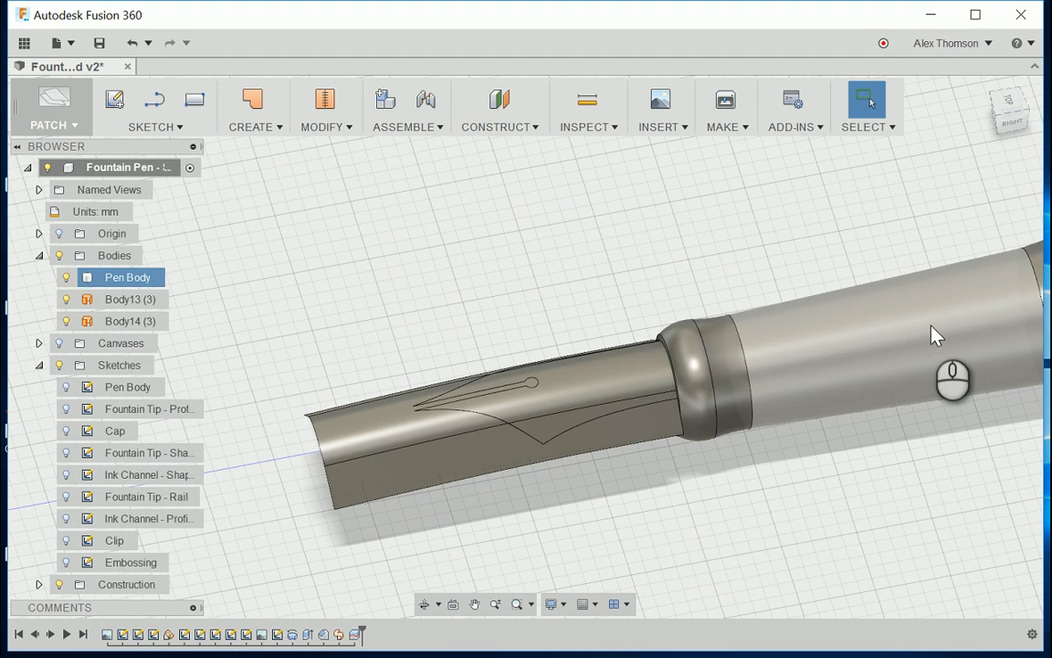
Step: Identify the two split surface pieces and remove the excess piece surrounding the nib shape, using Remove instead of Delete
click(119, 300)
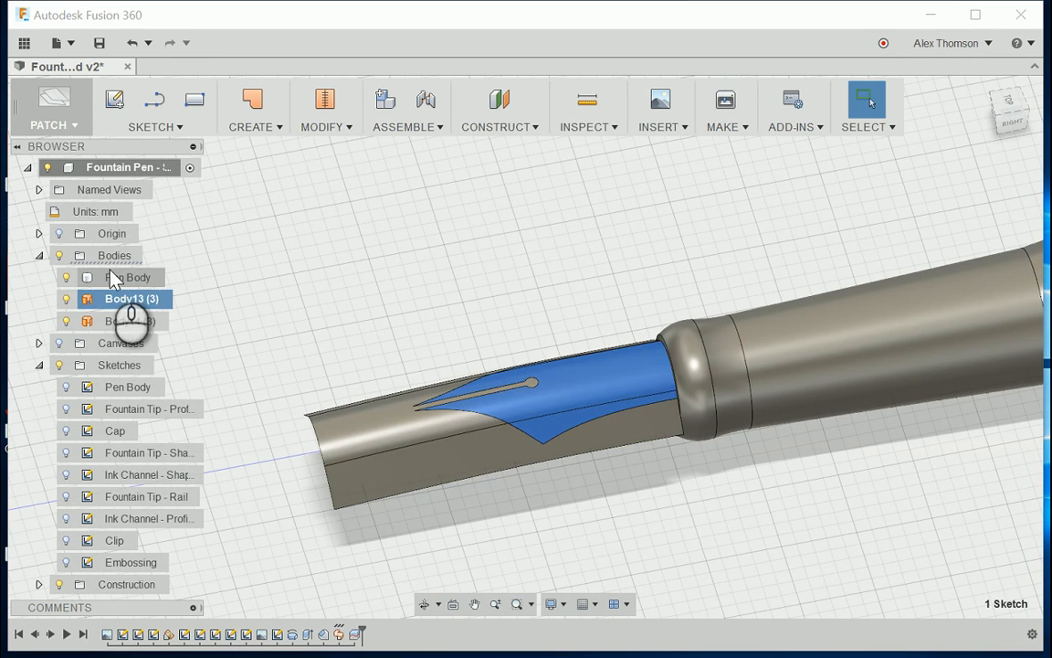
click(132, 321)
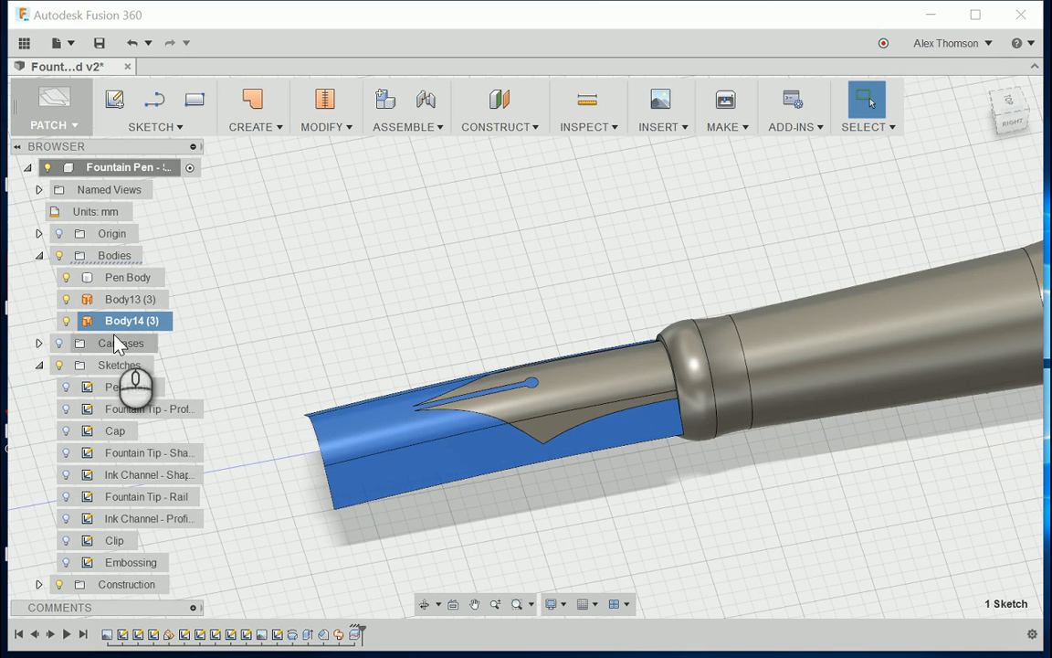
click(66, 321)
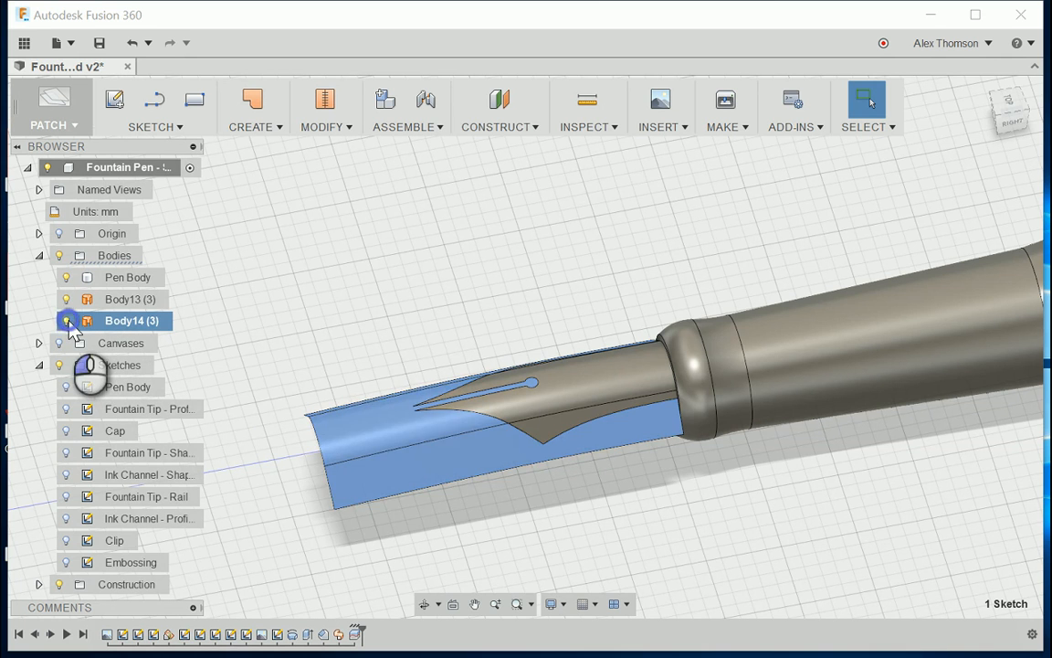
click(316, 302)
click(66, 320)
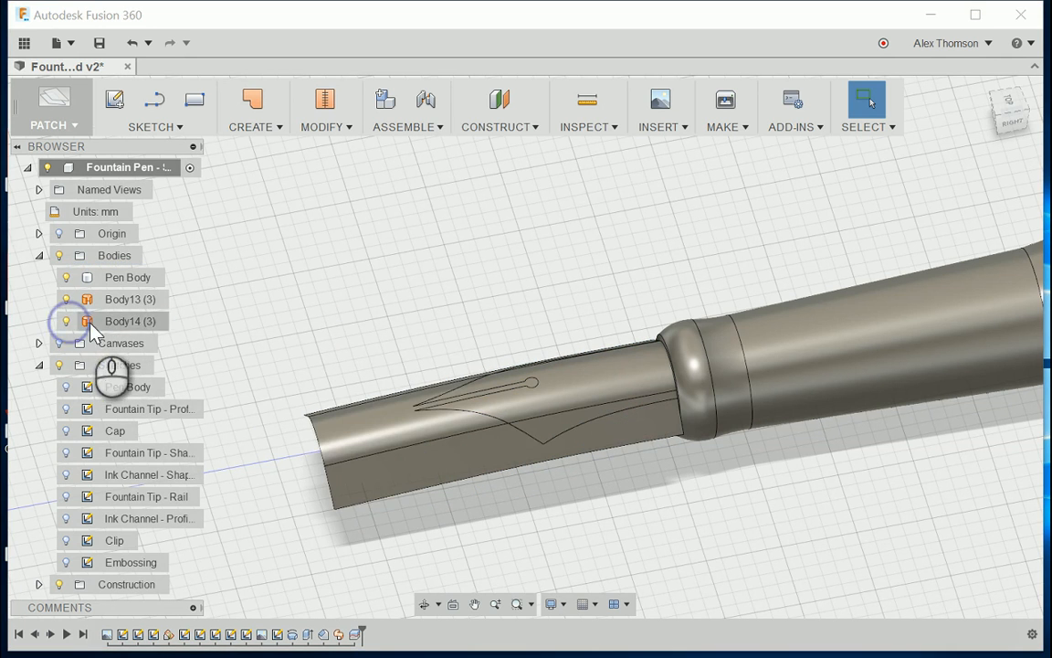
right_click(126, 321)
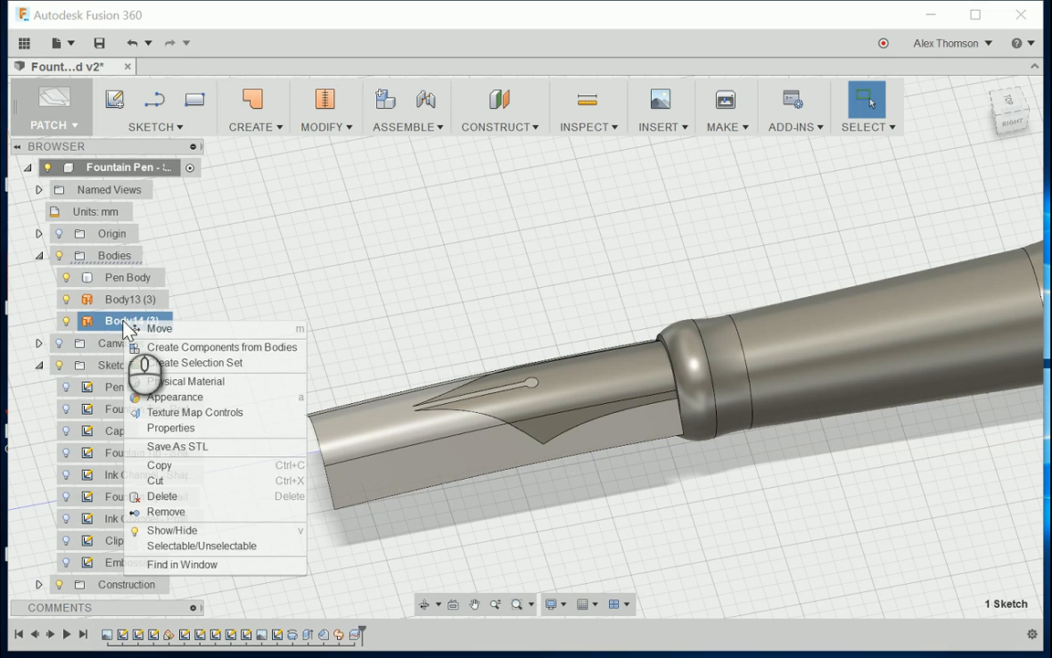
click(201, 514)
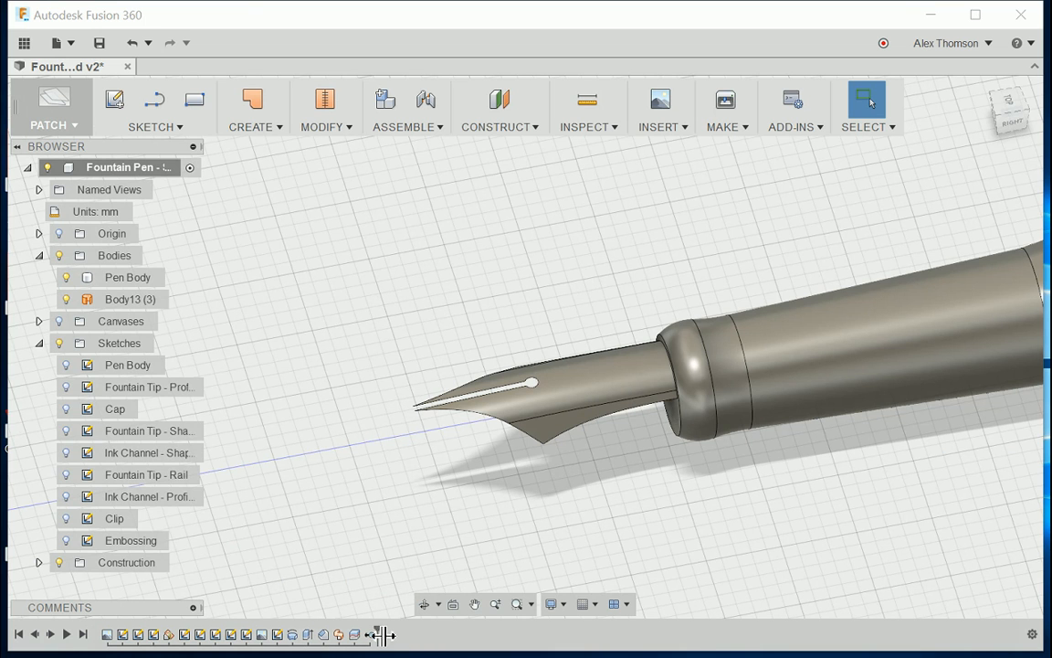
Step: Roll the history back before the removal and forward again, and examine the trimmed nib surface from several angles
drag(383, 634, 367, 633)
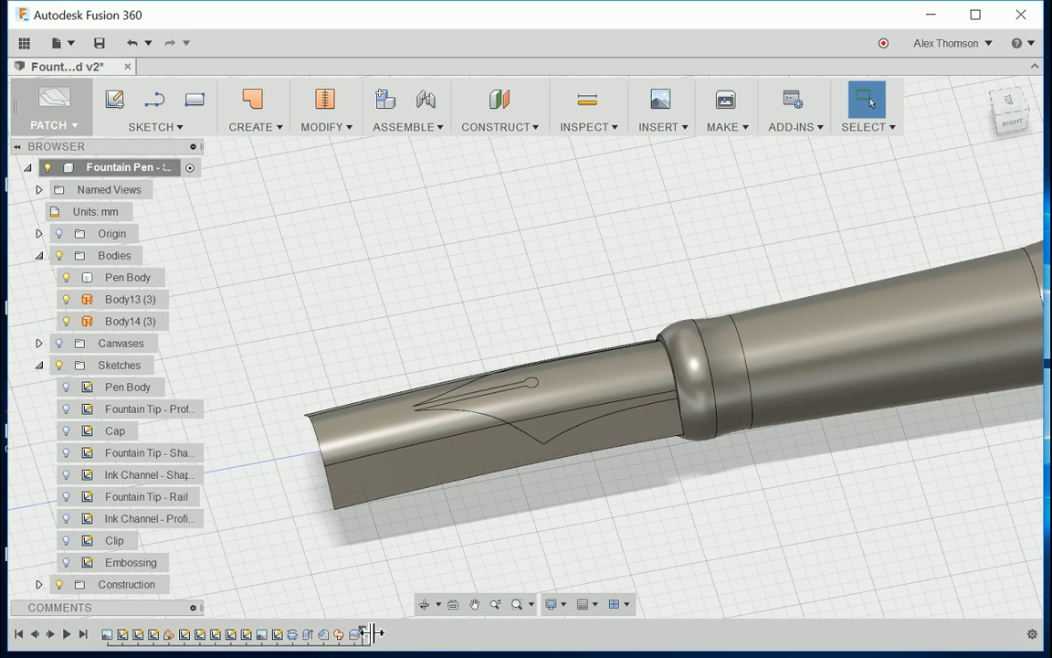
drag(369, 633, 378, 633)
scroll(387, 470, up, 5)
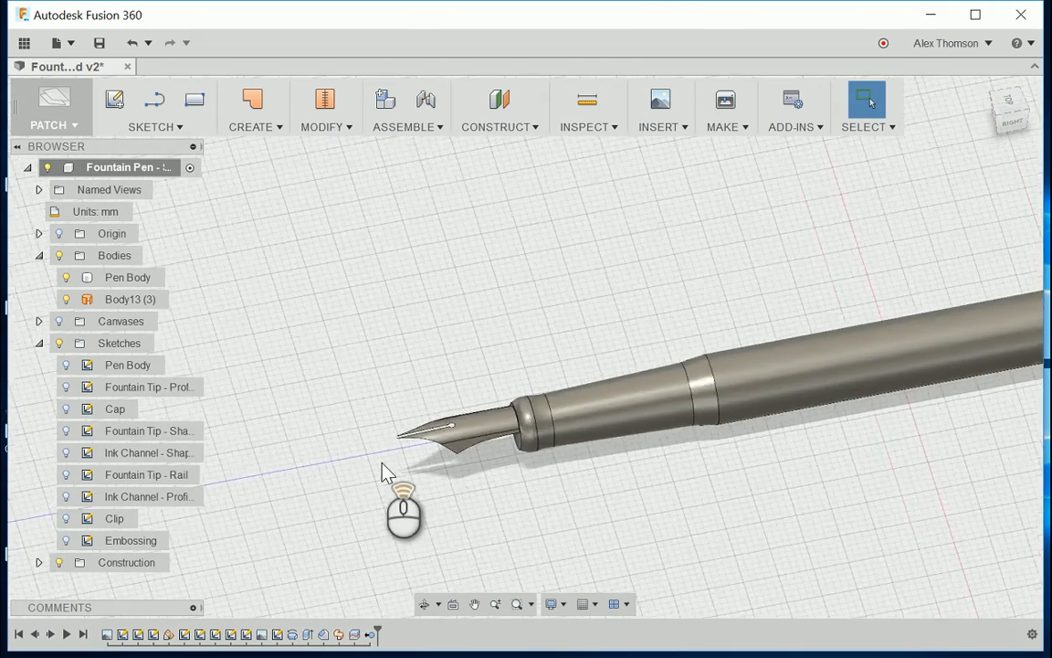
scroll(488, 420, up, 3)
scroll(489, 416, down, 4)
scroll(433, 487, up, 2)
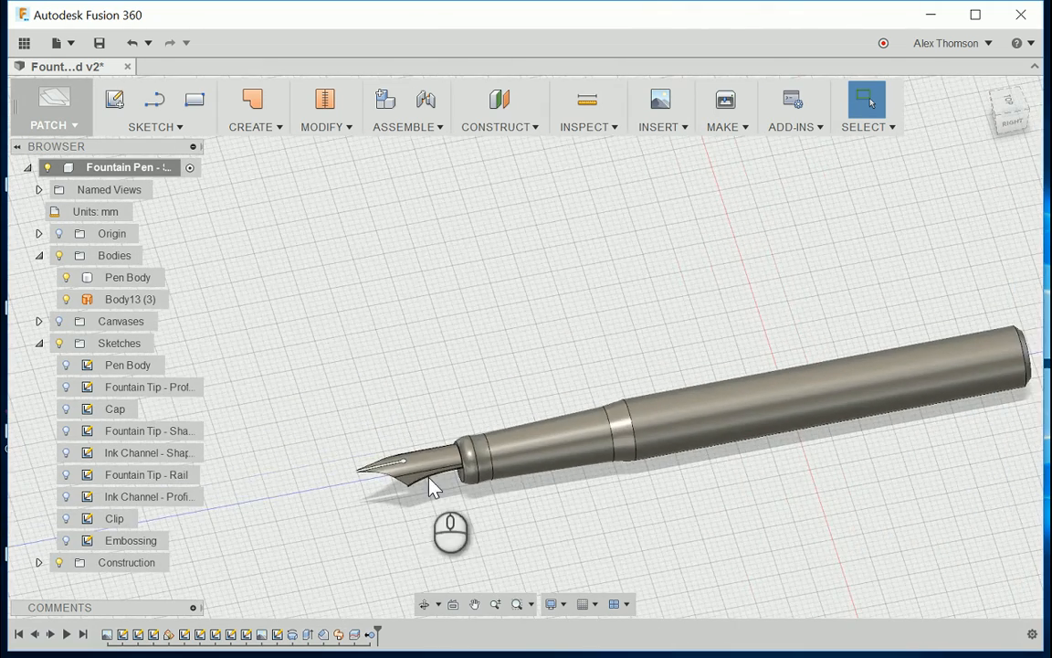
scroll(433, 487, down, 4)
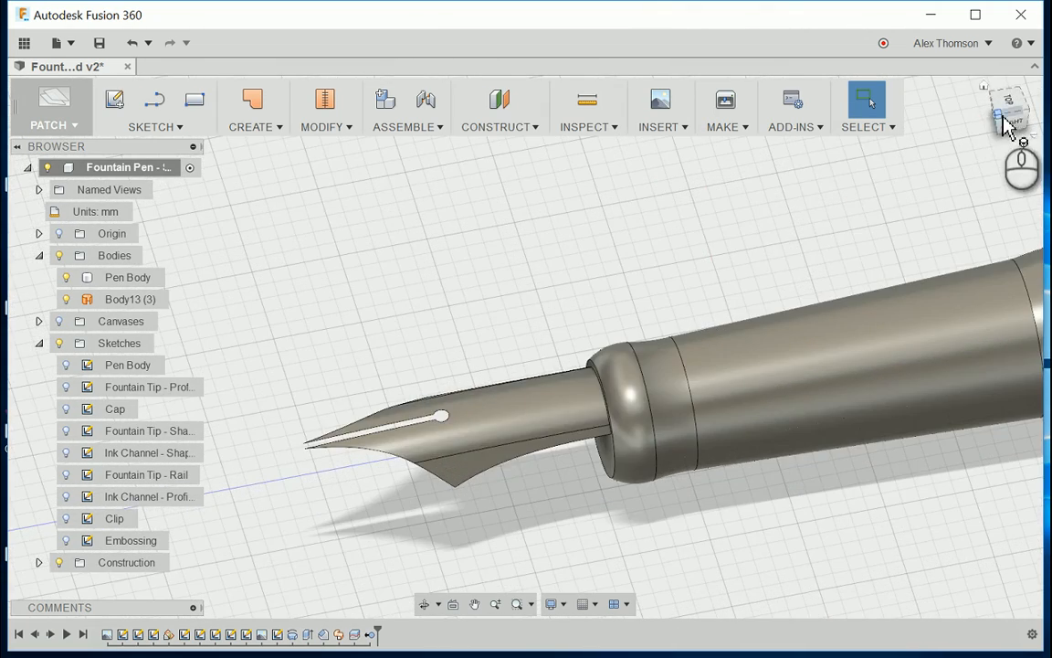
drag(1003, 119, 1021, 93)
middle_drag(702, 289, 482, 443)
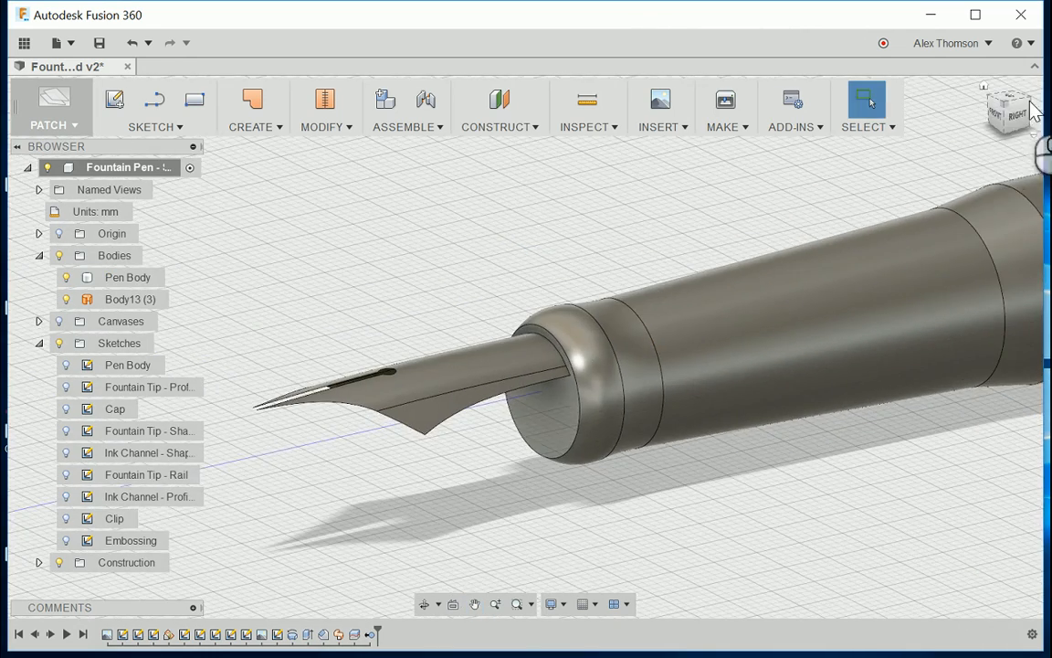
mouse_move(1020, 107)
mouse_down()
mouse_move(1051, 84)
mouse_move(1028, 113)
mouse_move(1006, 105)
mouse_up()
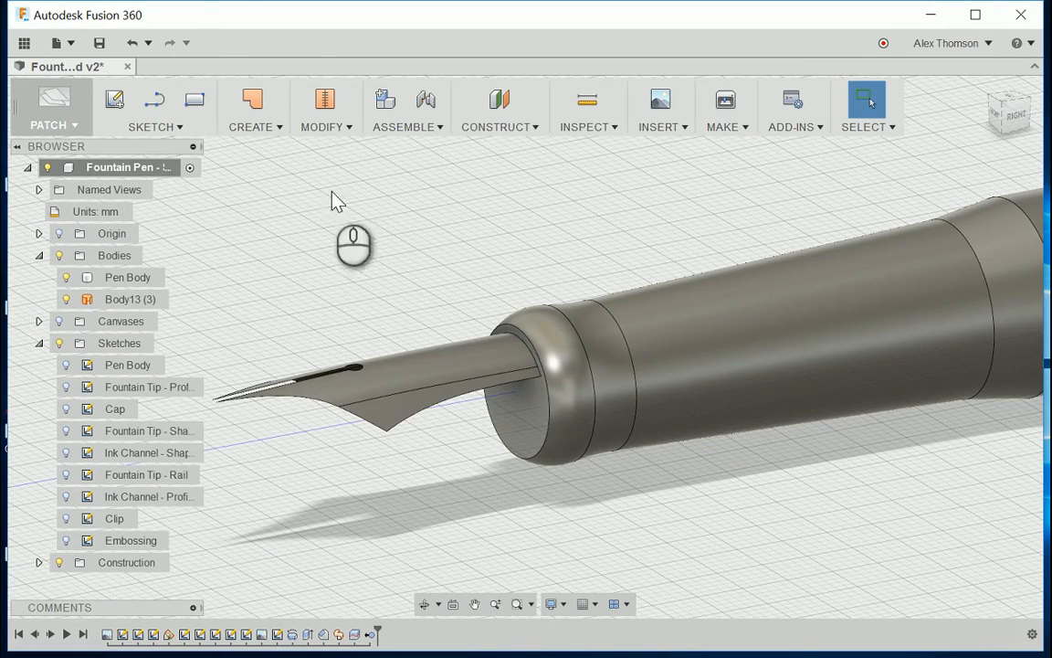
Step: Start a Thicken operation on the nib surface with chain selection on, one-sided direction and new body output
click(281, 127)
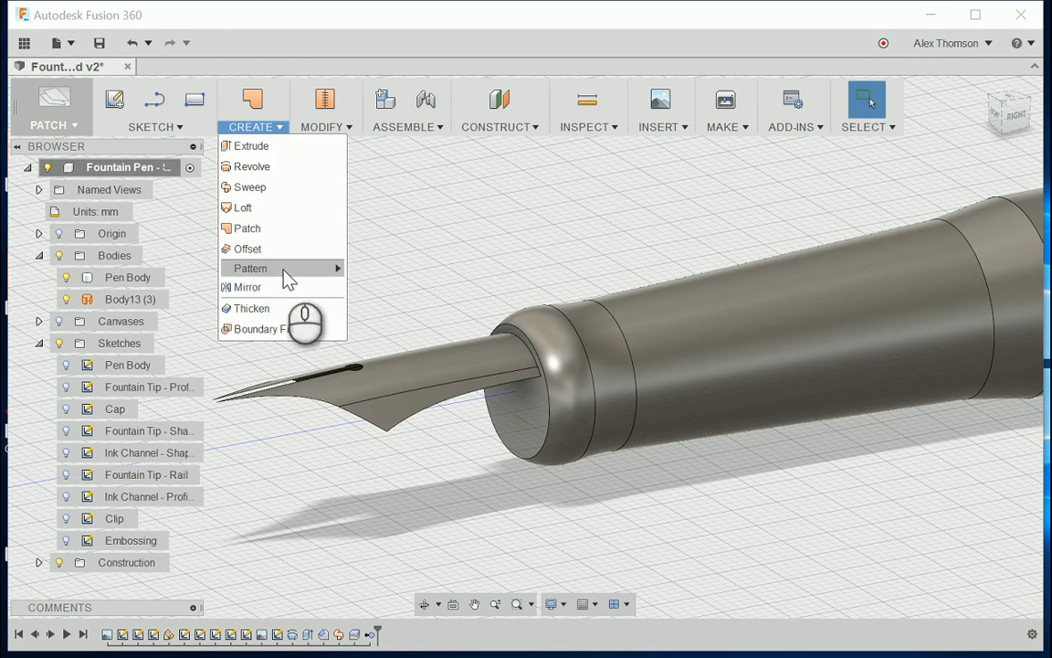
click(290, 306)
scroll(544, 337, up, 1)
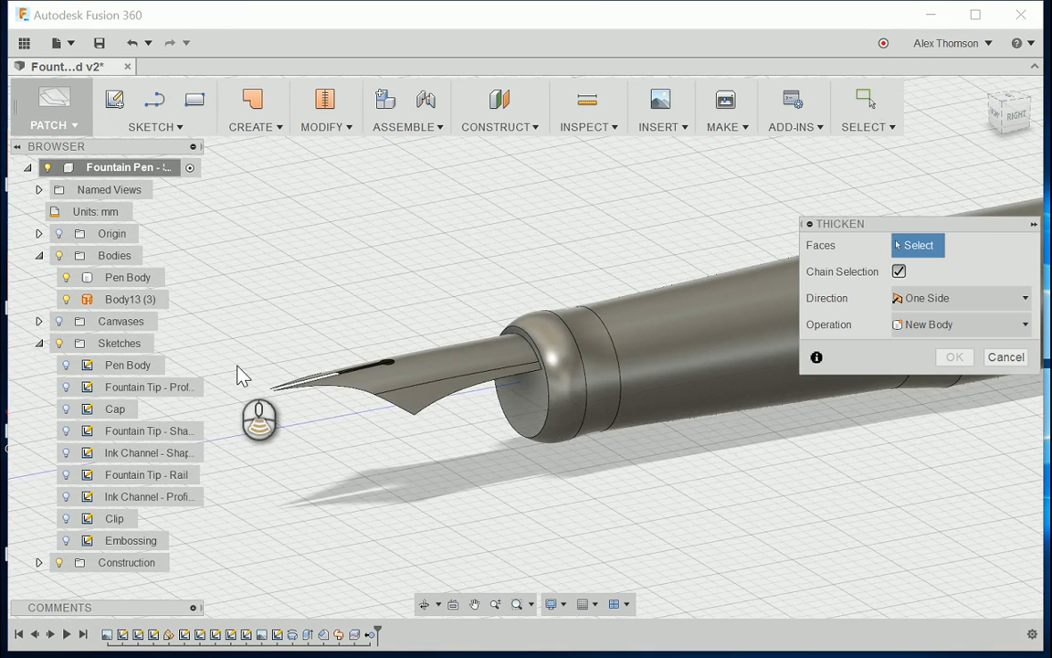
scroll(238, 364, down, 3)
drag(998, 99, 1005, 125)
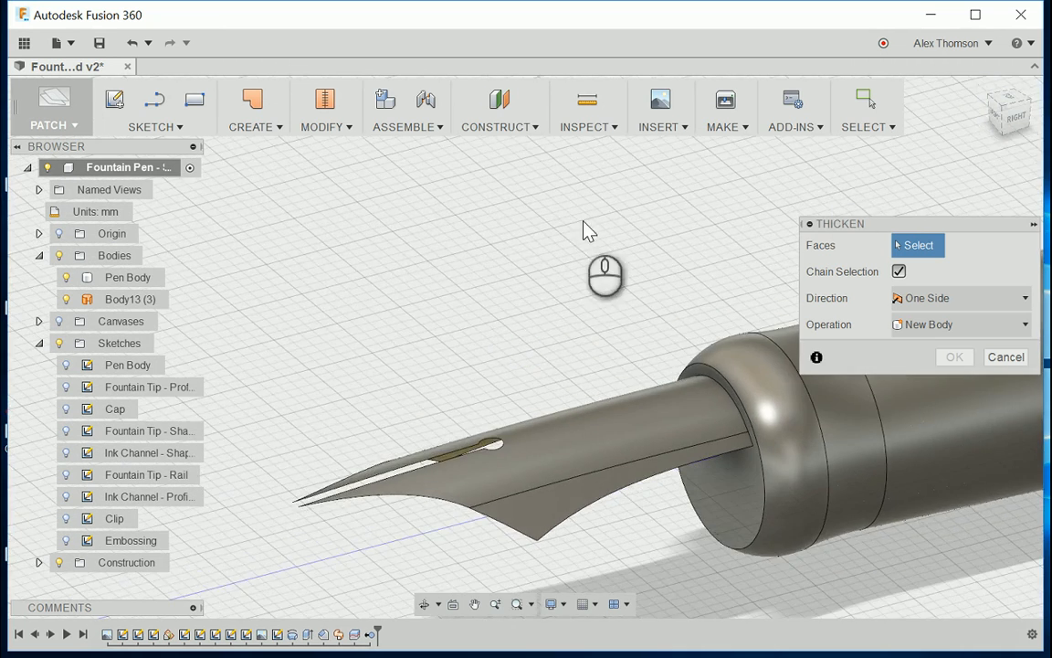
scroll(583, 223, up, 2)
scroll(631, 279, down, 2)
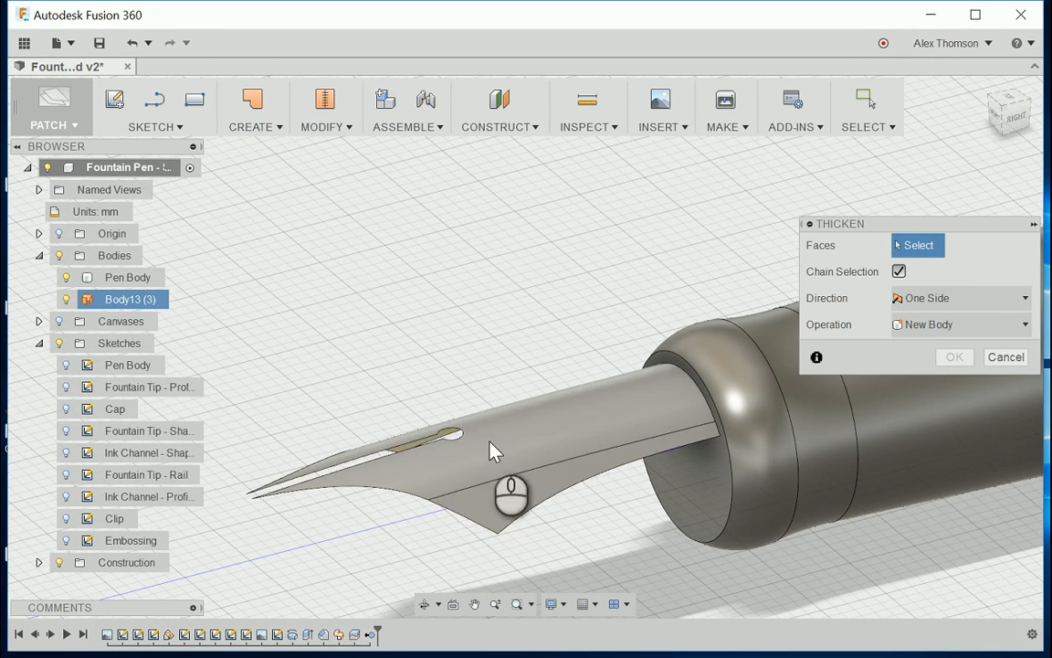
click(509, 454)
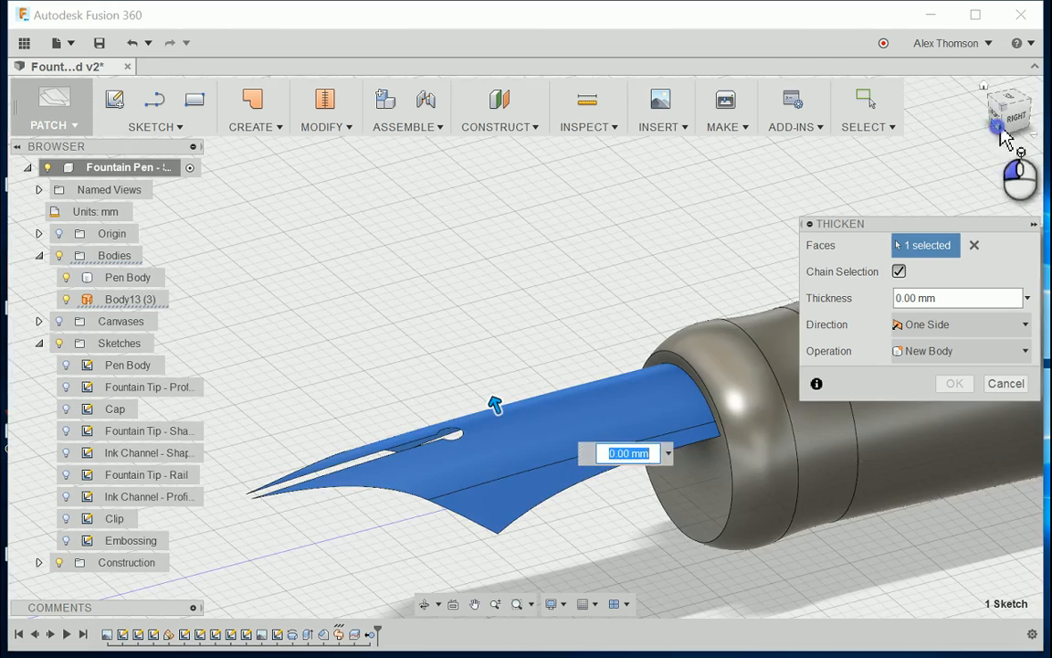
Step: Try a thickness of -0.50 mm toward the inside of the nib and check the preview
drag(1001, 131, 1036, 110)
scroll(674, 275, up, 3)
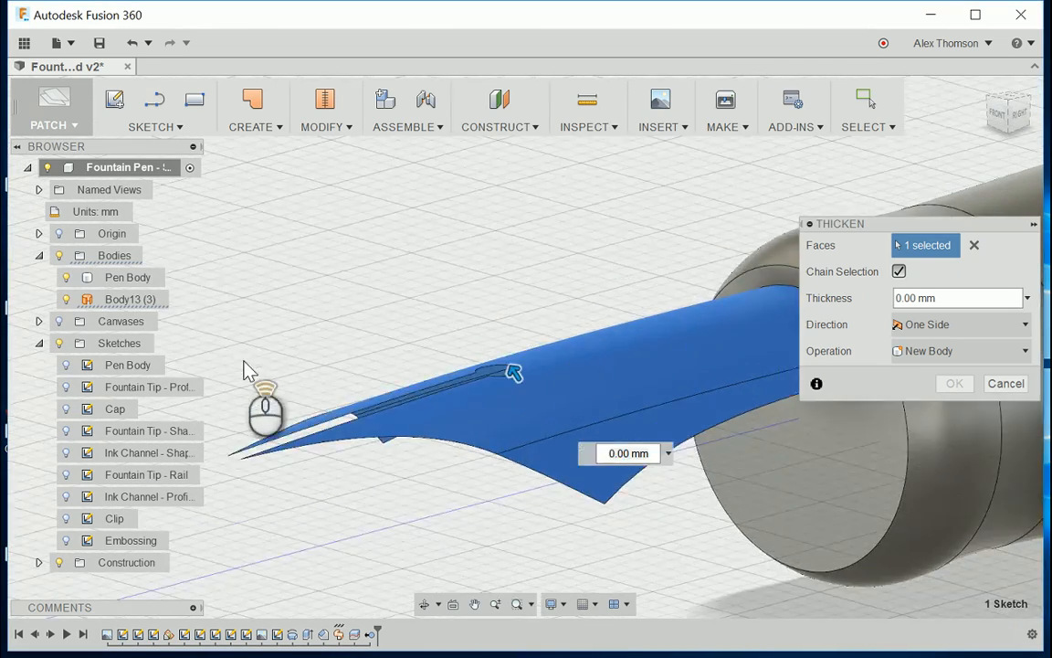
scroll(244, 361, down, 3)
scroll(393, 376, up, 2)
mouse_move(438, 372)
mouse_down()
mouse_move(437, 362)
mouse_move(464, 382)
mouse_move(447, 381)
mouse_up()
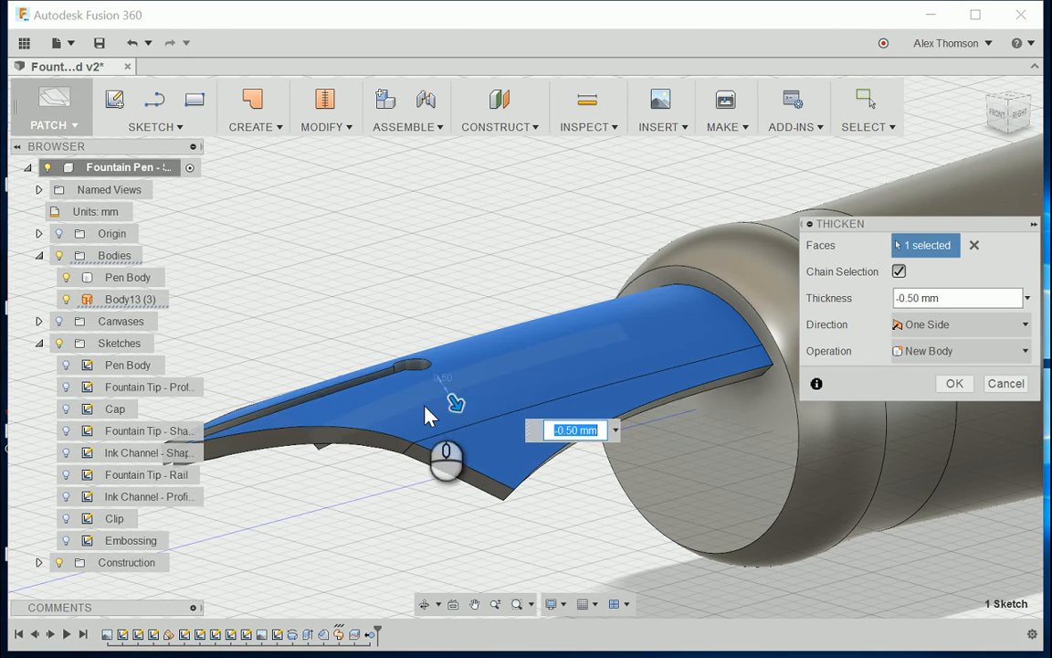
scroll(433, 419, down, 2)
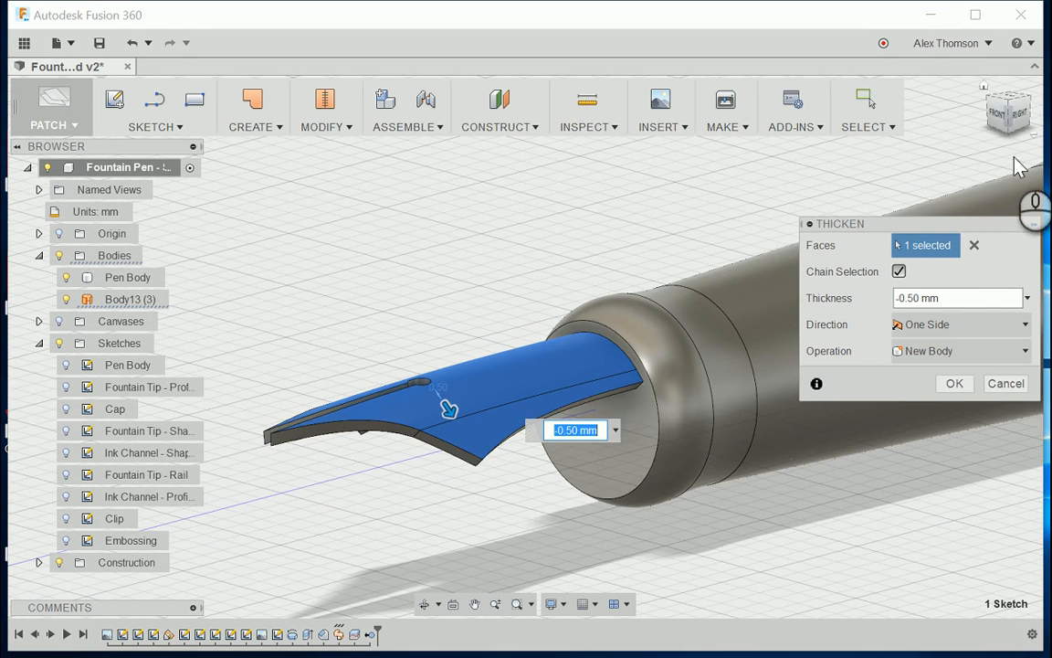
drag(1013, 137, 965, 152)
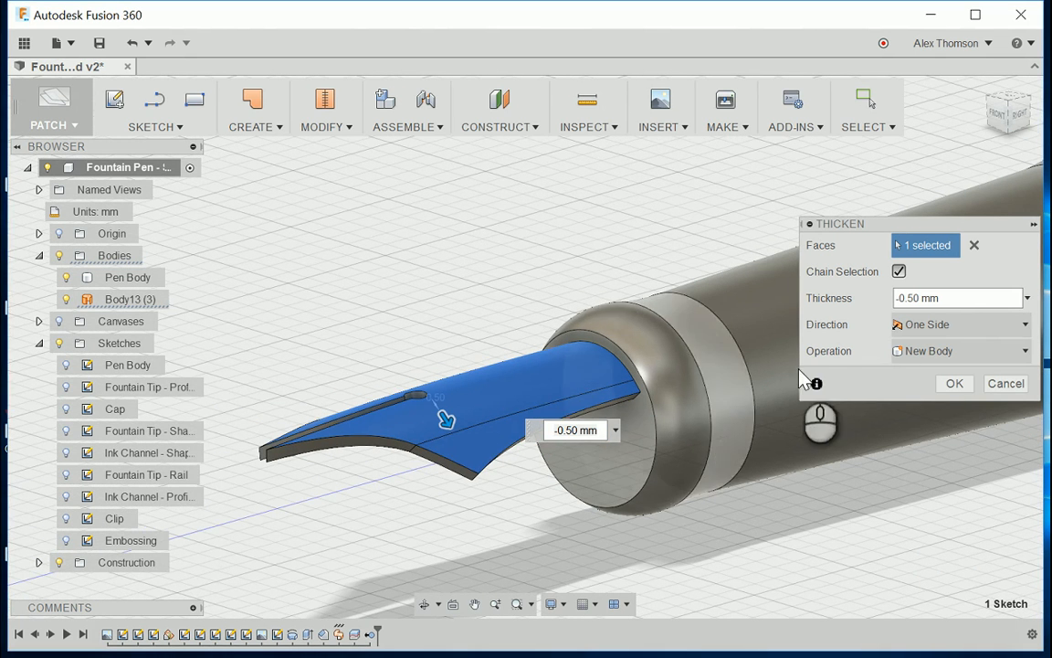
Step: Set the nib's thickness to -0.1 mm and inspect the thickened preview along its edges and slit
click(953, 300)
text(-.1)
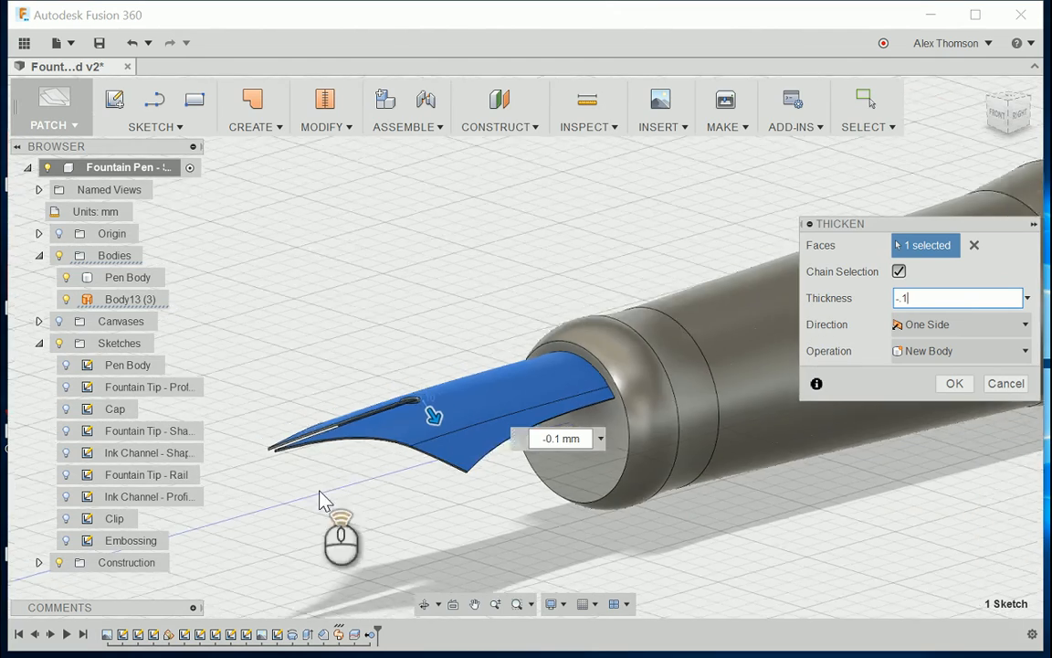
scroll(361, 453, up, 5)
scroll(618, 450, down, 4)
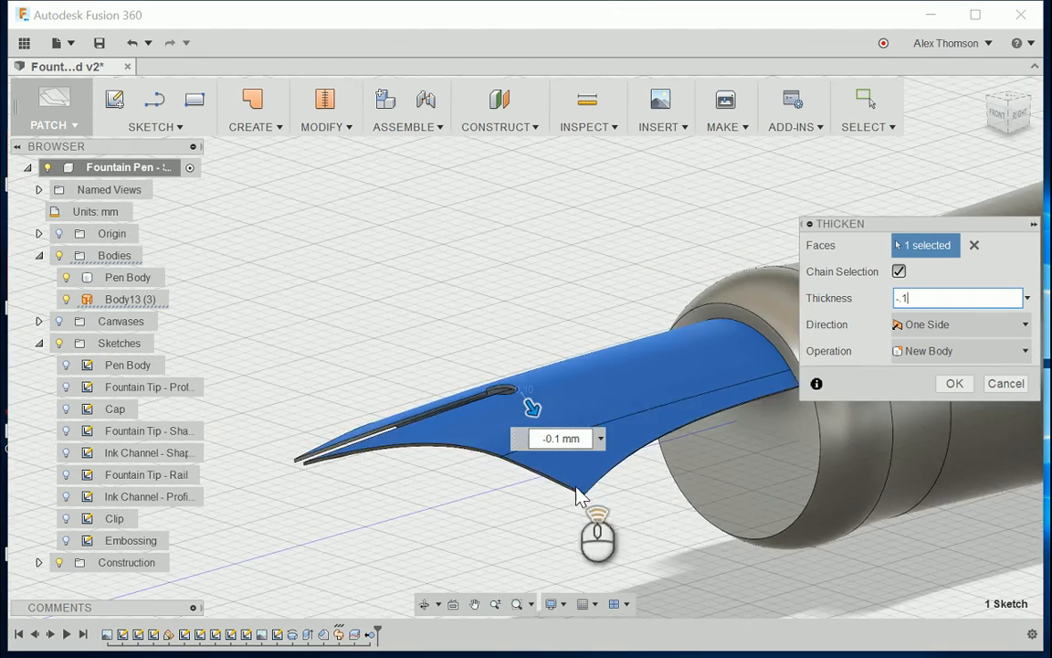
scroll(646, 485, up, 4)
mouse_move(1017, 113)
mouse_down()
mouse_move(1049, 80)
mouse_move(1013, 114)
mouse_move(999, 108)
mouse_up()
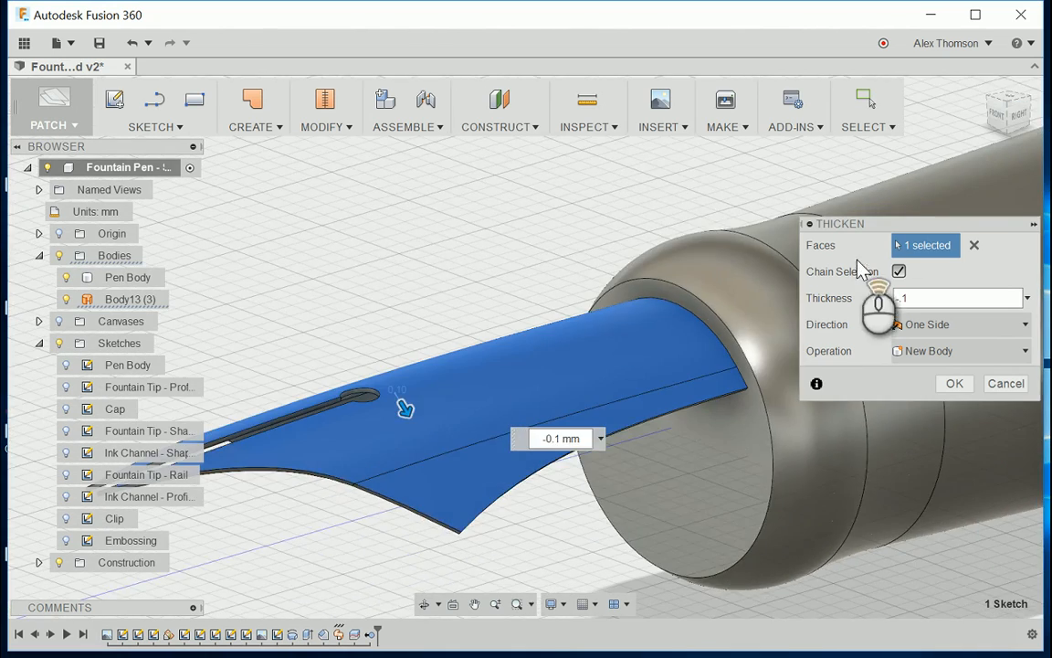
scroll(727, 280, down, 3)
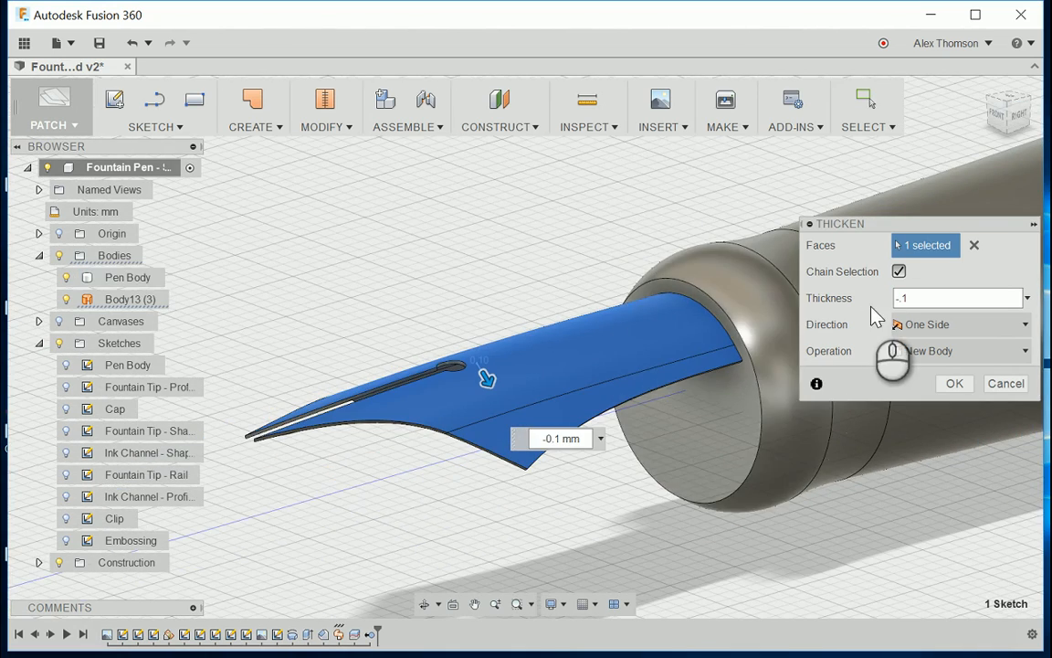
Step: Check the thickened nib preview from the front and at an angle, and create it as a new body
click(1001, 119)
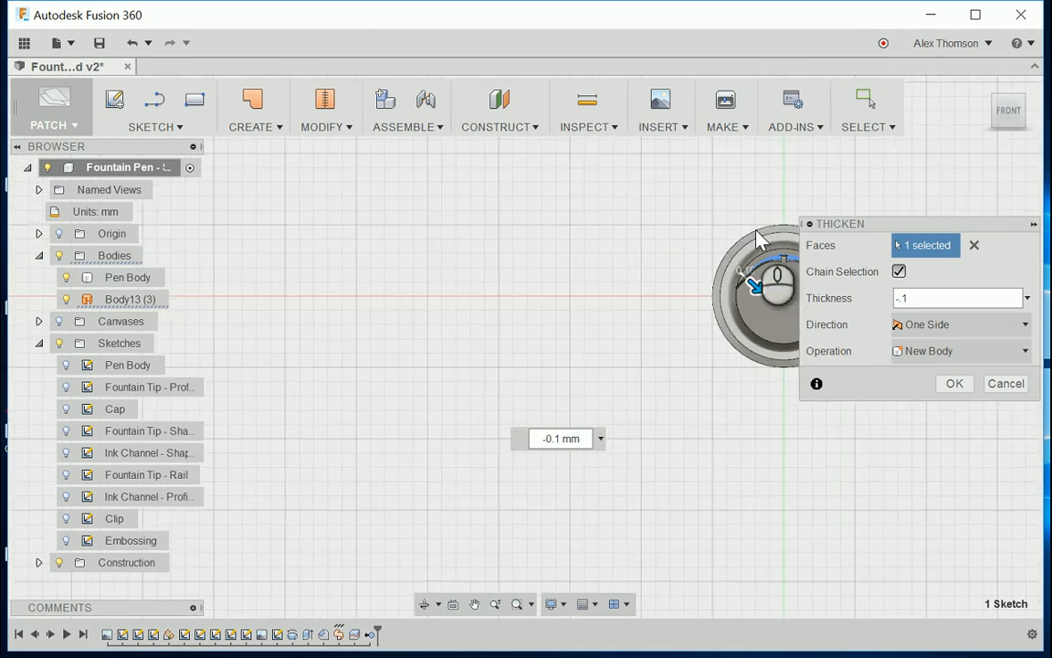
scroll(756, 232, up, 1)
middle_drag(711, 265, 548, 334)
scroll(634, 364, up, 3)
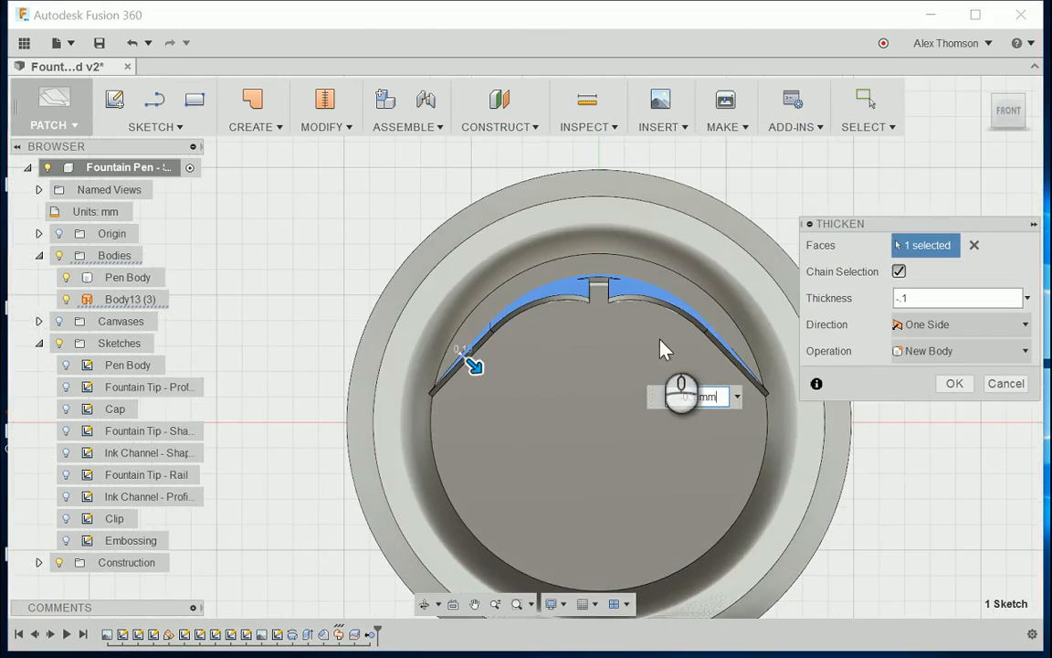
middle_drag(664, 349, 633, 353)
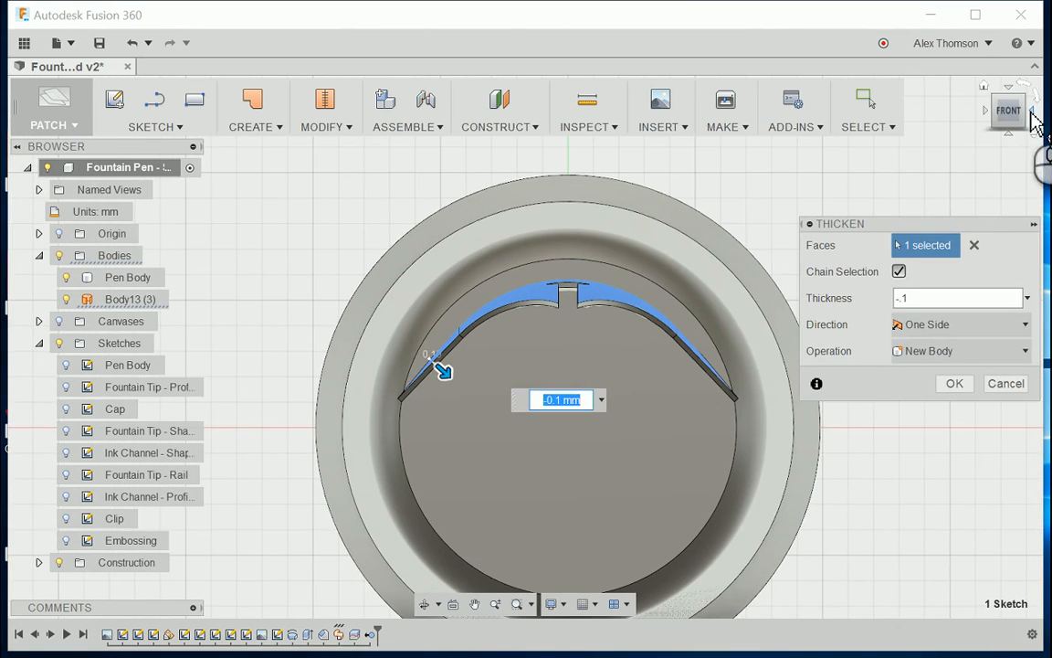
mouse_move(1010, 100)
mouse_down()
mouse_move(961, 108)
mouse_move(1013, 101)
mouse_up()
scroll(722, 204, down, 4)
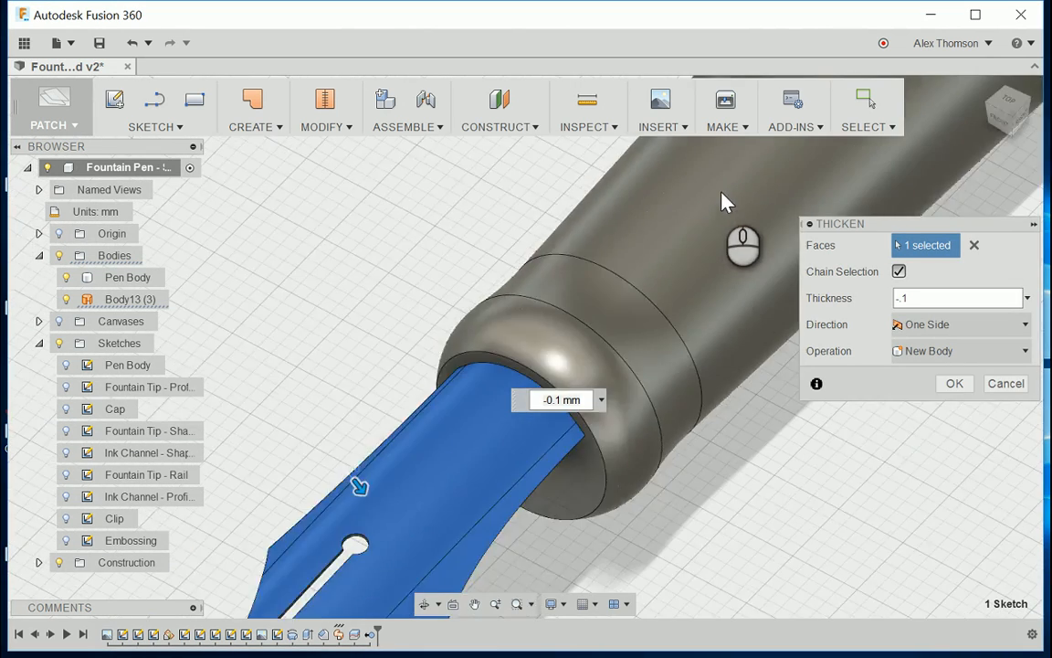
scroll(486, 450, up, 2)
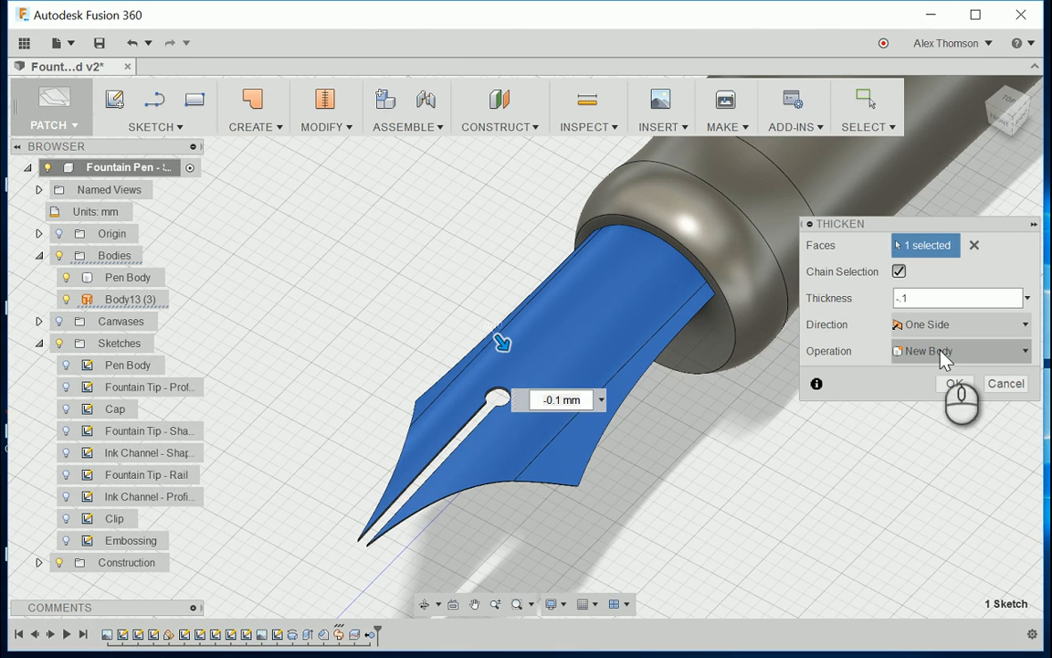
click(953, 383)
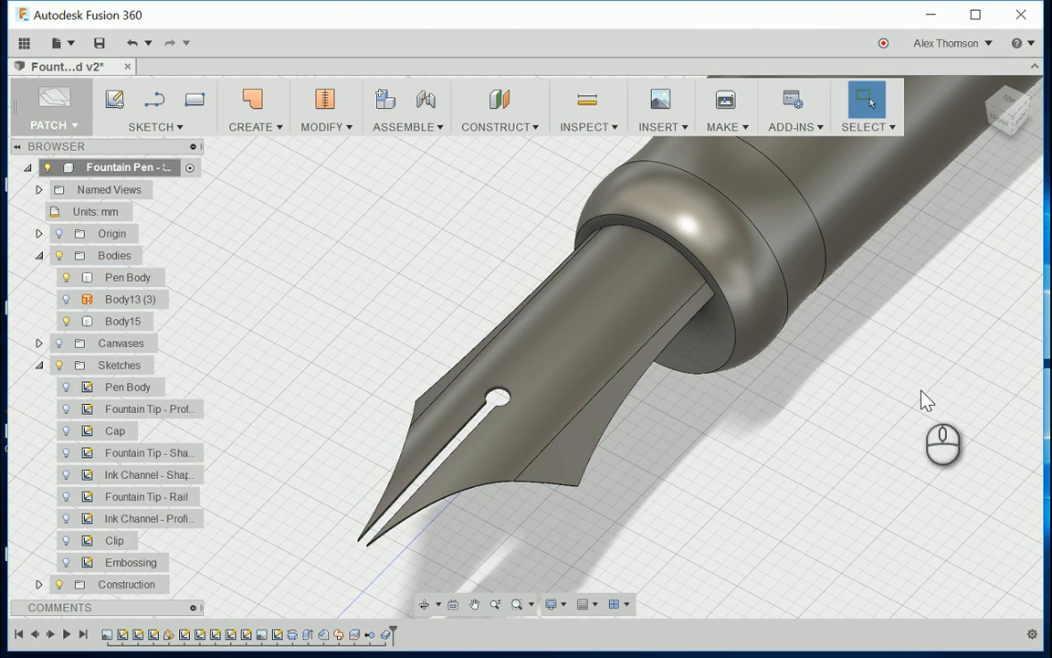
scroll(597, 399, down, 4)
scroll(613, 358, up, 3)
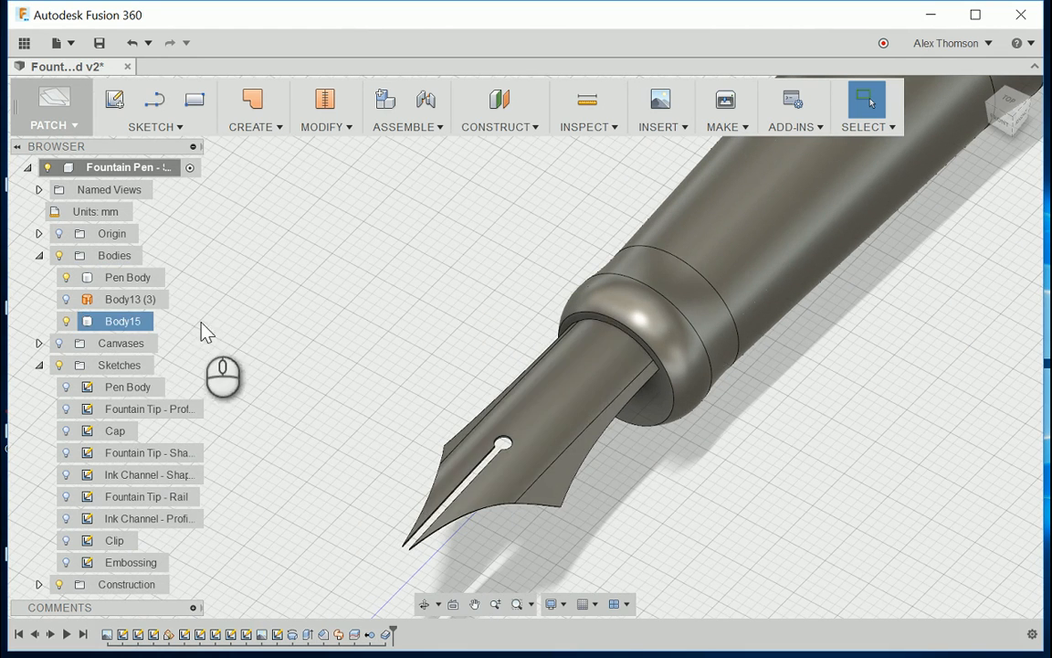
Step: Remove the original nib surface body Body13 (3), keeping the solid nib, and check the two remaining bodies
right_click(113, 301)
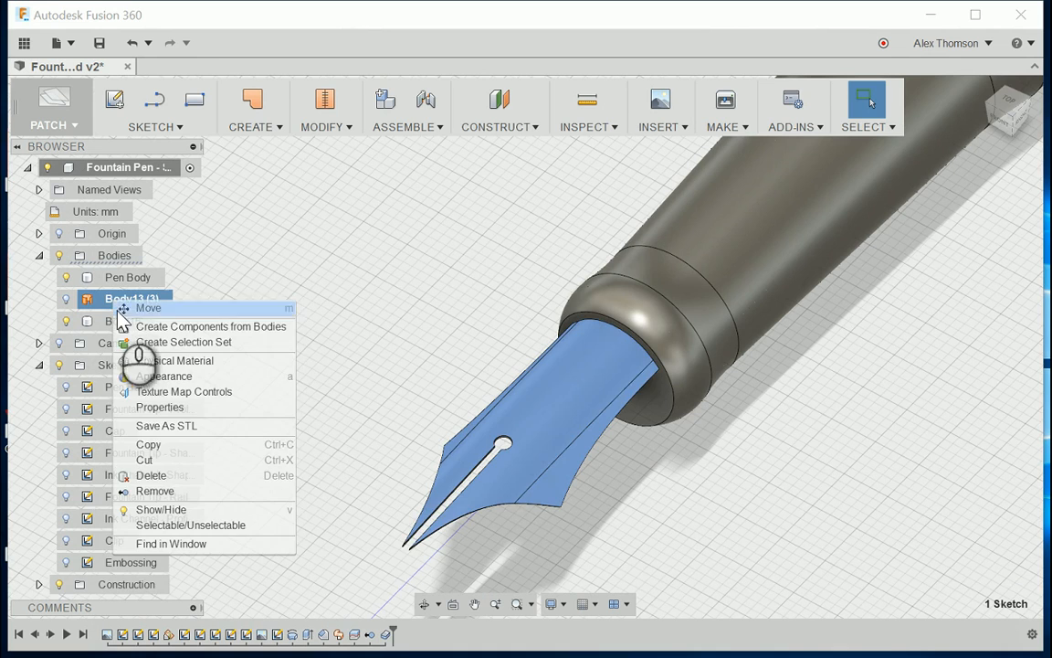
click(177, 485)
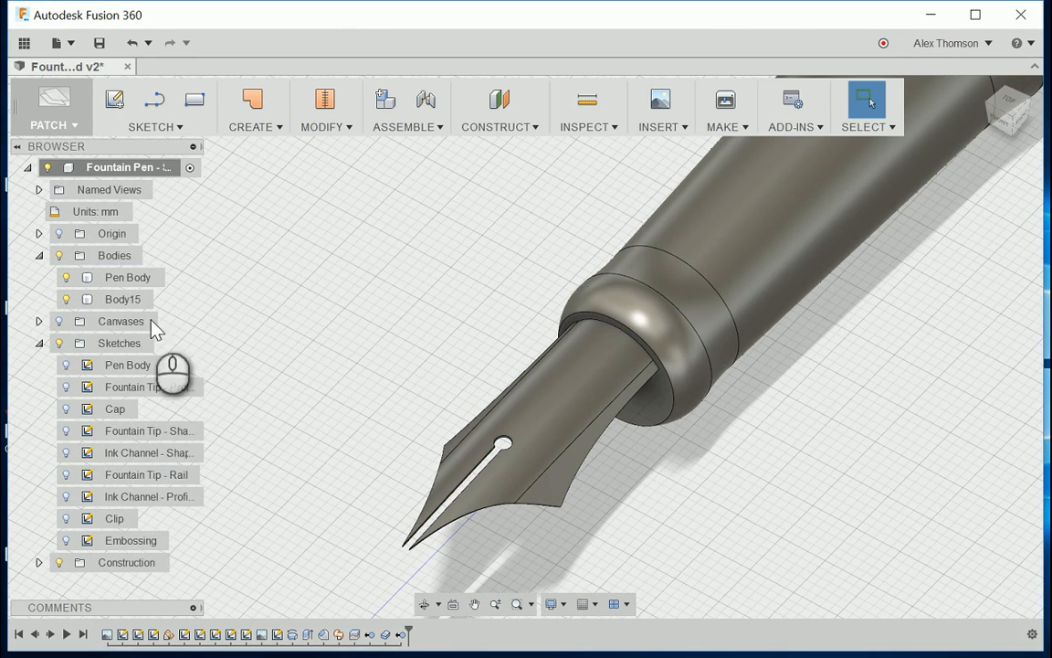
click(122, 278)
scroll(435, 404, down, 5)
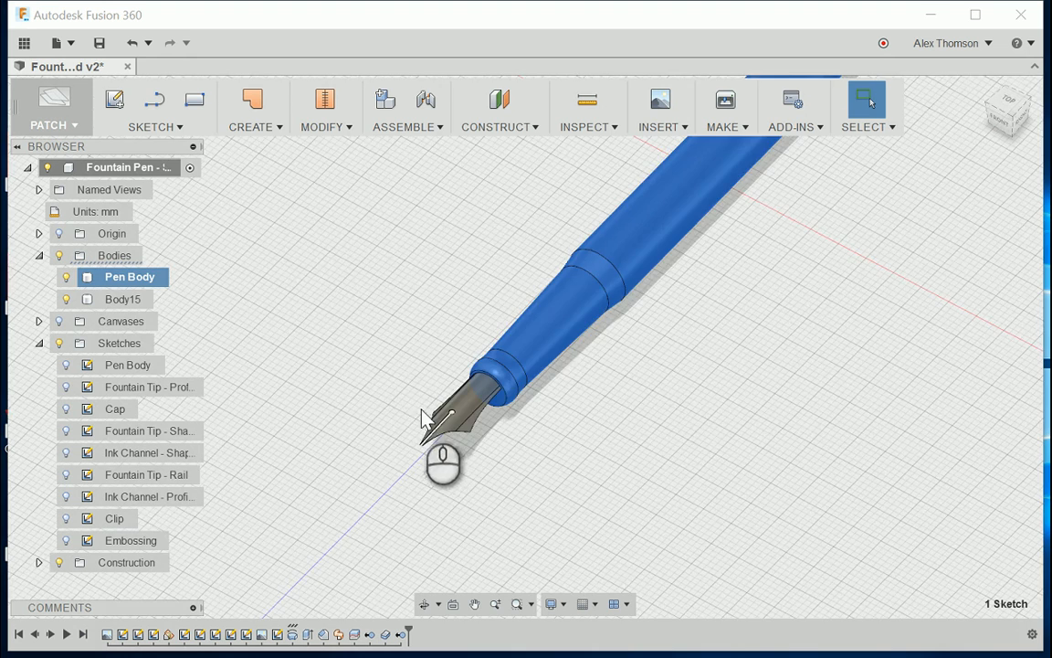
scroll(429, 416, up, 3)
scroll(461, 409, up, 3)
Step: Rename the solid nib body as Fountain Pen Tip
click(122, 301)
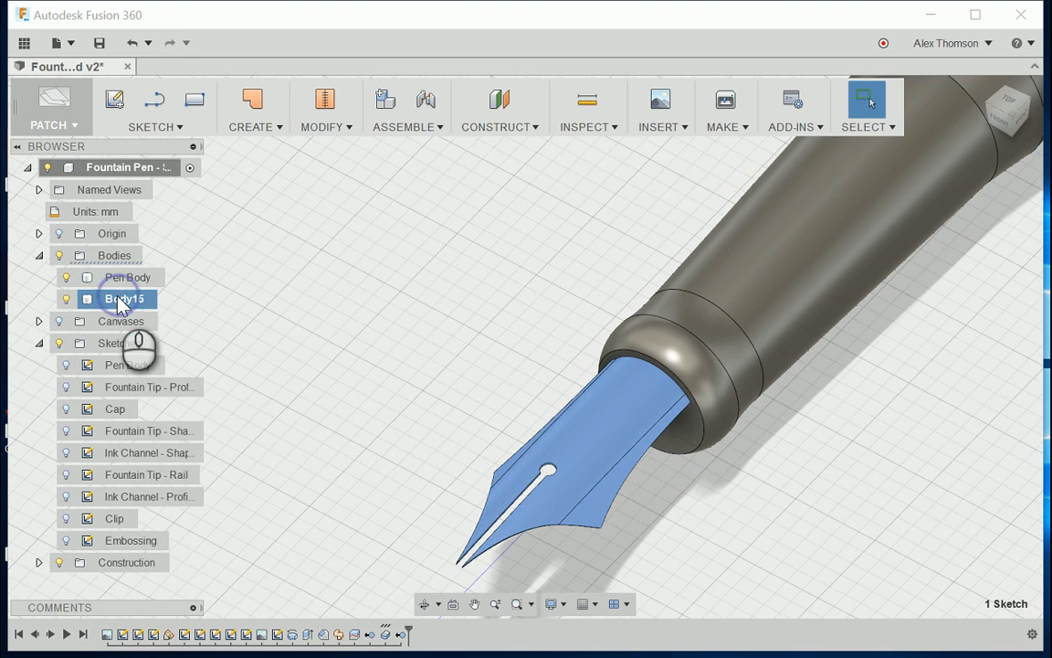
double_click(123, 302)
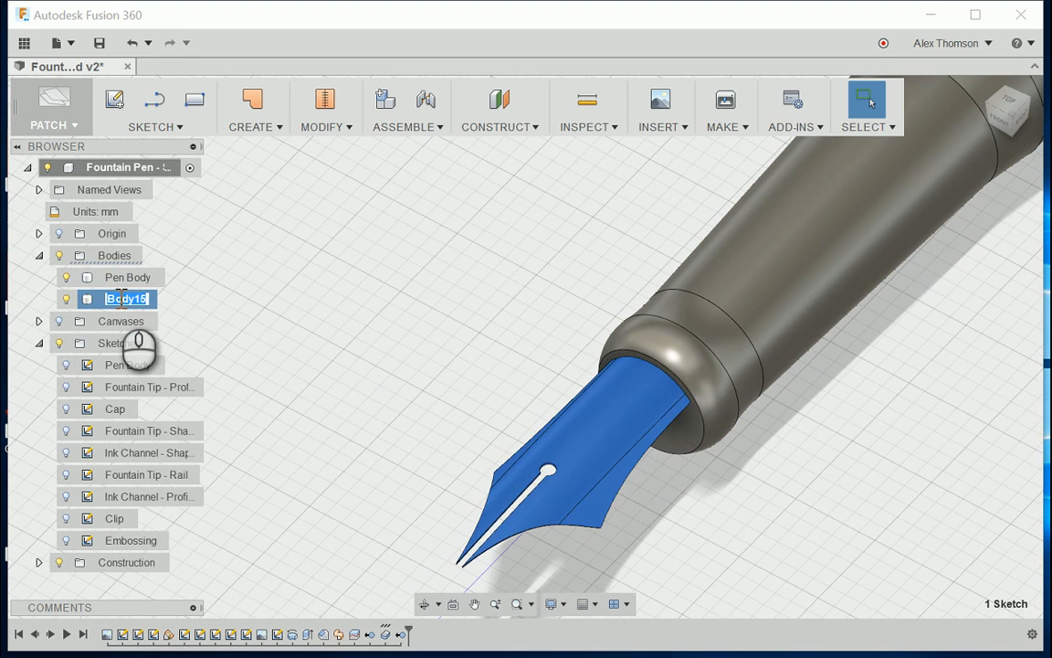
click(232, 289)
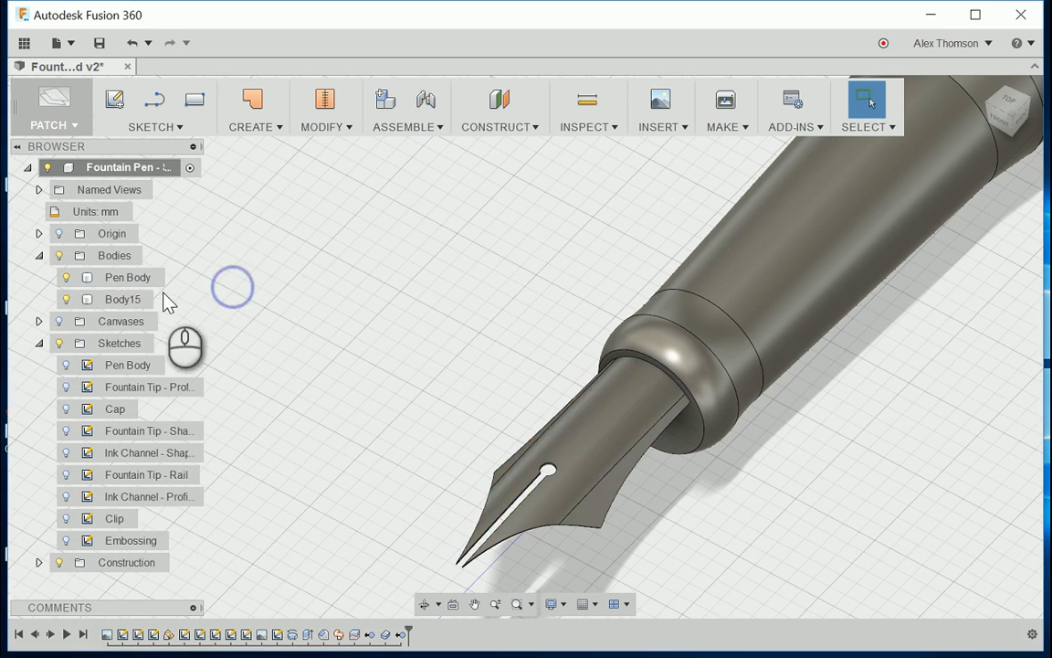
click(122, 302)
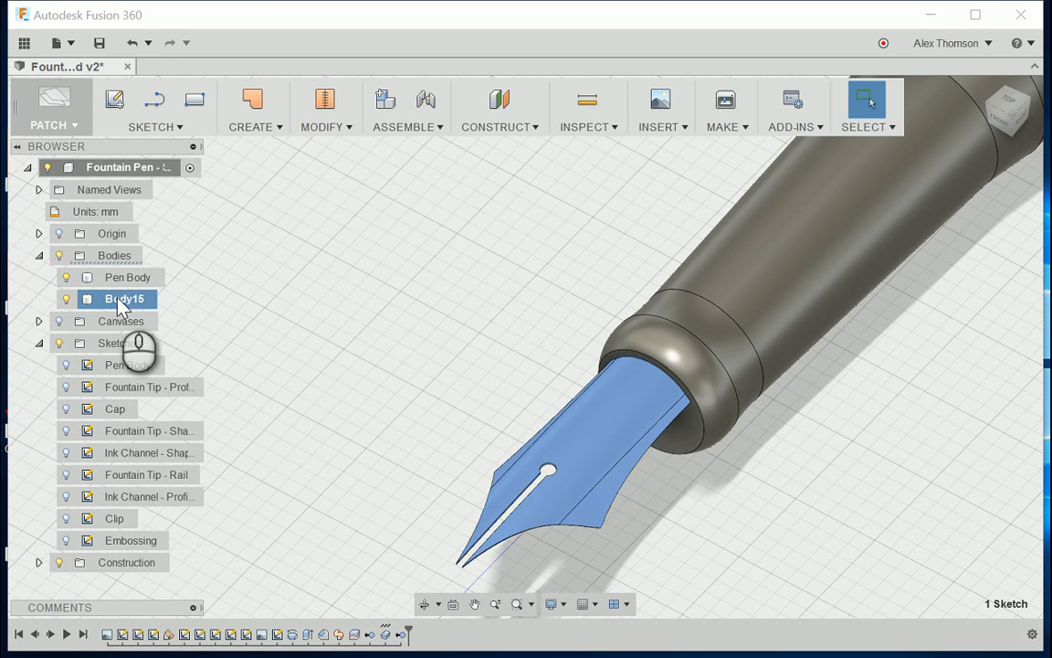
double_click(122, 301)
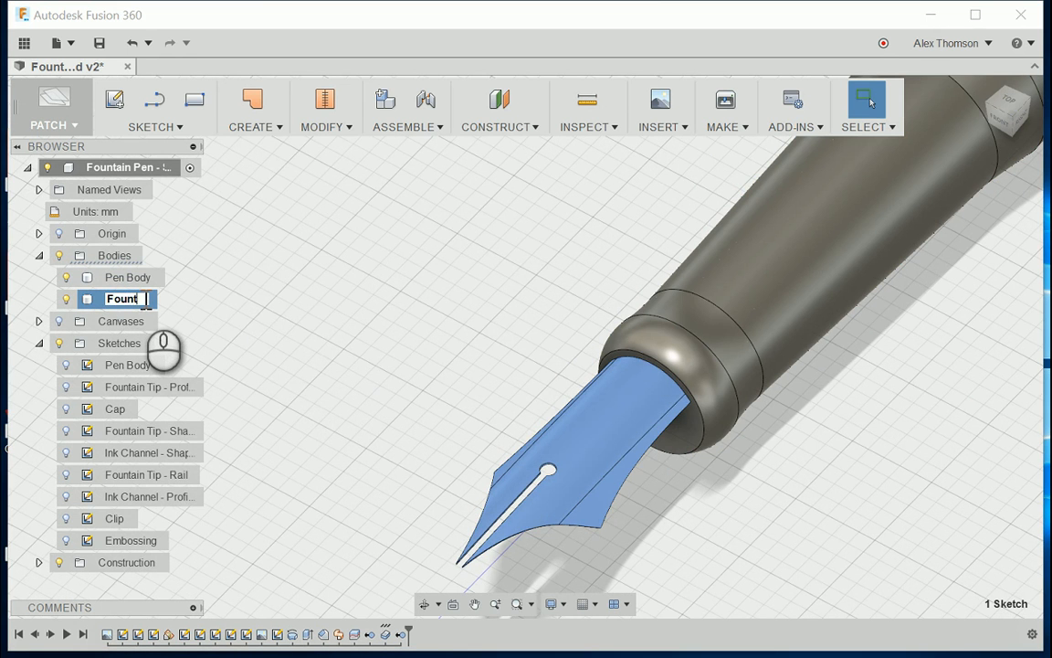
text(Fountain Pen Tip)
key(Return)
Step: Examine the finished nib and how it sits in the pen body's front opening, from above and from the side
scroll(347, 383, down, 3)
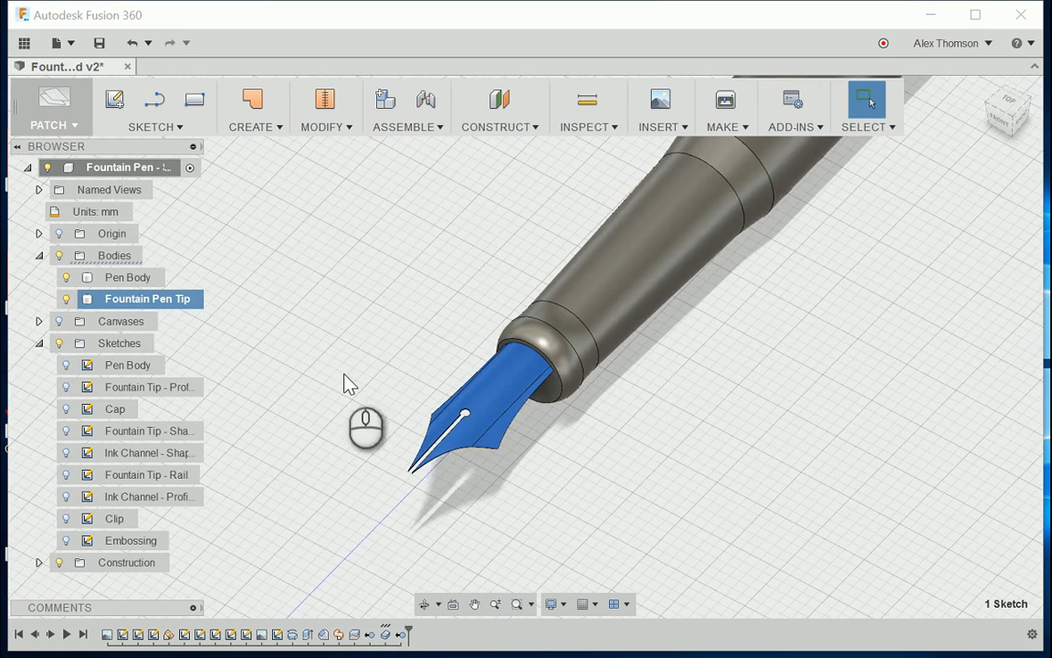
scroll(404, 465, down, 5)
click(481, 266)
scroll(475, 382, up, 4)
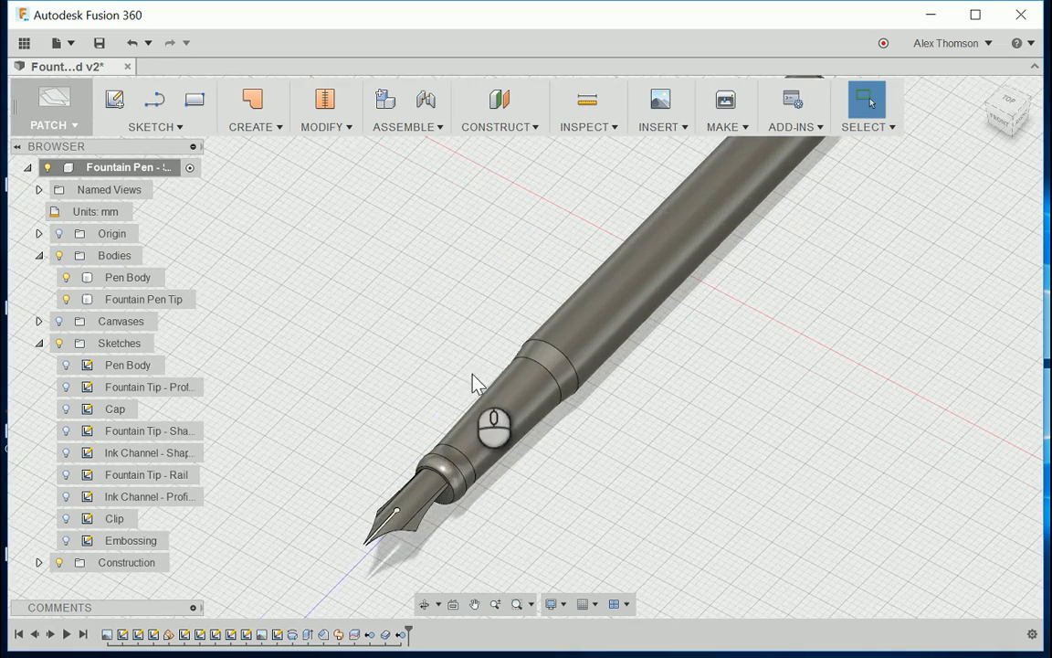
scroll(415, 547, up, 5)
scroll(466, 527, down, 2)
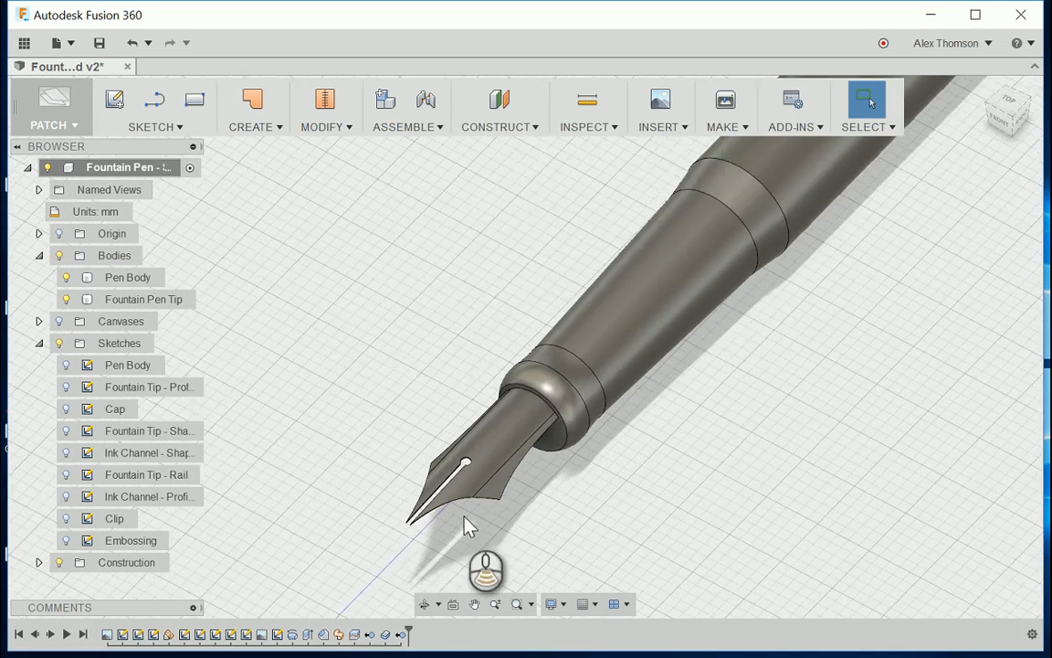
scroll(465, 518, up, 2)
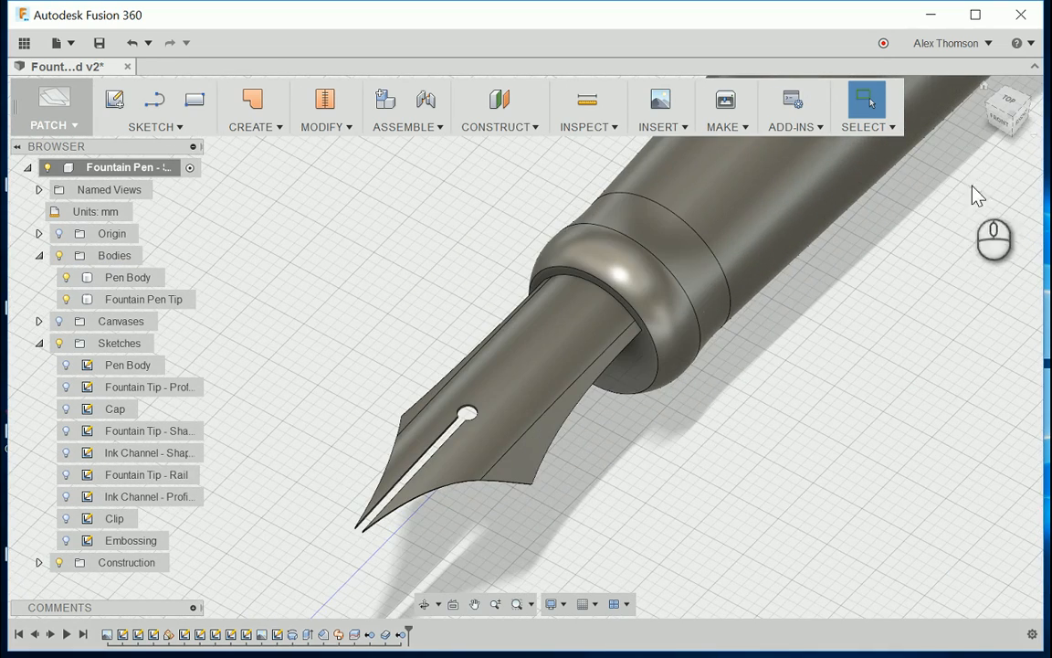
click(1017, 131)
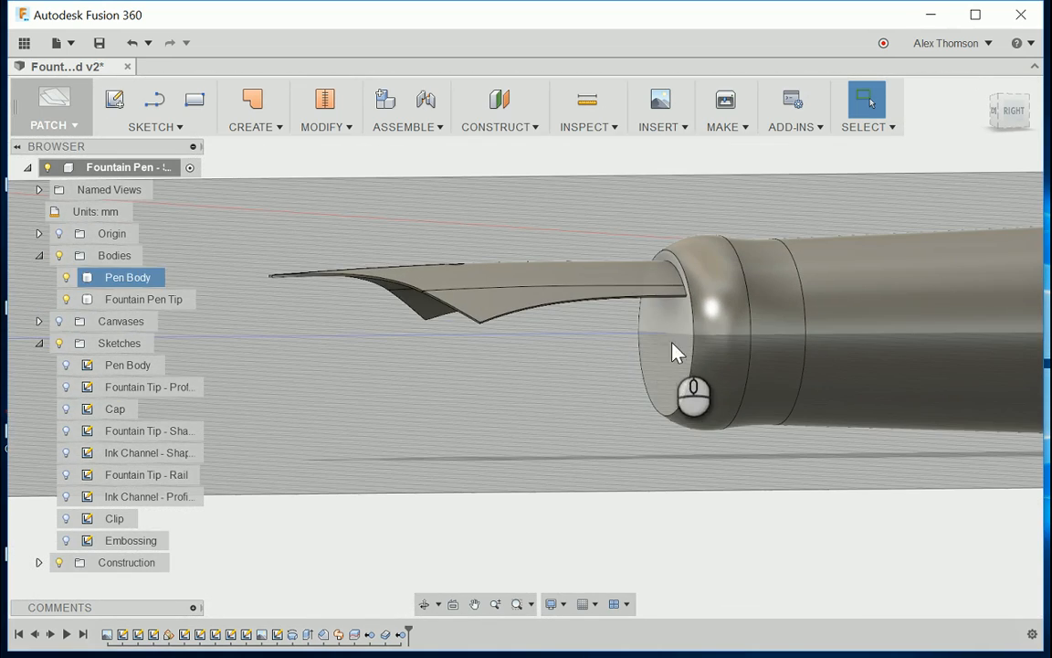
scroll(639, 356, down, 2)
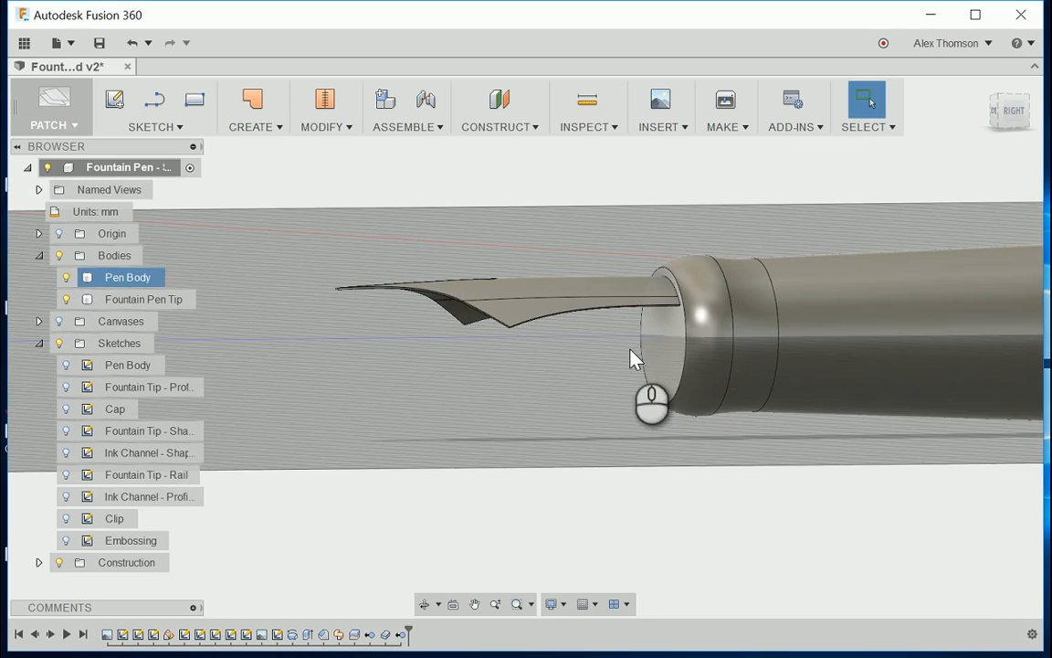
scroll(630, 356, up, 2)
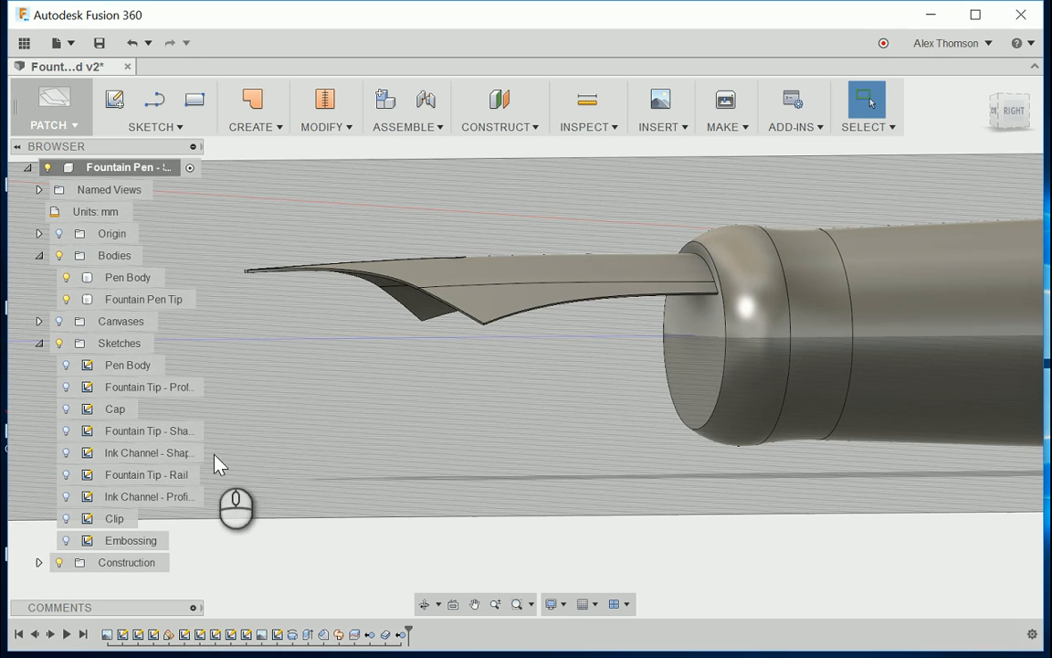
Step: Show the Ink Channel - Shape and Ink Channel - Profile sketches
click(95, 453)
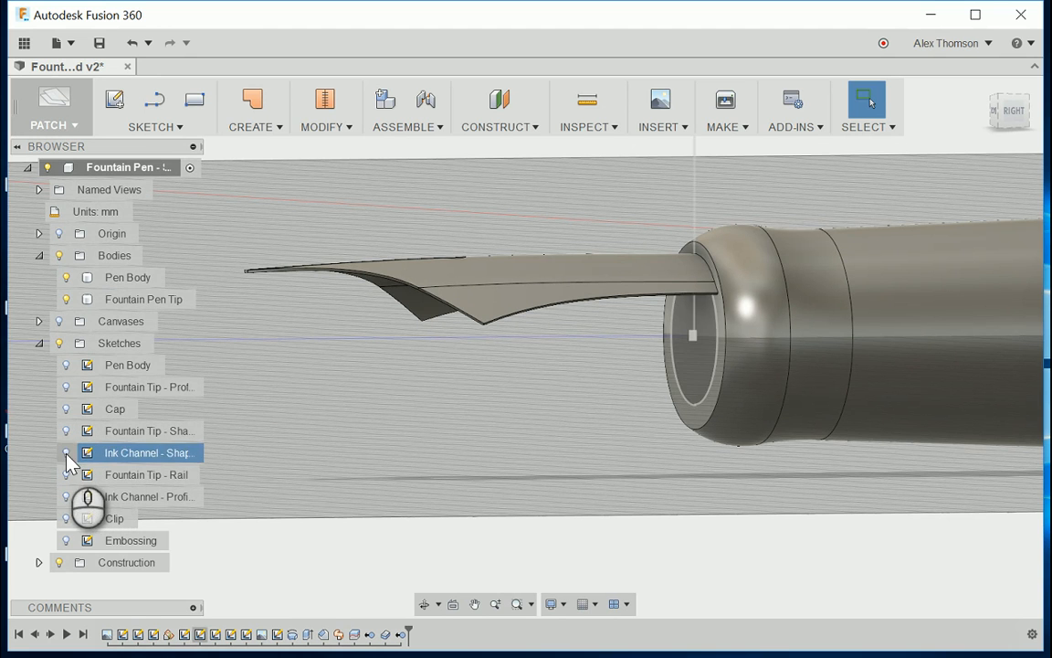
click(66, 453)
click(466, 440)
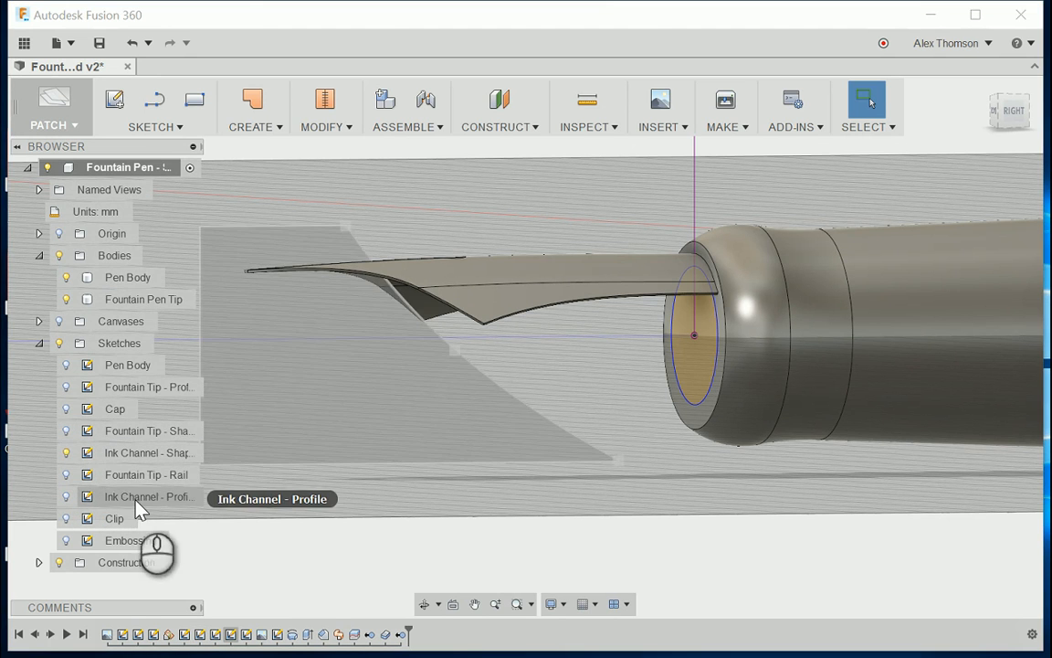
click(66, 496)
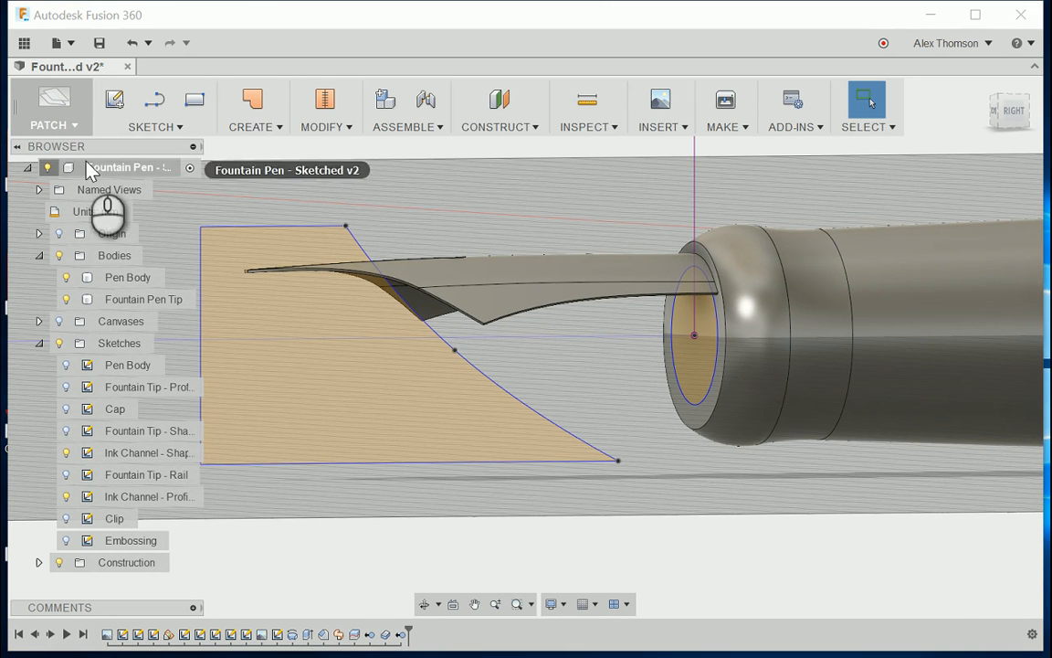
Step: Switch to the Model workspace and extrude the Ink Channel - Shape circle 12 mm forward under the nib, joined to the pen body
click(60, 131)
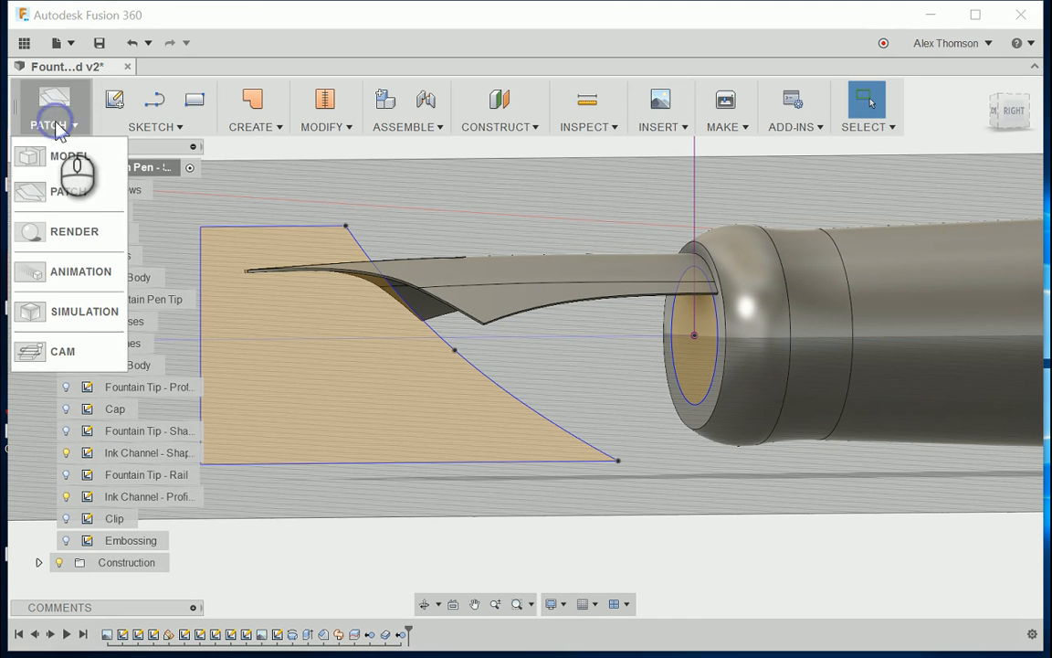
click(83, 168)
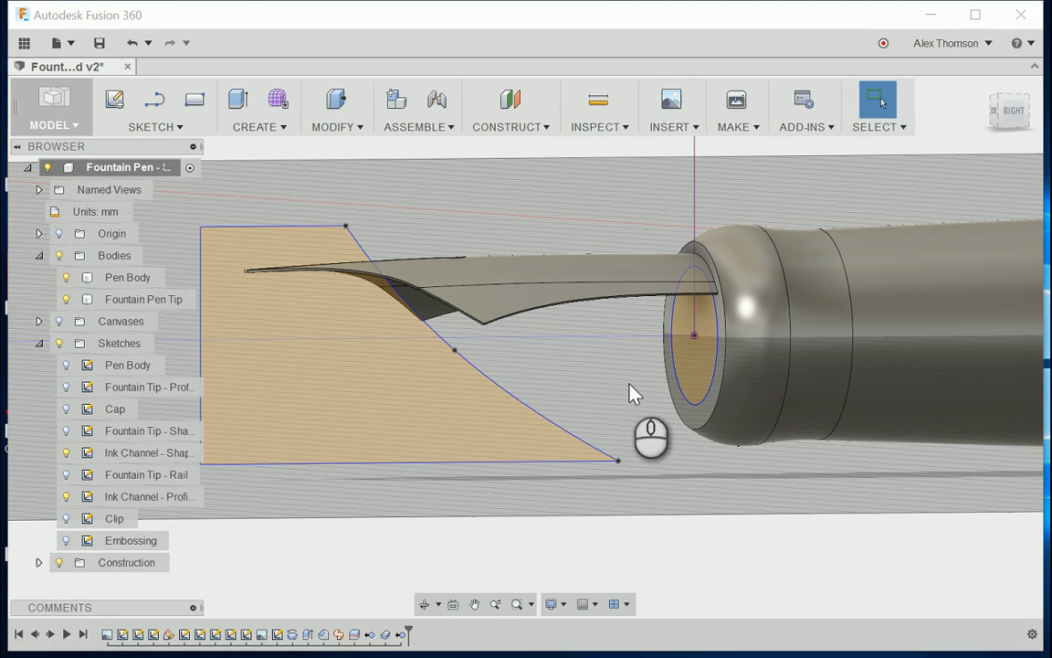
click(256, 127)
click(261, 167)
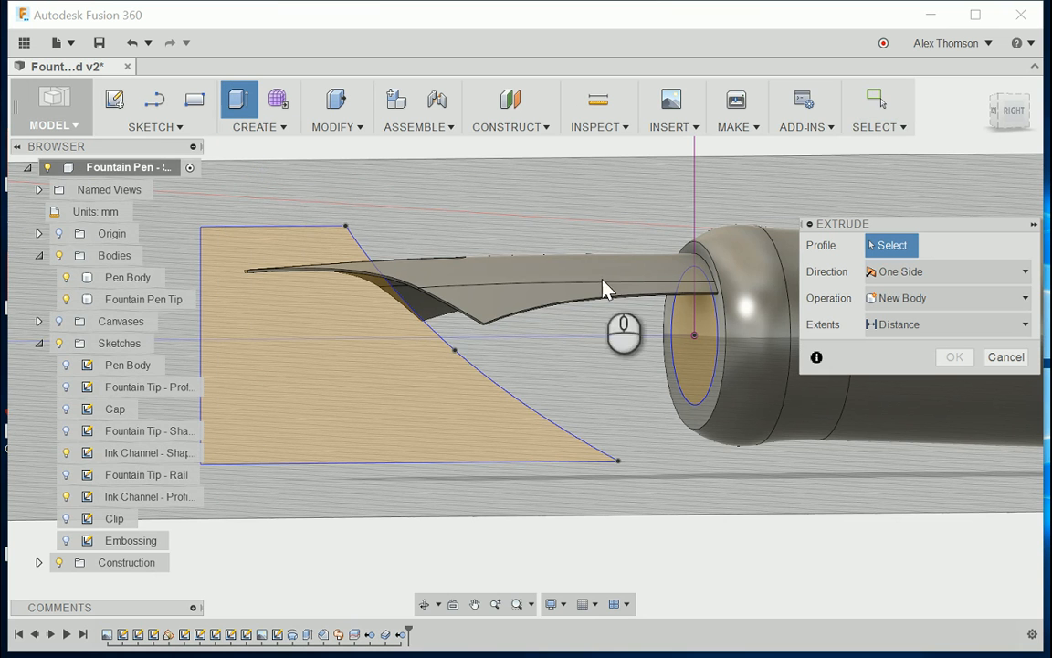
click(700, 378)
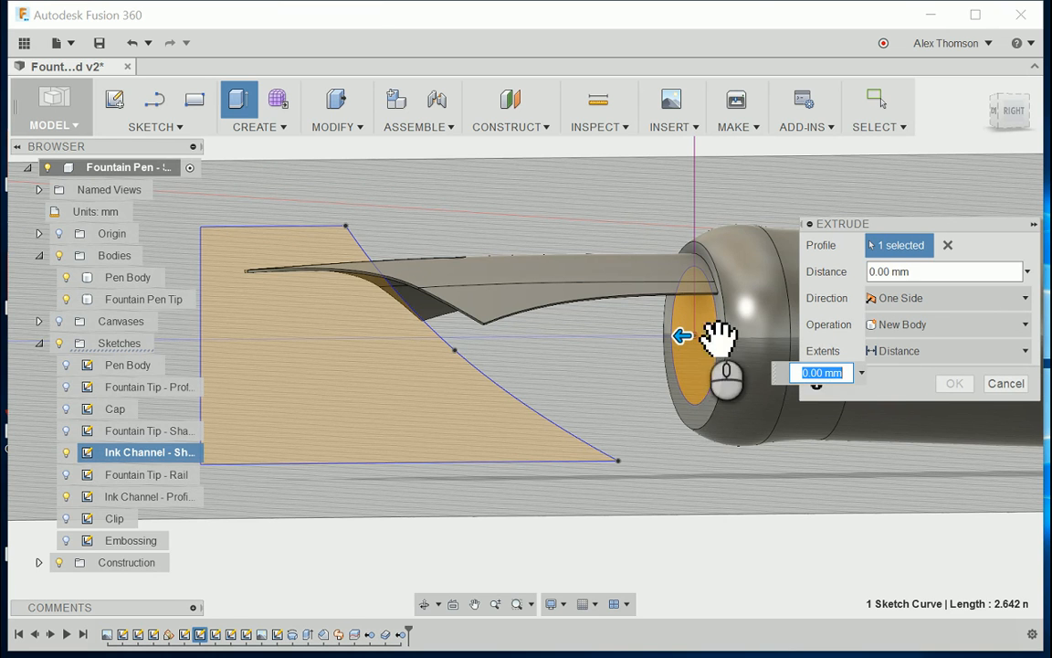
click(1012, 112)
drag(646, 338, 313, 340)
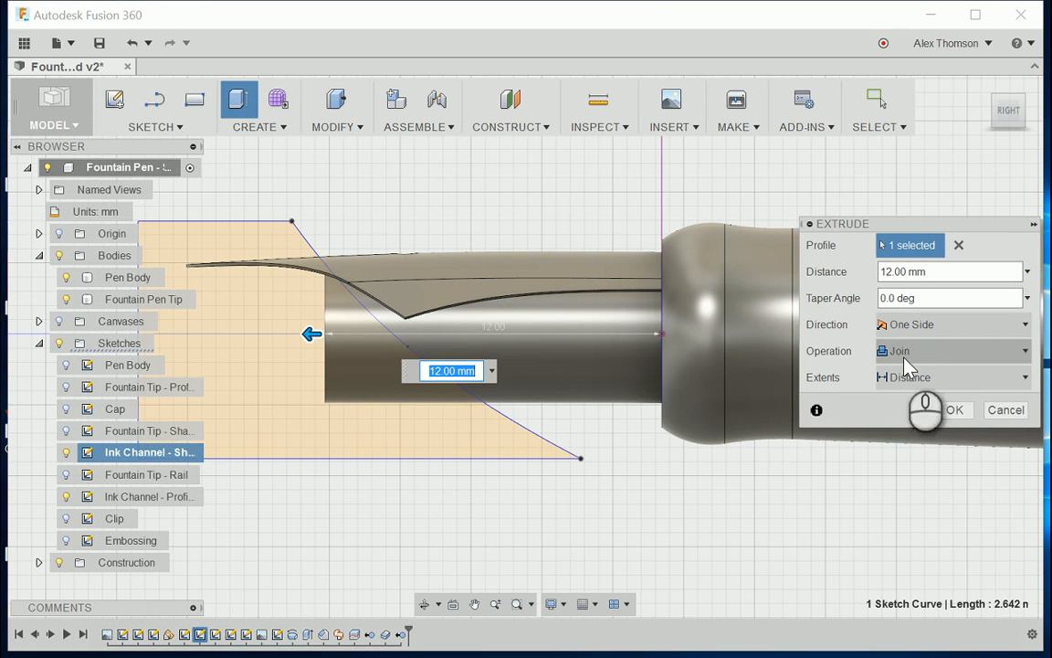
click(951, 411)
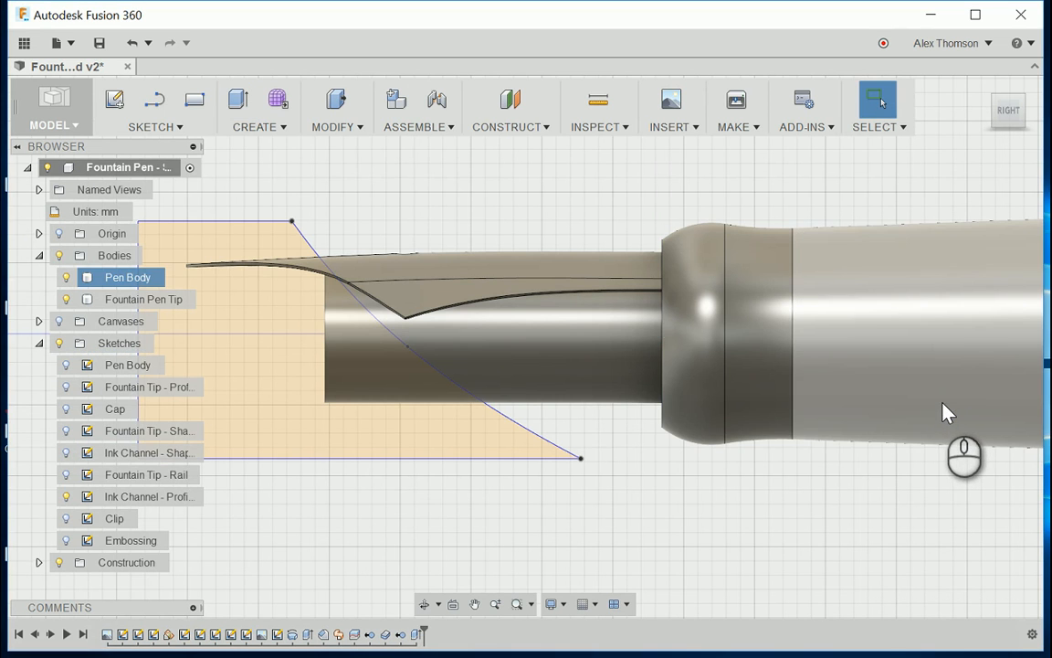
click(1010, 185)
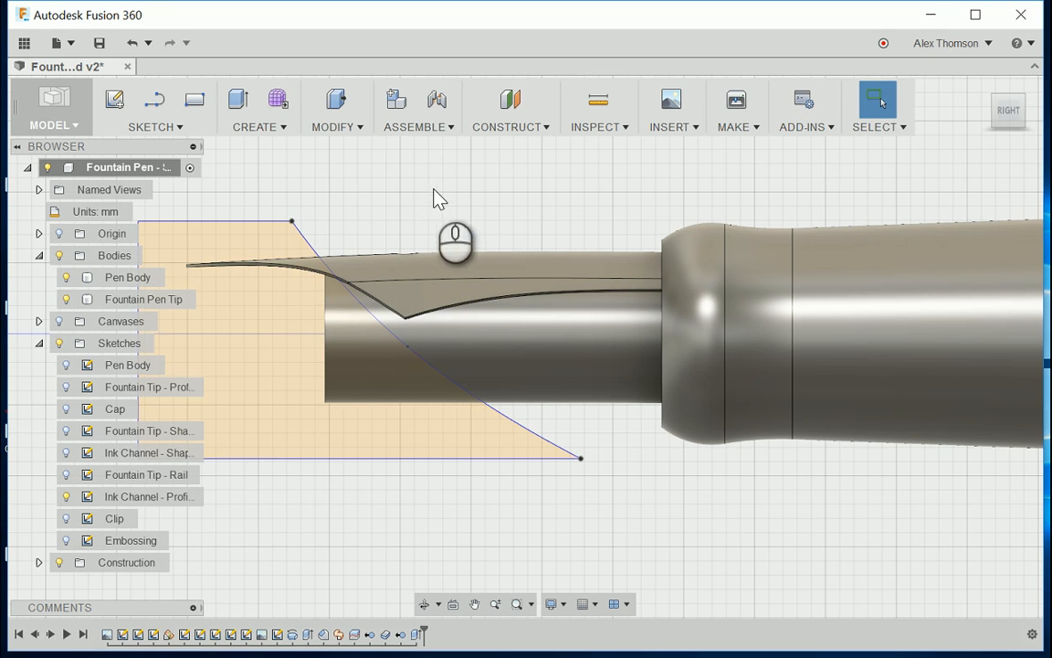
Step: Hide the Fountain Pen Tip body and set up a 3.50 mm cut extrusion of the Ink Channel - Profile sketch through the rod
click(66, 300)
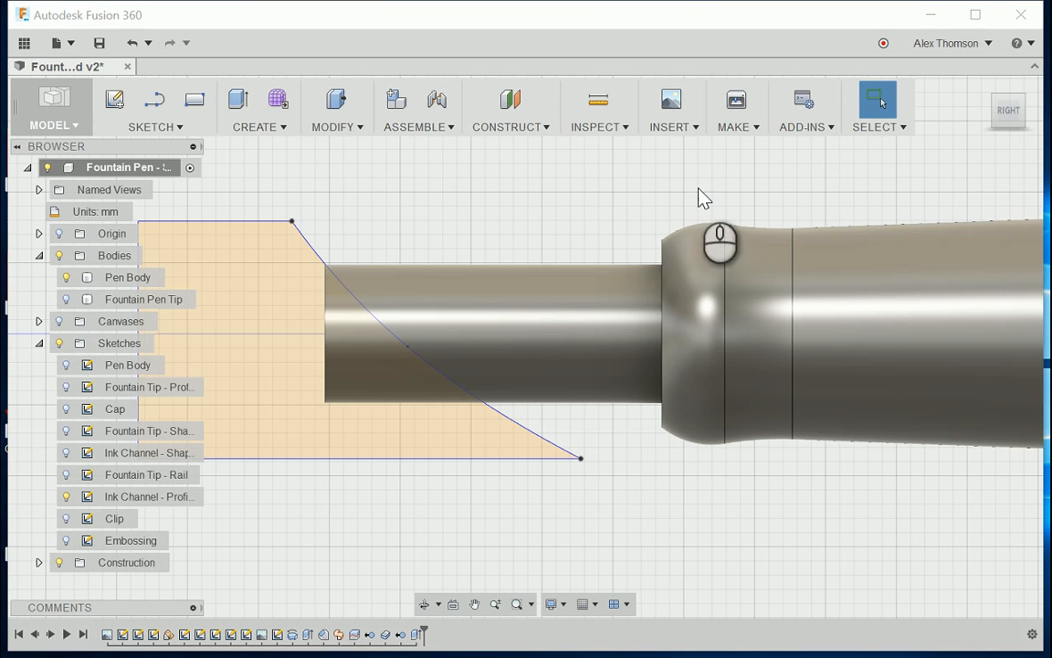
drag(1014, 109, 1050, 122)
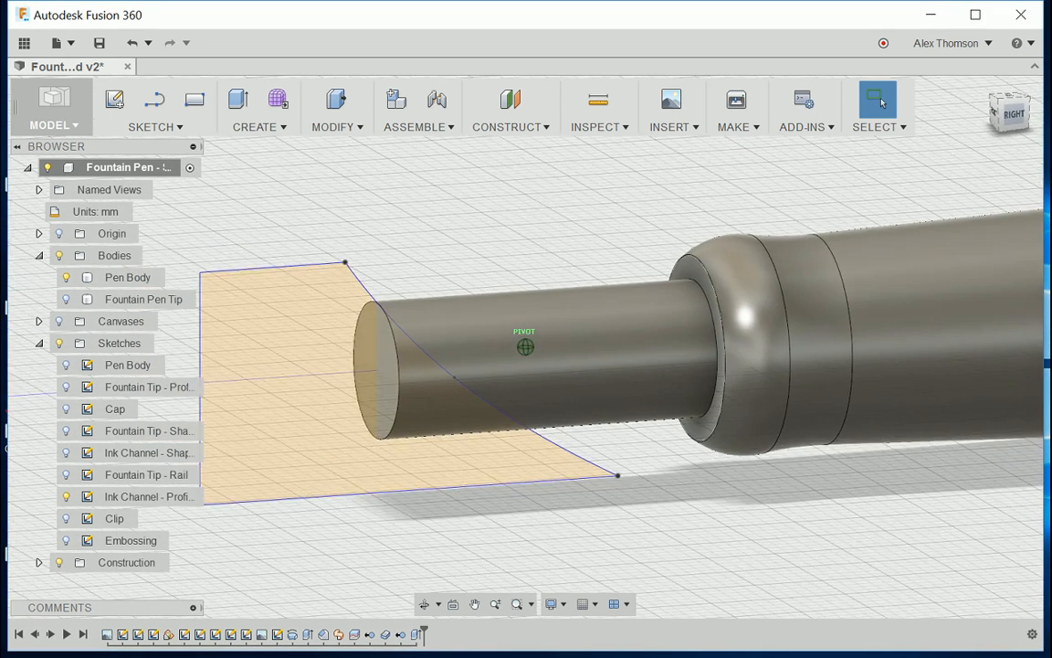
click(249, 127)
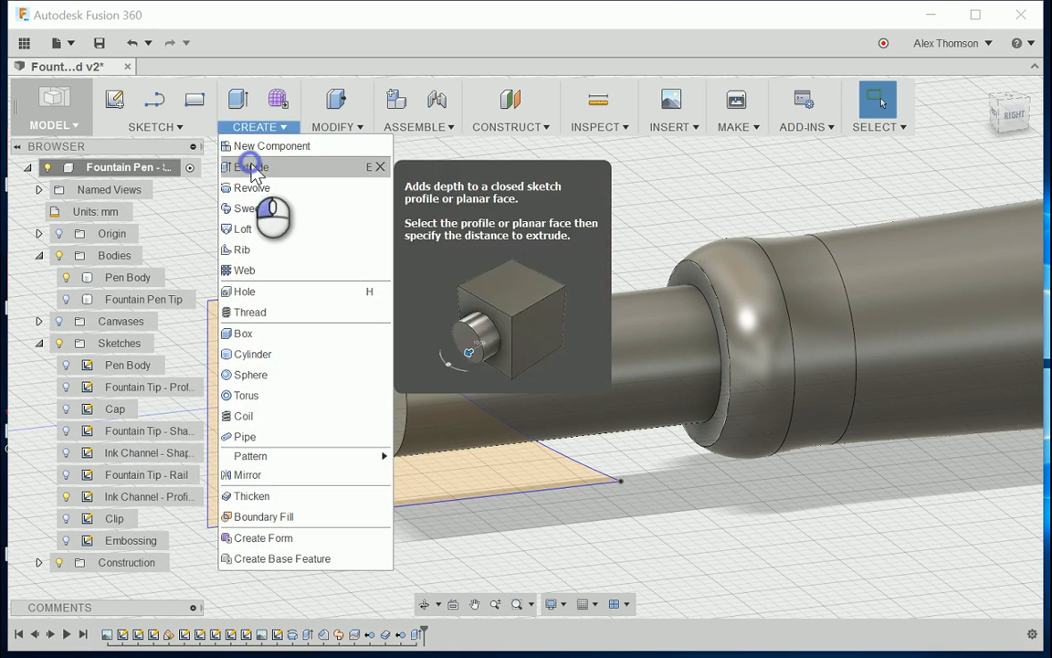
click(251, 167)
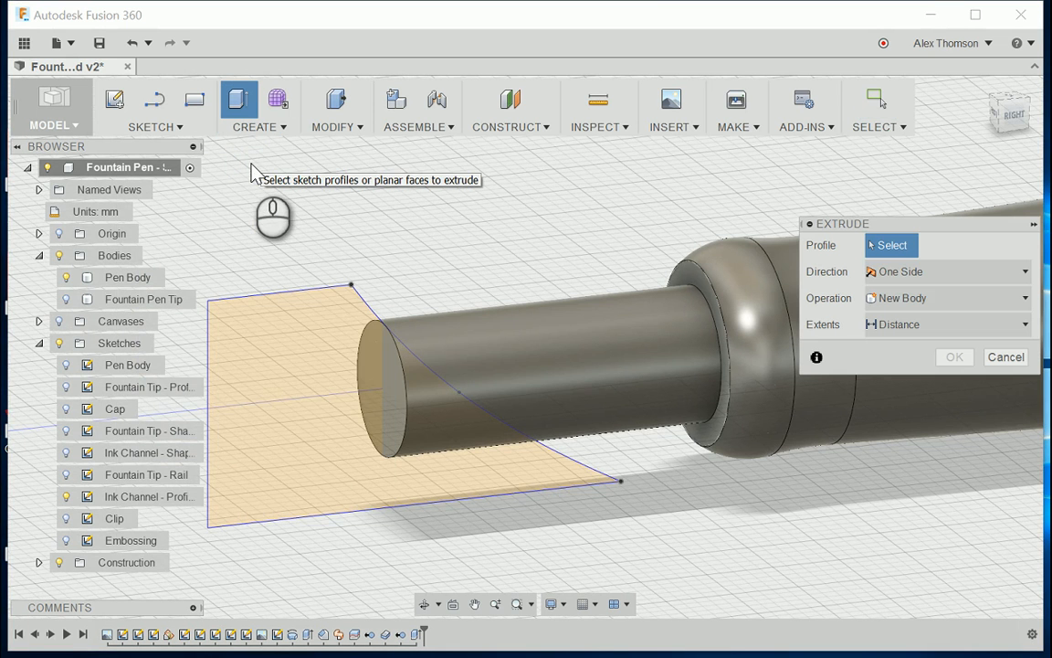
click(236, 375)
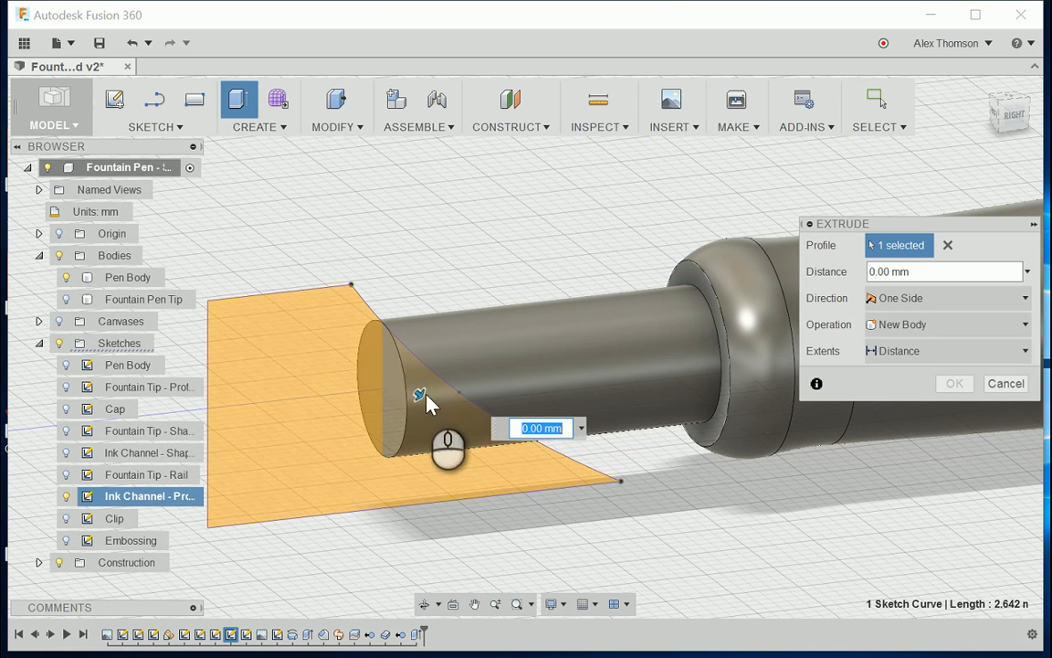
drag(437, 407, 475, 428)
drag(1034, 140, 1050, 165)
mouse_move(1007, 113)
mouse_down()
mouse_move(986, 99)
mouse_move(1043, 111)
mouse_move(997, 111)
mouse_move(1024, 113)
mouse_up()
scroll(472, 434, down, 2)
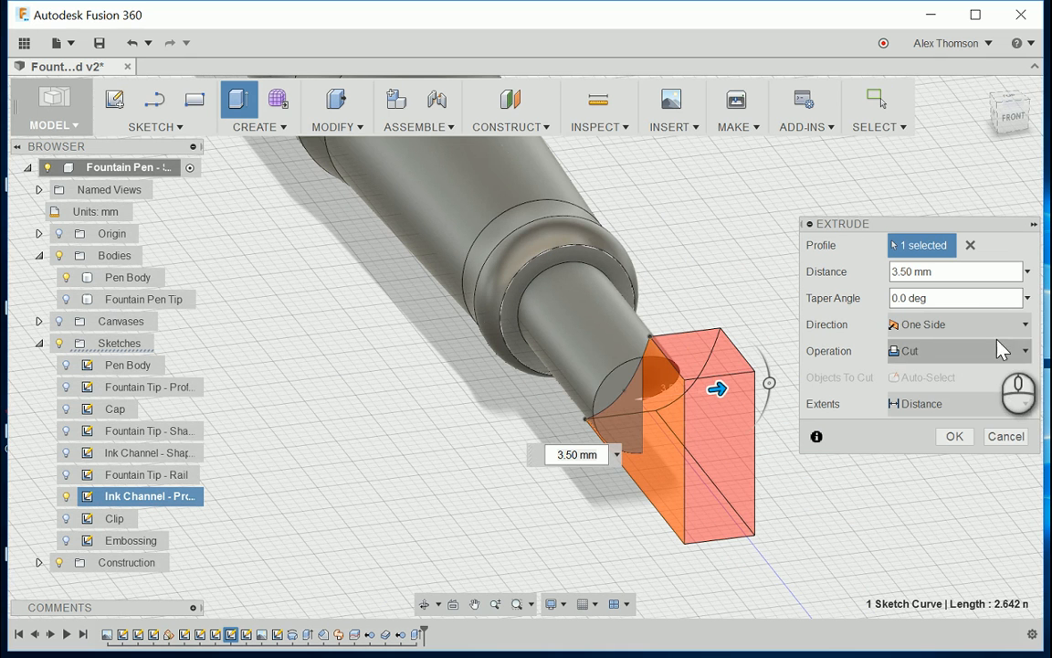
Step: Make the ink channel cut symmetric with a distance of 4.50 mm and complete it
click(916, 325)
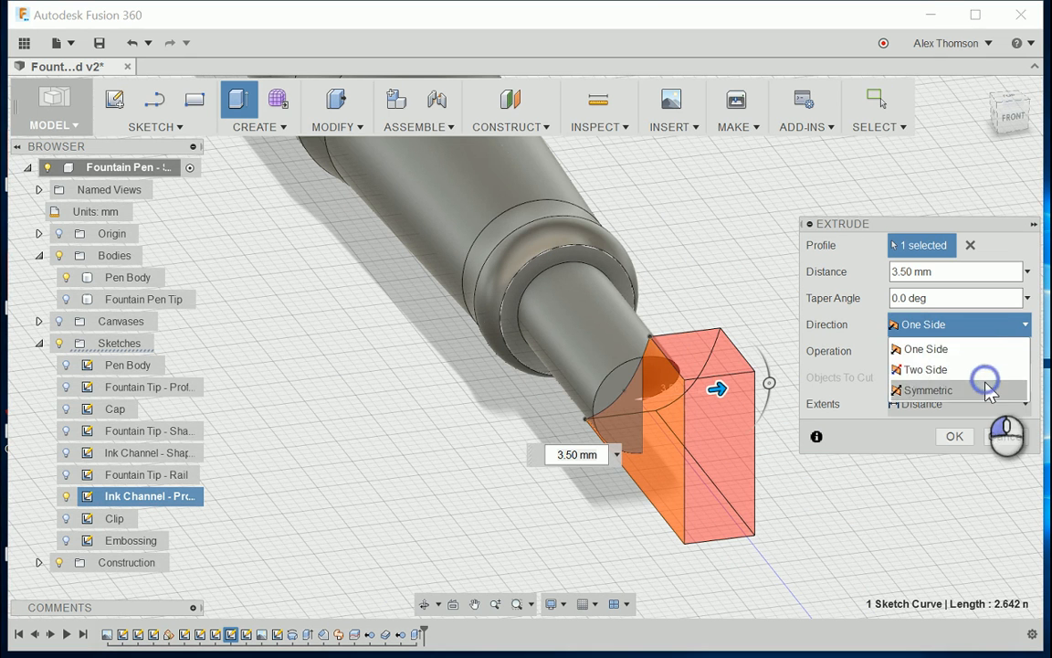
click(928, 390)
drag(729, 391, 748, 393)
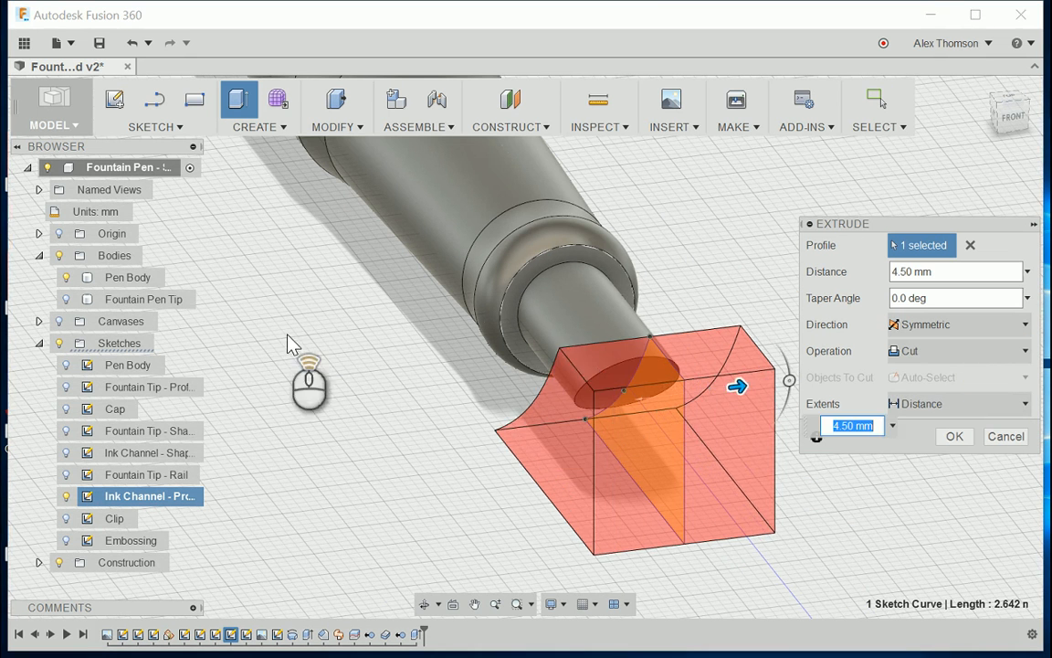
scroll(288, 336, down, 2)
scroll(573, 395, up, 3)
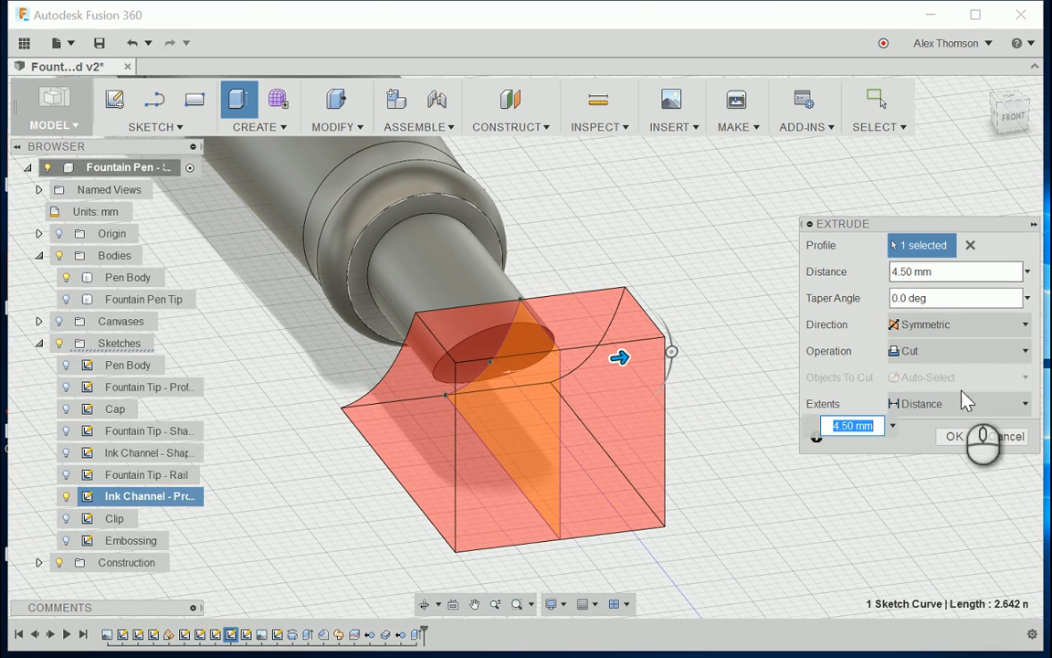
click(966, 442)
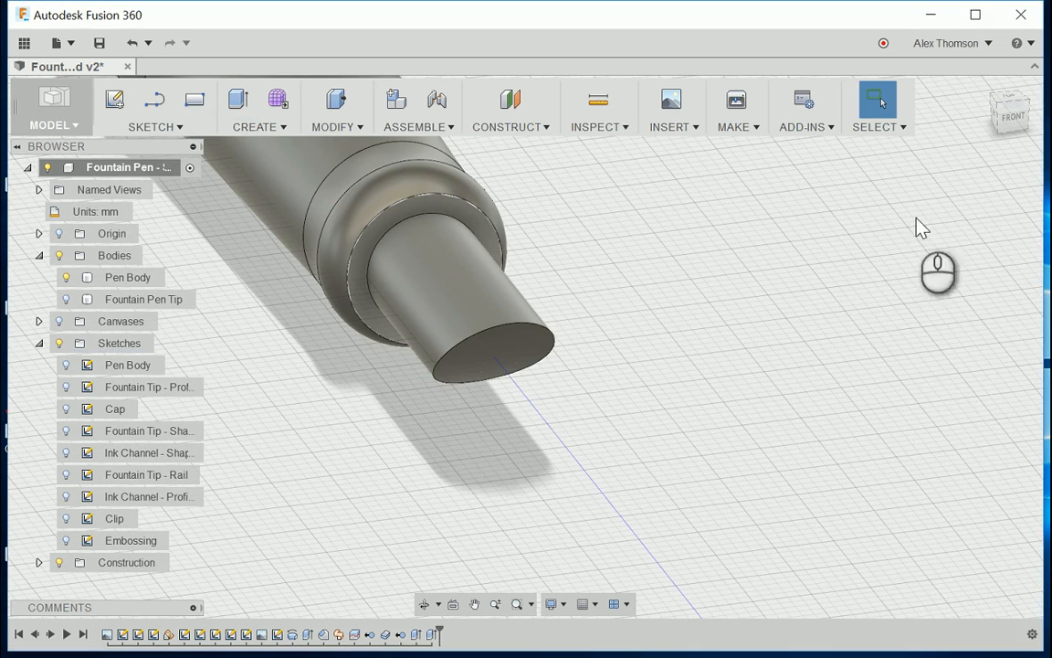
Step: Show the Fountain Pen Tip body over the trimmed ink channel
drag(1015, 113, 1000, 119)
drag(930, 136, 851, 121)
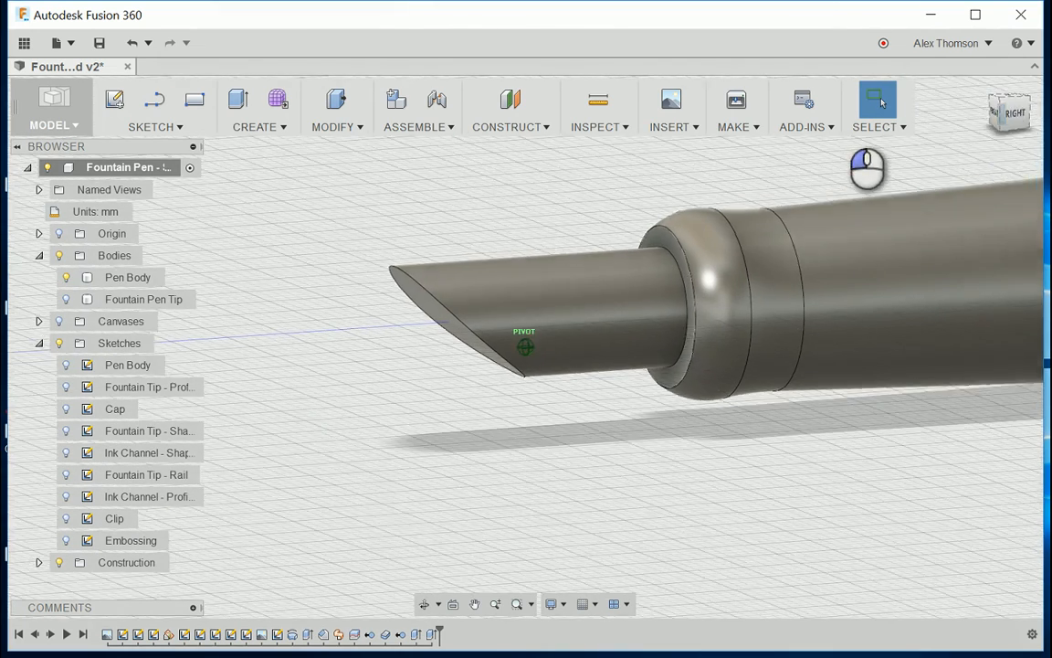
click(78, 304)
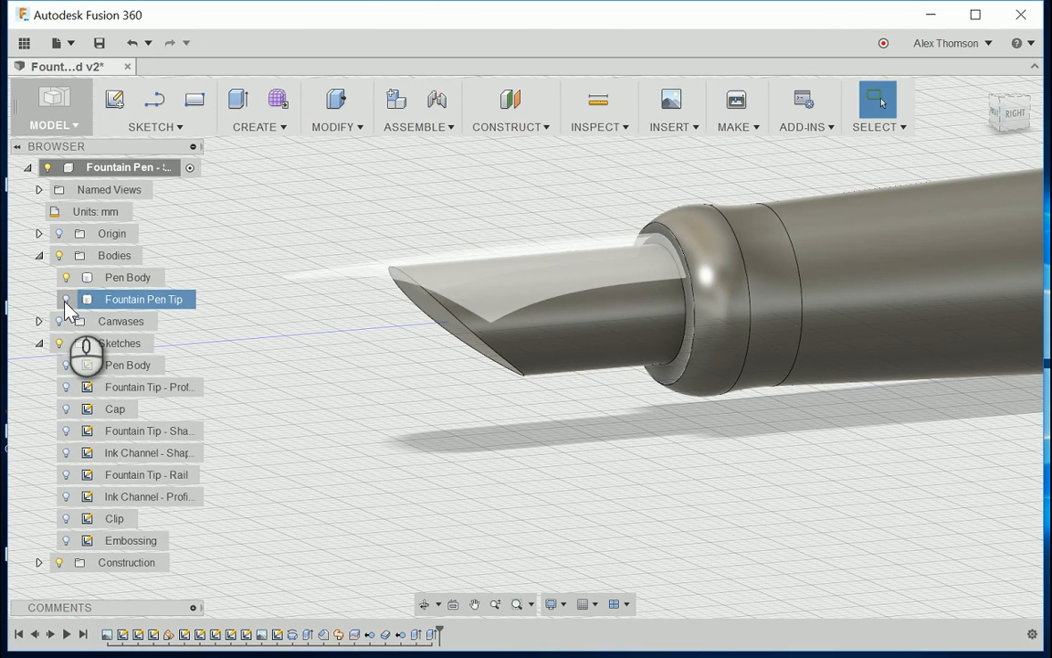
click(66, 299)
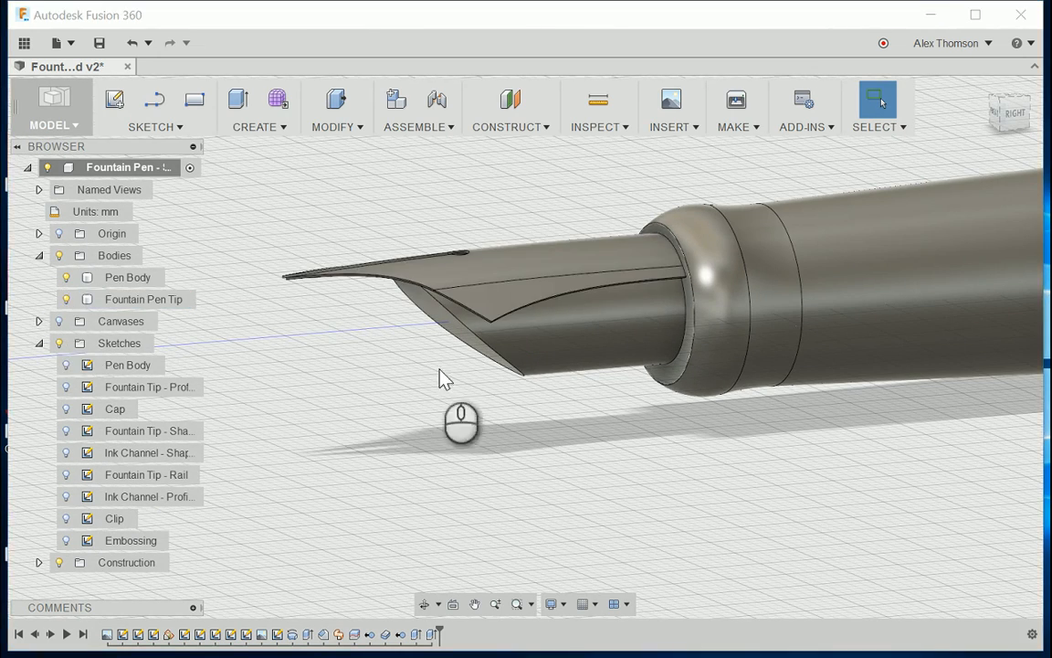
Step: Examine how the nib sits on the cut ink channel up close, and inspect the whole pen from above
shift+middle_drag(441, 375, 338, 315)
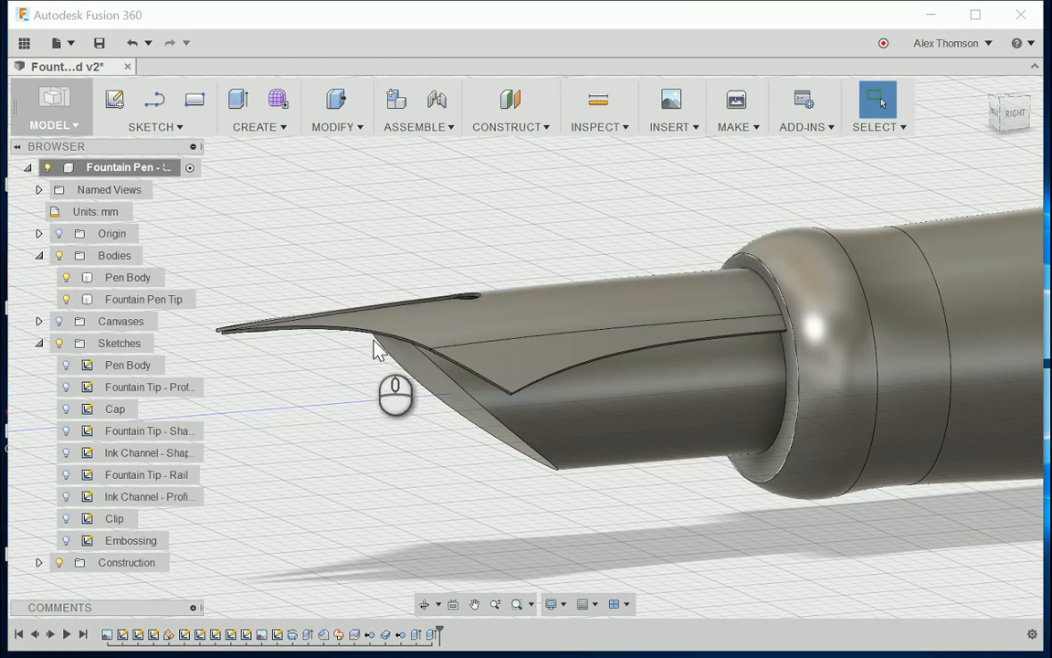
scroll(446, 428, down, 3)
scroll(448, 430, down, 6)
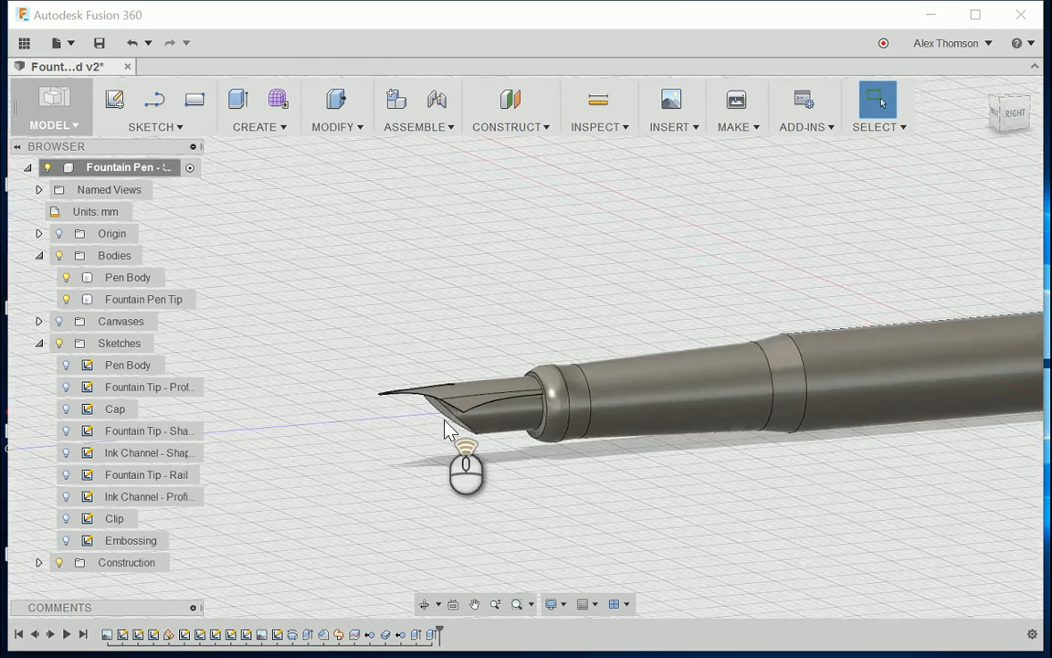
scroll(559, 410, up, 4)
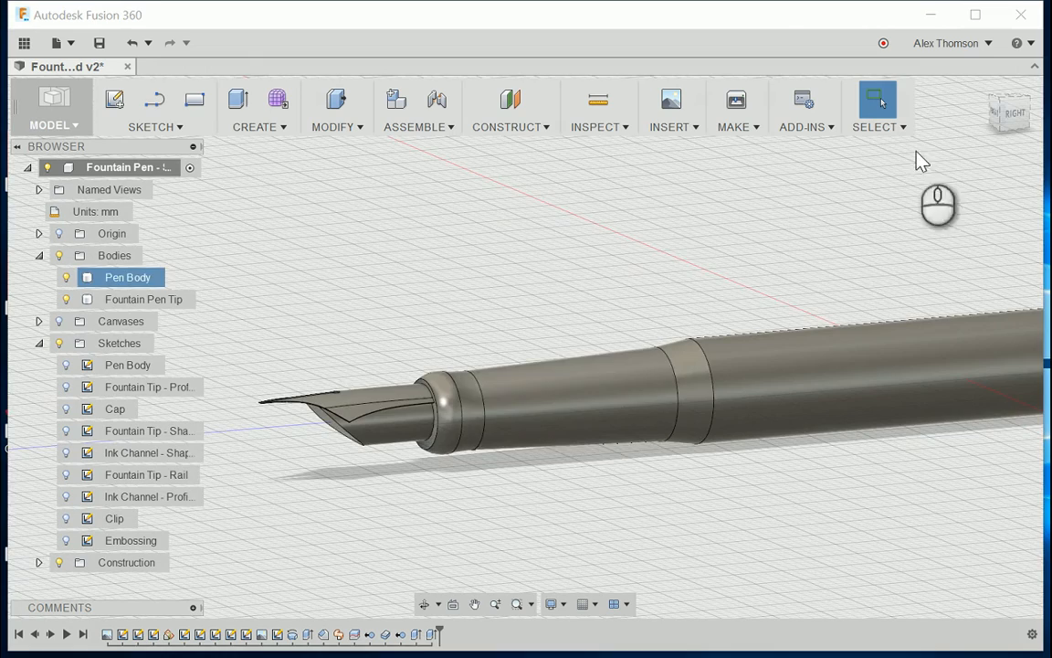
drag(1016, 115, 1051, 182)
scroll(392, 453, down, 5)
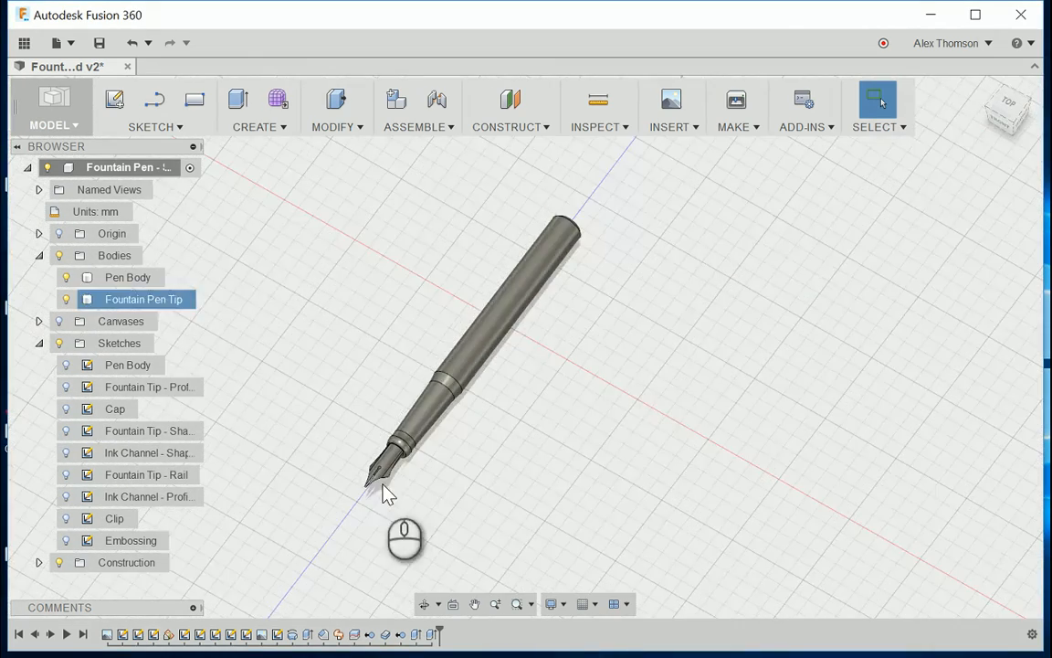
scroll(516, 288, up, 6)
scroll(516, 289, down, 4)
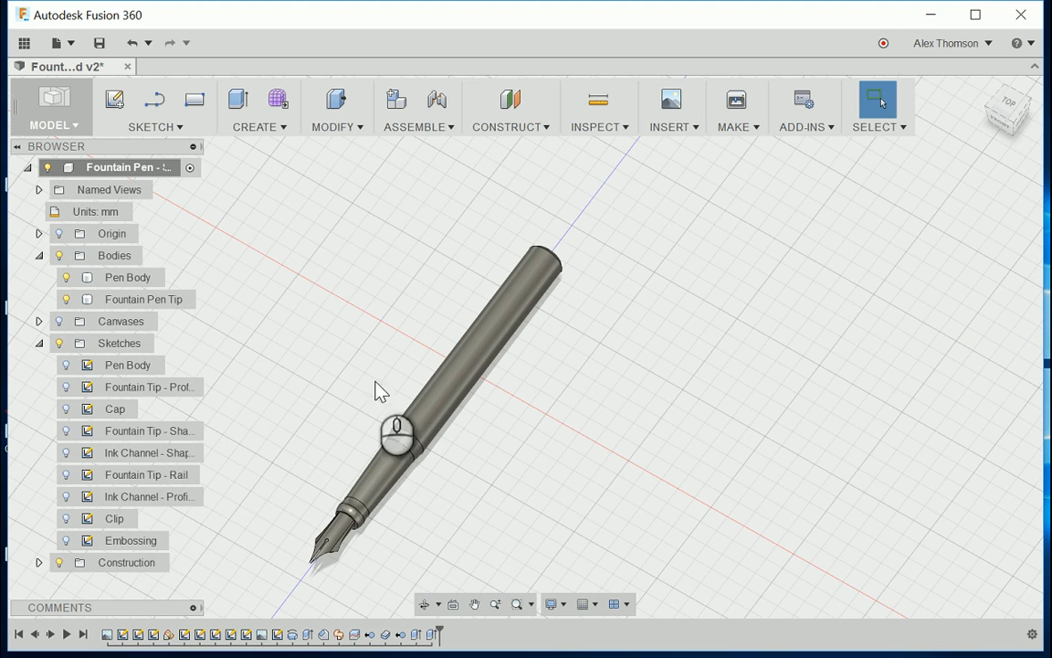
Step: Show the Cap and Clip sketches and hide the Pen Body and Fountain Pen Tip bodies
click(66, 410)
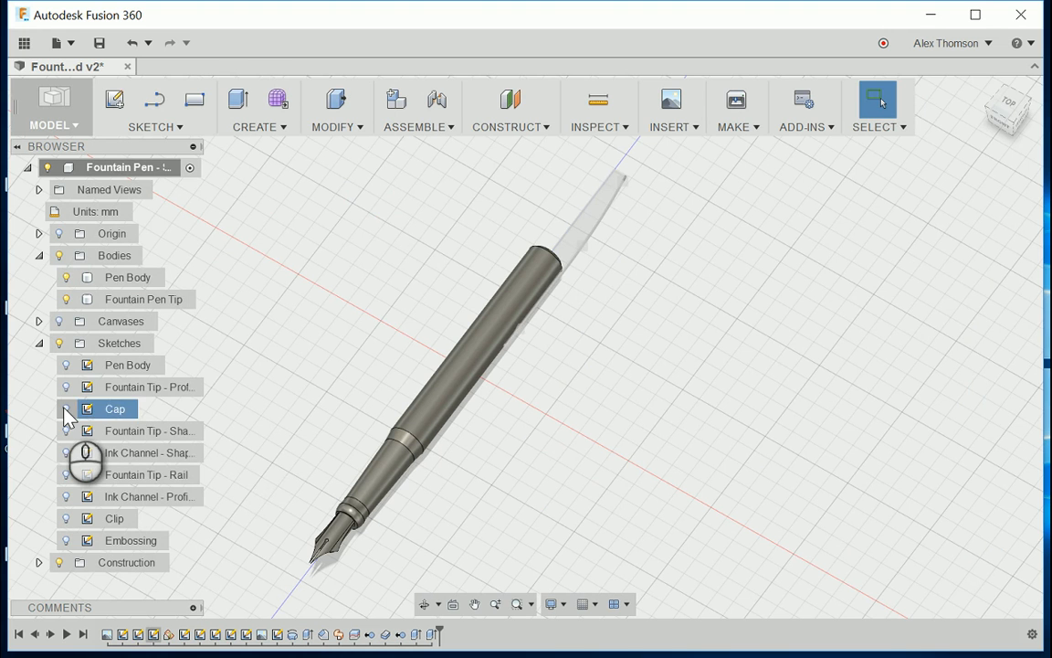
click(66, 410)
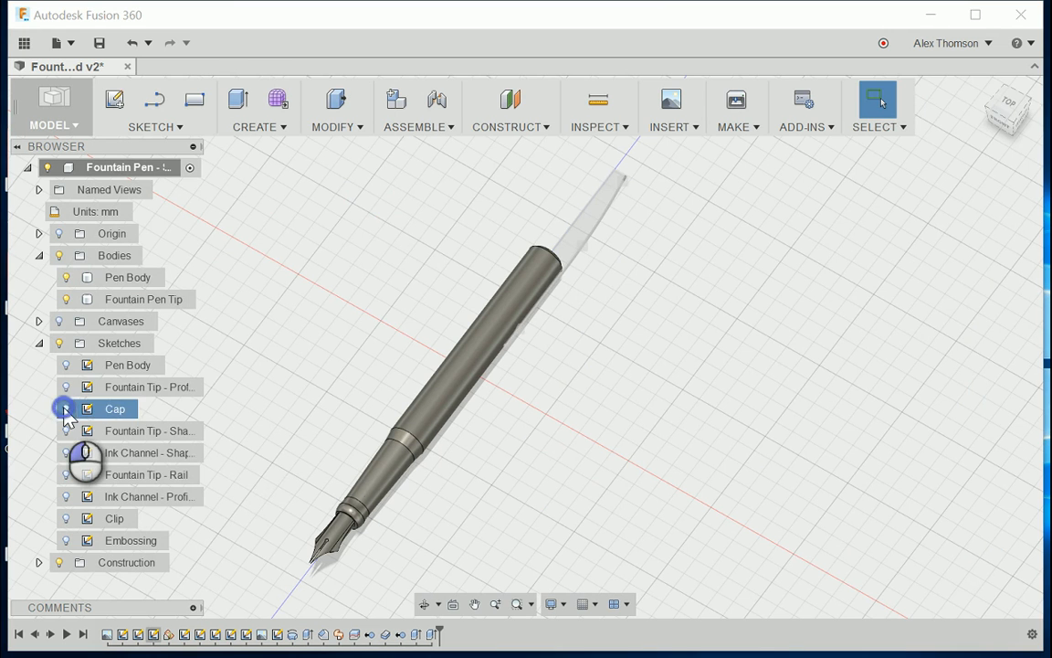
click(66, 518)
scroll(625, 296, down, 2)
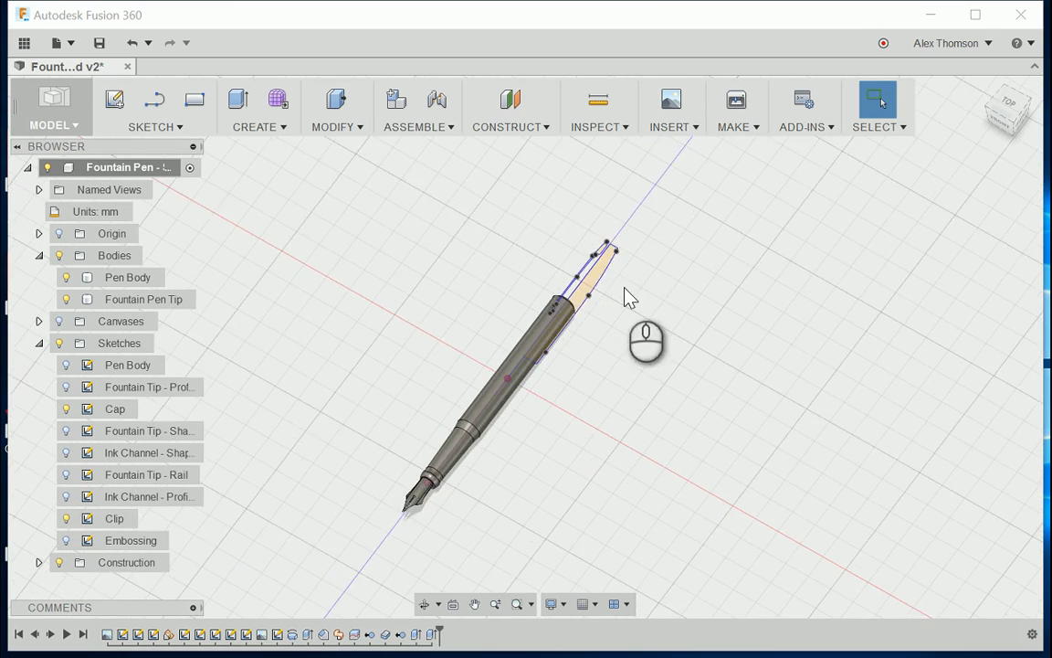
scroll(626, 297, up, 3)
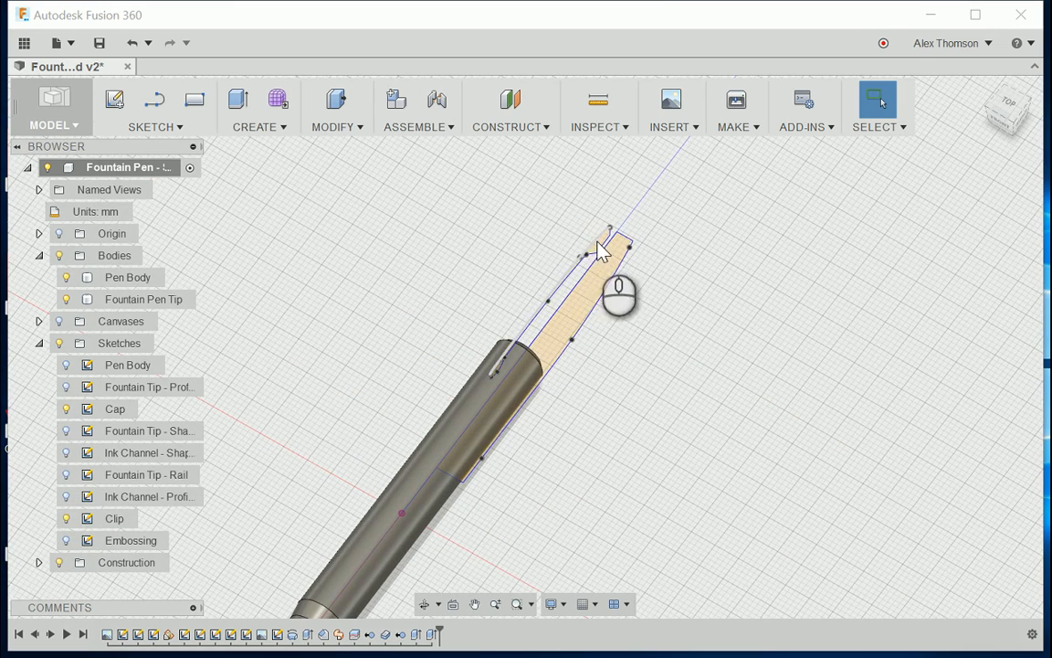
scroll(630, 294, down, 3)
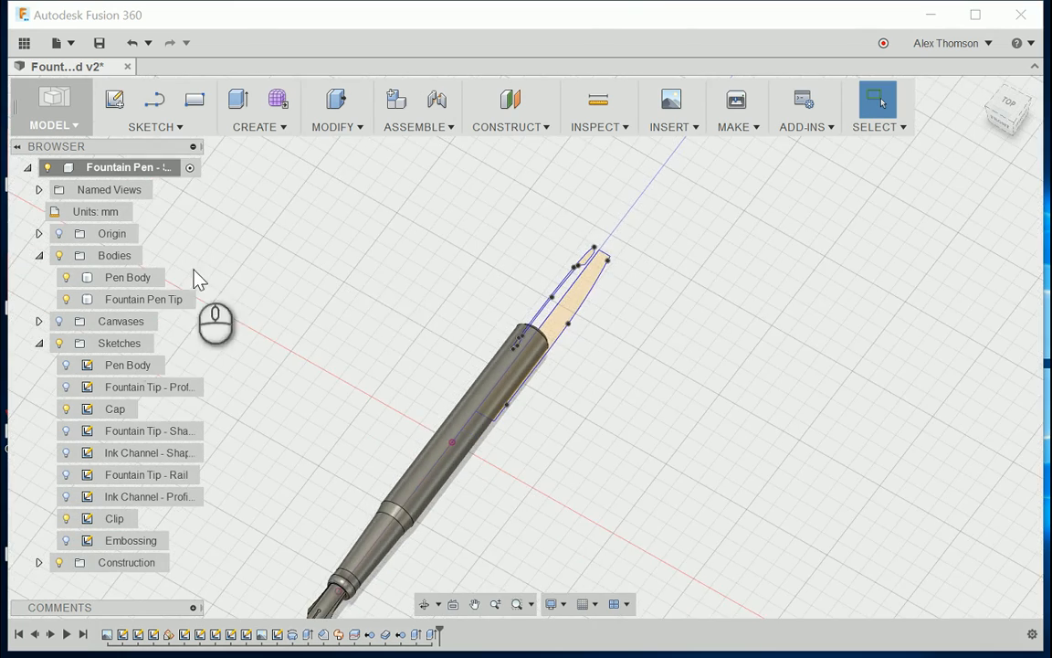
click(66, 277)
click(65, 299)
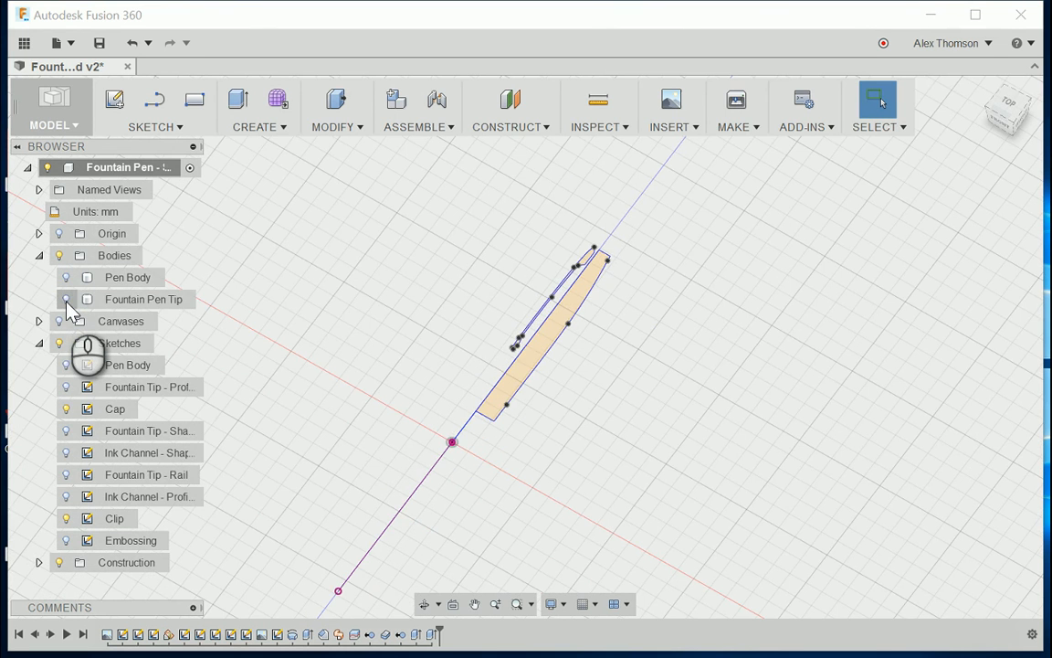
Step: Revolve the Cap sketch profile a full turn around its long straight centre edge as a new body
scroll(383, 286, down, 2)
scroll(433, 307, up, 4)
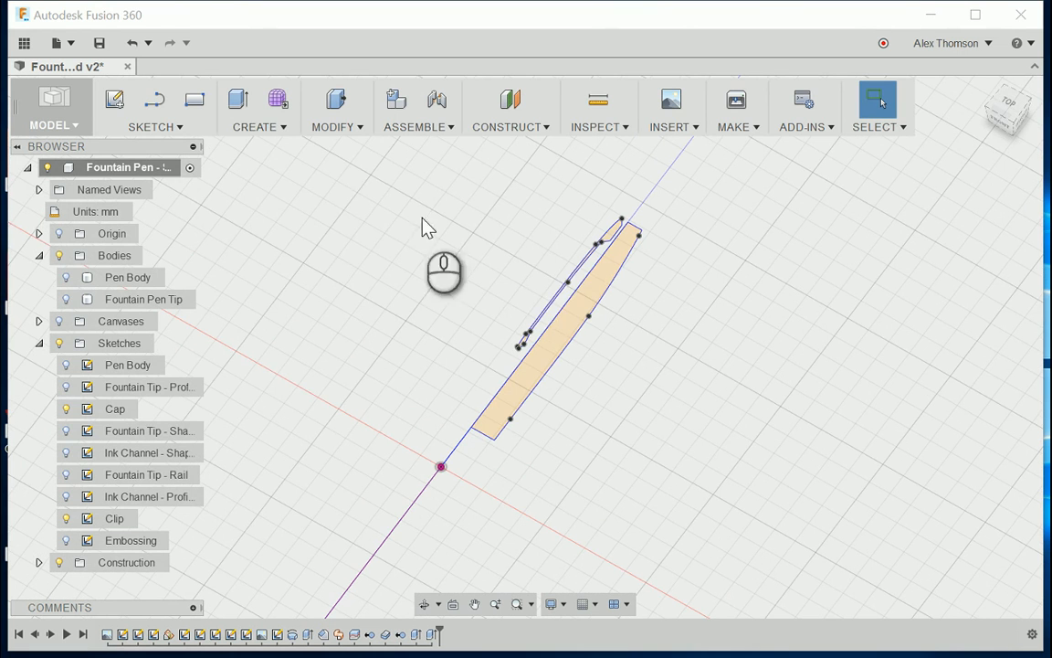
click(258, 128)
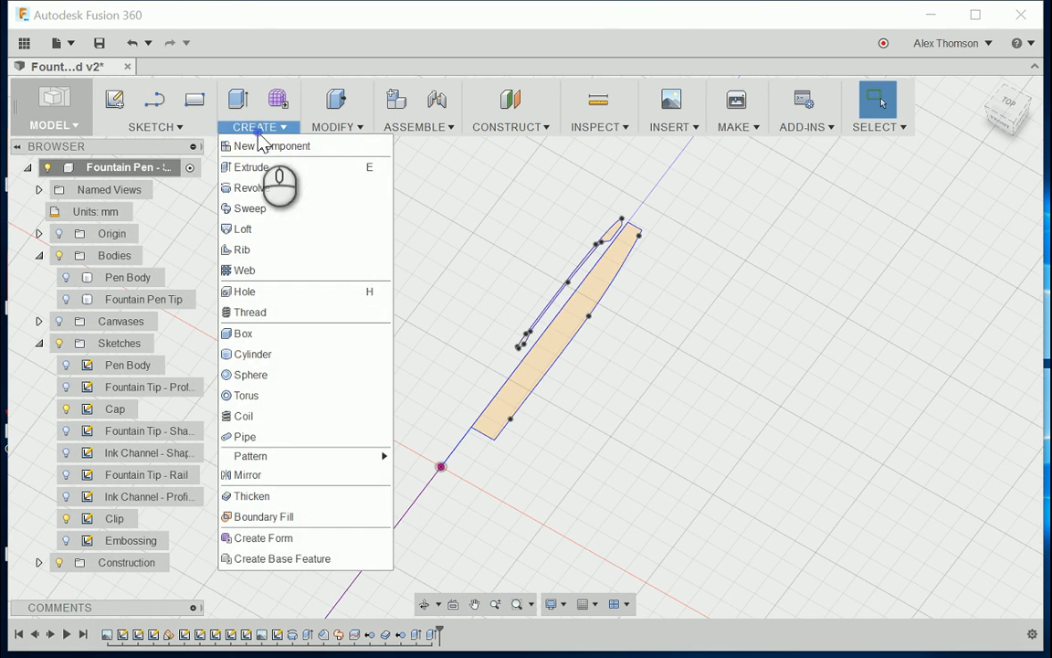
click(264, 188)
scroll(651, 351, up, 3)
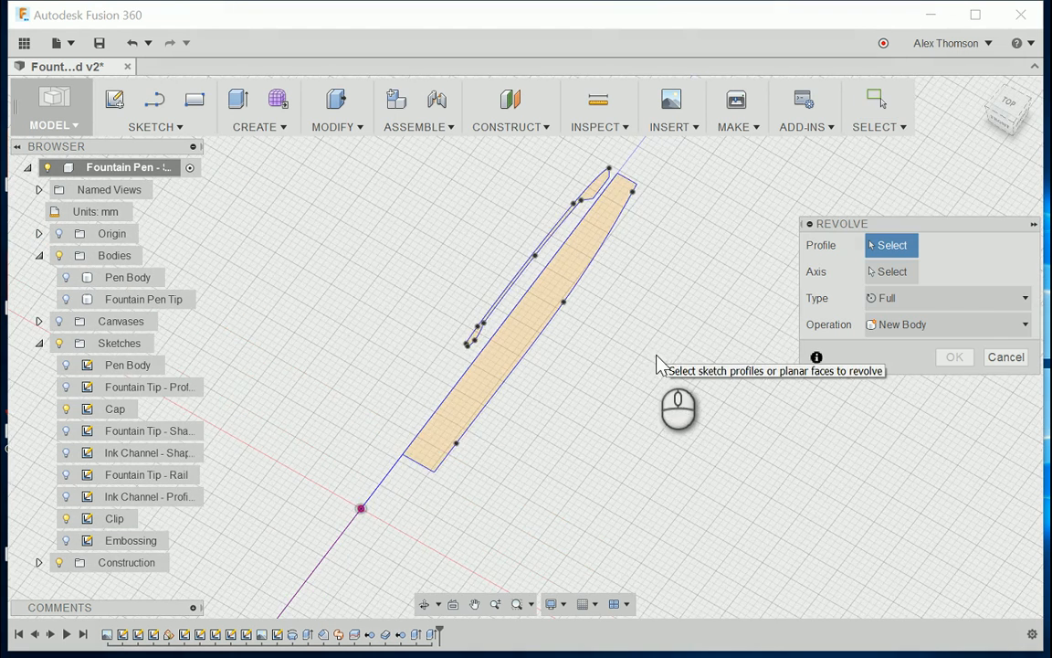
scroll(654, 354, down, 2)
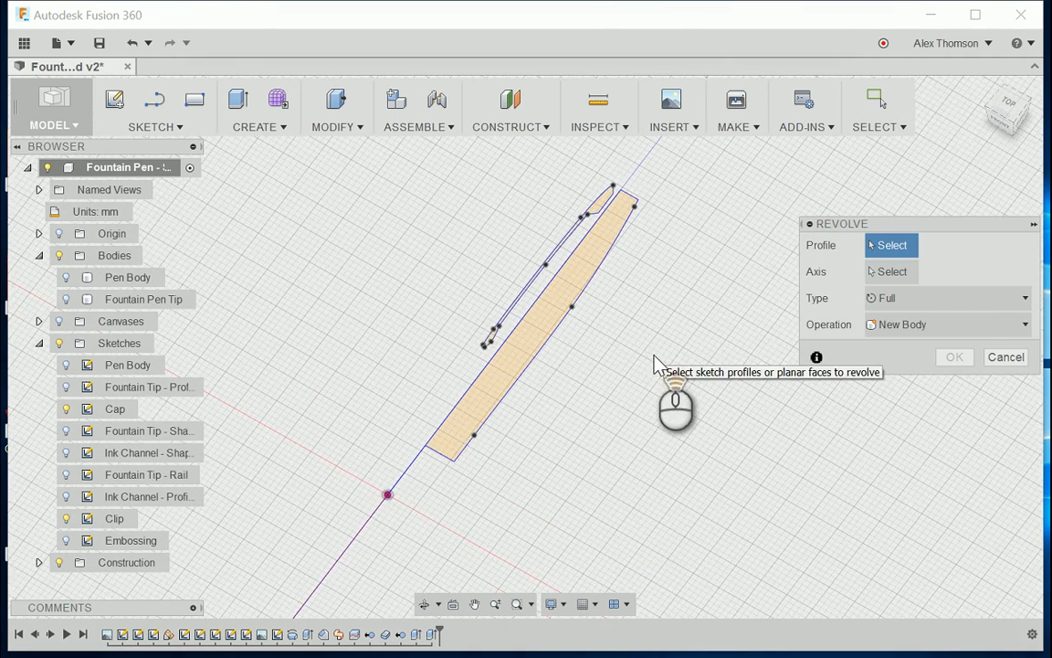
click(541, 350)
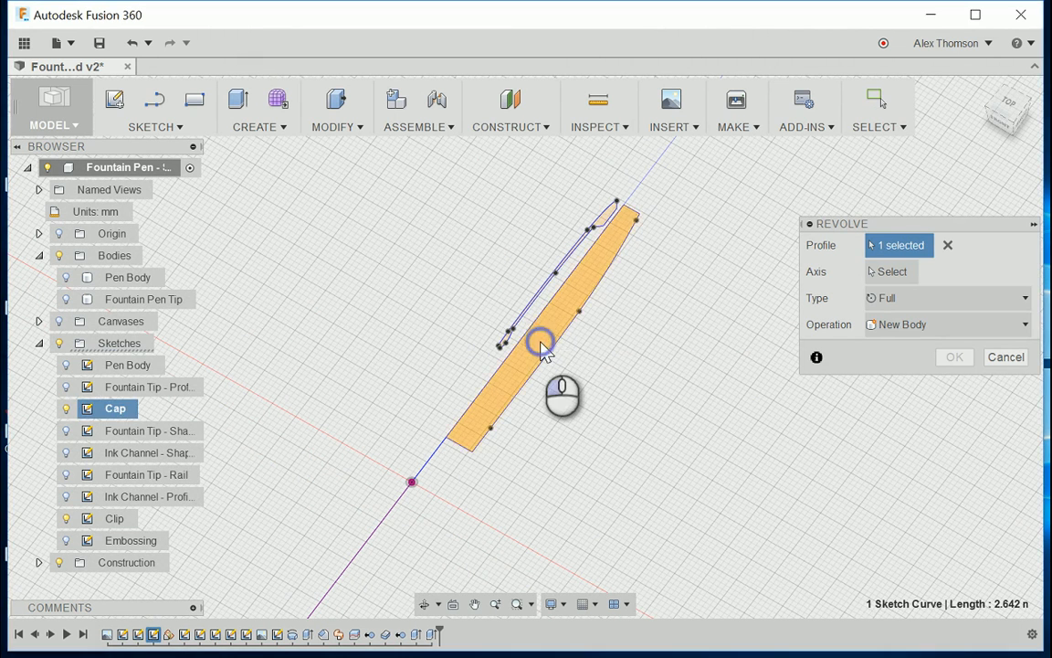
click(892, 271)
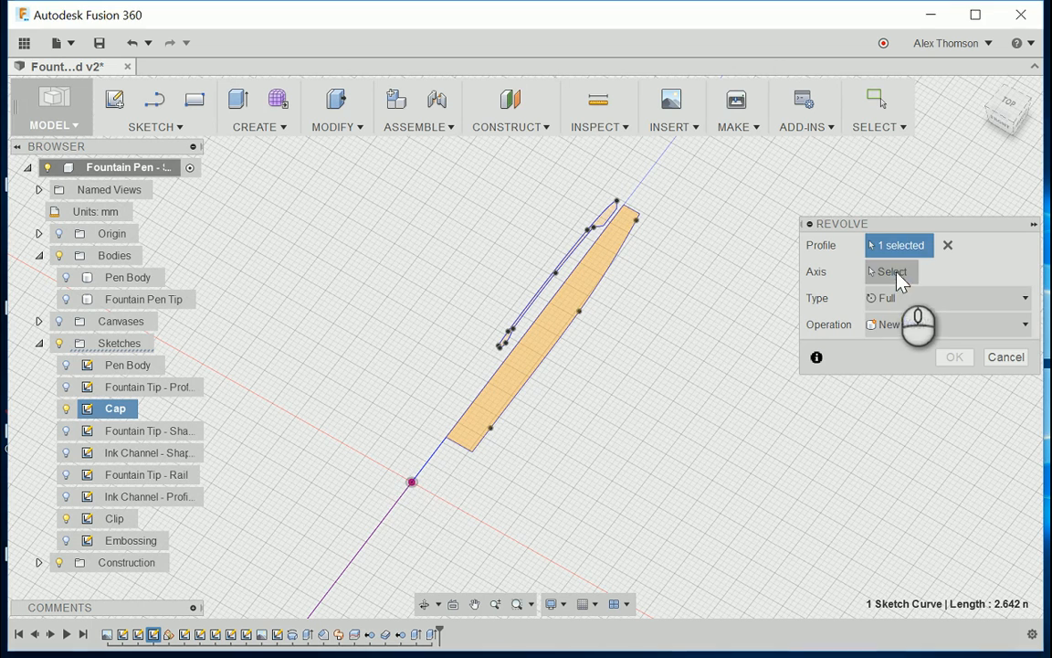
click(491, 391)
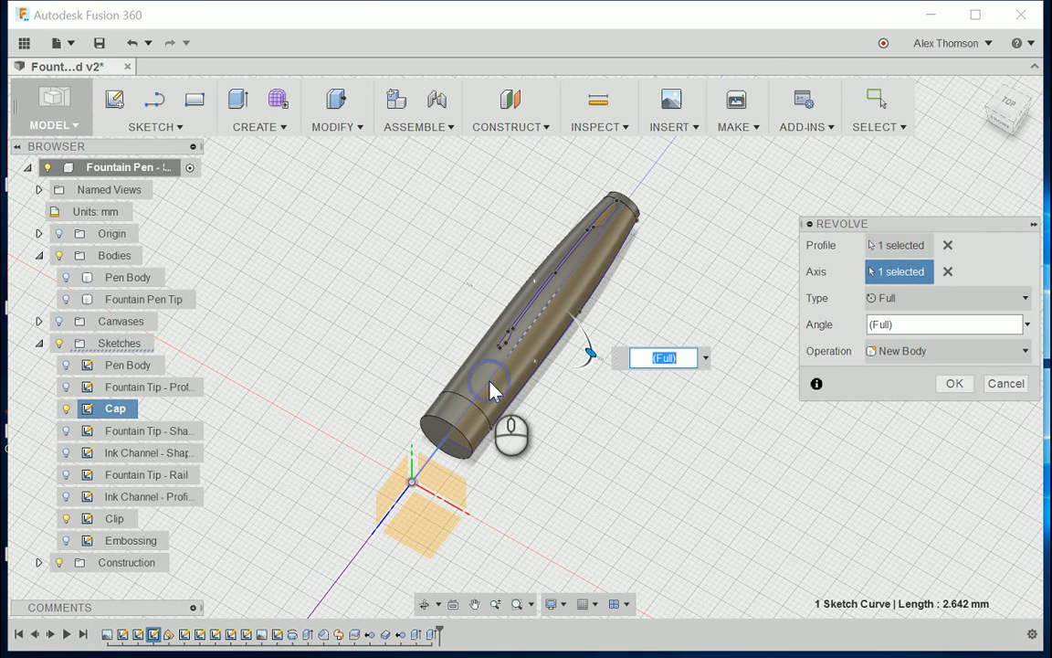
drag(1012, 119, 984, 121)
scroll(736, 367, down, 2)
scroll(742, 376, up, 2)
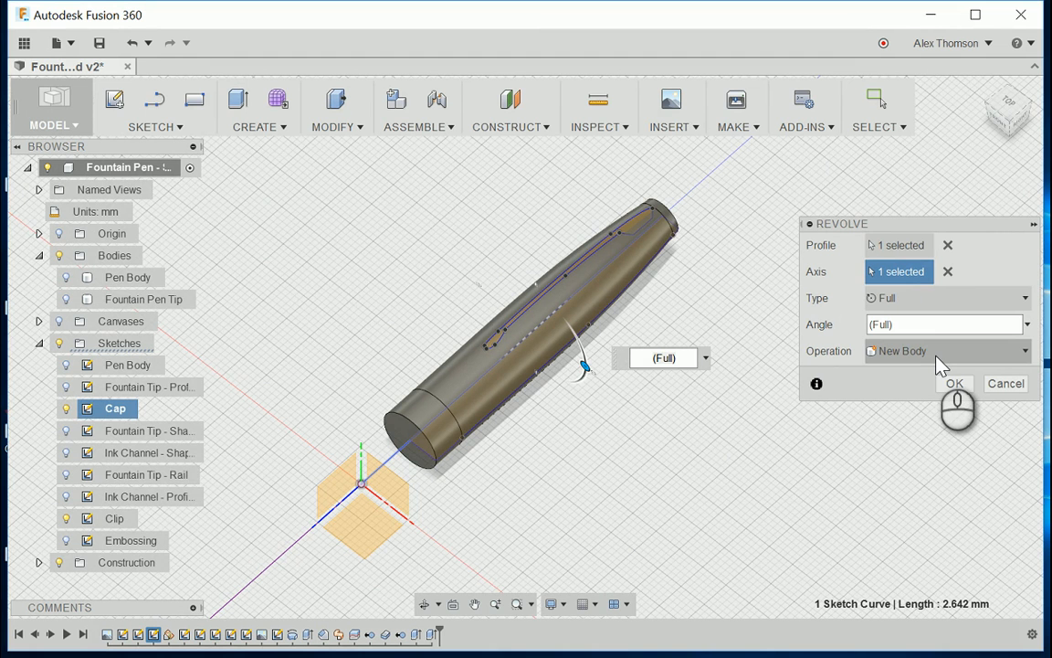
click(966, 390)
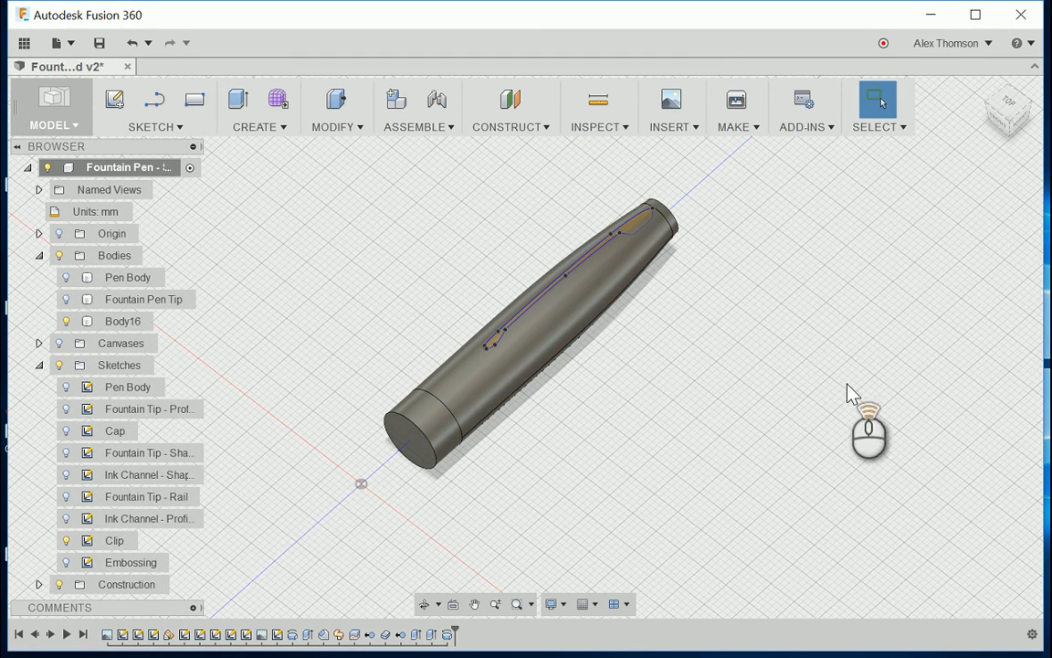
Step: Rename the newly revolved body as Cap
scroll(845, 394, down, 2)
mouse_move(1000, 119)
mouse_down()
mouse_move(986, 86)
mouse_move(1005, 118)
mouse_move(1000, 110)
mouse_up()
scroll(683, 436, up, 3)
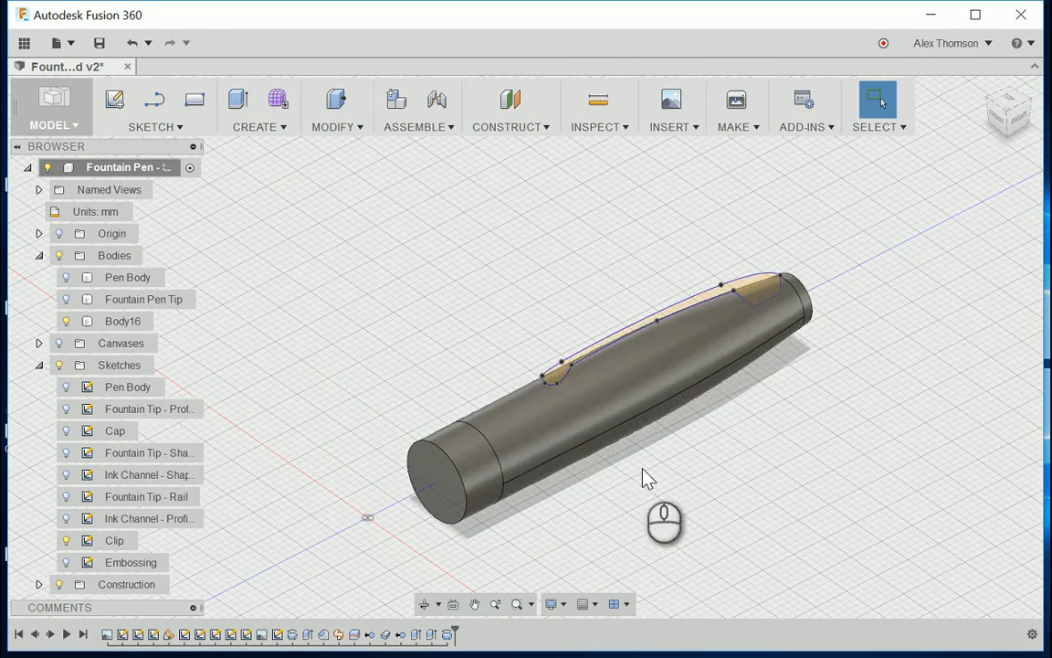
click(119, 328)
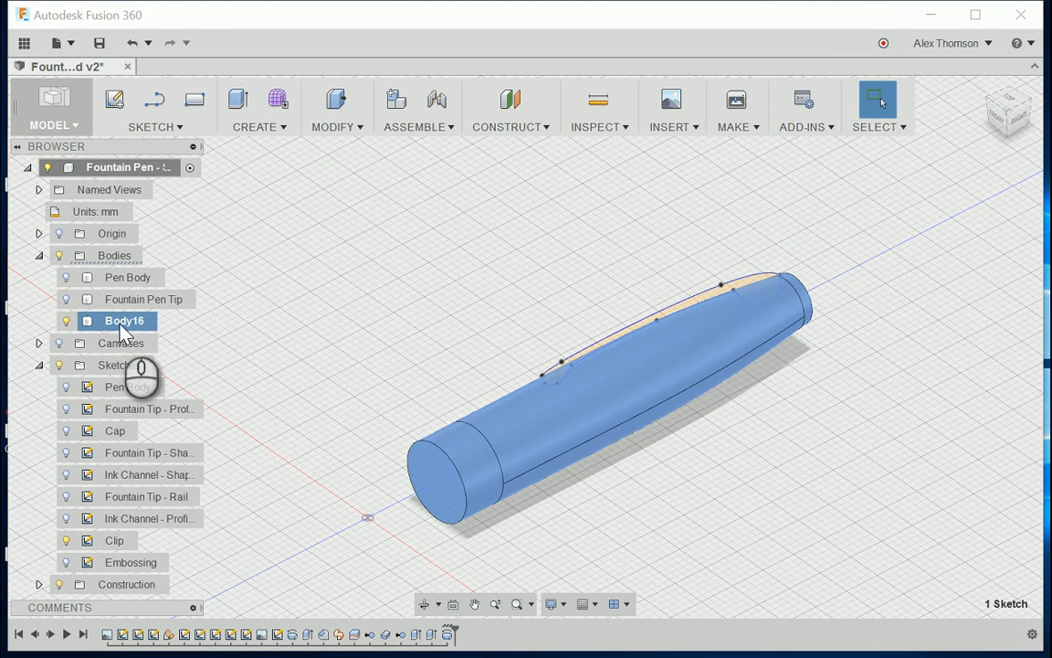
double_click(123, 325)
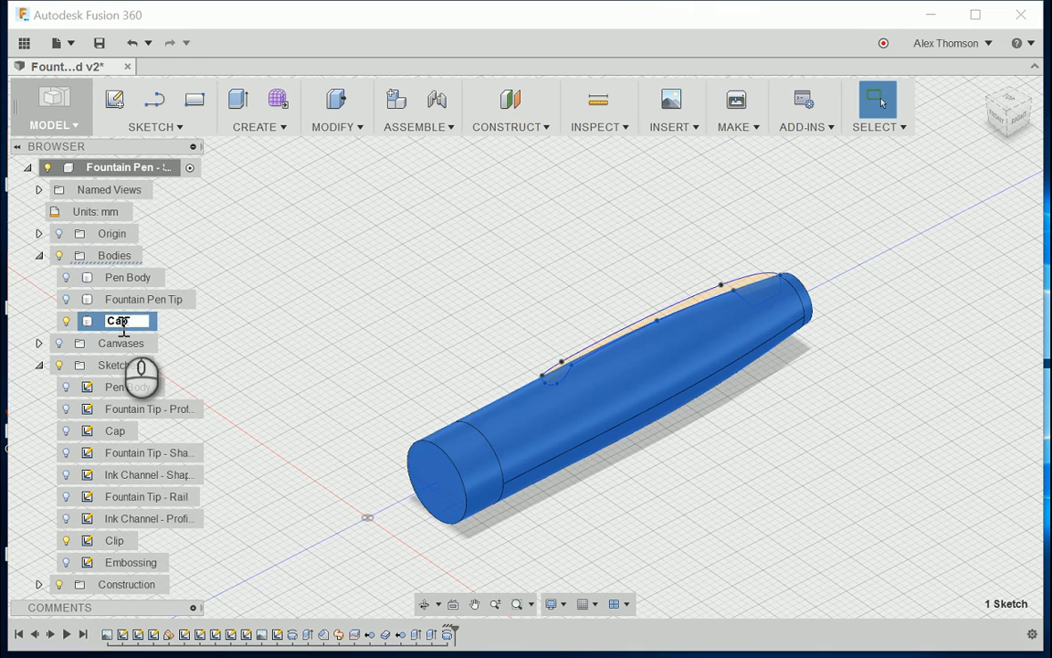
click(587, 225)
scroll(632, 259, down, 2)
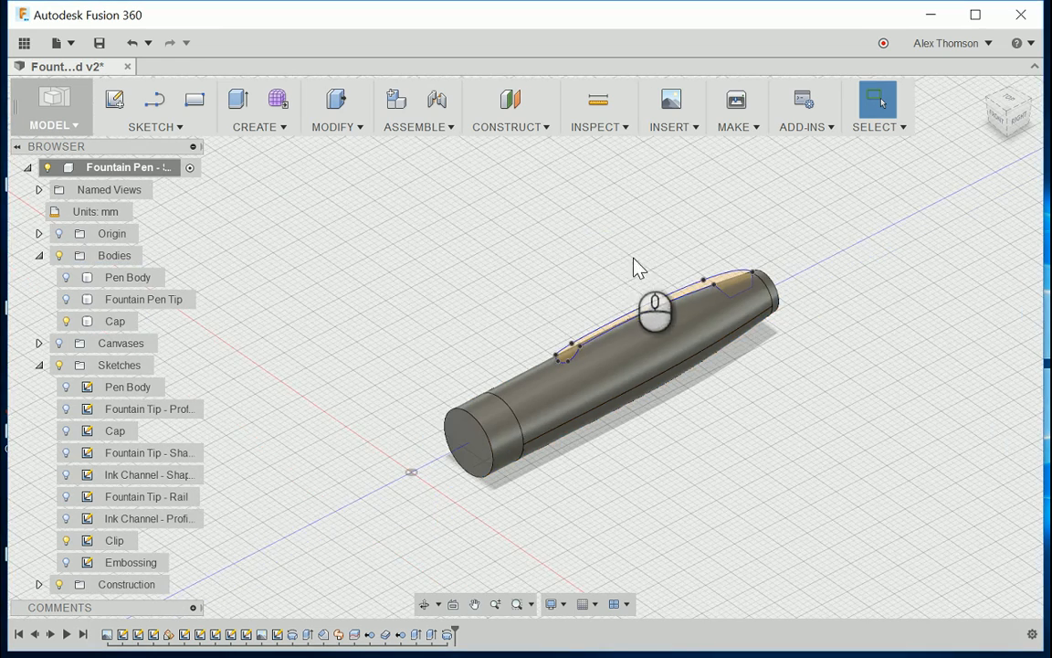
Step: Extrude the Clip sketch profile symmetrically by 2 mm as a new body
scroll(665, 258, up, 3)
scroll(722, 292, down, 2)
scroll(558, 370, up, 2)
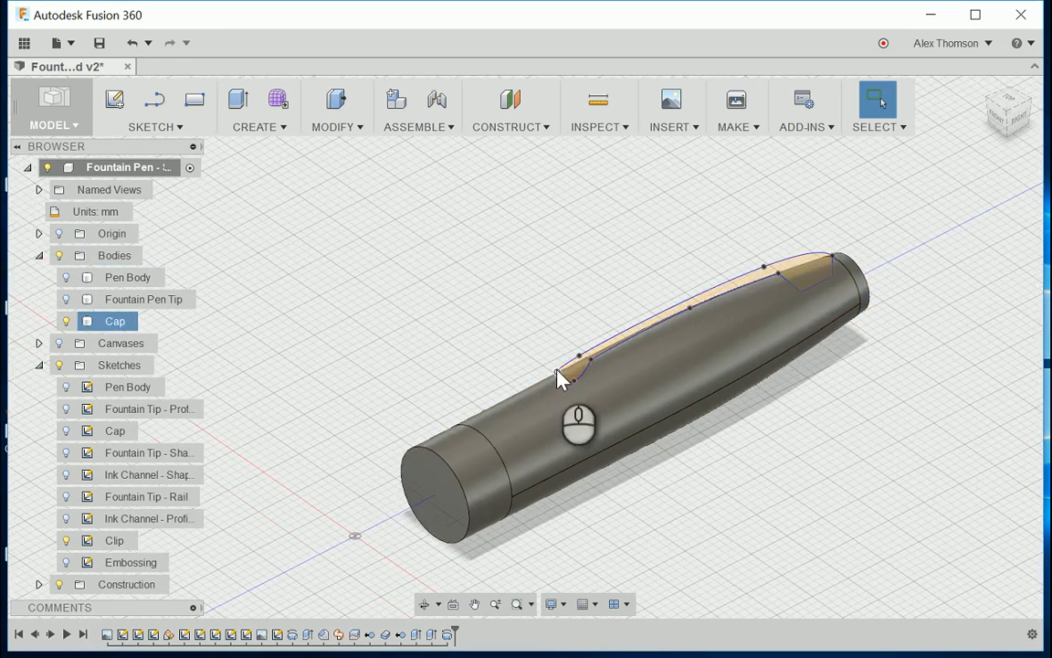
click(238, 105)
click(265, 126)
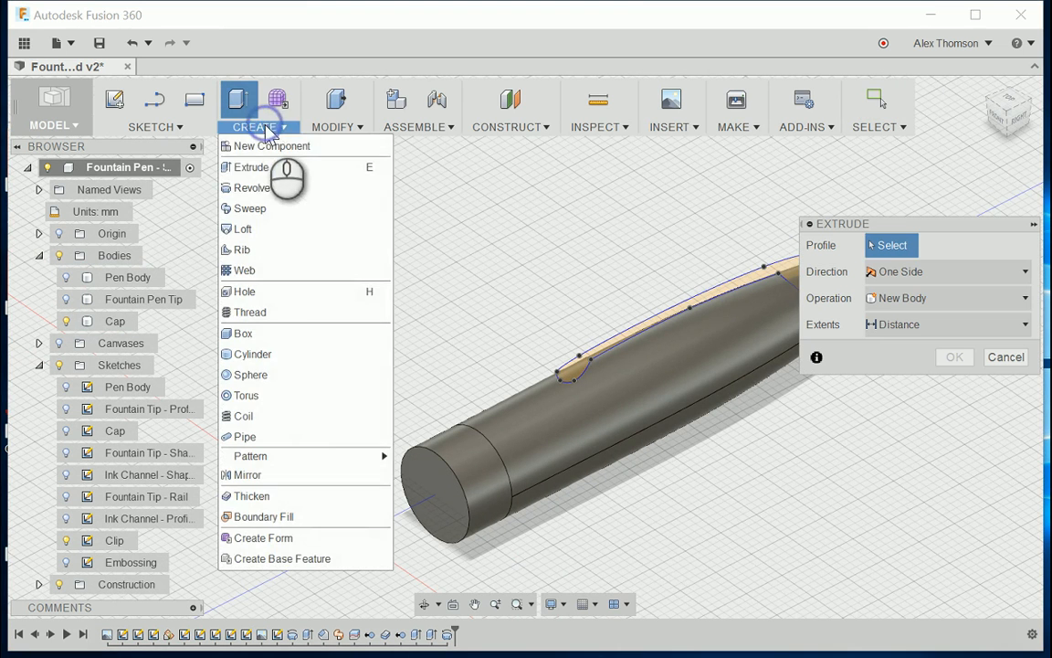
click(270, 165)
scroll(447, 324, down, 3)
scroll(670, 300, up, 4)
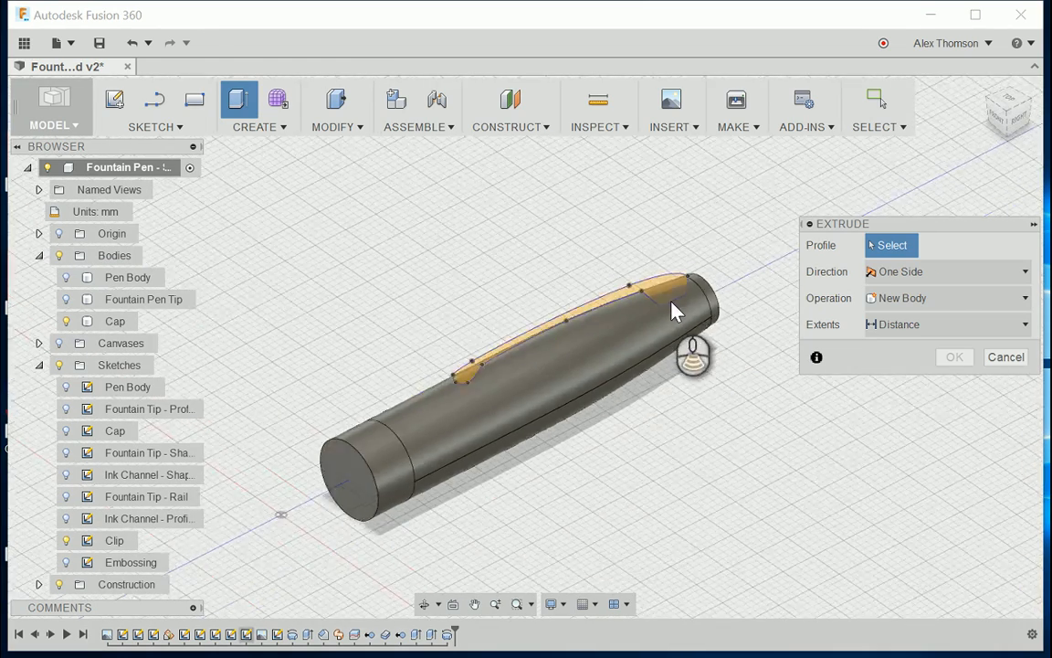
click(659, 292)
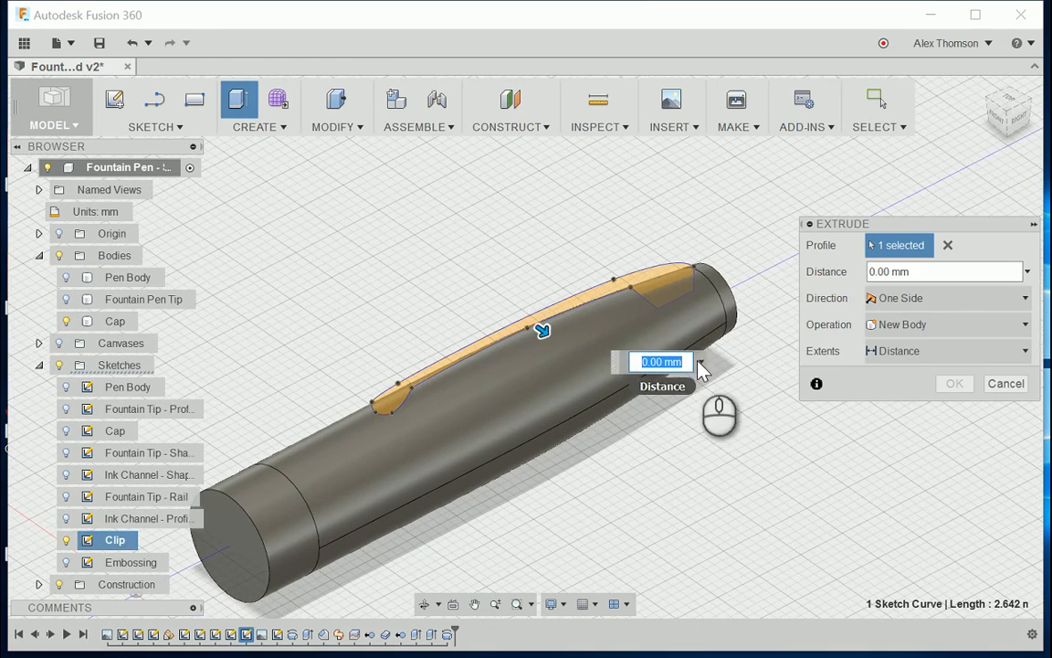
scroll(721, 404, down, 1)
scroll(722, 407, down, 1)
scroll(714, 435, up, 1)
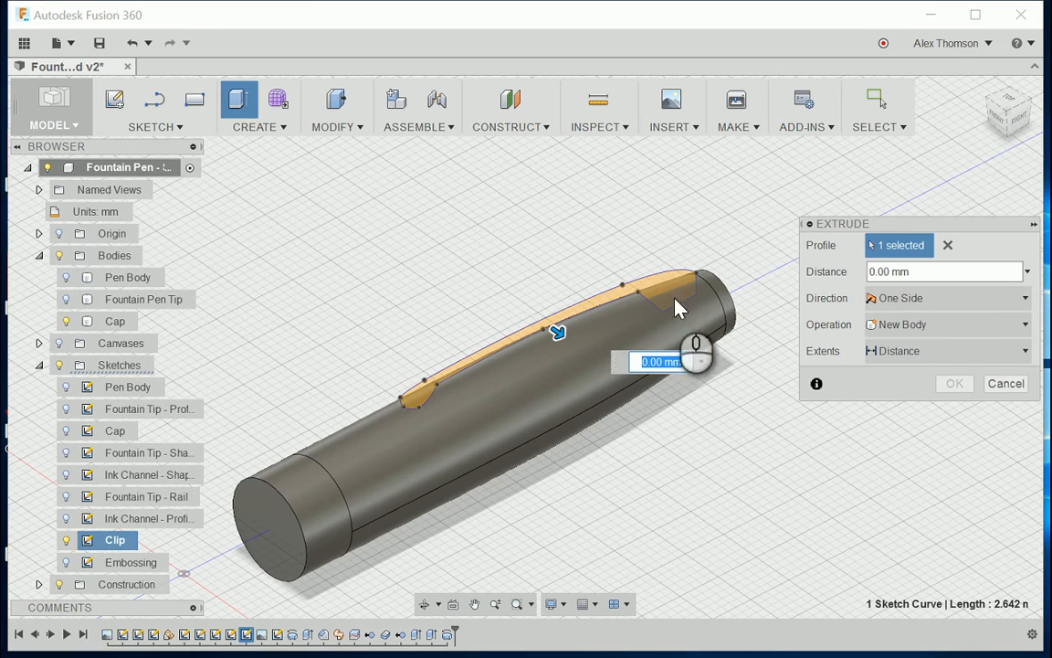
drag(998, 110, 962, 164)
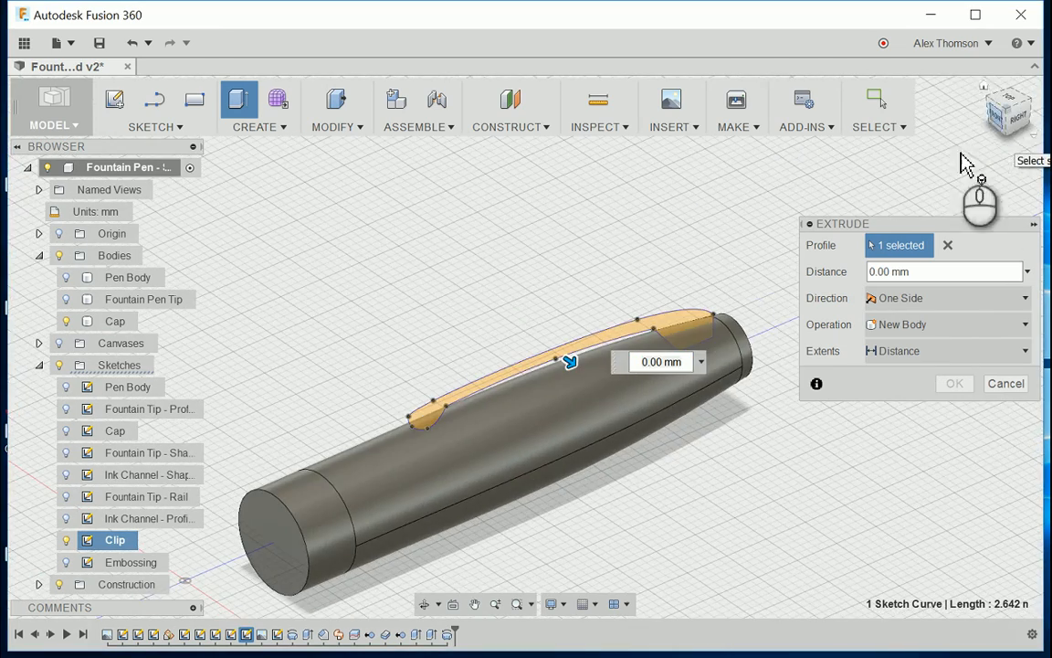
click(889, 306)
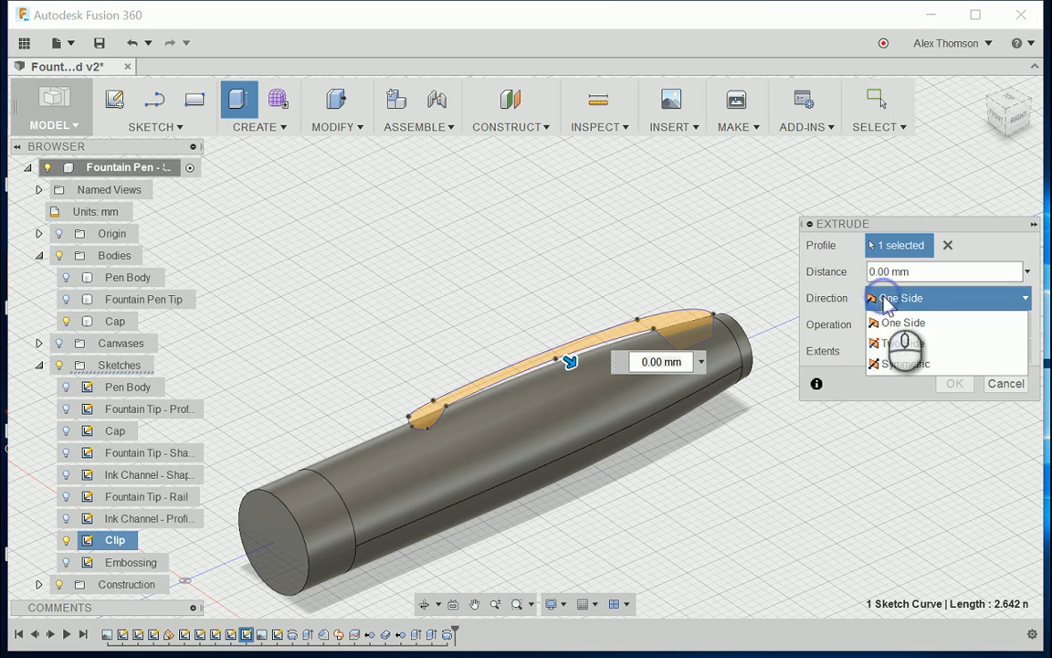
click(904, 363)
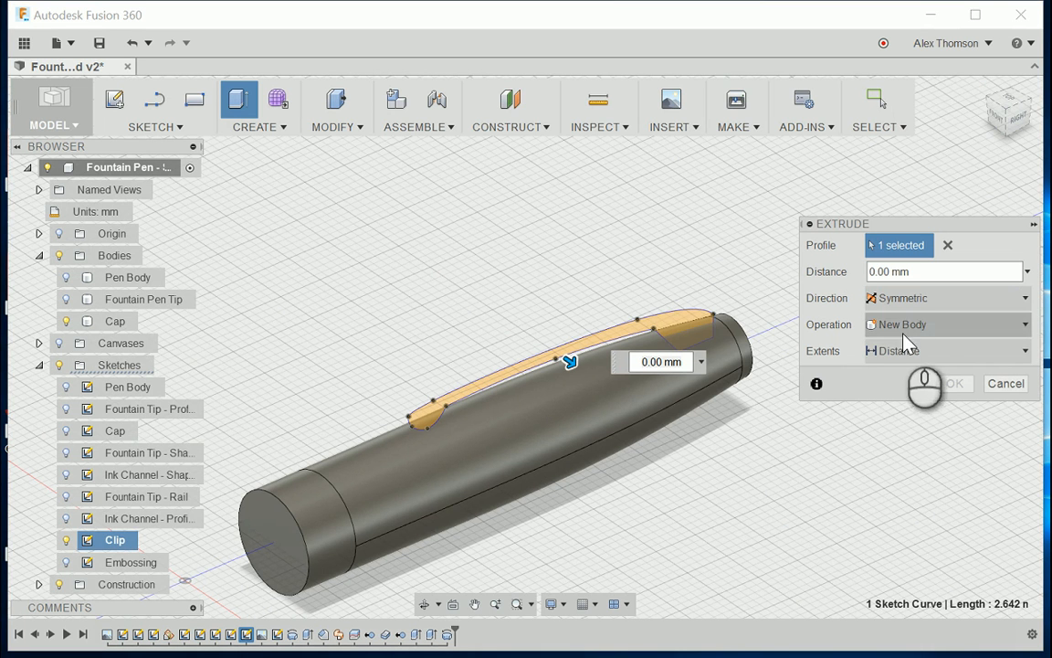
scroll(582, 365, up, 2)
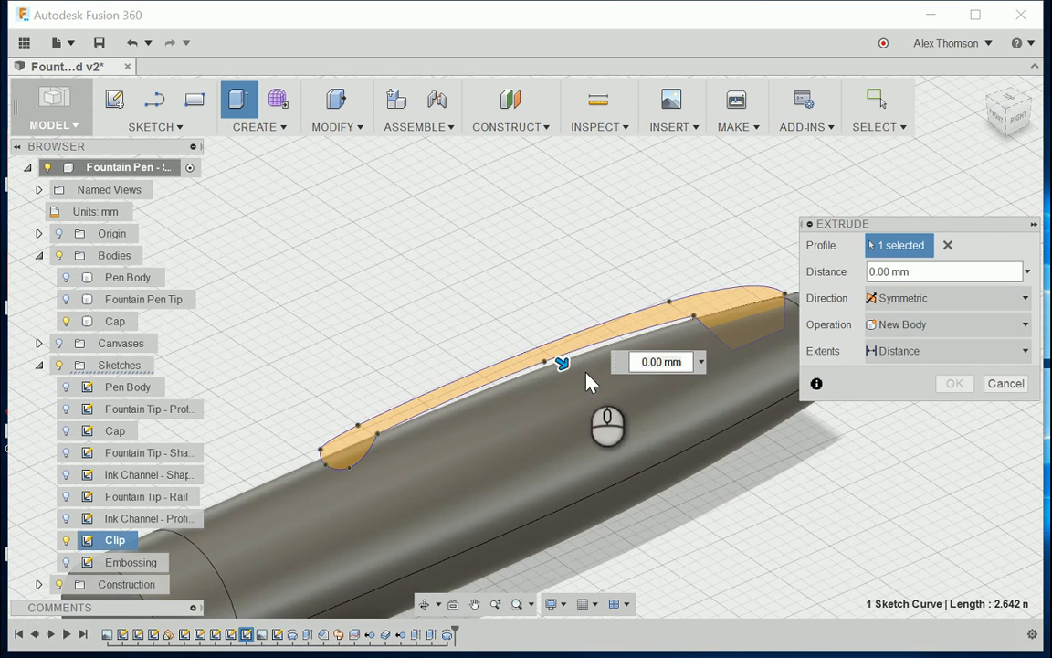
drag(560, 361, 577, 373)
click(986, 354)
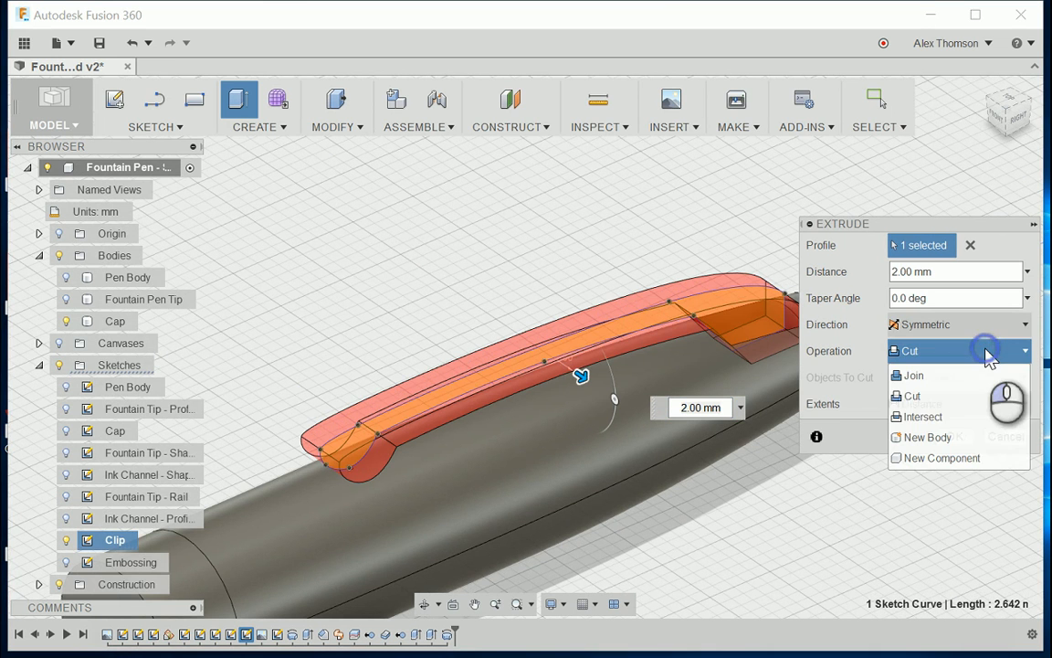
click(969, 438)
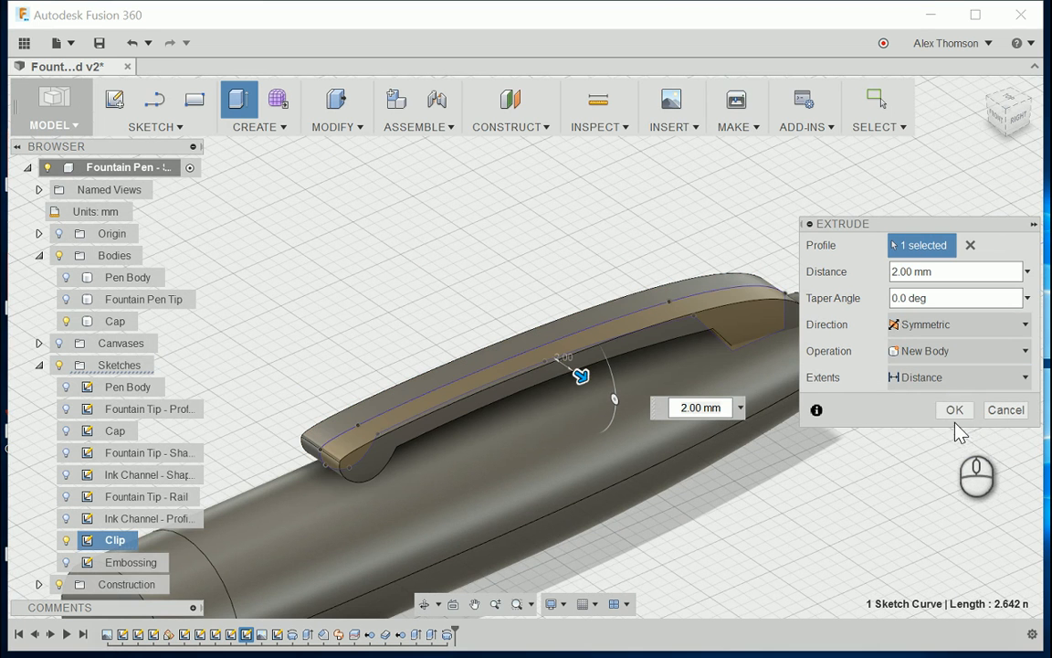
click(955, 416)
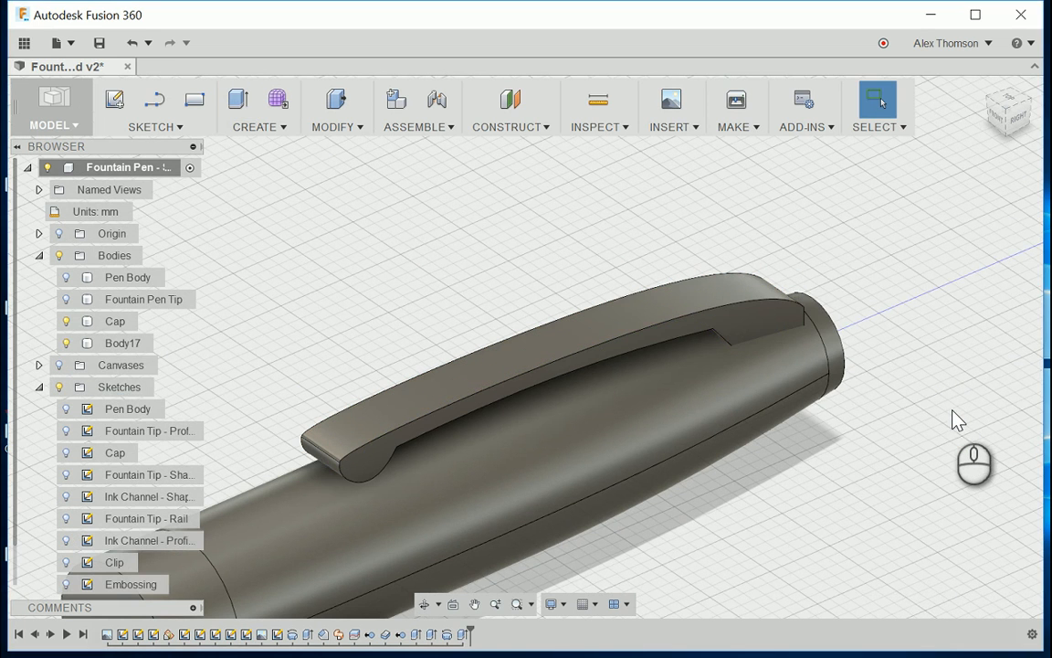
Step: Rename the extruded clip body as Clip
scroll(941, 356, down, 3)
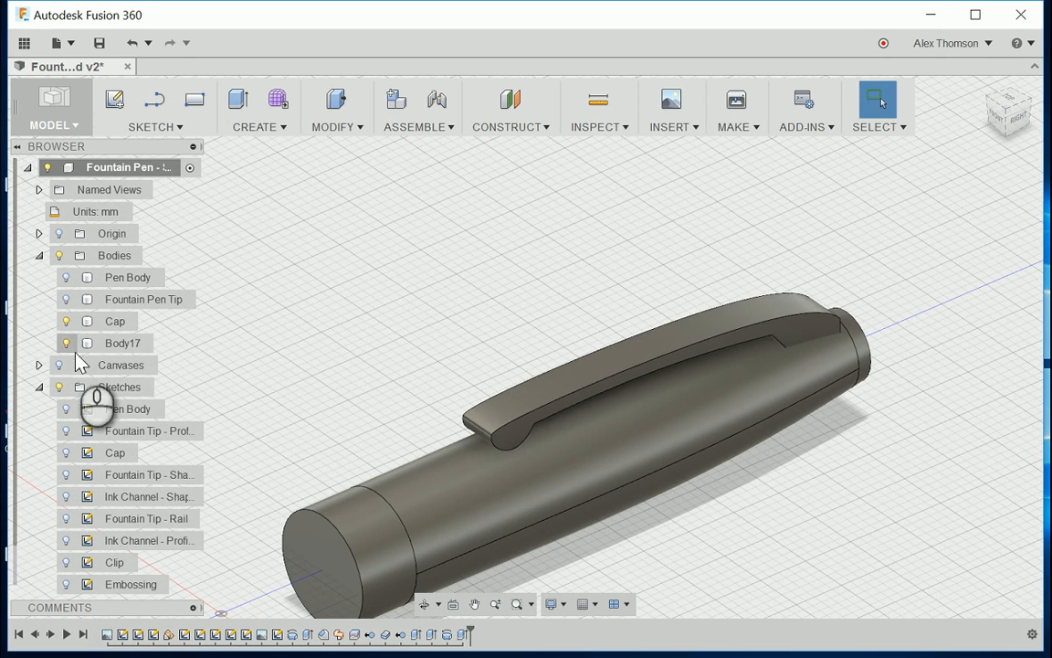
click(123, 343)
double_click(127, 343)
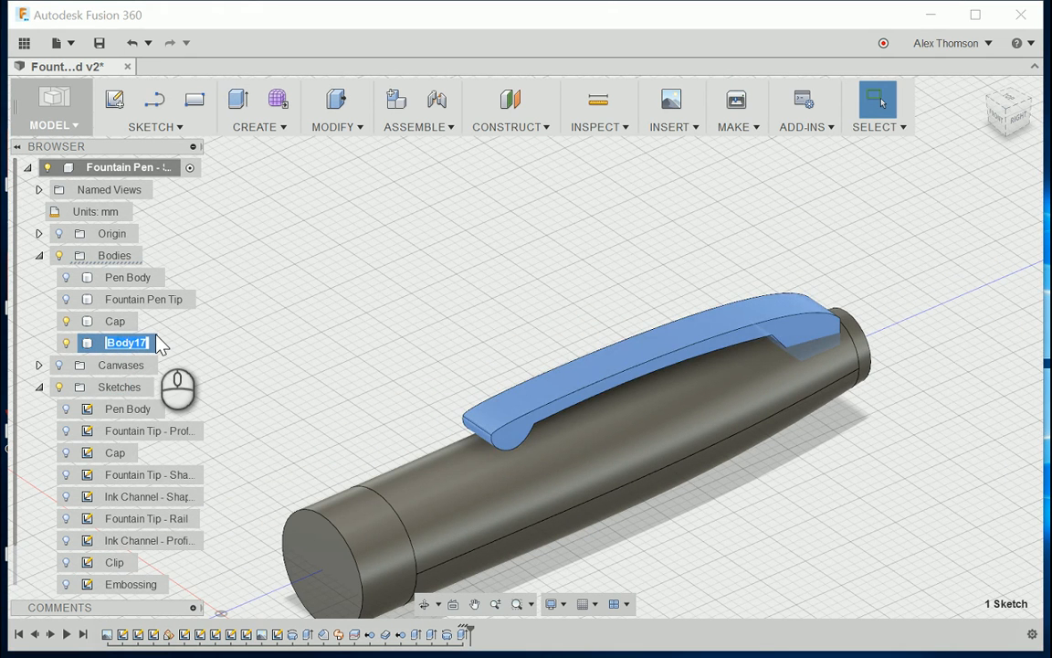
text(Clip)
key(Return)
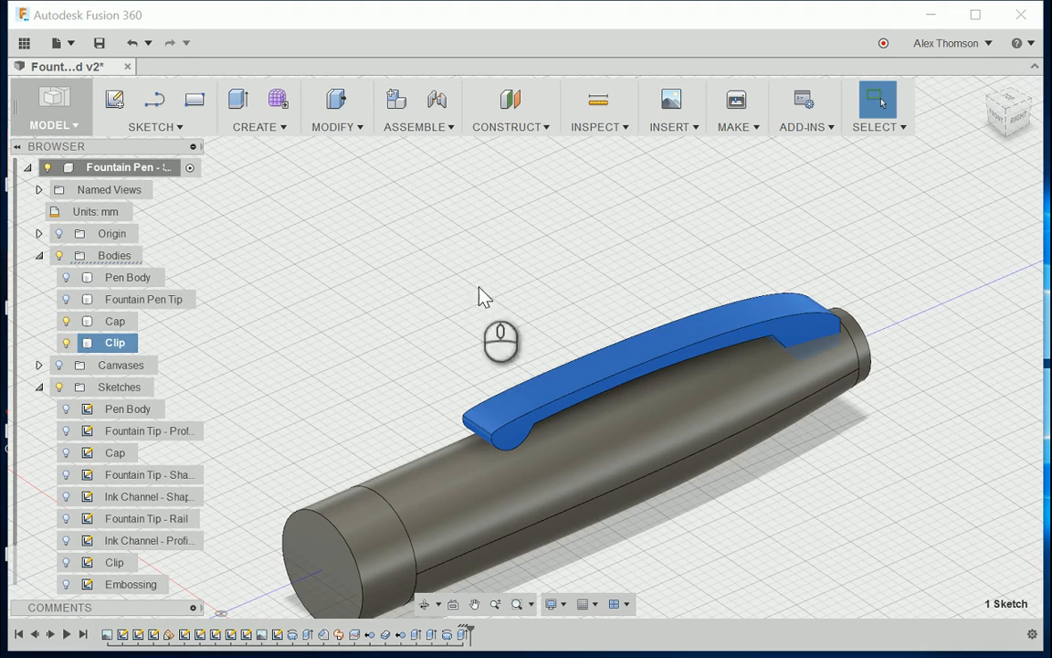
click(568, 259)
scroll(808, 247, down, 2)
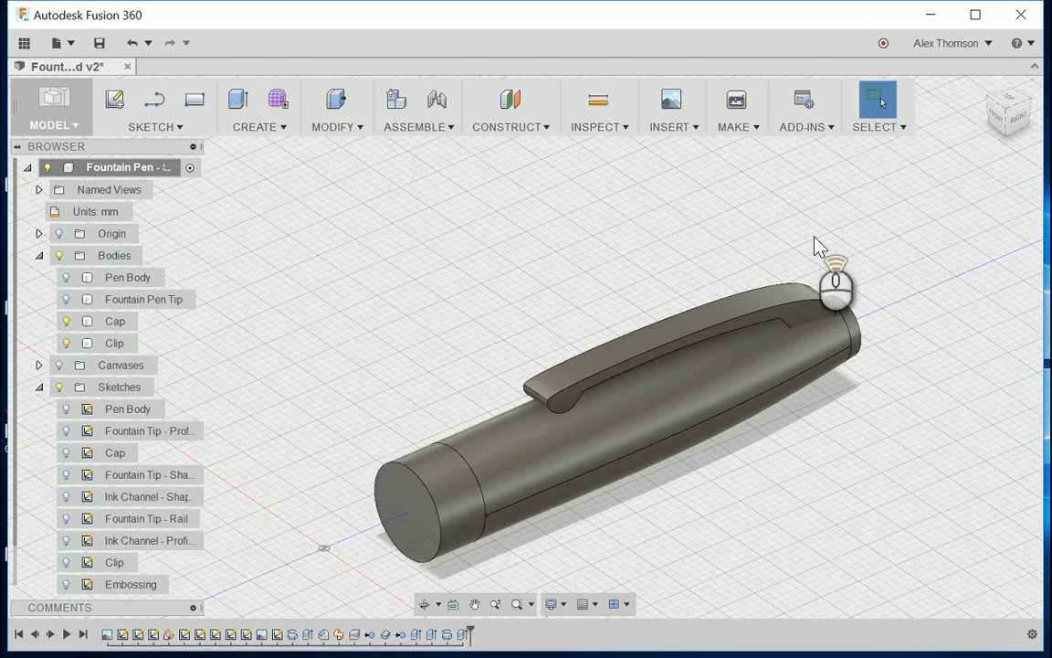
Step: Examine the Cap body and its flat end face where the pen body enters
scroll(791, 373, down, 1)
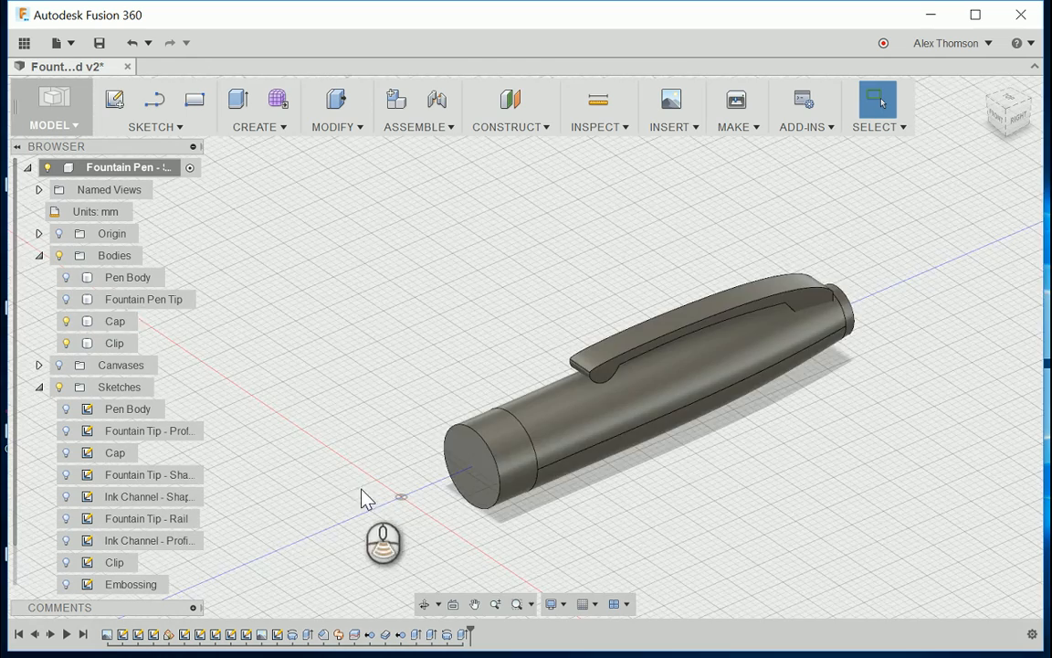
scroll(469, 482, up, 2)
scroll(497, 477, down, 3)
scroll(506, 475, up, 3)
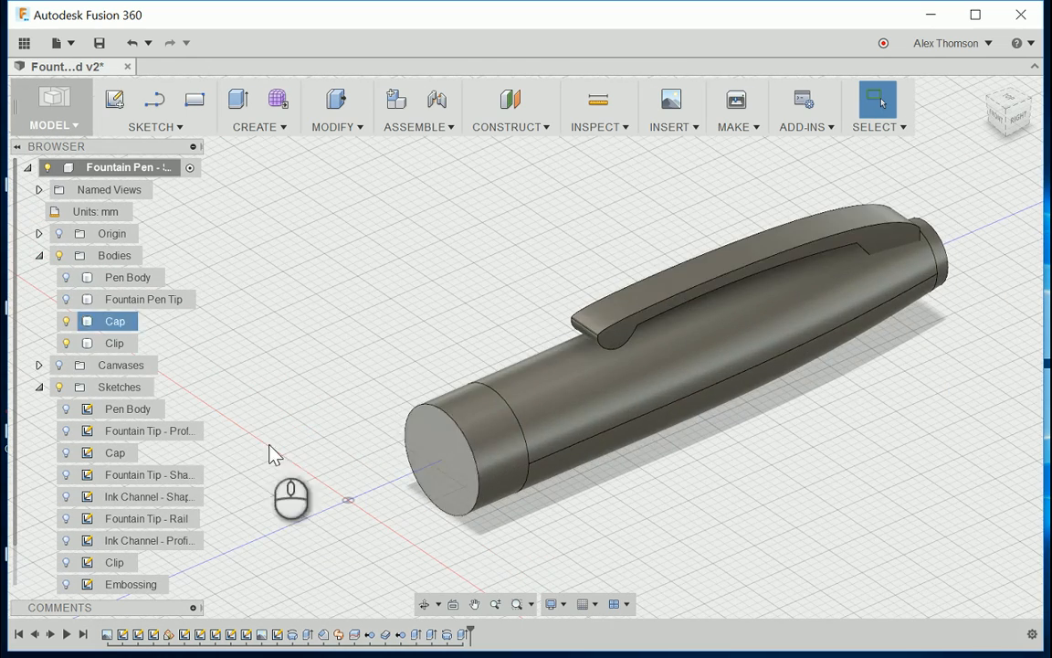
click(117, 321)
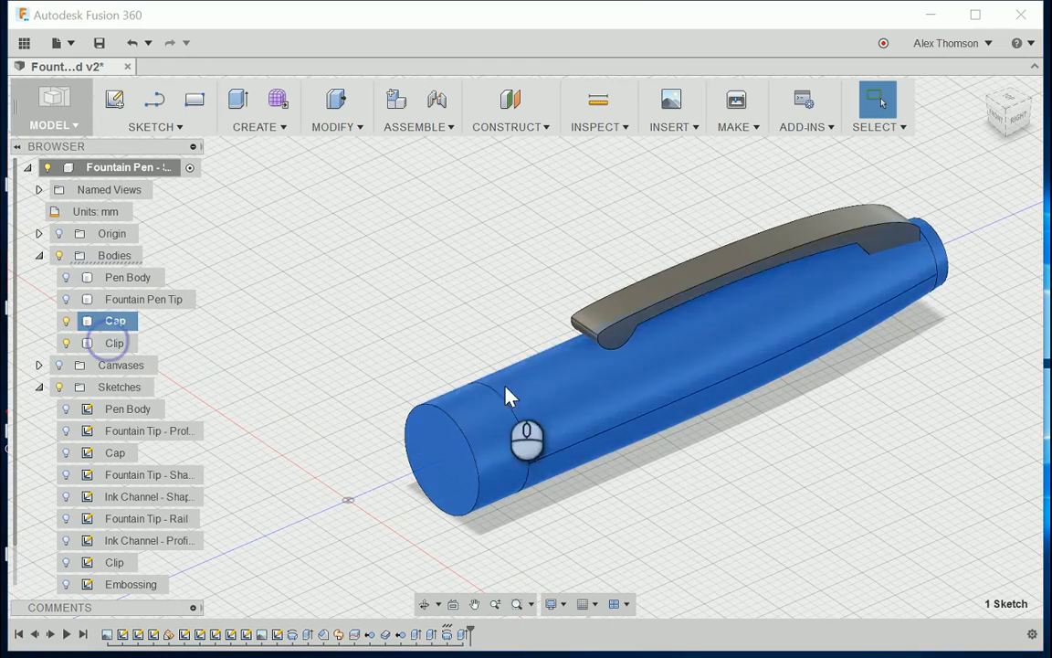
scroll(429, 475, up, 2)
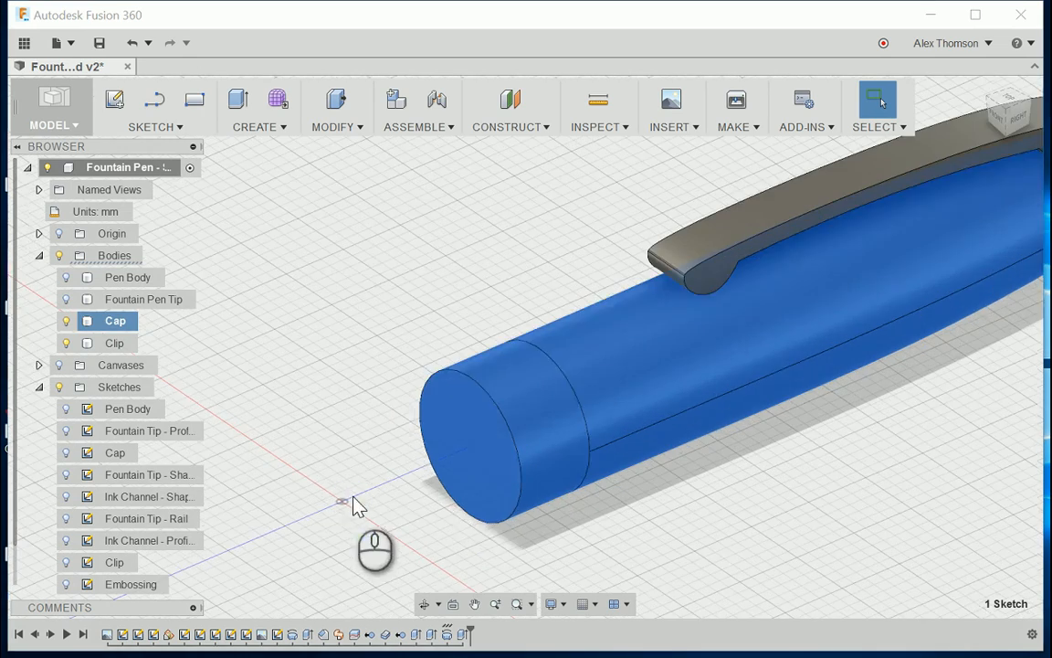
click(355, 501)
scroll(402, 411, down, 4)
scroll(453, 439, up, 2)
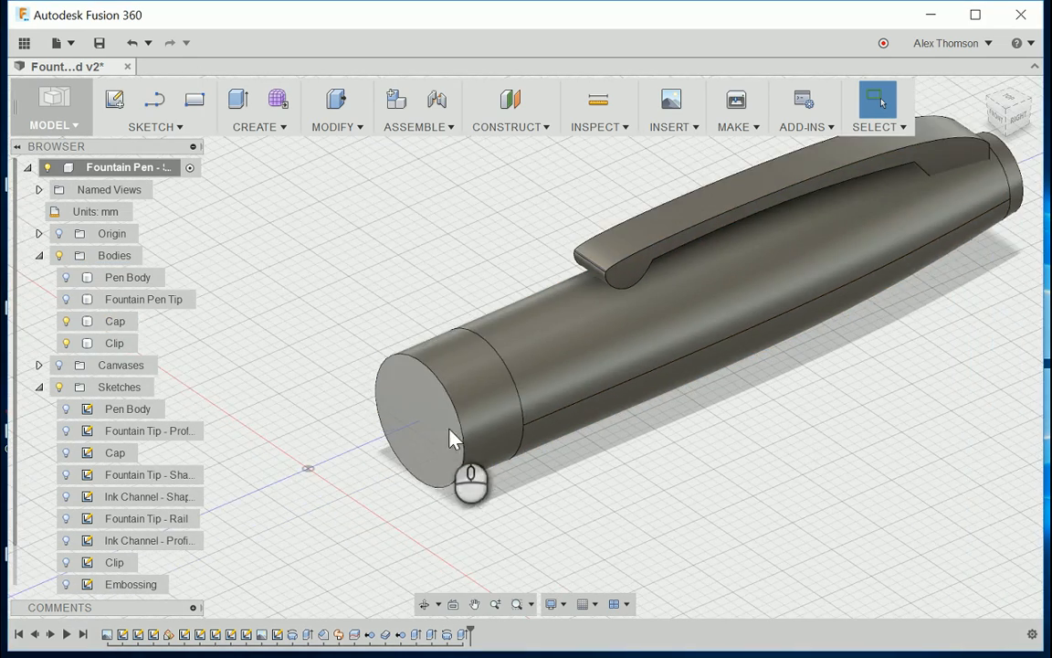
scroll(566, 452, down, 2)
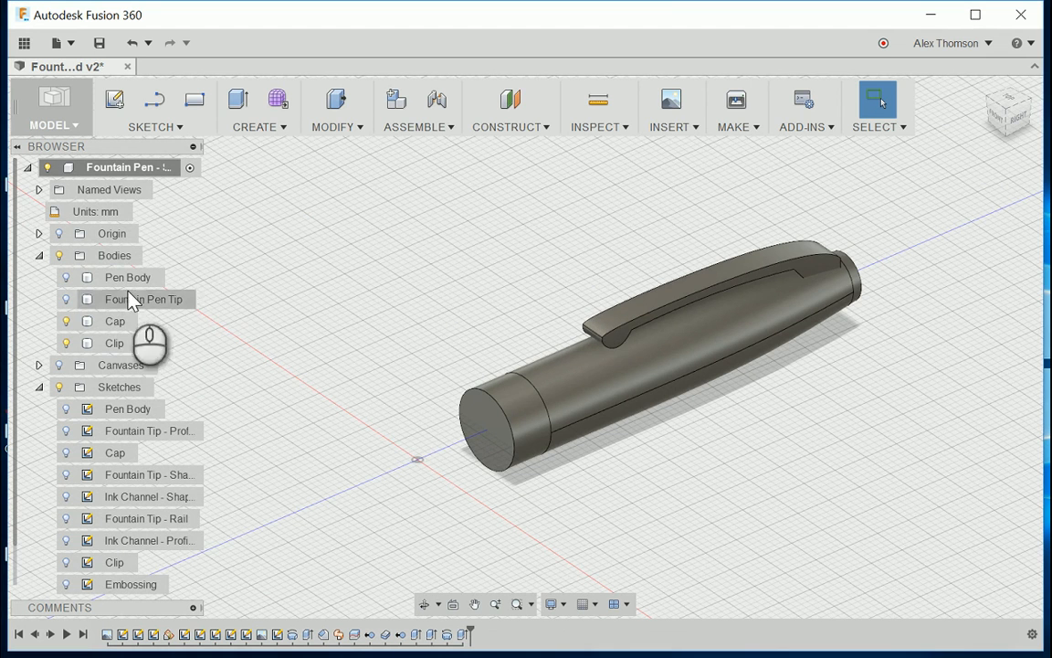
Step: Show the Pen Body body and start a Combine with the Cap as the target body
click(68, 276)
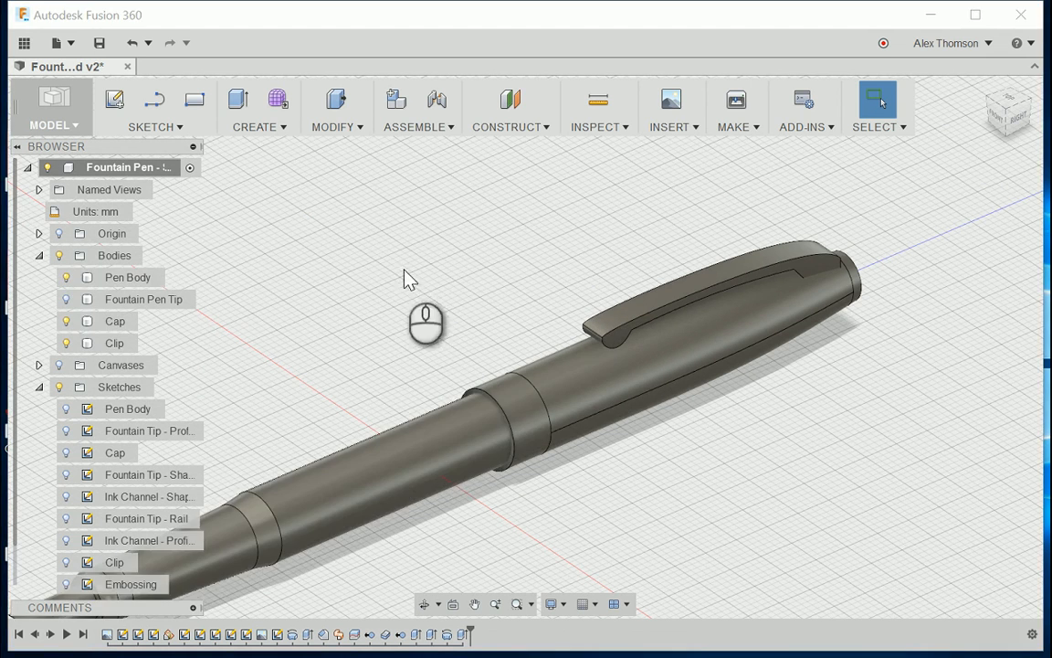
scroll(498, 351, up, 5)
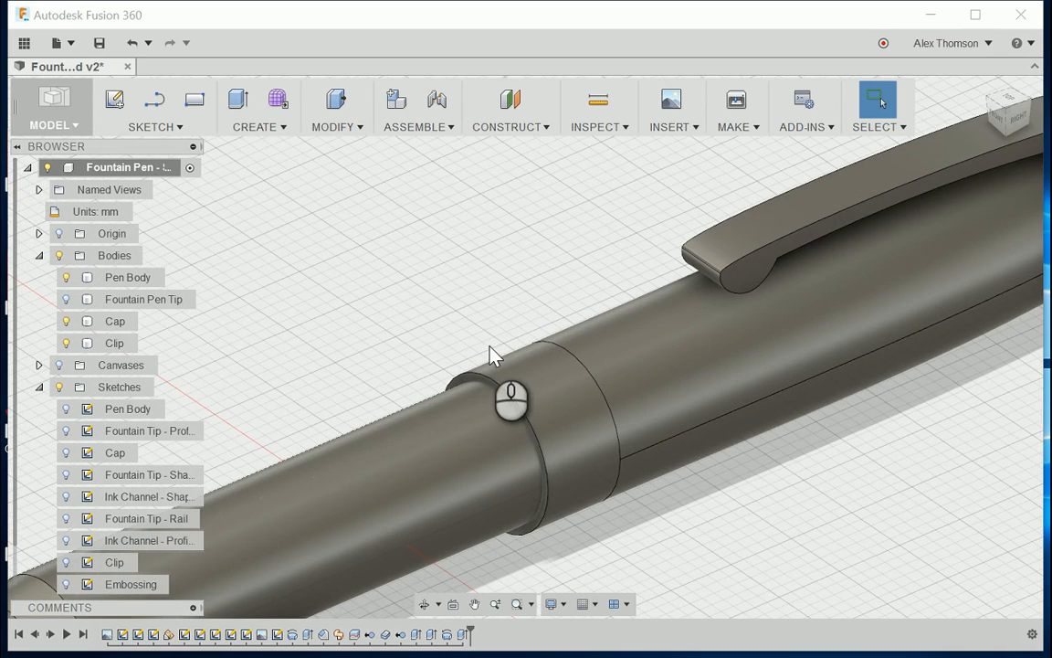
click(336, 126)
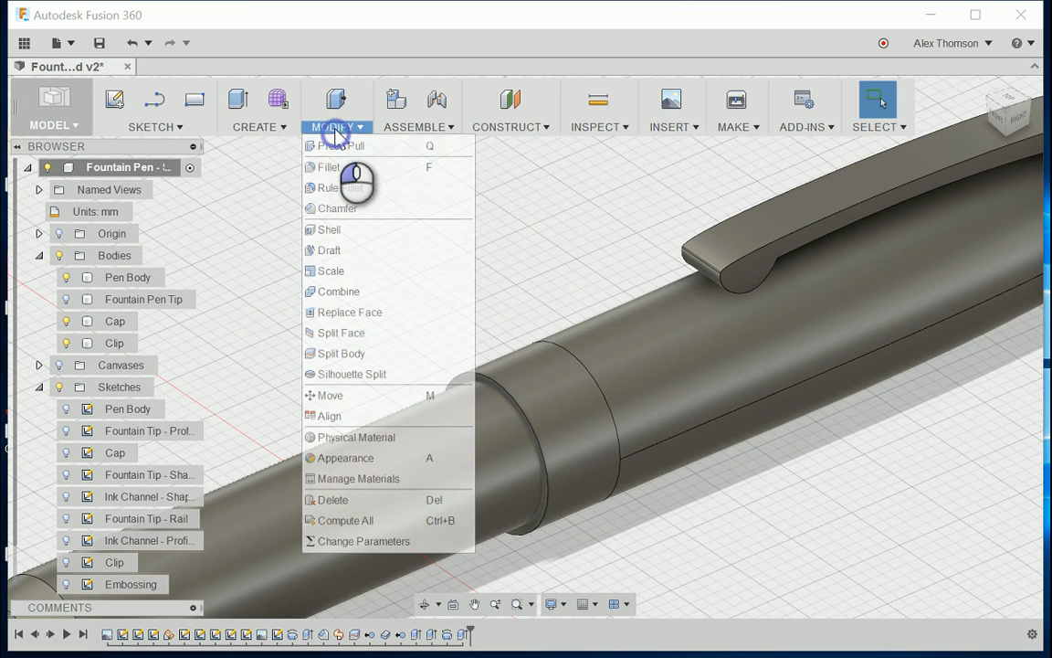
click(363, 294)
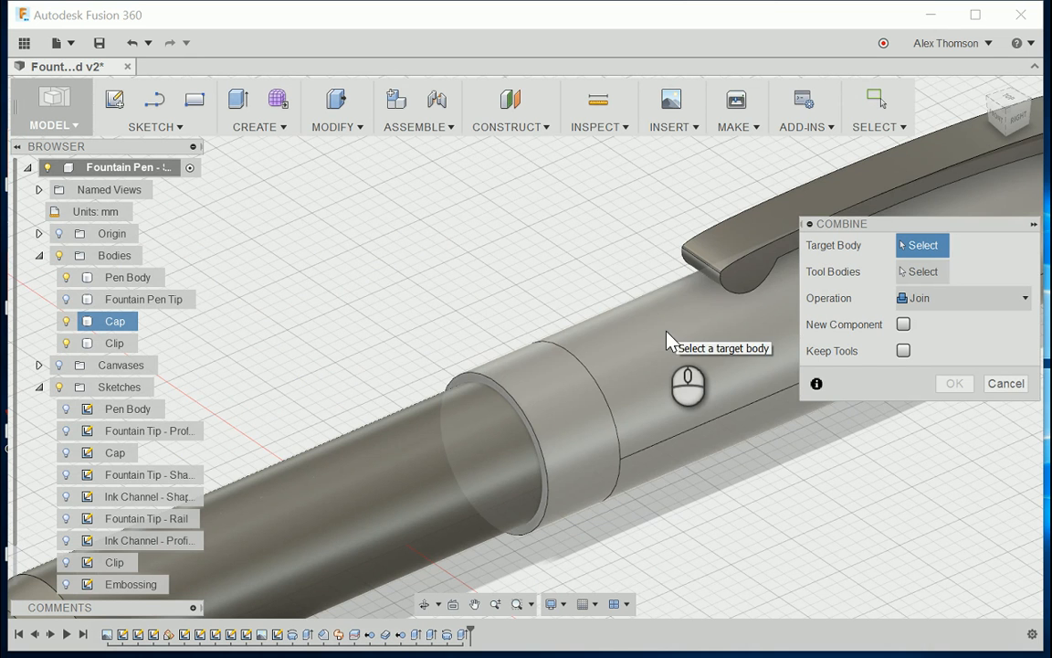
click(667, 332)
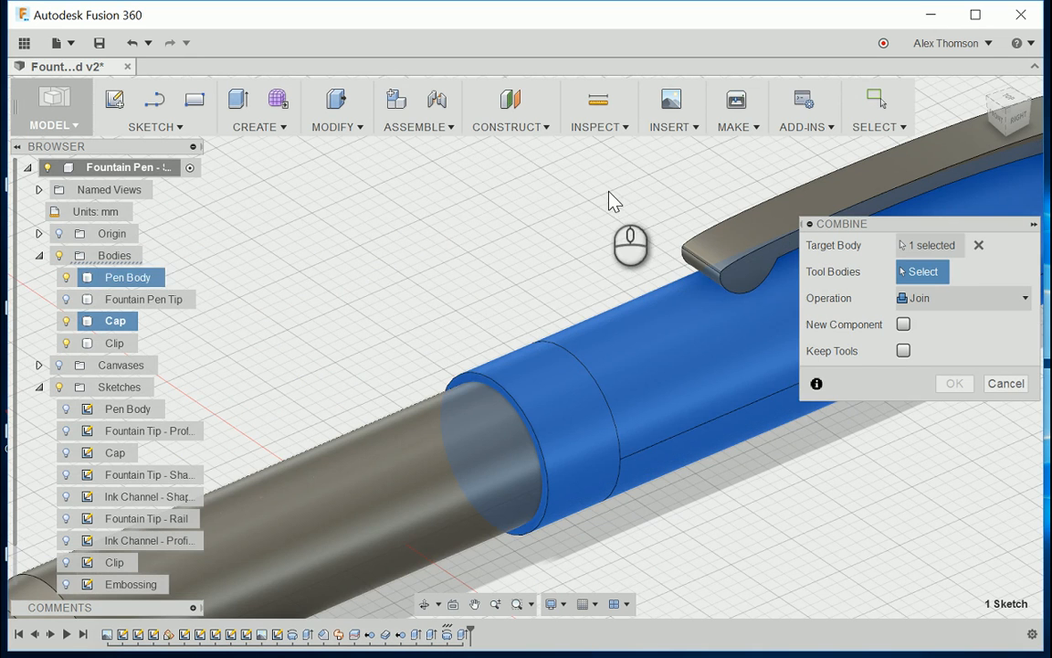
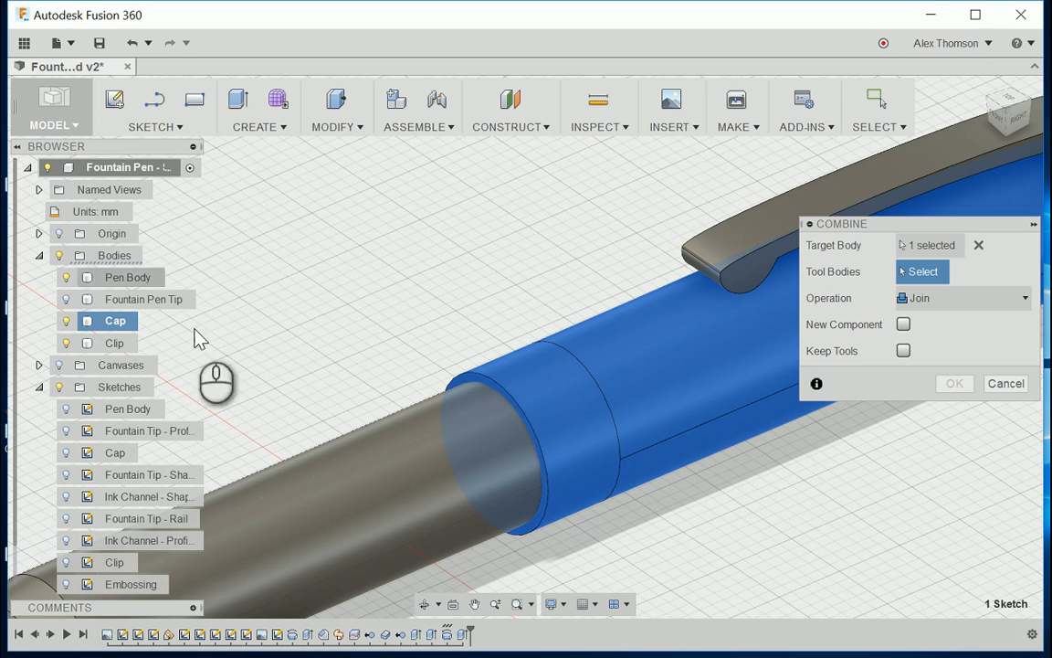
Step: Cut the Pen Body out of the Cap with Combine, keeping the tool body
click(387, 469)
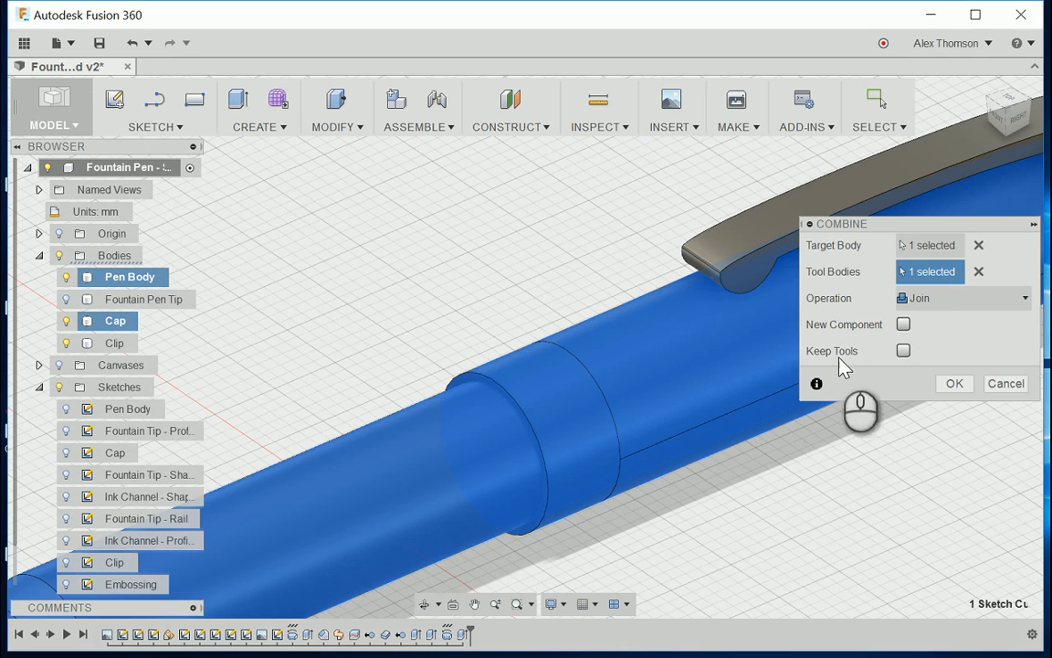
click(939, 302)
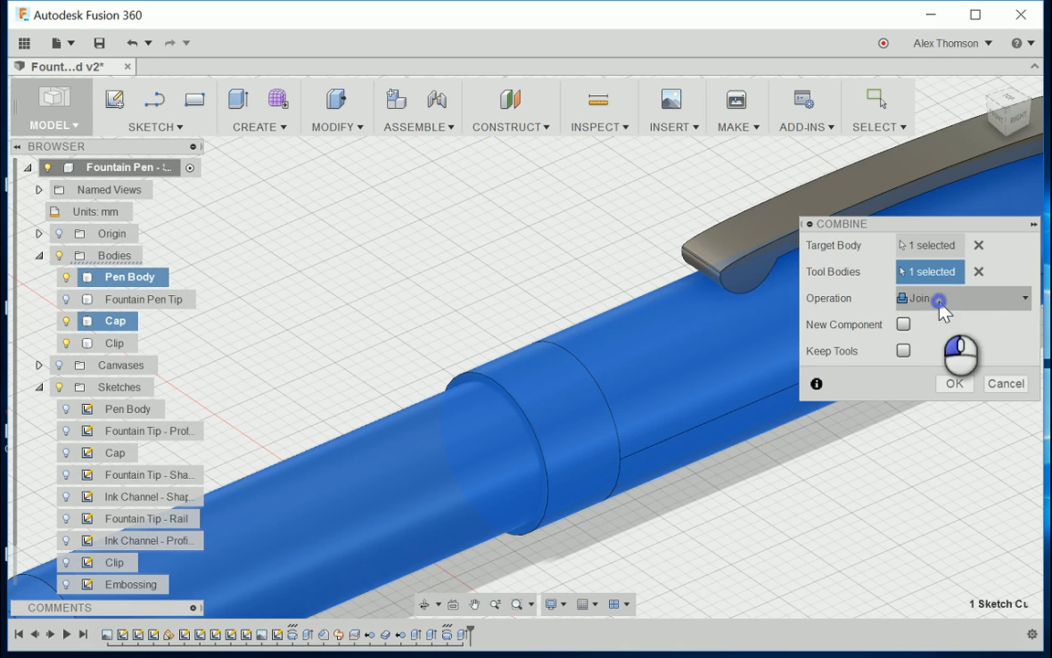
click(950, 342)
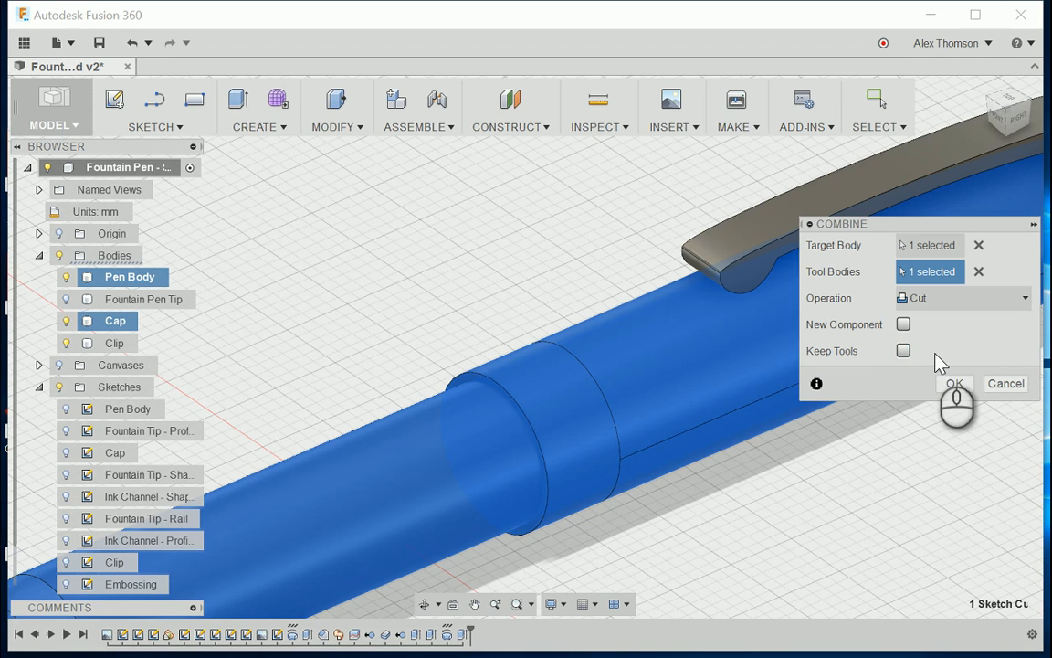
click(904, 352)
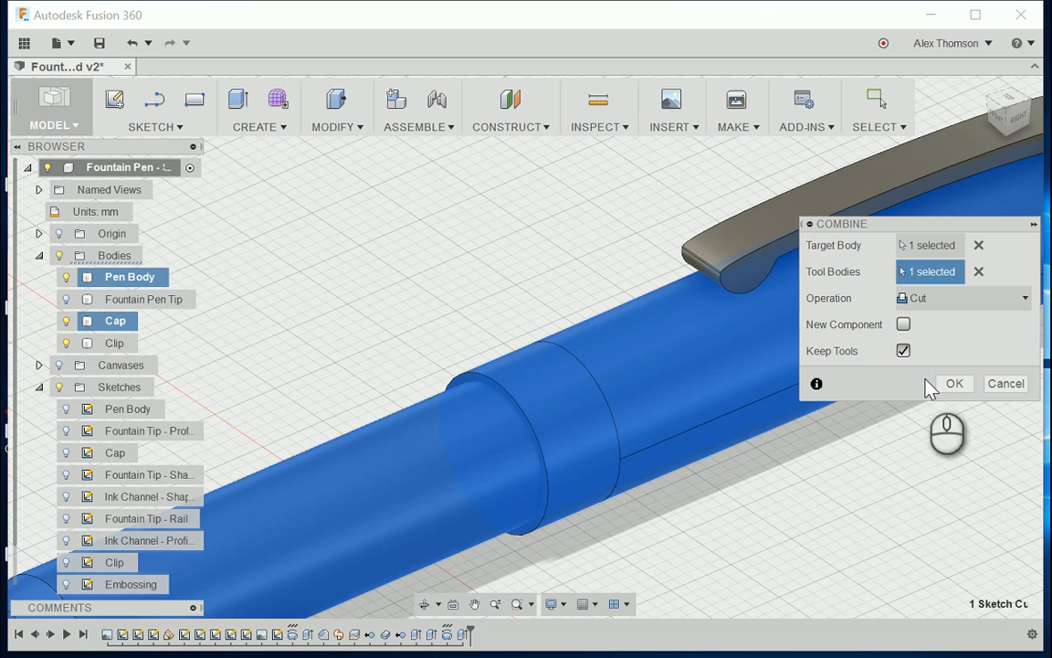
click(940, 385)
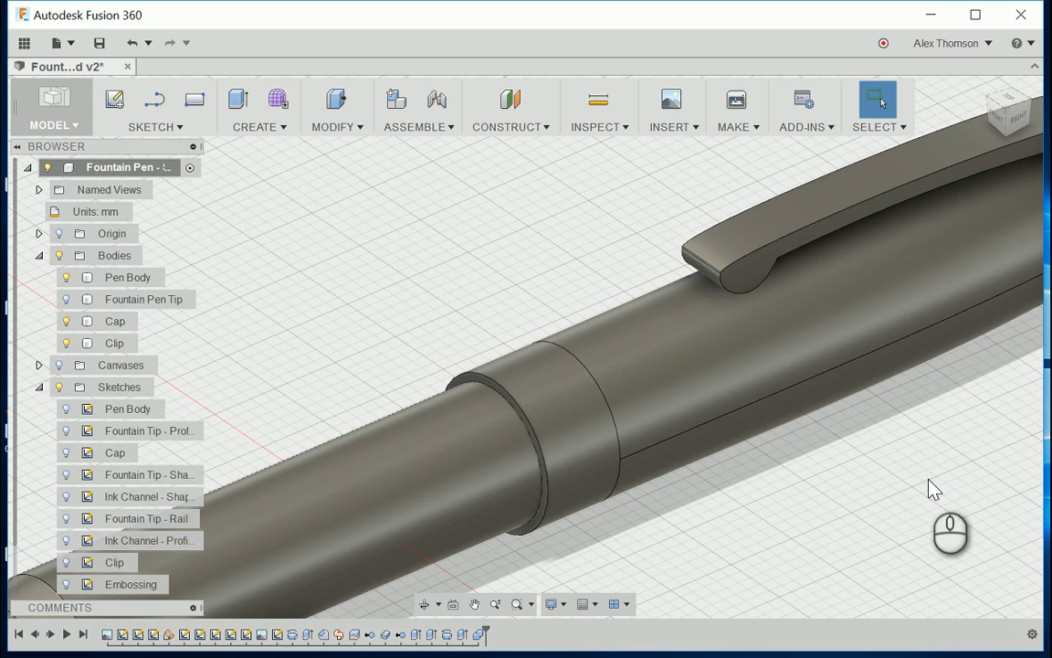
Step: Hide the Pen Body body and examine the Cap's hollow interior from its open end
click(66, 275)
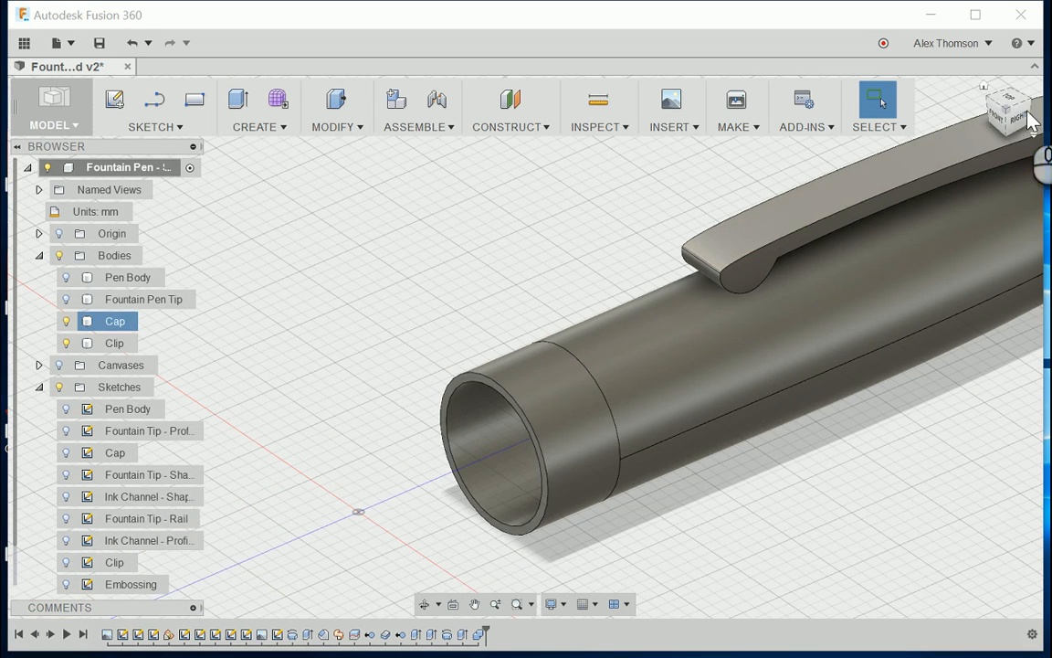
drag(1021, 114, 1051, 112)
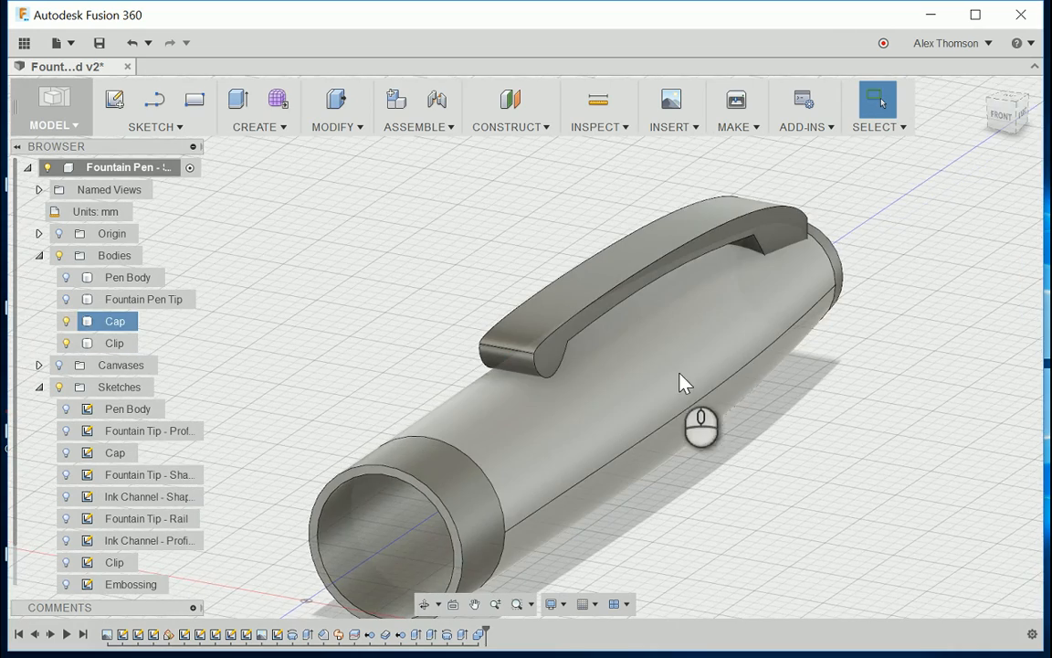
middle_drag(660, 392, 768, 293)
drag(1008, 137, 1042, 108)
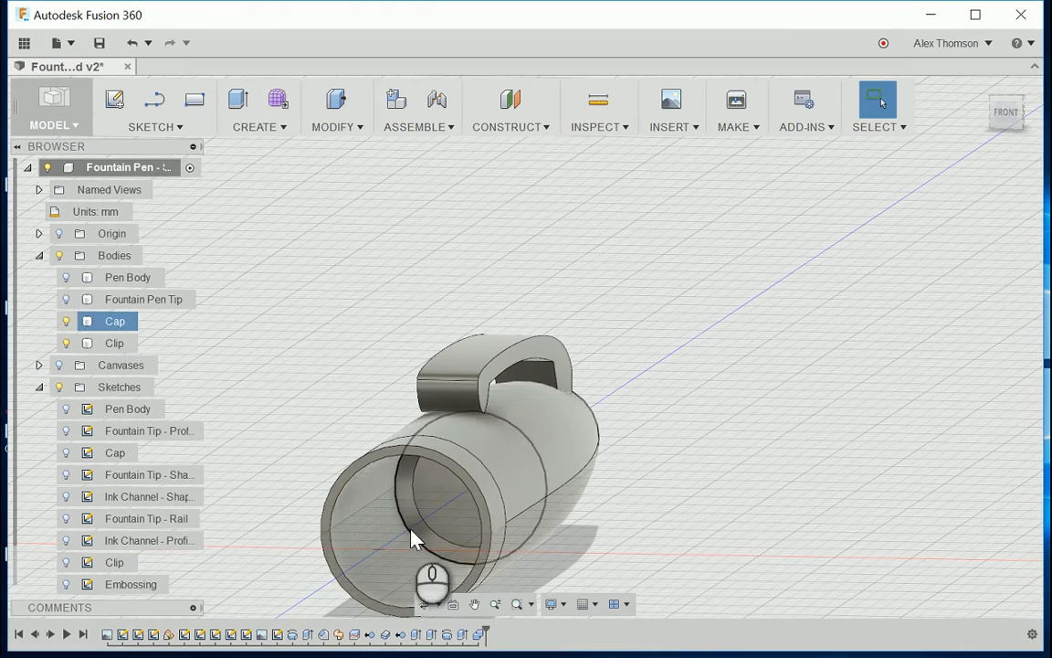
middle_drag(411, 535, 408, 525)
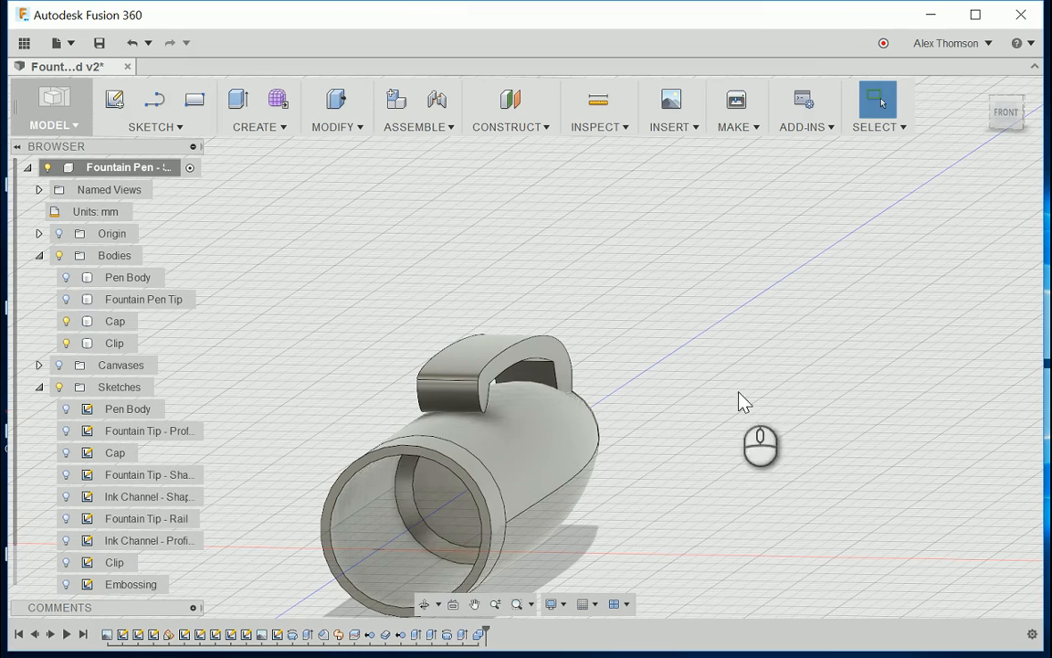
middle_drag(754, 366, 859, 272)
drag(1014, 121, 953, 164)
scroll(709, 506, up, 5)
scroll(807, 396, down, 3)
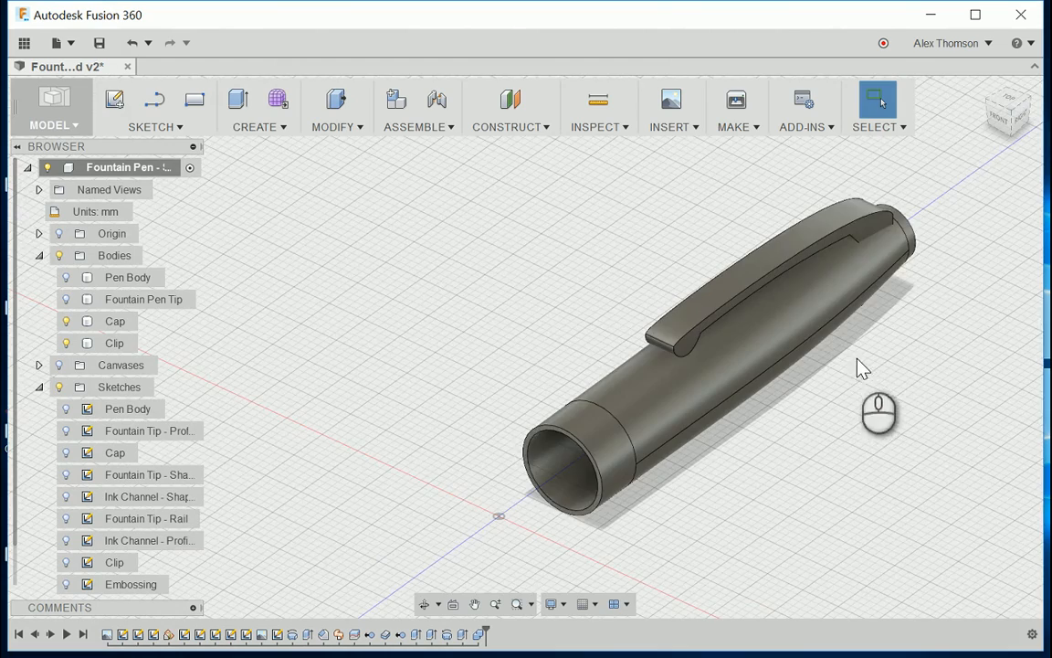
scroll(483, 372, up, 3)
scroll(484, 373, down, 3)
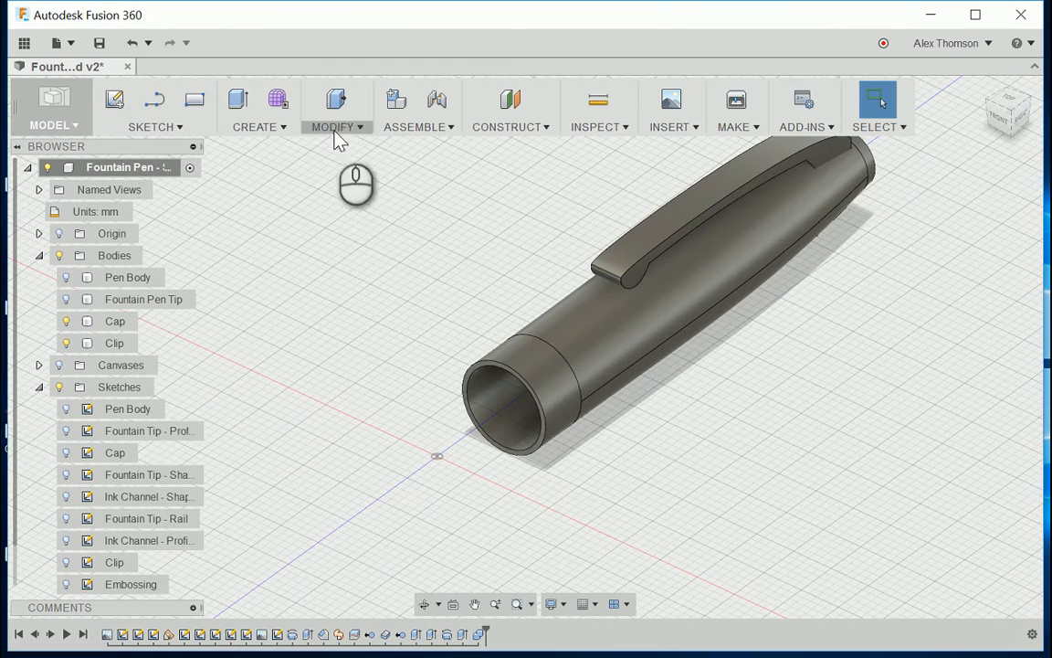
scroll(694, 426, up, 2)
click(71, 303)
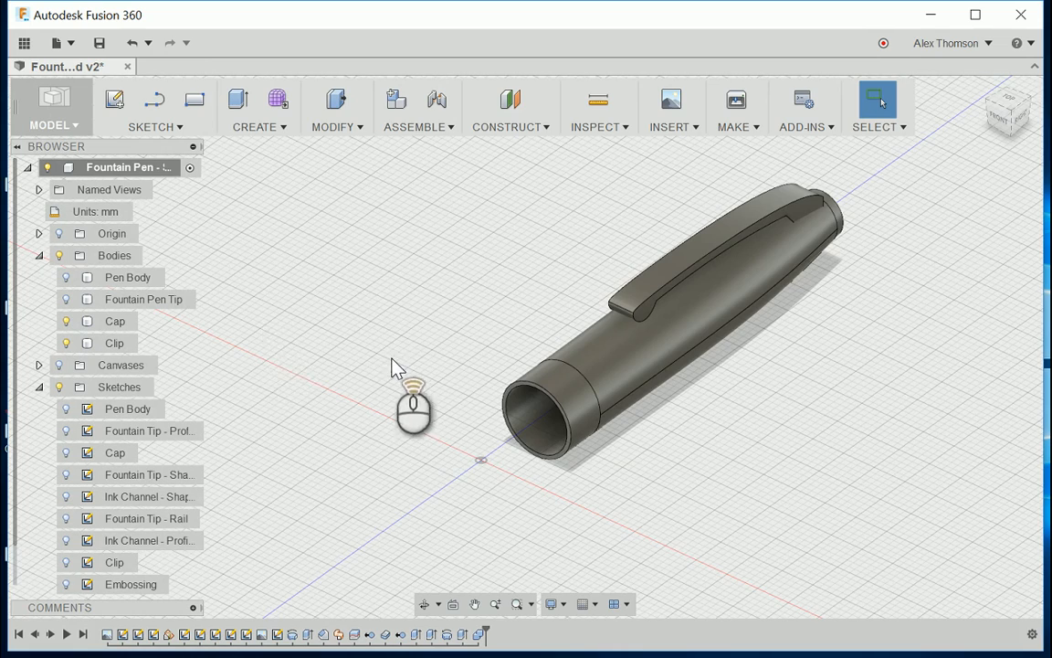
scroll(394, 365, down, 3)
scroll(515, 352, up, 4)
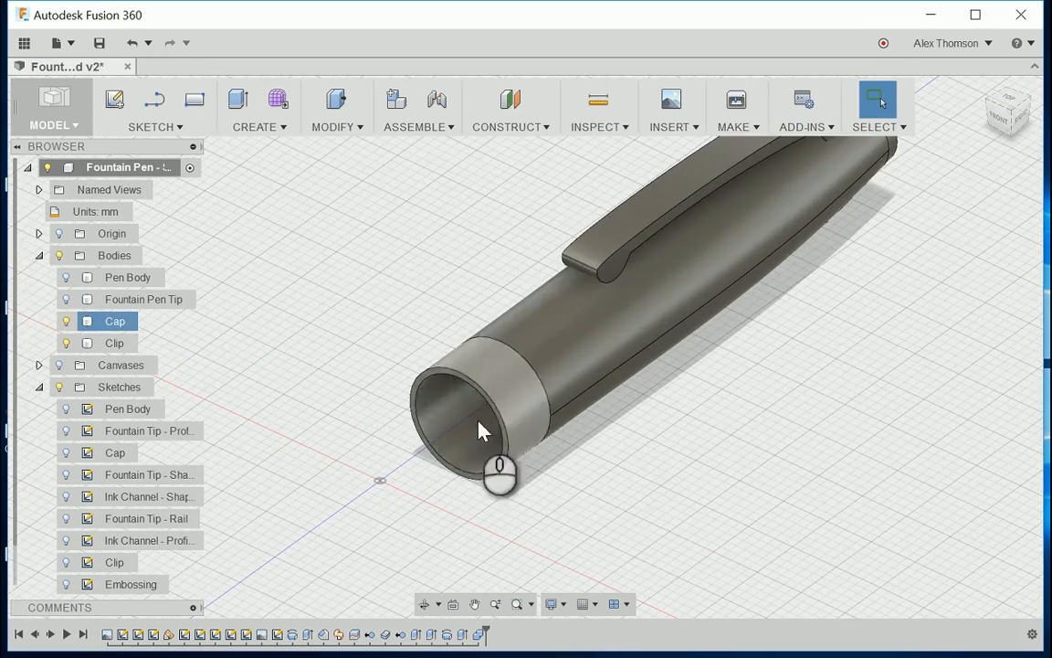
scroll(479, 429, down, 3)
scroll(428, 466, up, 2)
scroll(580, 336, down, 5)
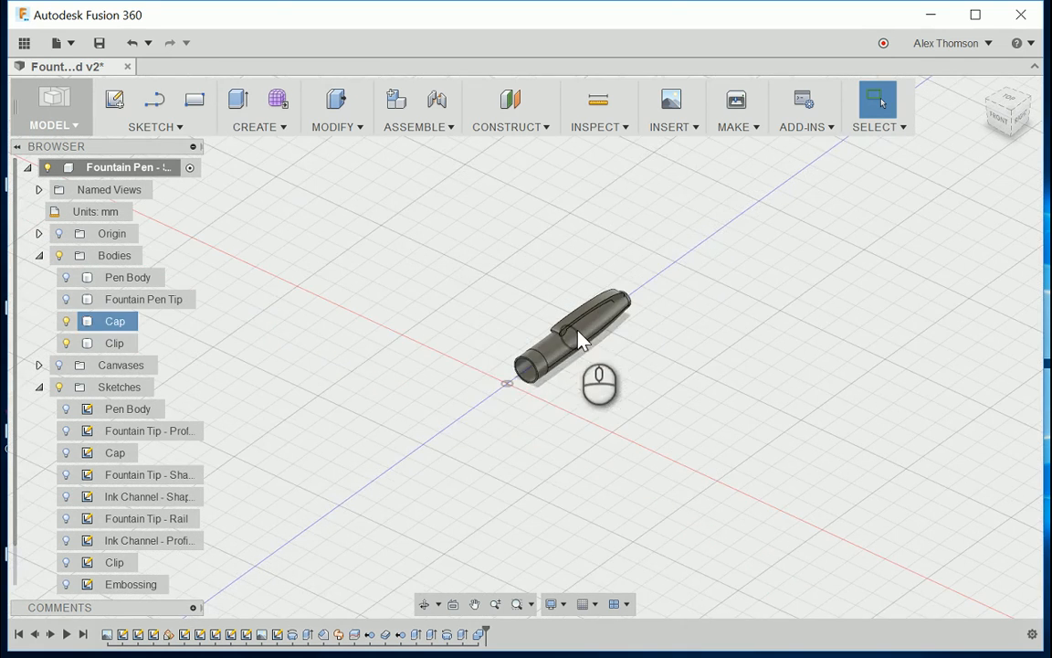
scroll(486, 369, up, 4)
scroll(571, 336, down, 1)
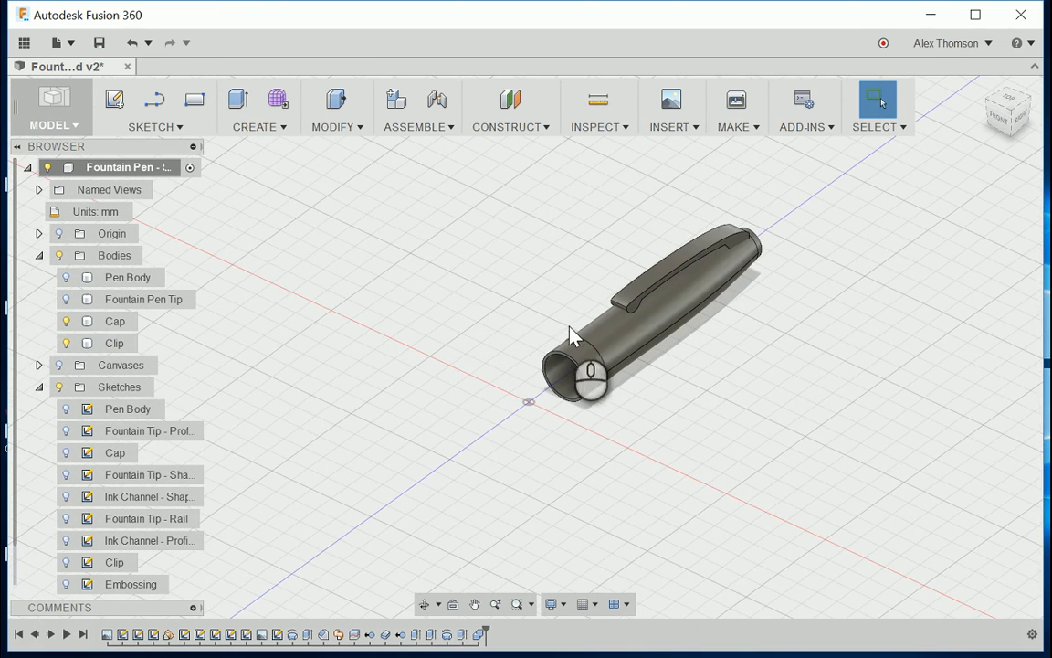
Step: Show the Fountain Pen Tip and Pen Body bodies along with the cap and clip, and look over the nib
click(66, 299)
click(65, 277)
scroll(393, 288, down, 1)
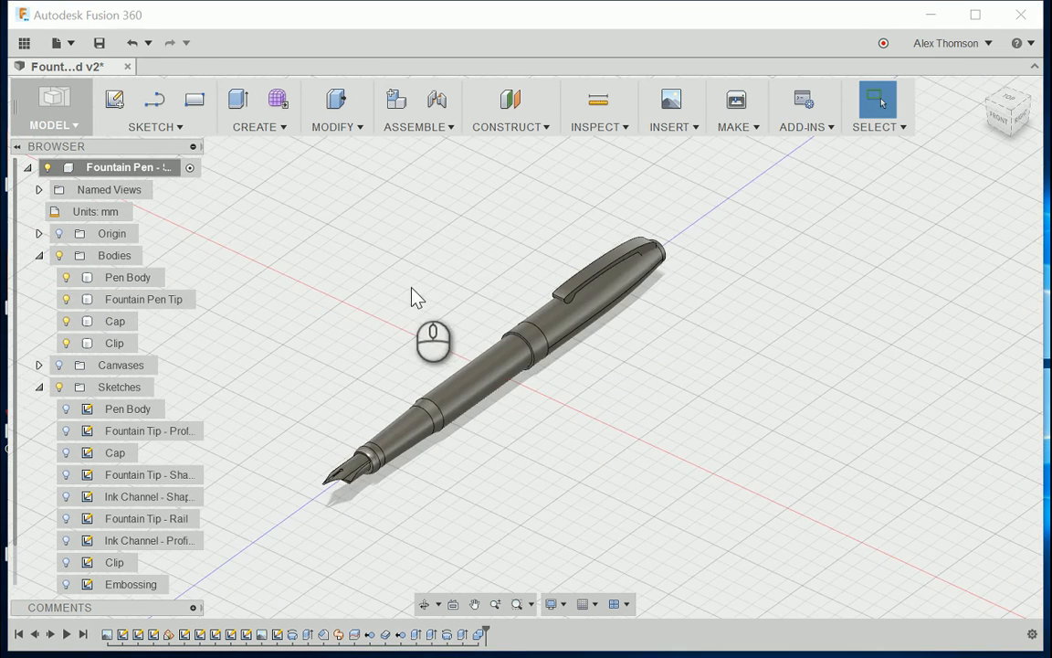
scroll(336, 444, down, 1)
scroll(342, 452, up, 5)
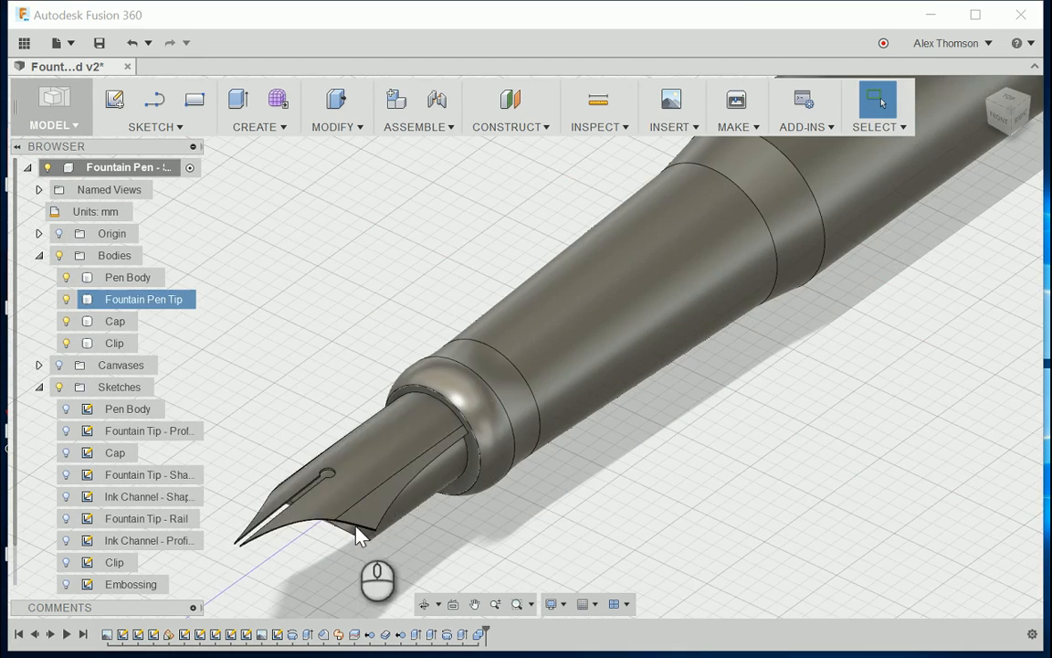
scroll(469, 305, down, 1)
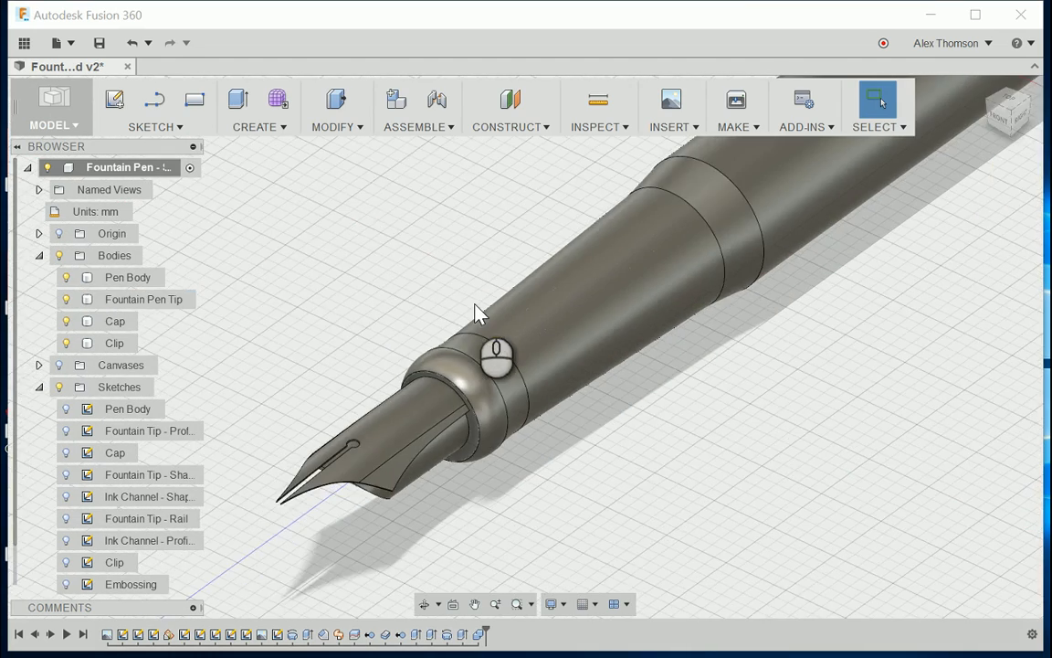
scroll(441, 441, down, 1)
Step: Collapse the list of bodies and show the Embossing sketch over the pen nib
click(271, 375)
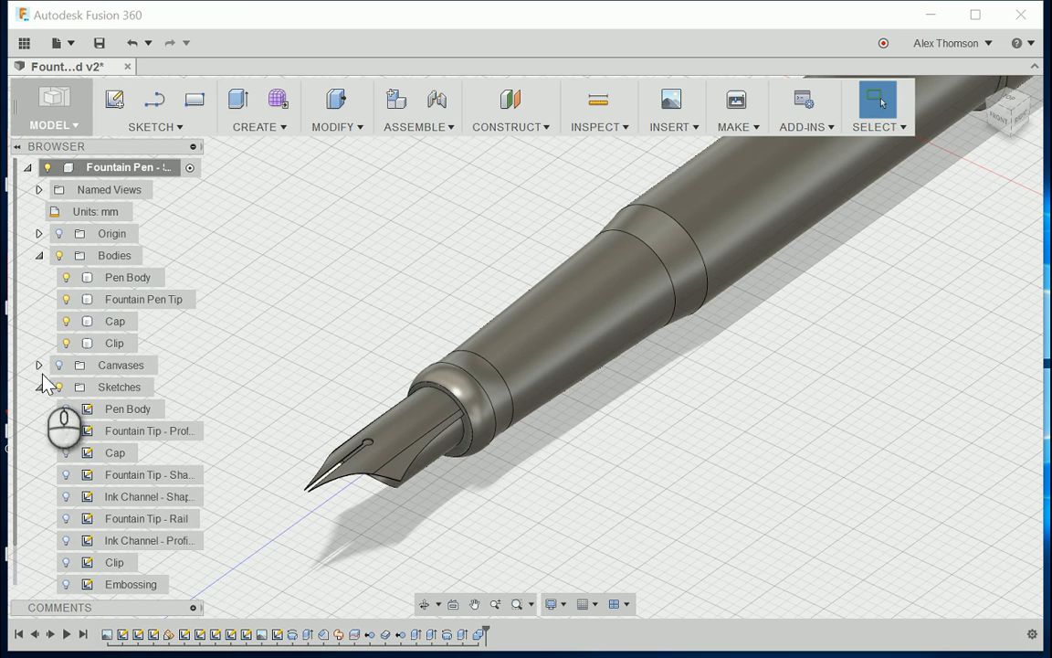
click(39, 255)
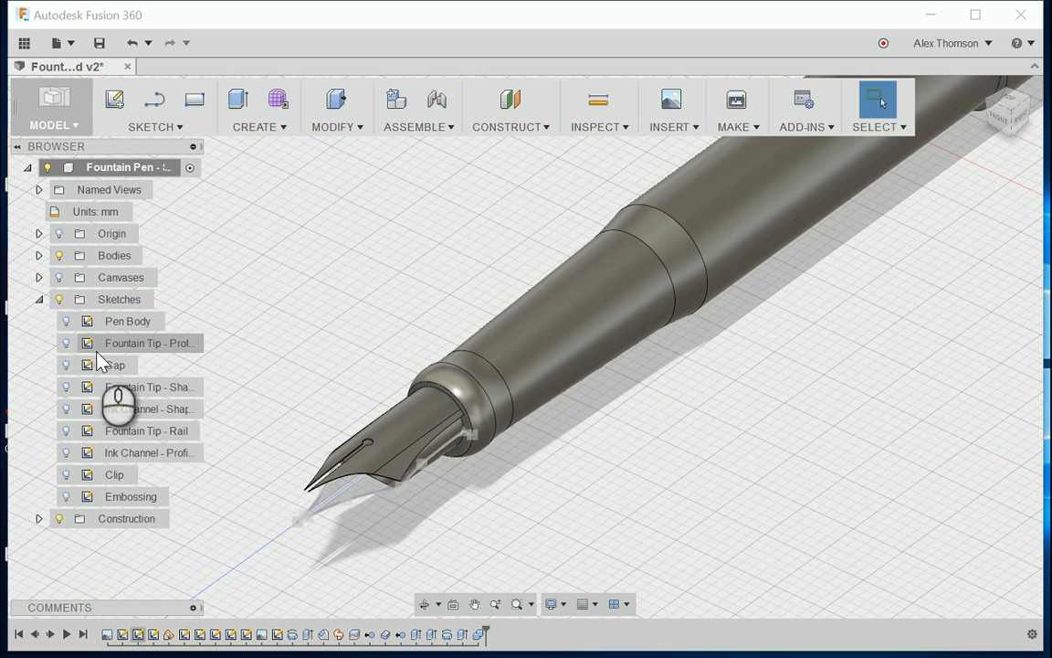
click(70, 499)
click(66, 496)
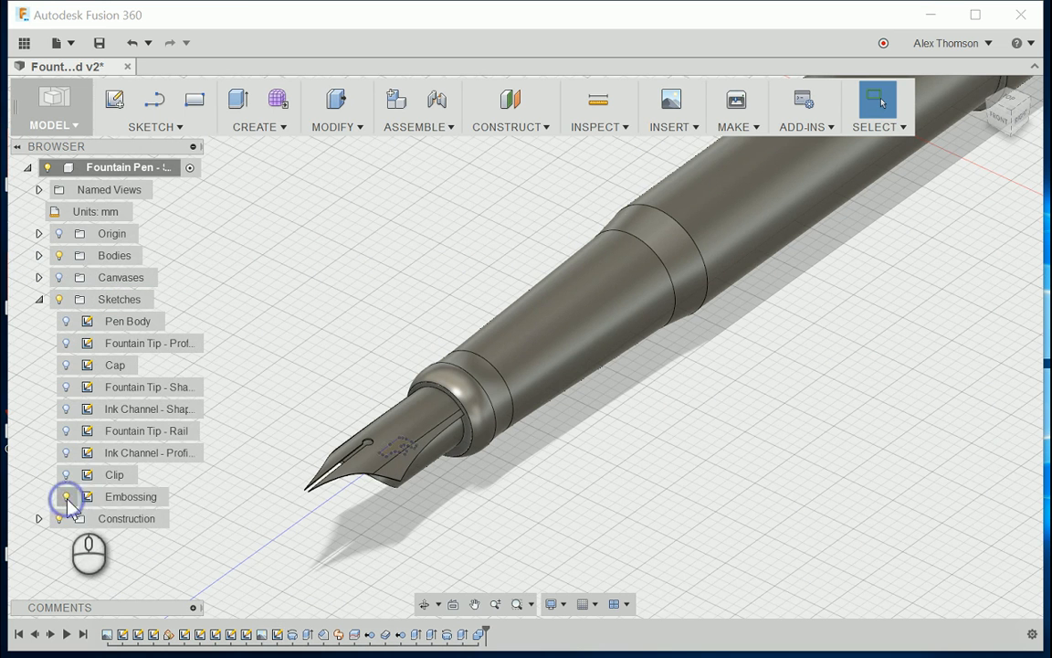
scroll(559, 547, up, 4)
scroll(505, 400, up, 1)
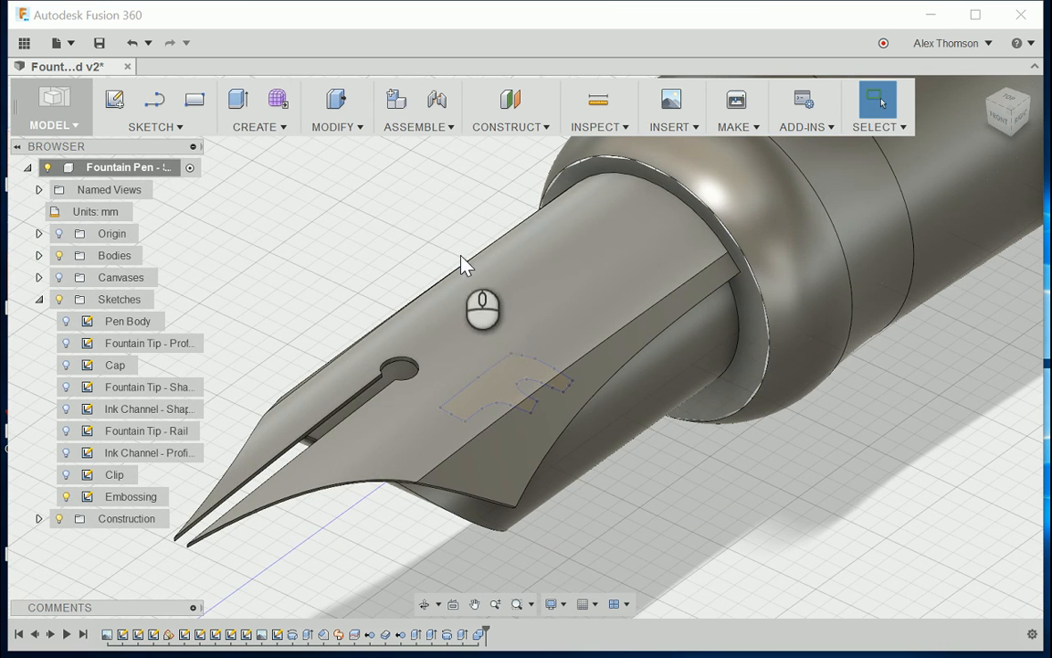
Step: Split the nib's curved upper face with the Embossing sketch profile, leaving the splitting tool extended
click(338, 128)
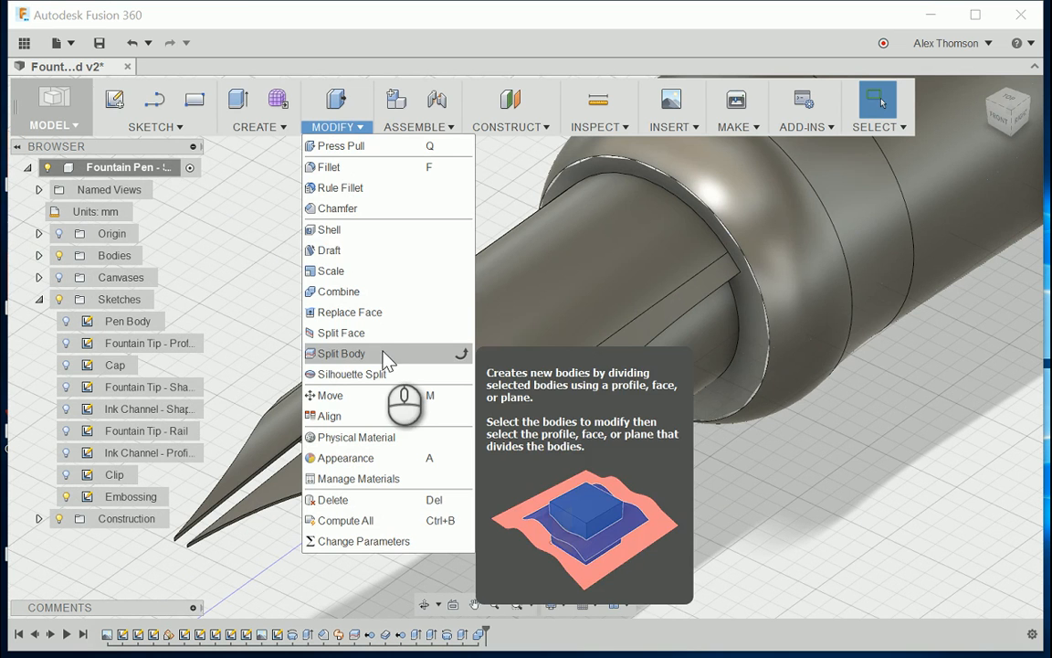
click(366, 334)
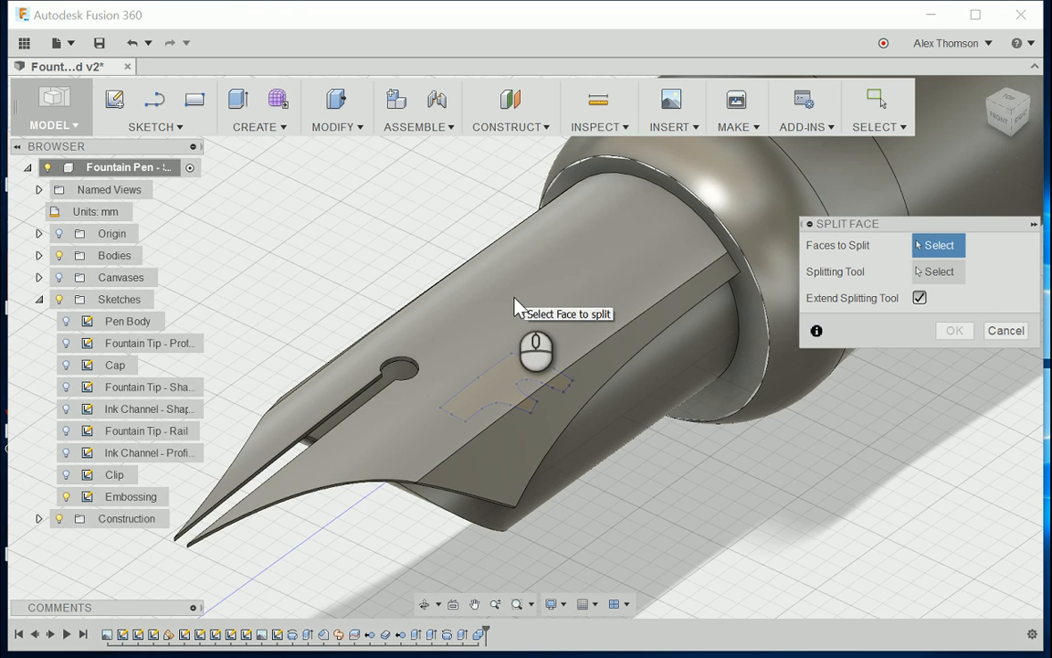
click(513, 303)
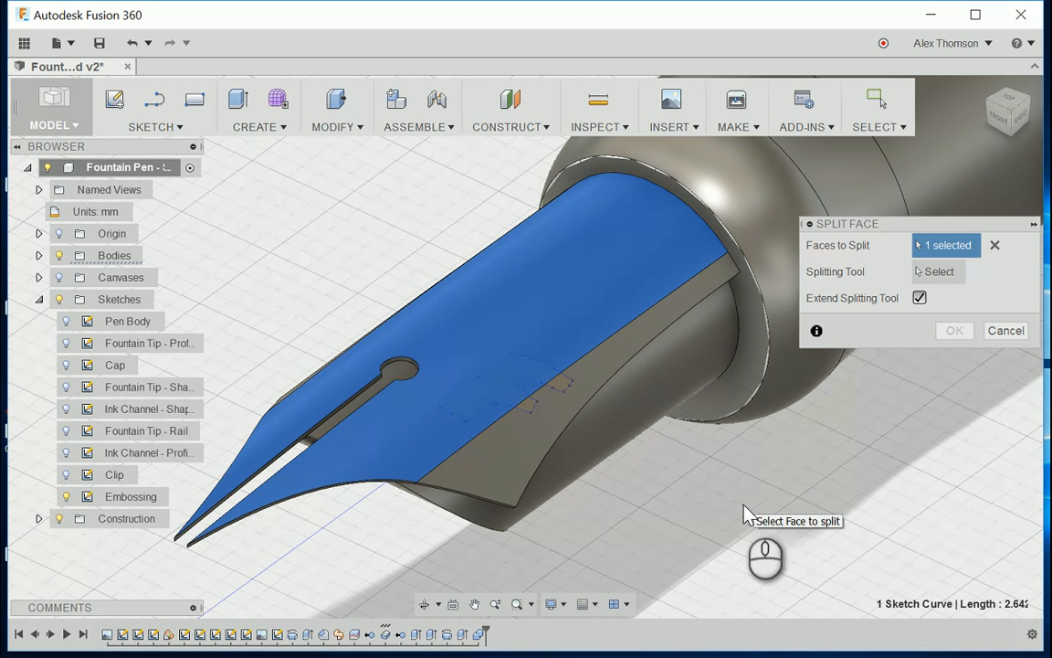
click(934, 273)
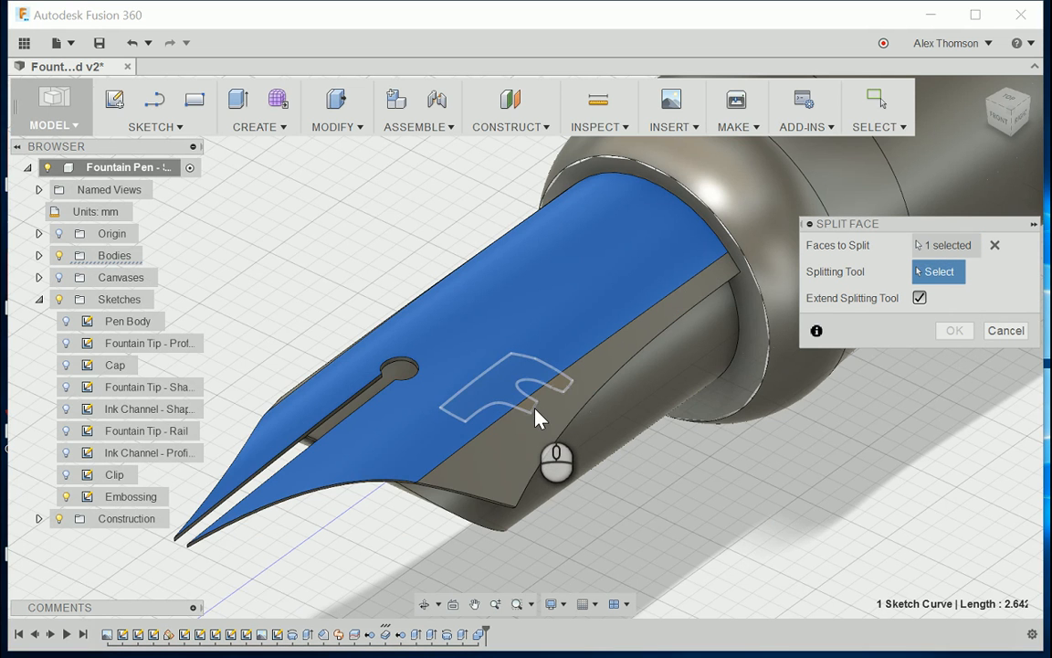
click(537, 415)
scroll(731, 457, down, 3)
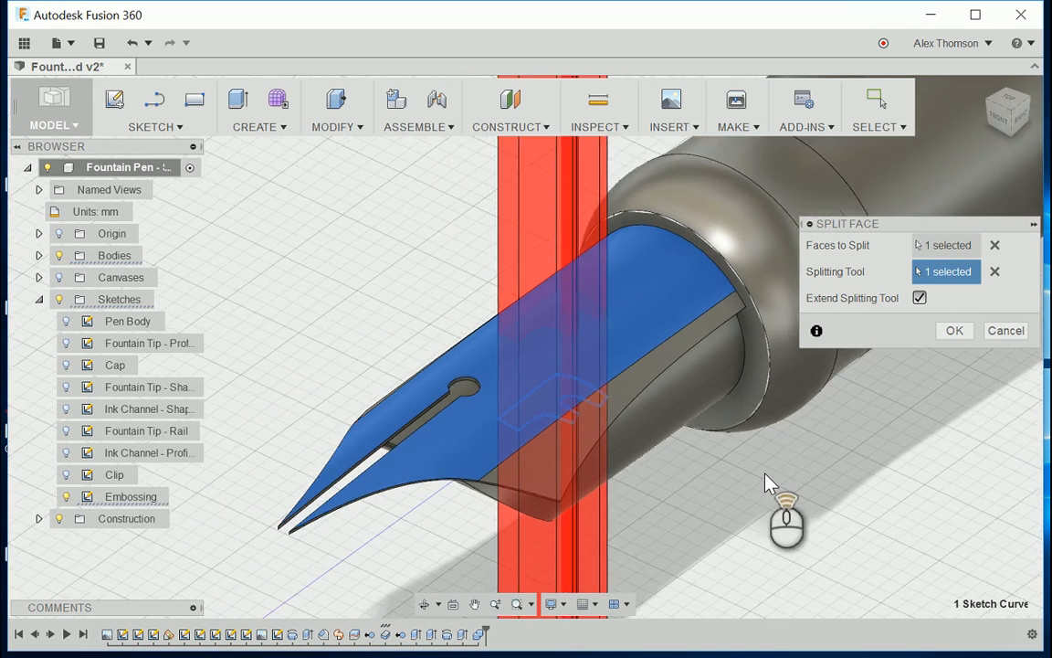
scroll(324, 291, down, 3)
scroll(461, 441, down, 2)
scroll(446, 374, up, 3)
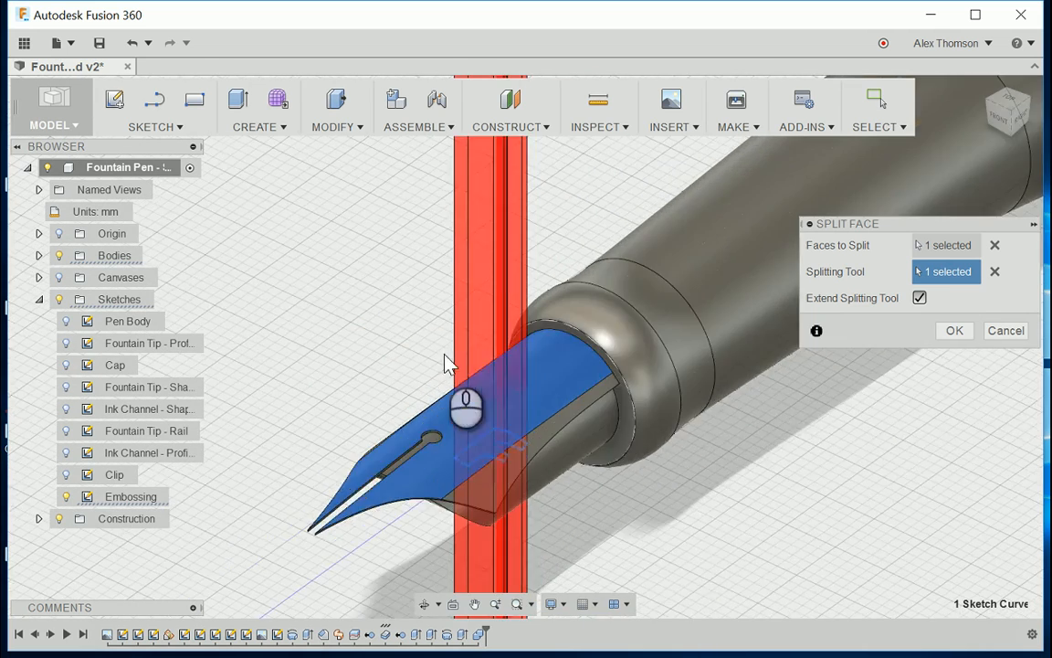
scroll(486, 424, up, 3)
click(959, 334)
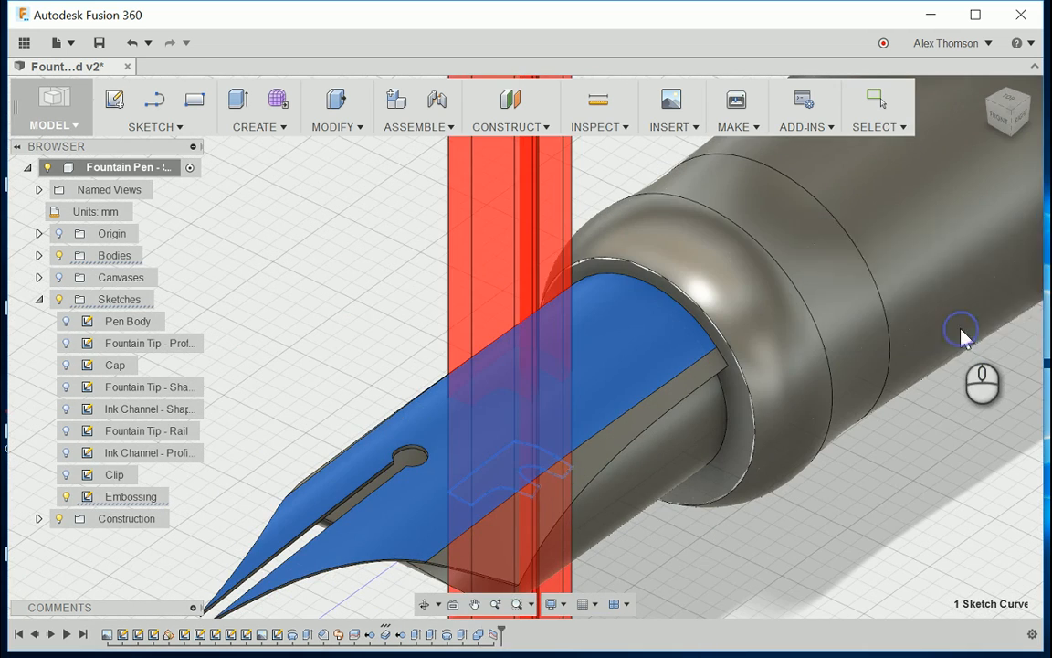
Step: Expand the list of bodies and examine the F-shaped split on the Fountain Pen Tip's upper face
click(38, 256)
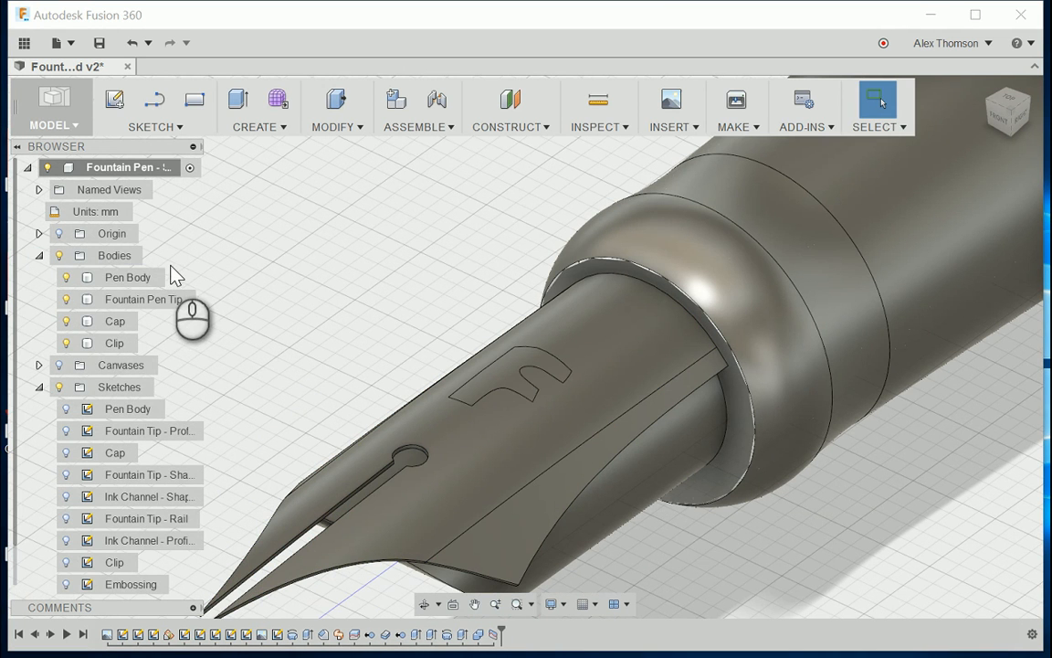
click(174, 298)
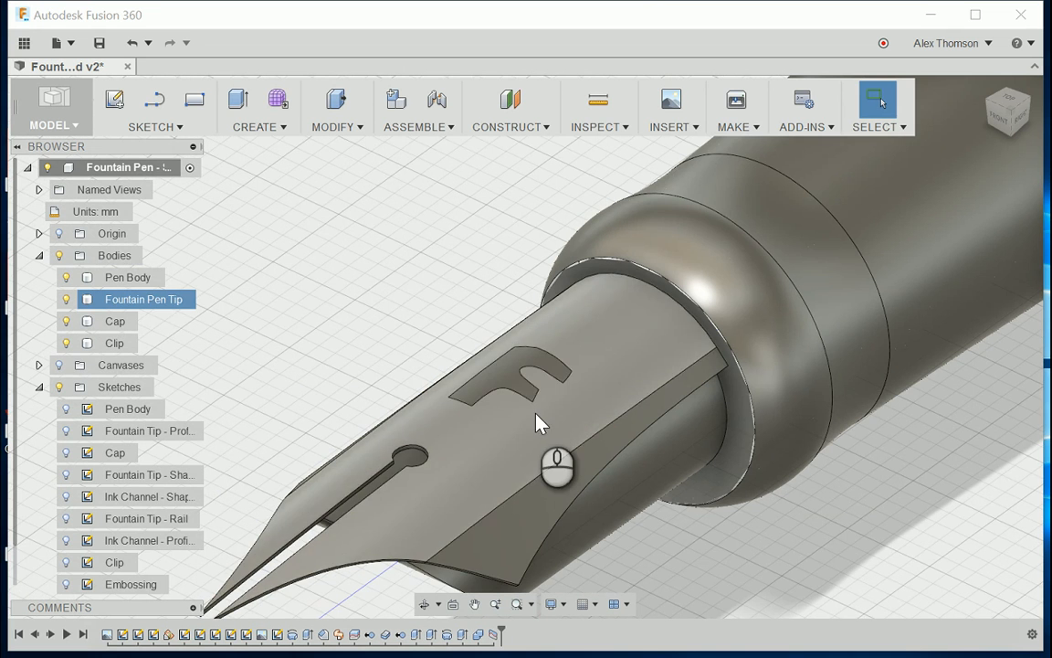
scroll(539, 422, up, 5)
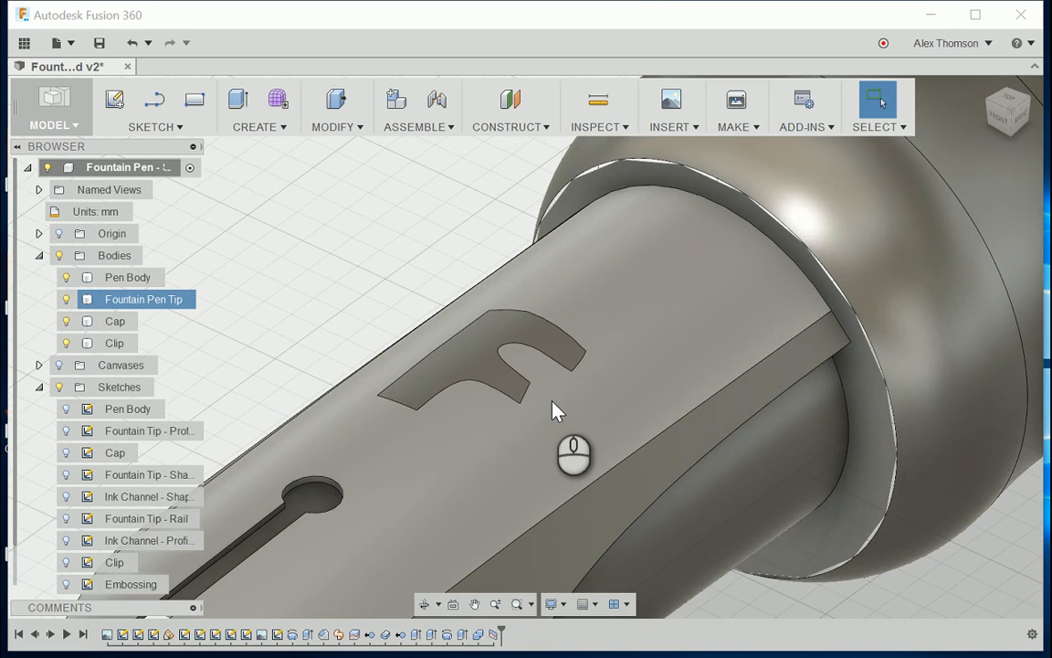
scroll(555, 411, down, 3)
scroll(552, 447, up, 3)
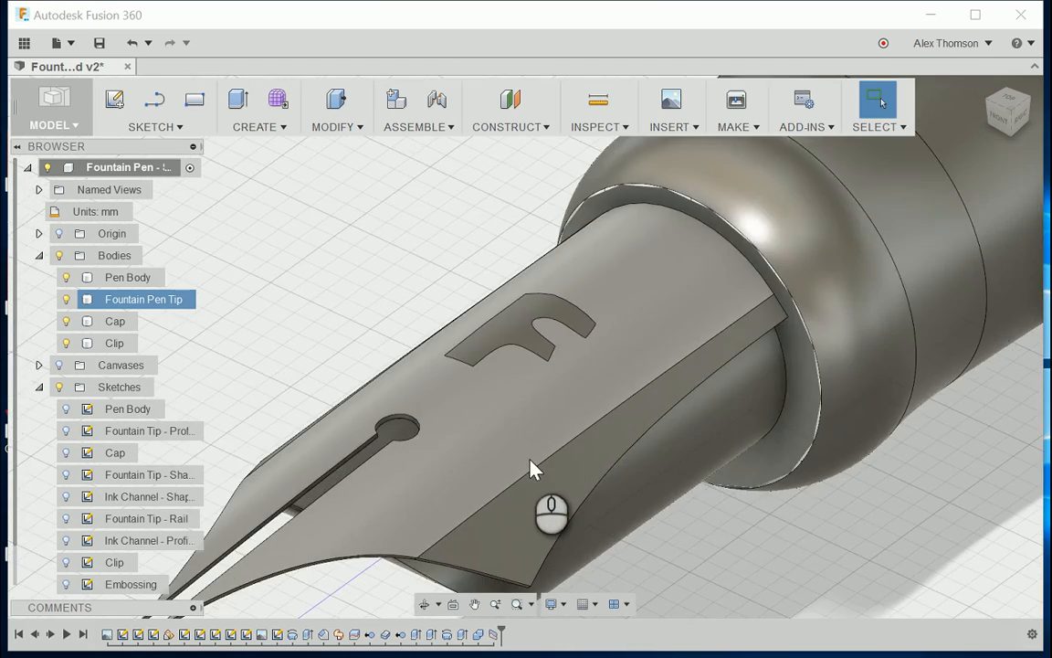
scroll(530, 466, down, 6)
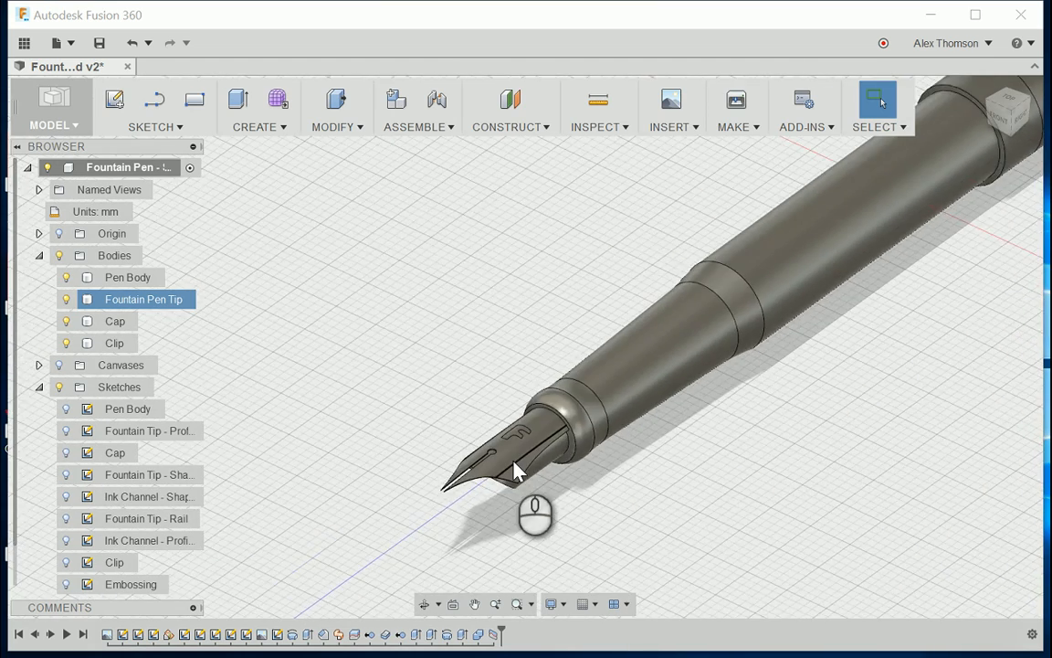
scroll(516, 470, up, 5)
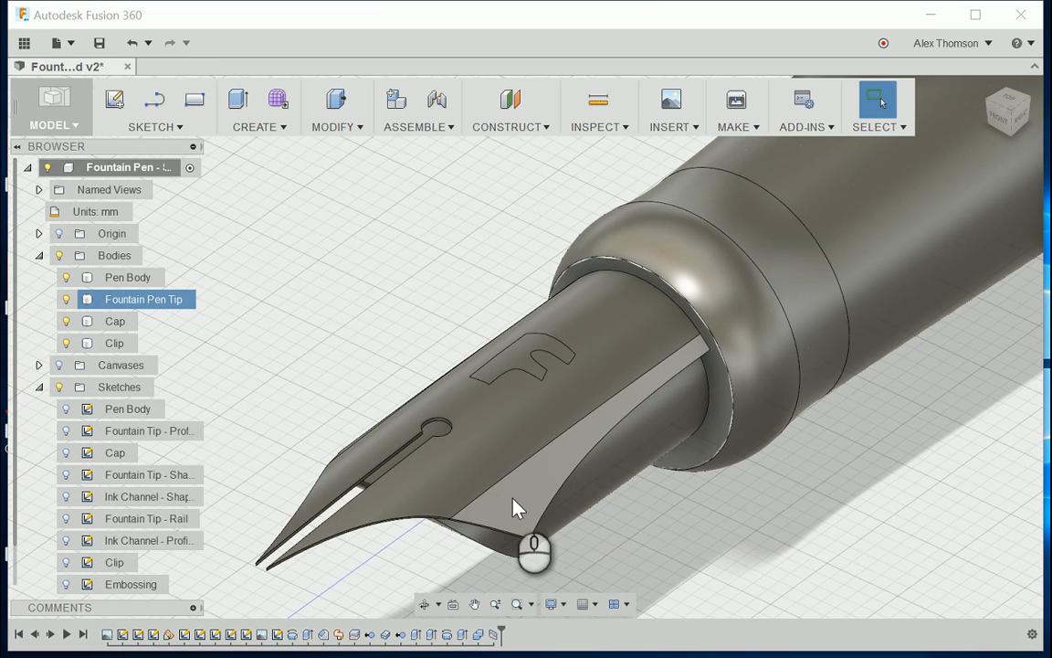
Step: Check that the F-shaped region on the nib's upper face can be selected separately, and clear the selection
scroll(514, 507, down, 3)
scroll(501, 493, up, 3)
scroll(502, 491, up, 3)
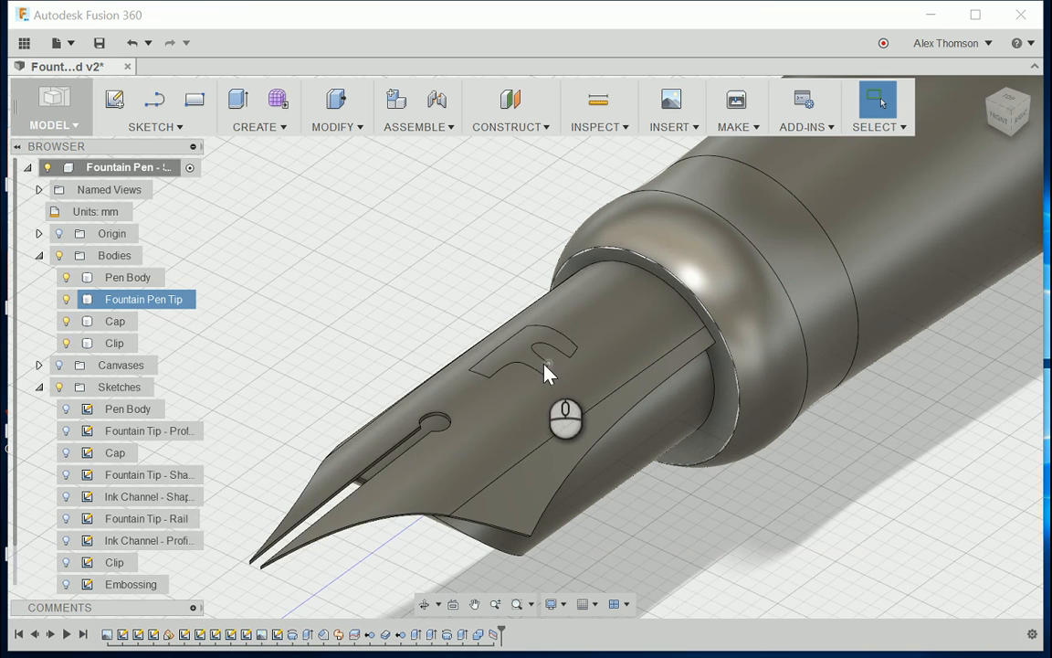
click(683, 539)
click(522, 347)
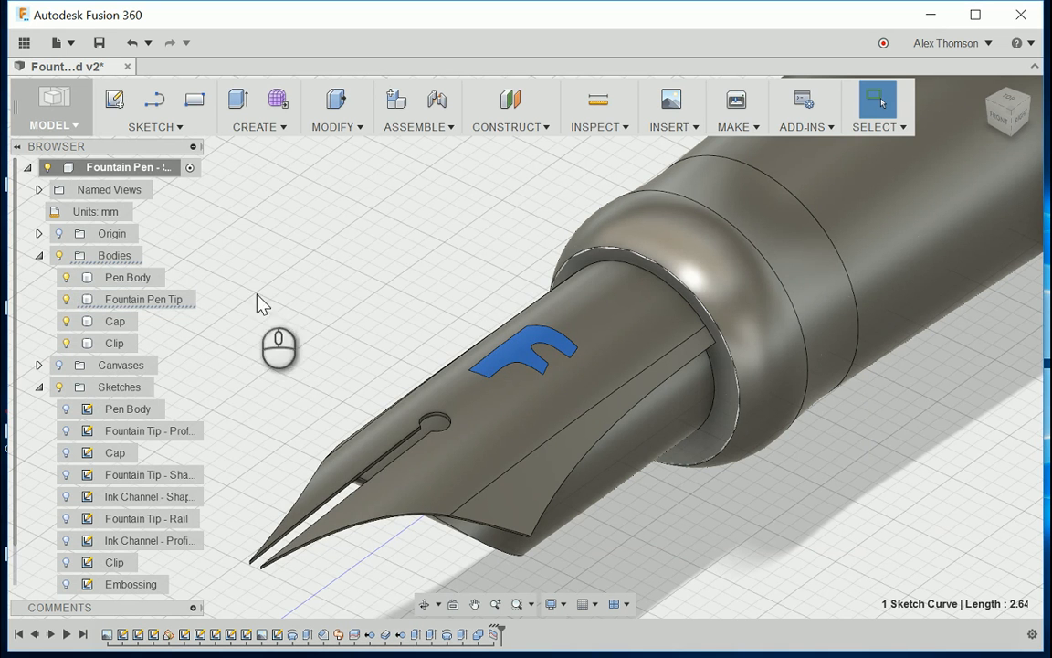
click(305, 275)
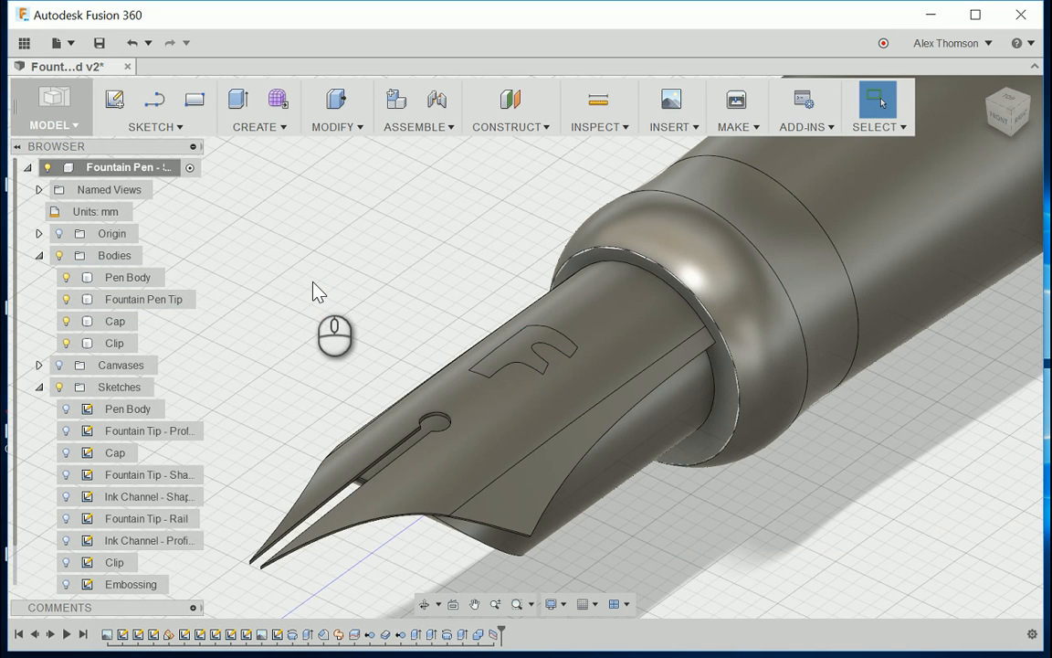
Step: Recess the F-shaped face on the nib by offsetting it -0.05 mm with Press Pull, keeping the offset type Automatic
click(337, 128)
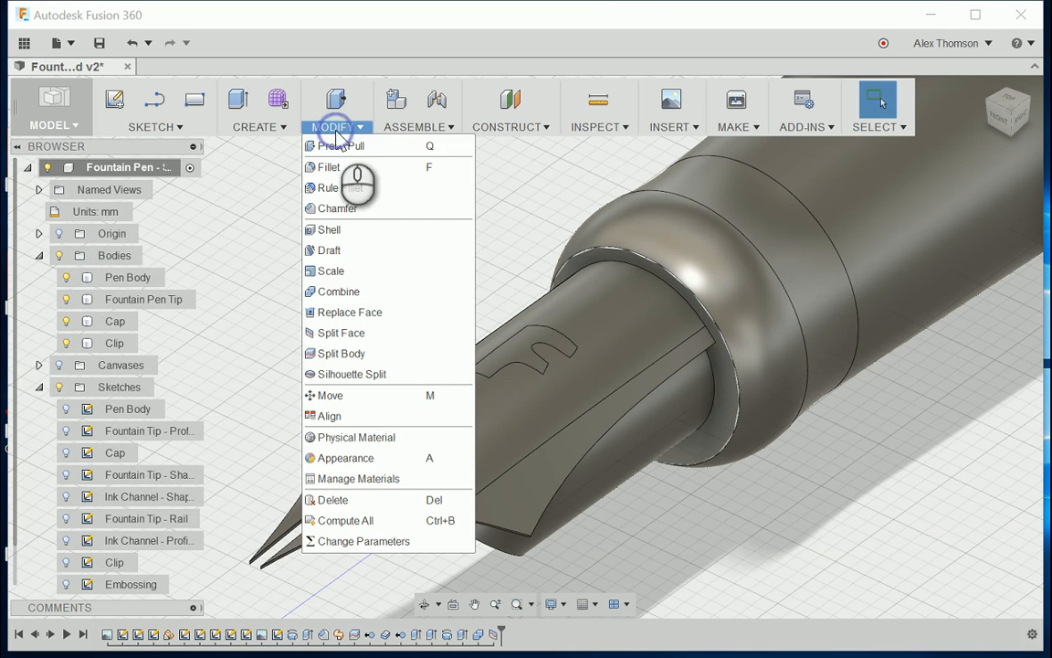
click(339, 146)
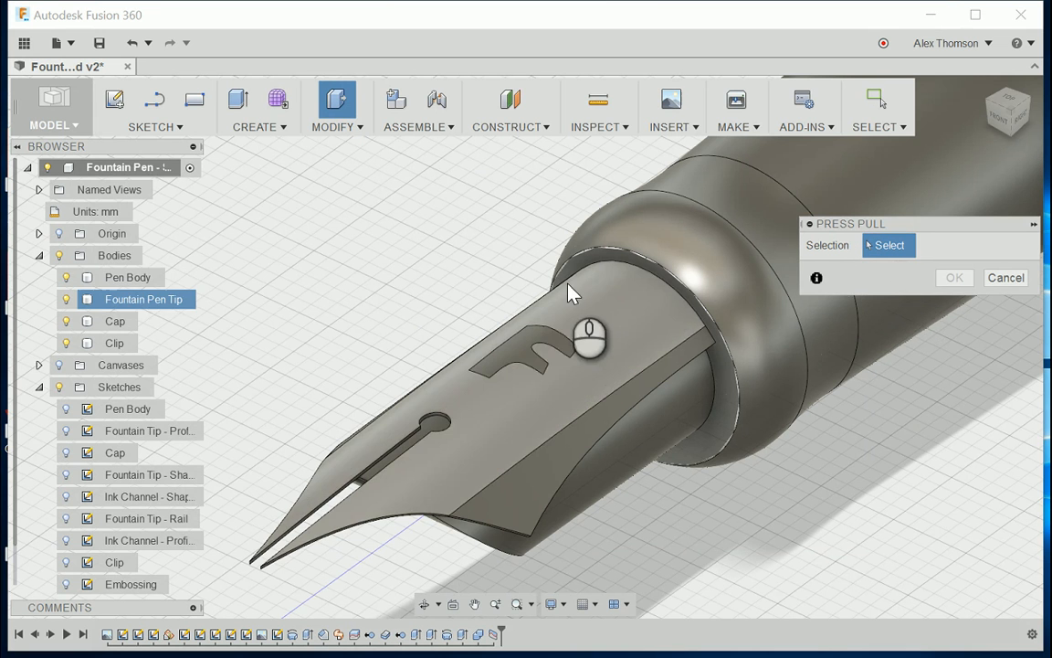
scroll(527, 357, up, 4)
click(515, 364)
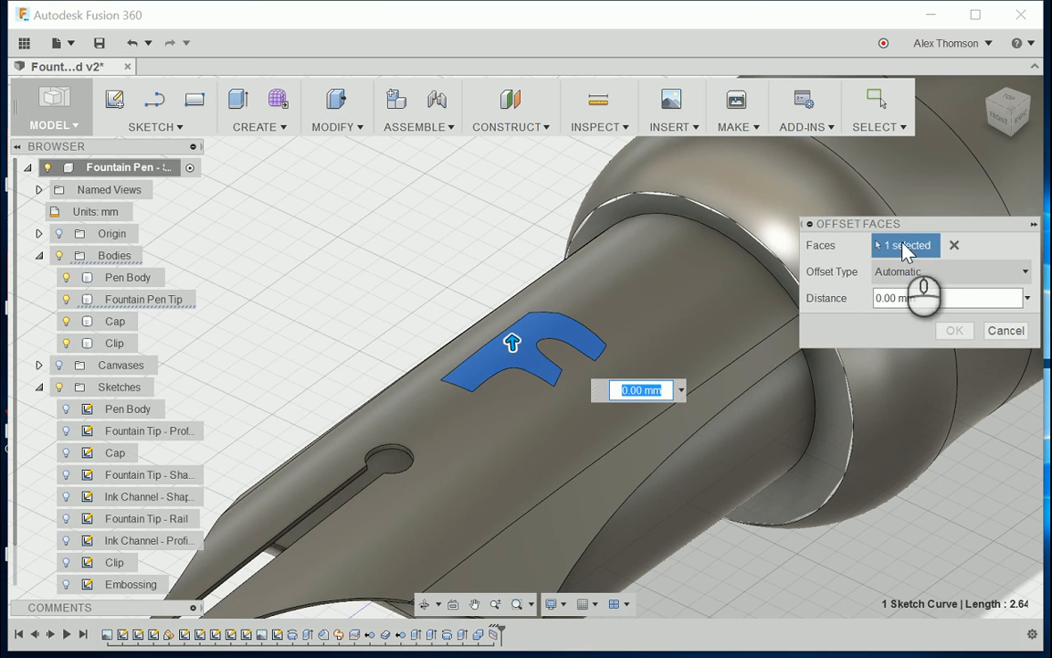
scroll(749, 413, down, 5)
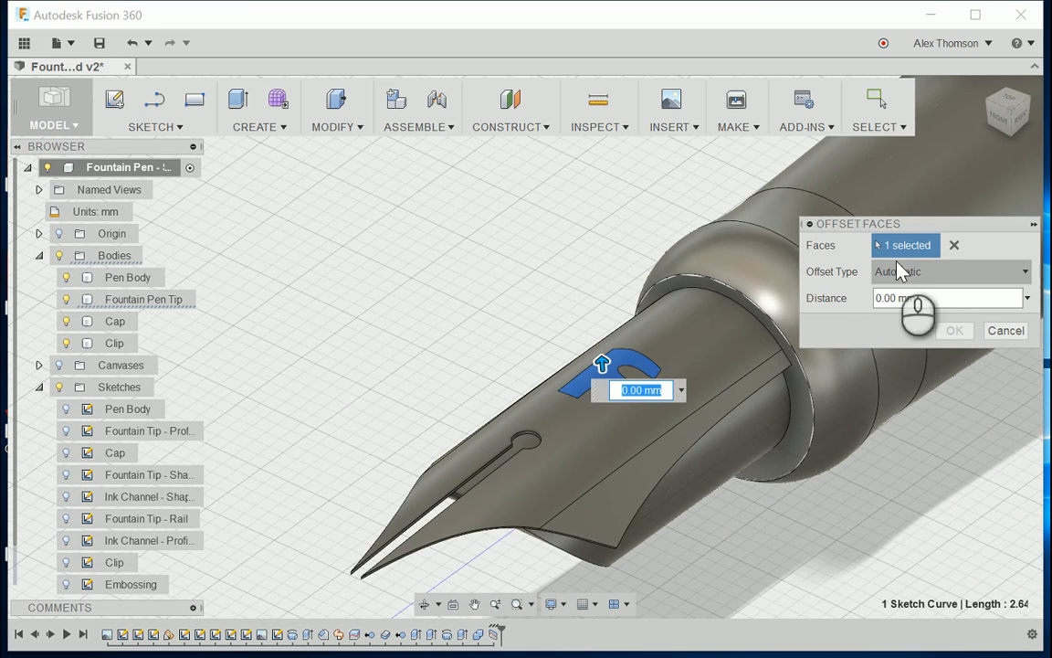
scroll(548, 416, up, 5)
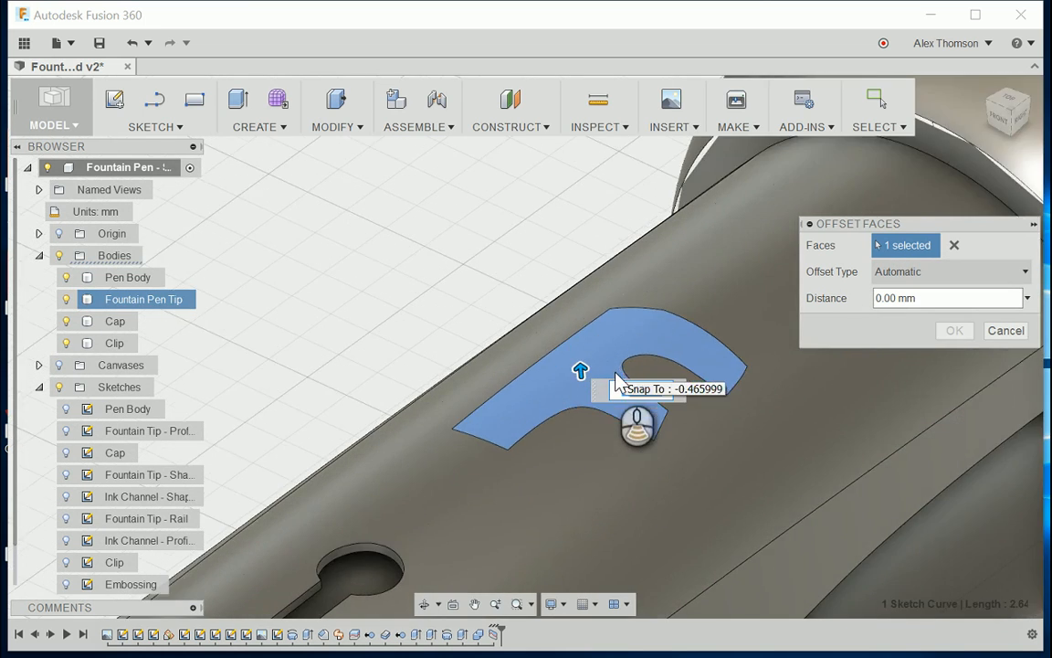
scroll(686, 357, up, 3)
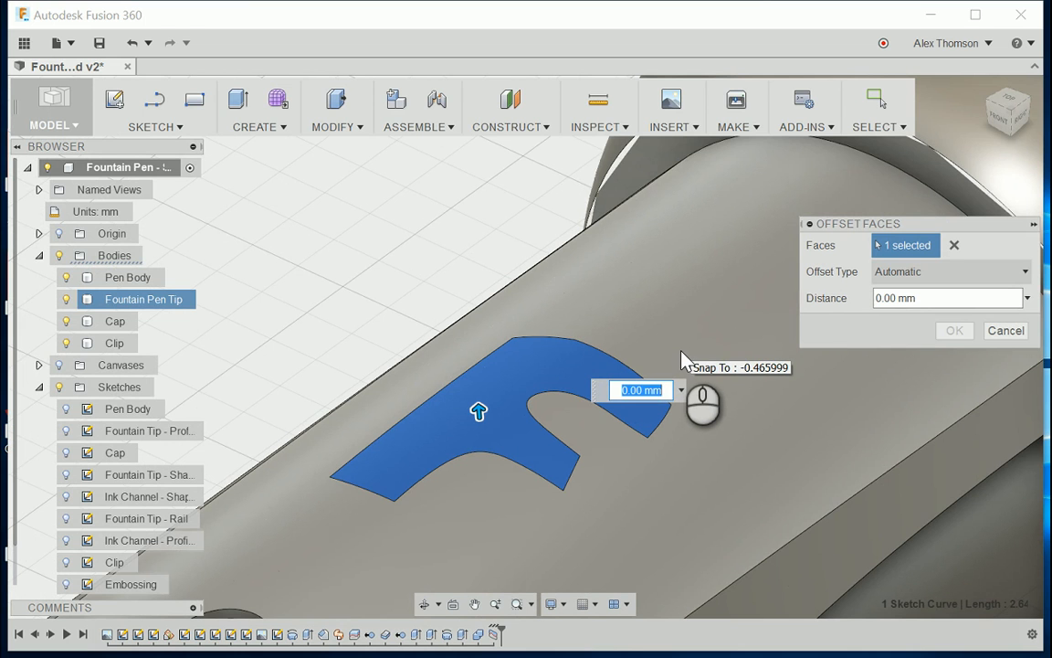
text(-.05)
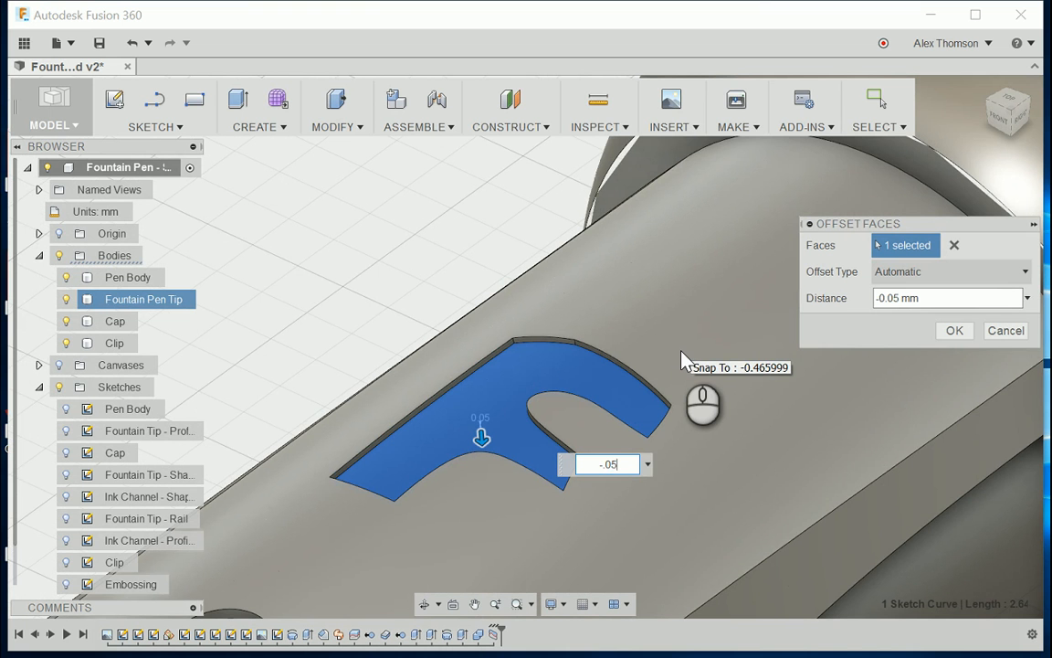
scroll(475, 283, down, 5)
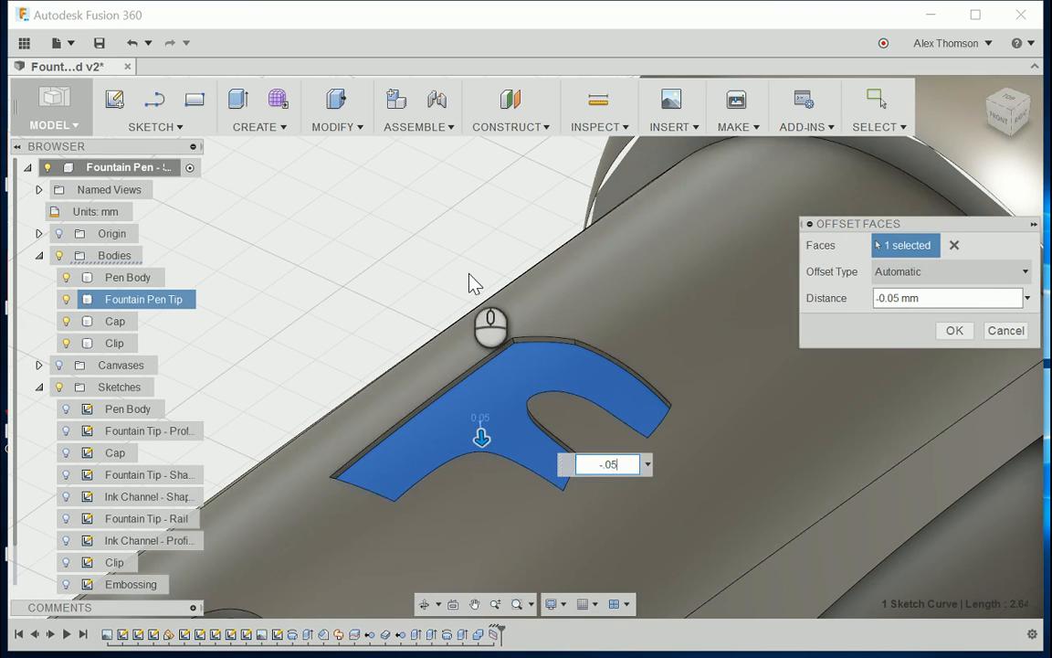
scroll(436, 347, up, 3)
scroll(436, 347, up, 2)
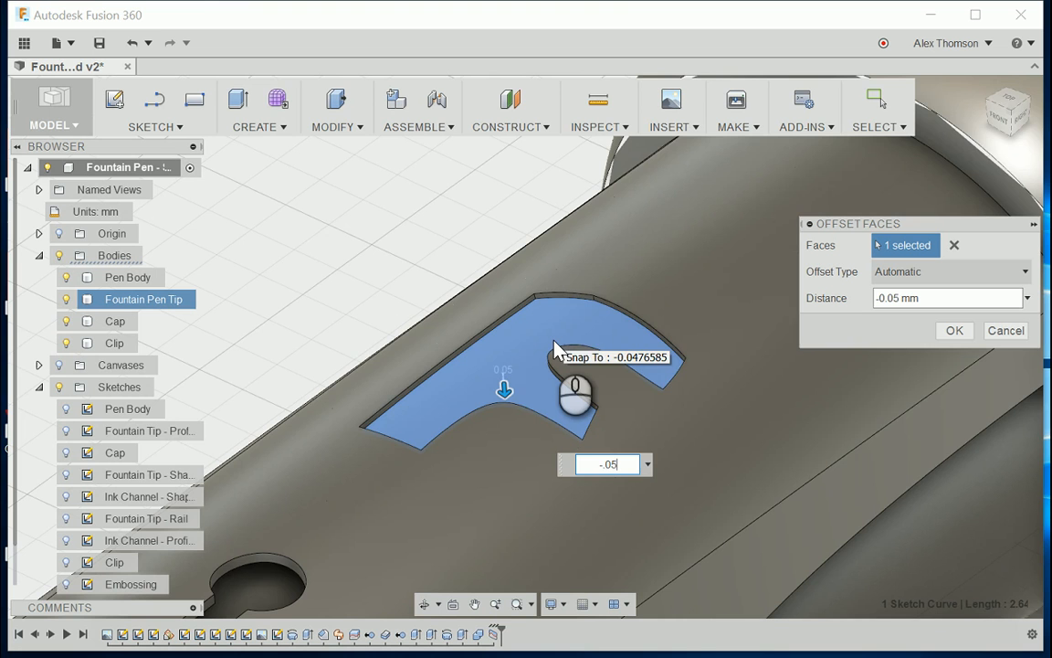
scroll(557, 402, down, 3)
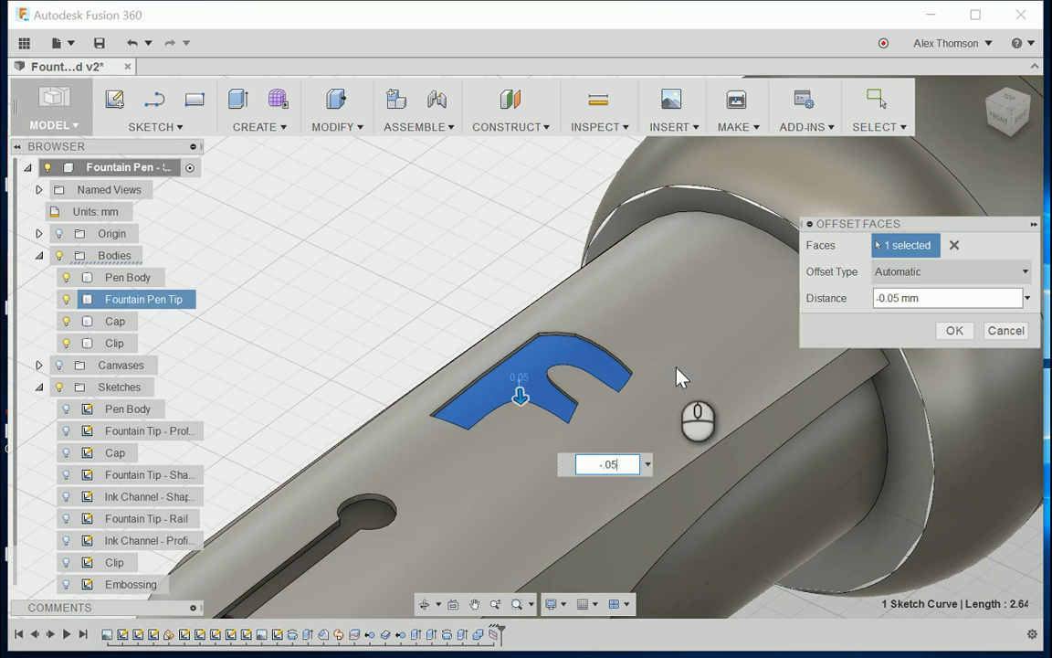
click(954, 330)
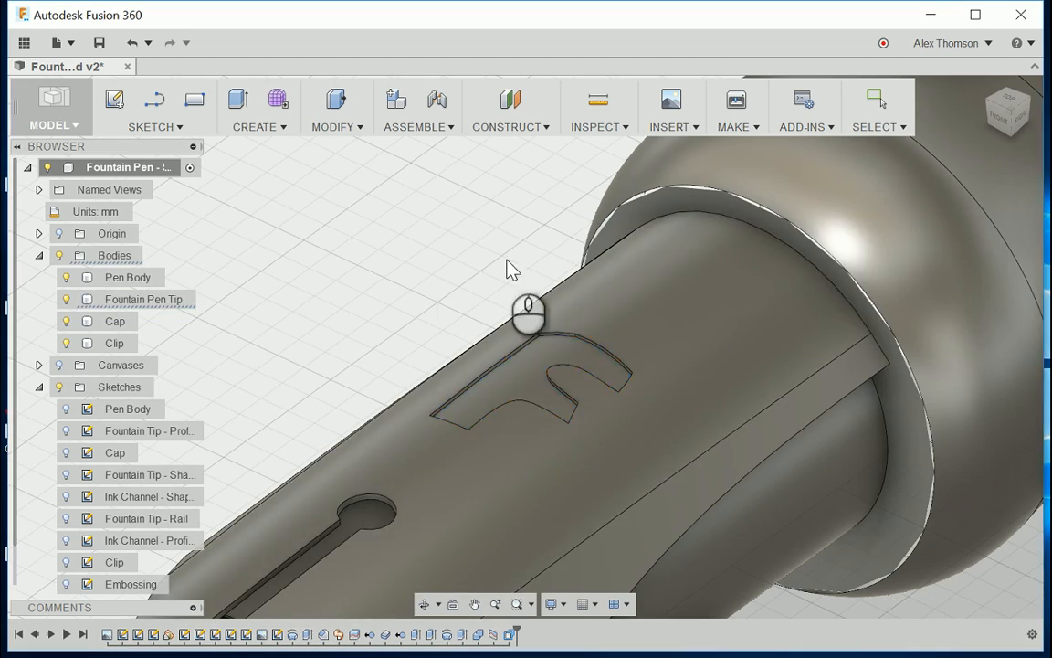
Step: Bring the whole pen into view and switch from the Model workspace to the Render workspace
scroll(509, 268, down, 10)
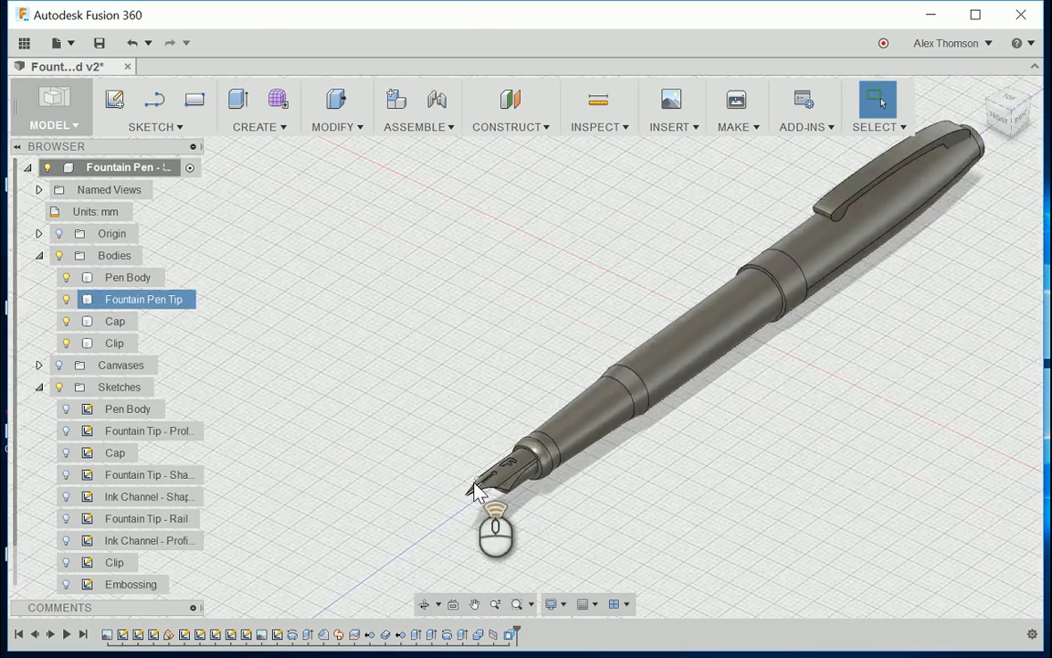
scroll(474, 482, down, 3)
scroll(571, 433, up, 5)
scroll(416, 473, down, 5)
scroll(621, 388, up, 4)
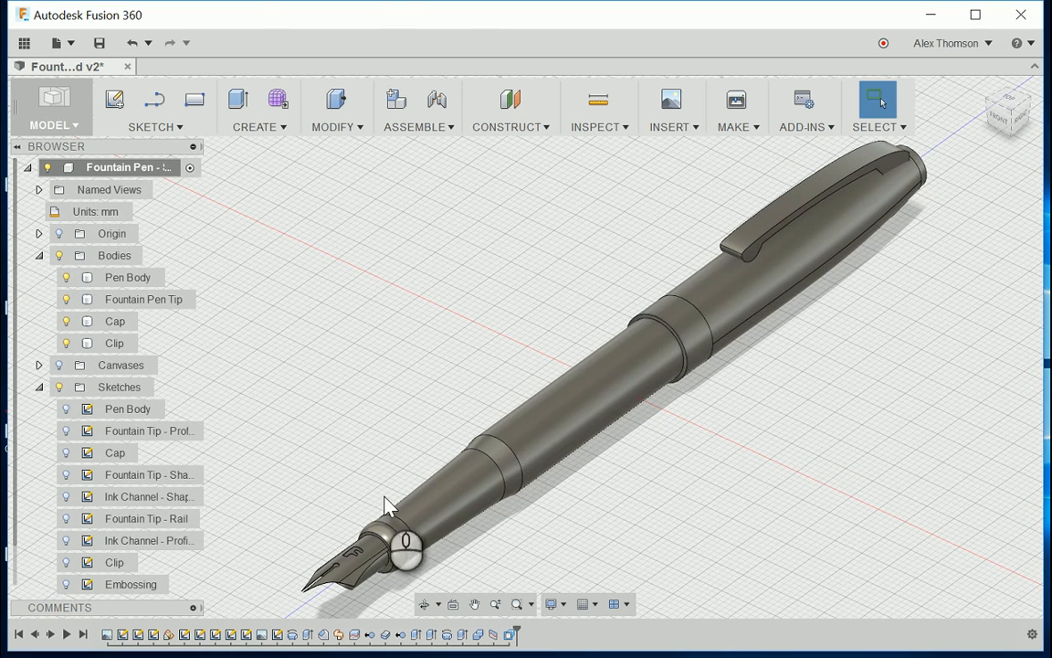
click(52, 117)
click(84, 234)
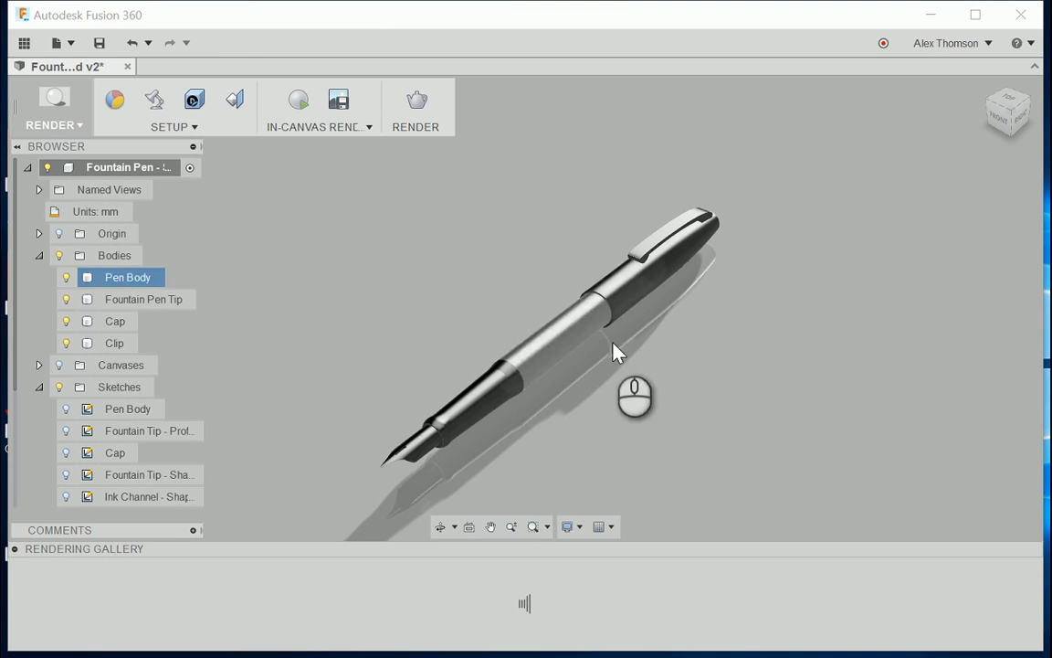
Step: Look over the rendered pen from several sides and open the Appearance settings for its bodies
scroll(562, 429, up, 2)
drag(995, 111, 951, 162)
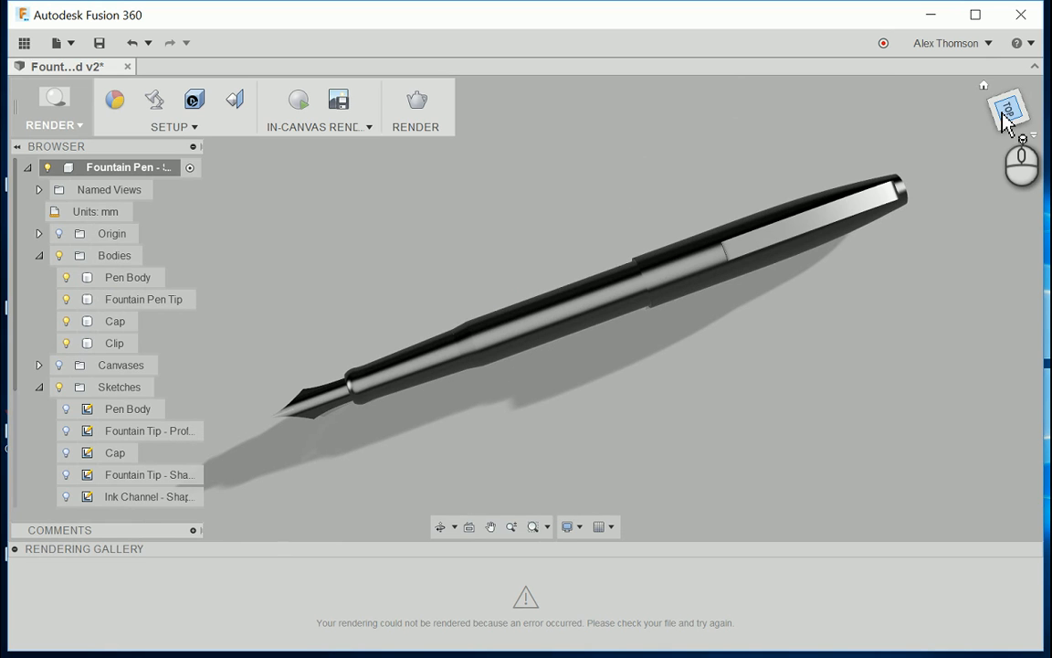
mouse_move(1012, 108)
mouse_down()
mouse_move(1041, 66)
mouse_move(1003, 51)
mouse_move(941, 102)
mouse_move(818, 87)
mouse_move(840, 106)
mouse_move(815, 107)
mouse_move(954, 94)
mouse_move(911, 105)
mouse_up()
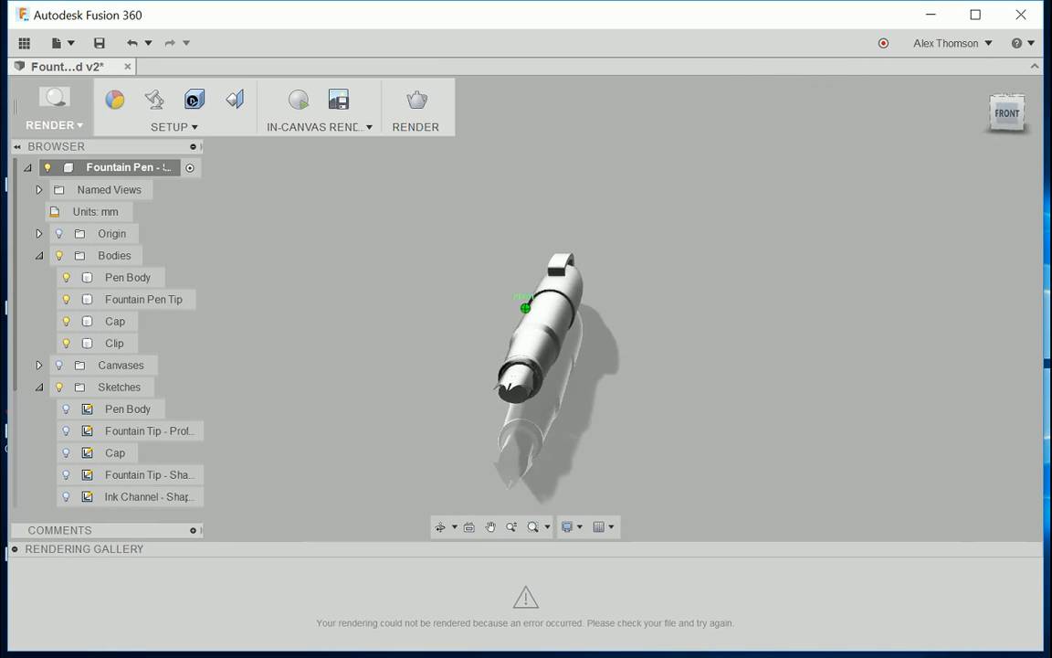
mouse_move(1050, 111)
mouse_down()
mouse_move(1050, 156)
mouse_move(1028, 112)
mouse_move(1050, 123)
mouse_move(913, 105)
mouse_up()
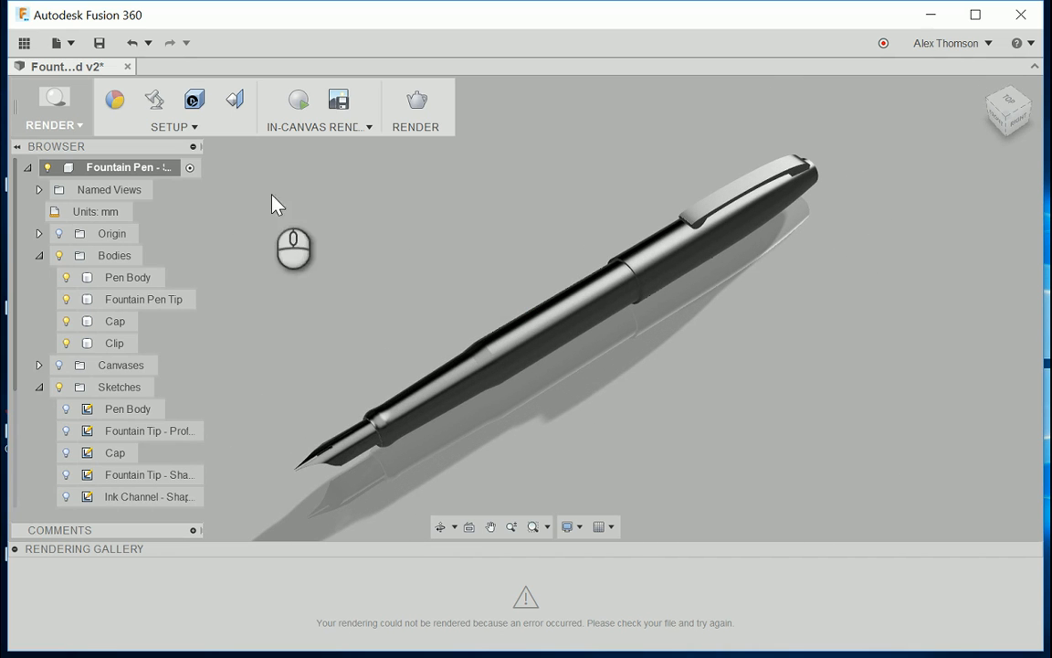
click(174, 131)
click(167, 169)
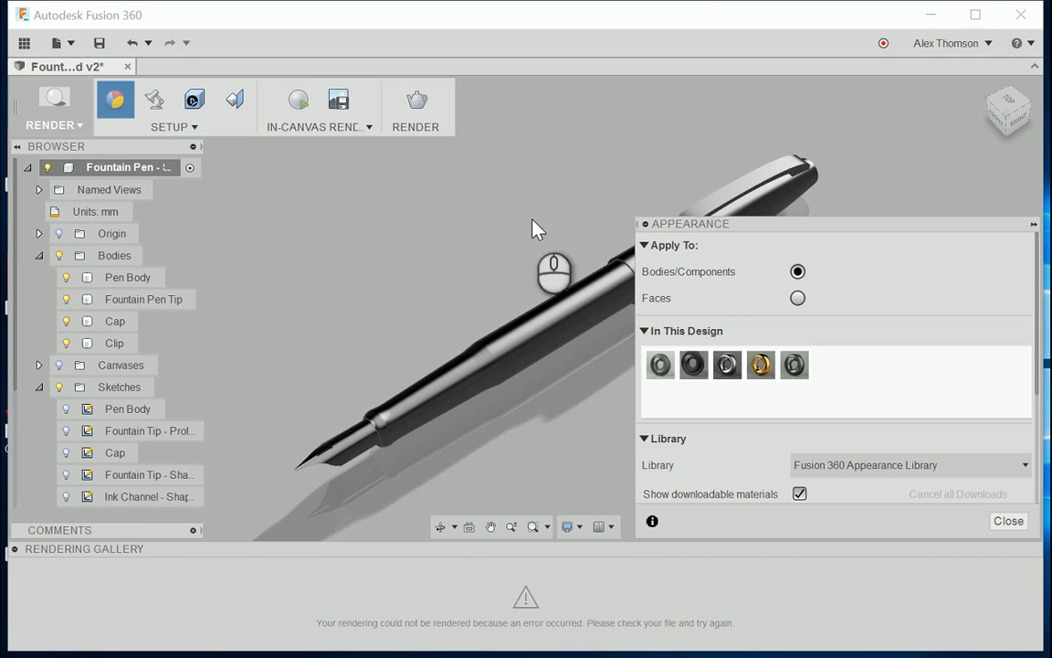
middle_drag(629, 181, 498, 173)
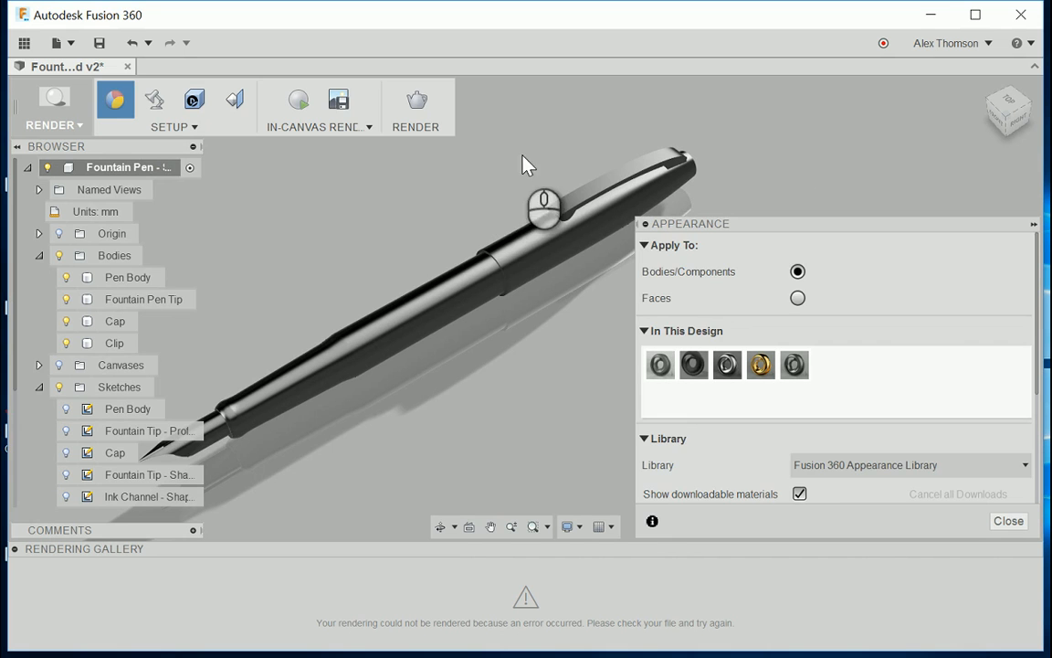
shift+middle_drag(519, 167, 575, 178)
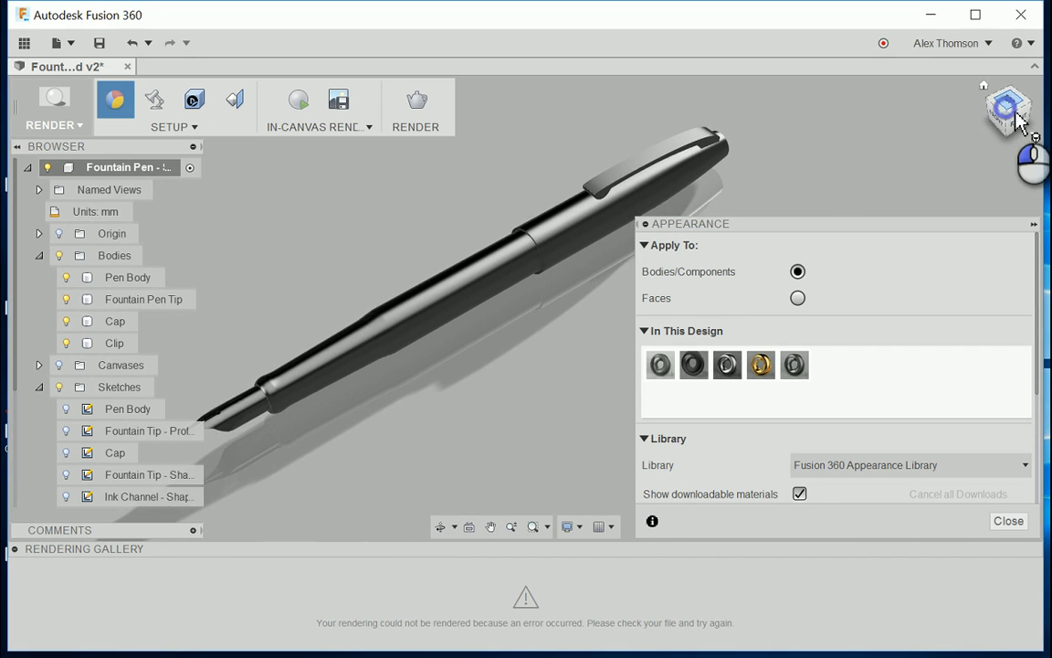
mouse_move(1020, 122)
mouse_down()
mouse_move(1032, 116)
mouse_move(1017, 105)
mouse_move(1018, 121)
mouse_up()
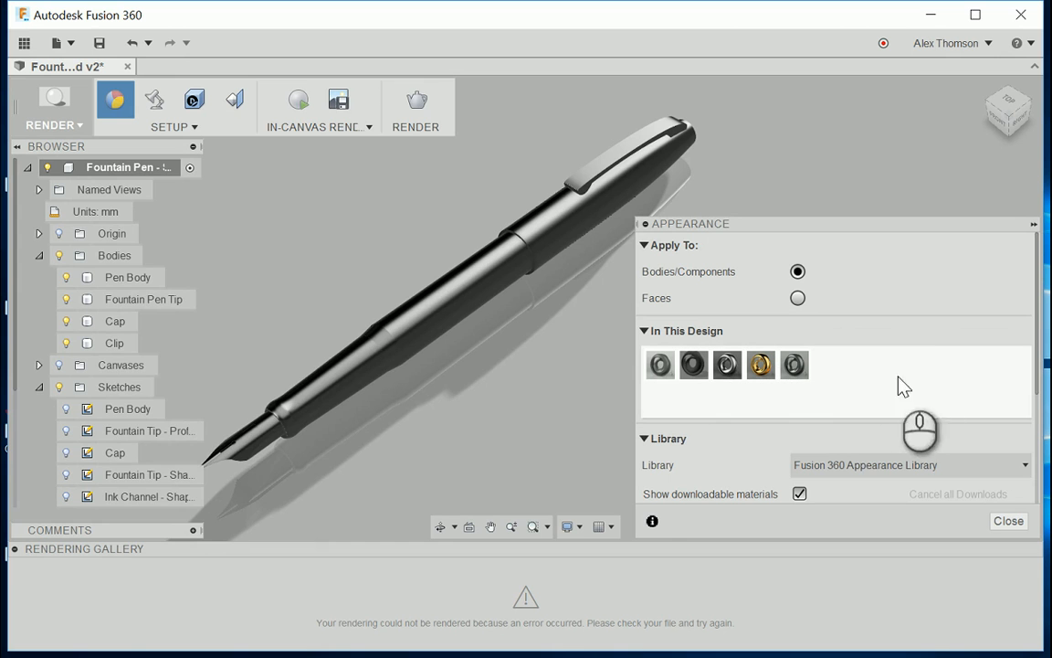
Step: Apply the dark brushed appearance already in the design to the Pen Body
click(447, 298)
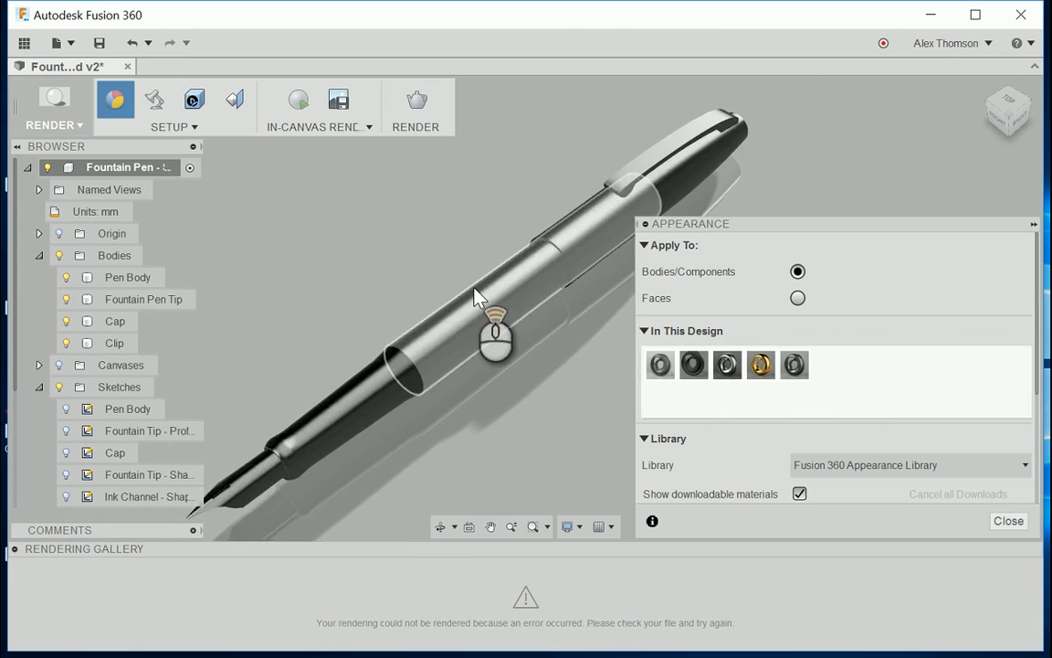
scroll(331, 373, down, 3)
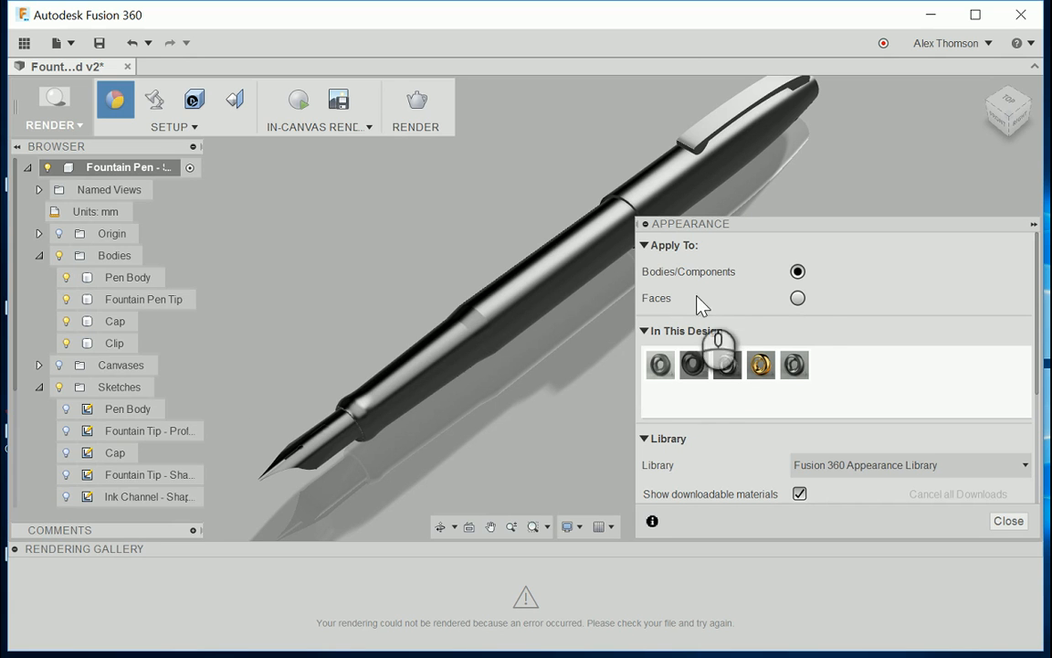
mouse_move(694, 364)
mouse_down()
mouse_move(523, 322)
mouse_move(585, 347)
mouse_move(517, 312)
mouse_move(577, 328)
mouse_move(533, 305)
mouse_move(571, 336)
mouse_up()
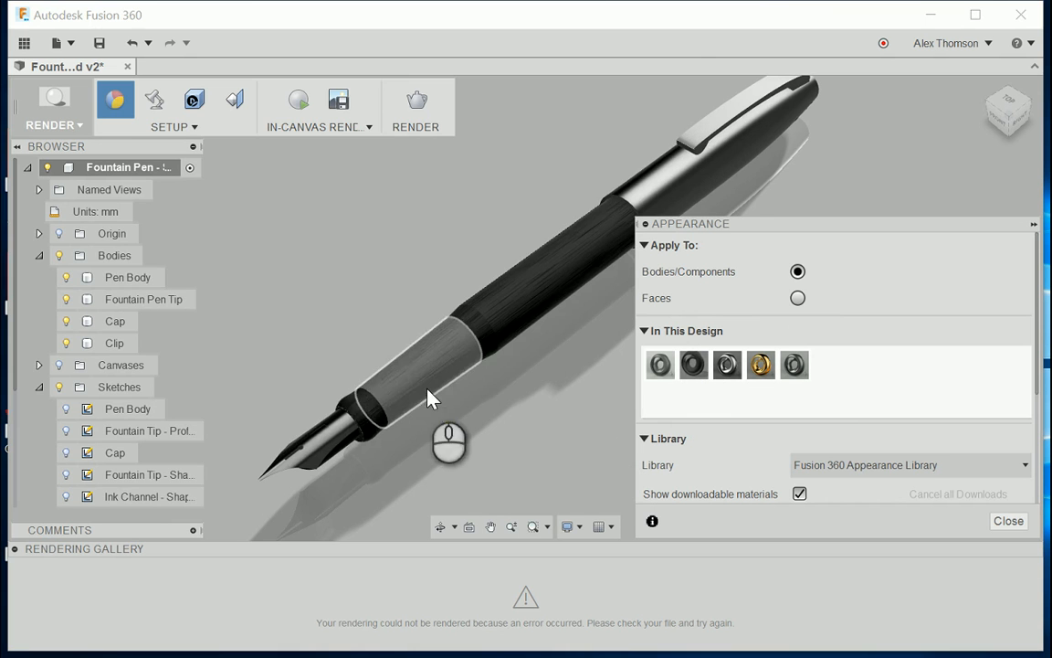
scroll(424, 386, down, 3)
scroll(543, 301, up, 2)
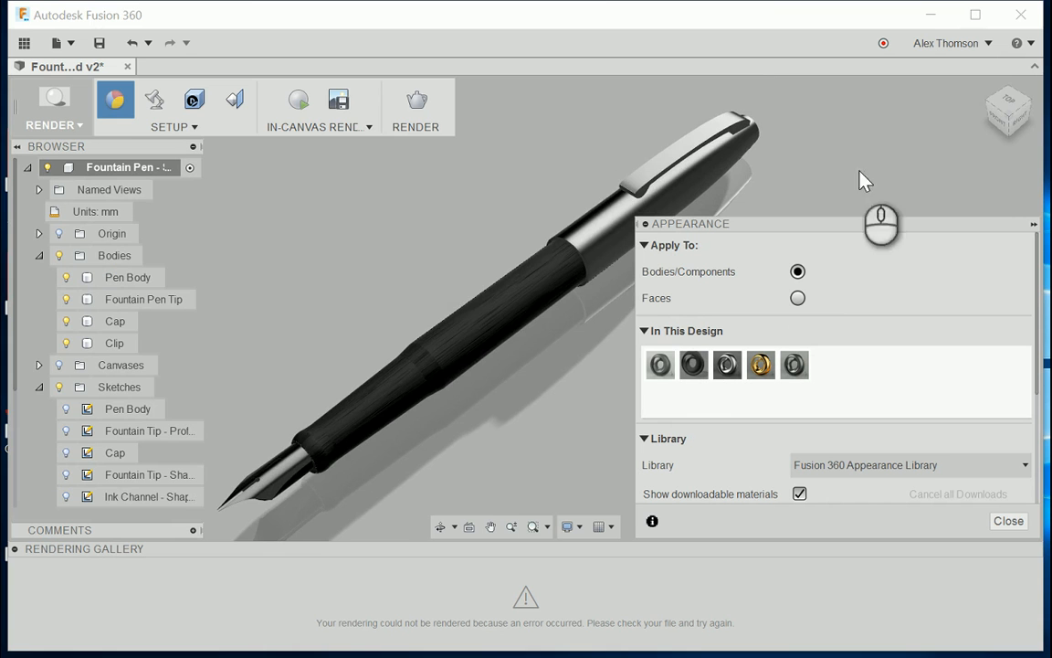
Step: Apply the same dark brushed appearance to the Cap, leaving the clip in its metallic finish
mouse_move(1002, 123)
mouse_down()
mouse_move(1004, 142)
mouse_move(985, 123)
mouse_up()
scroll(517, 408, down, 2)
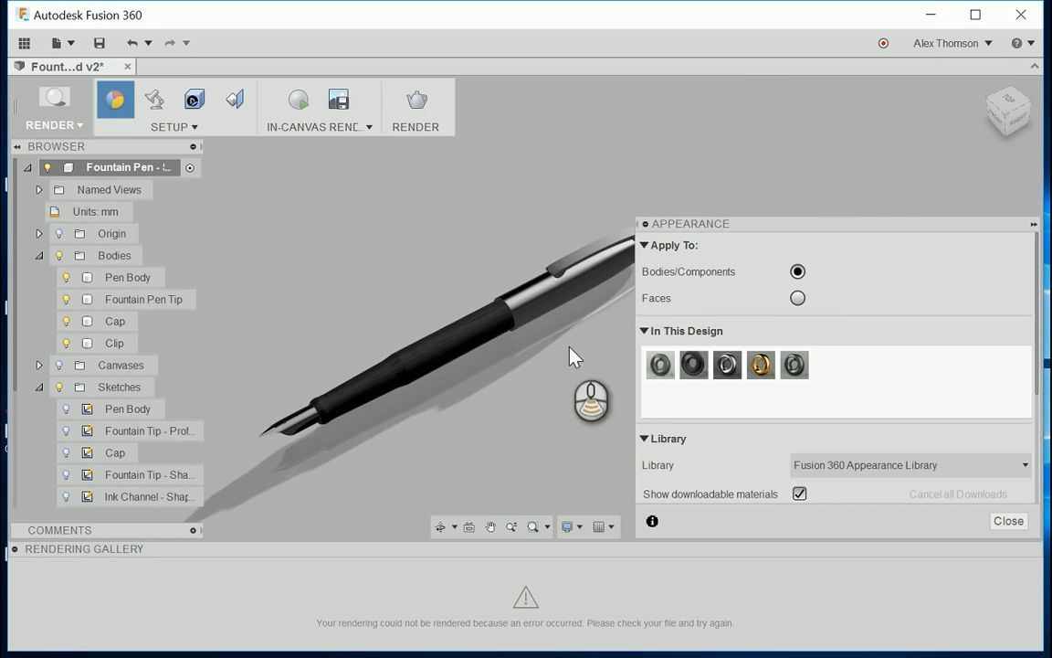
drag(696, 366, 555, 300)
scroll(570, 357, down, 2)
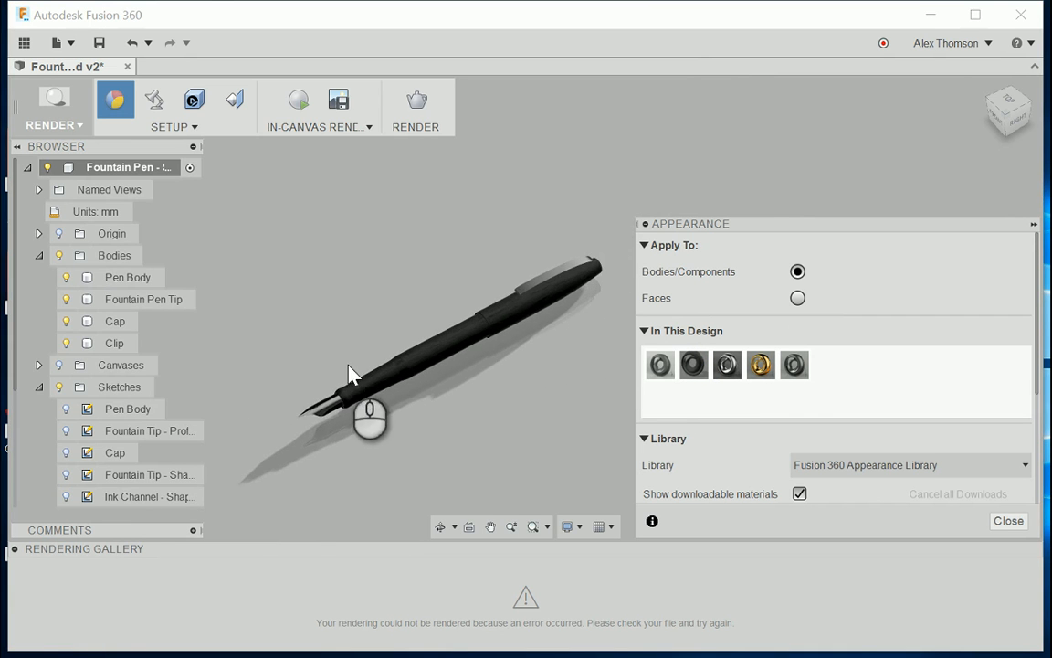
Step: Examine the metallic nib and the dark finish of the pen body and cap, both close up and along the whole pen
scroll(353, 375, up, 5)
scroll(332, 429, down, 3)
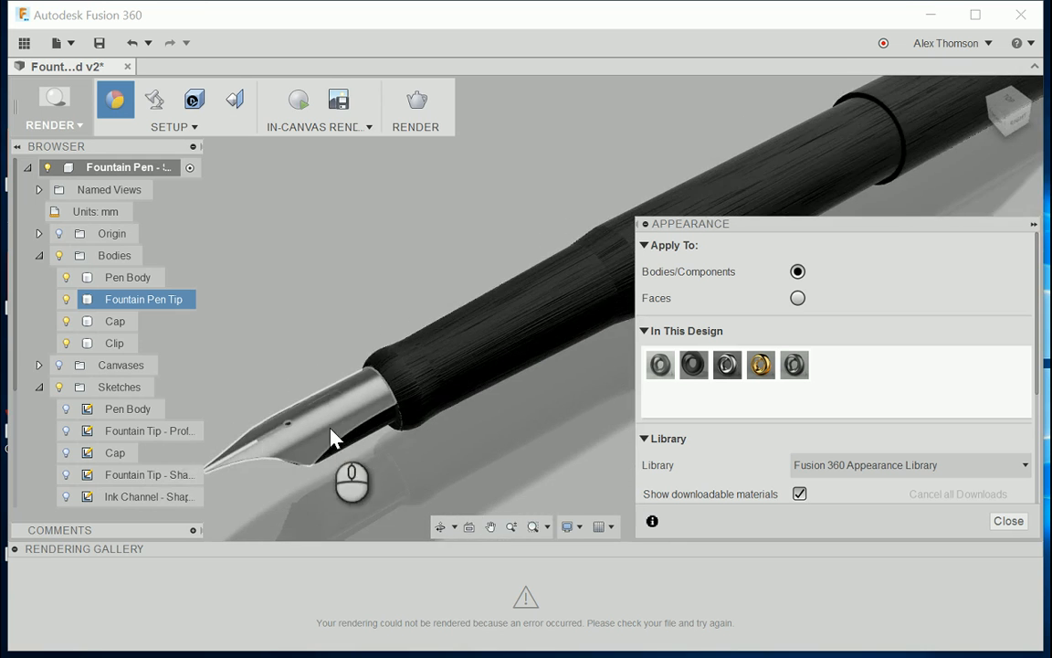
scroll(242, 453, up, 3)
scroll(308, 437, down, 3)
scroll(374, 421, up, 2)
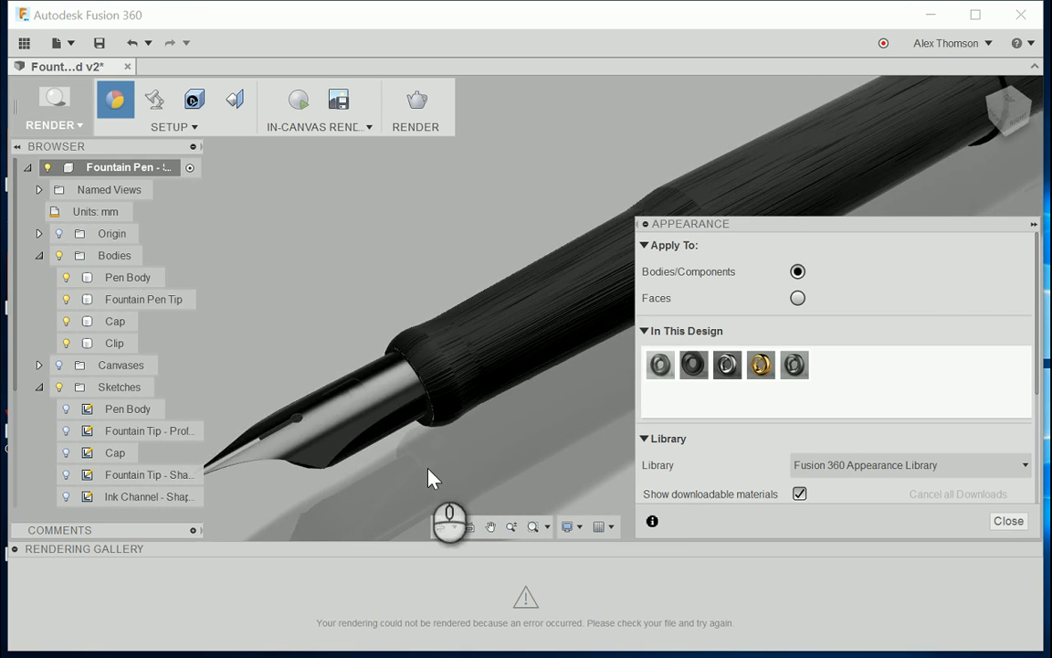
scroll(338, 448, down, 5)
scroll(352, 436, up, 3)
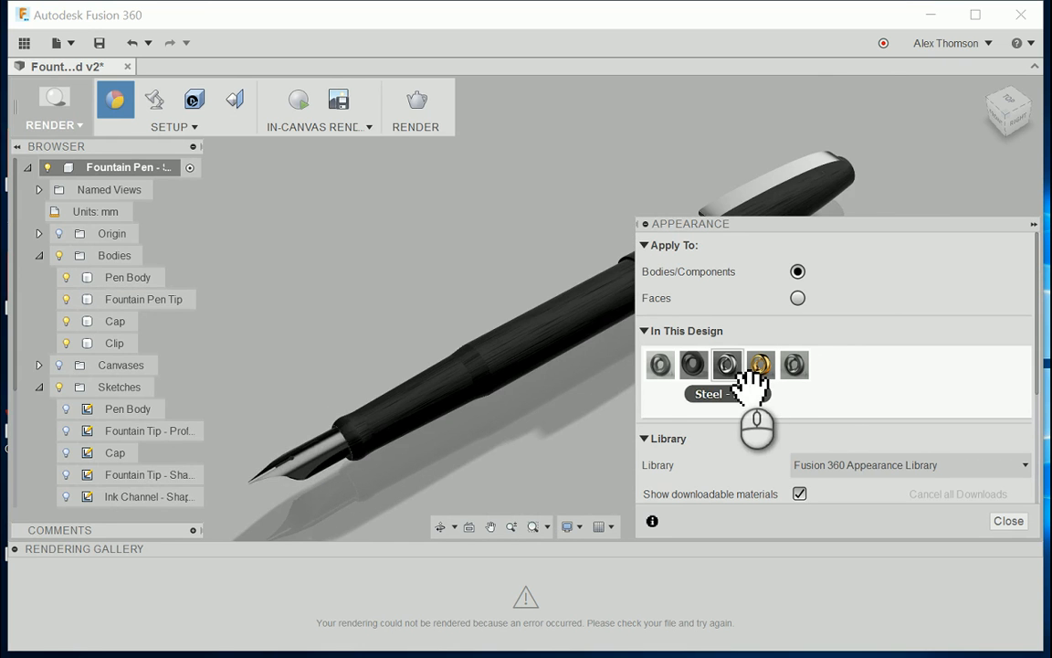
scroll(435, 406, down, 5)
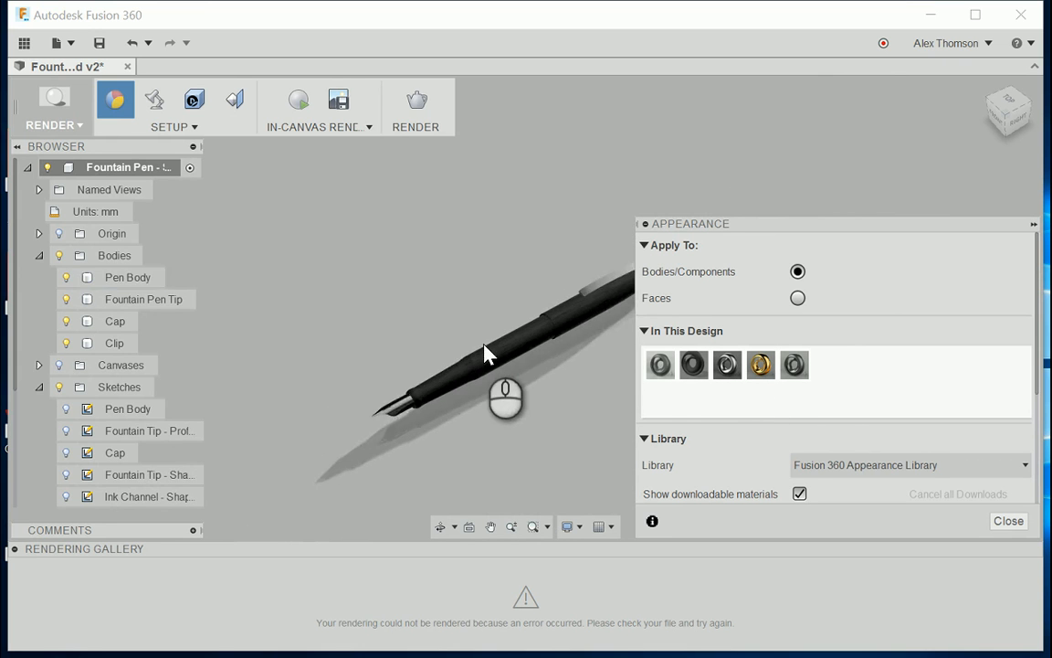
scroll(489, 356, up, 3)
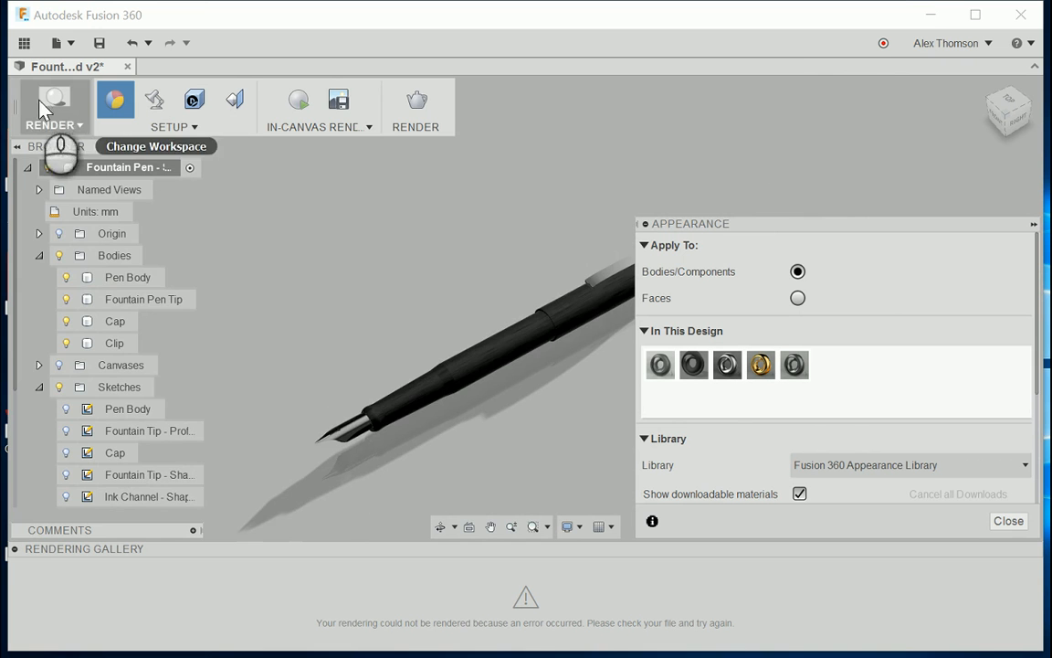
Step: Show the reference canvas to compare the pen's band colours with the photo, and hide it again
click(64, 365)
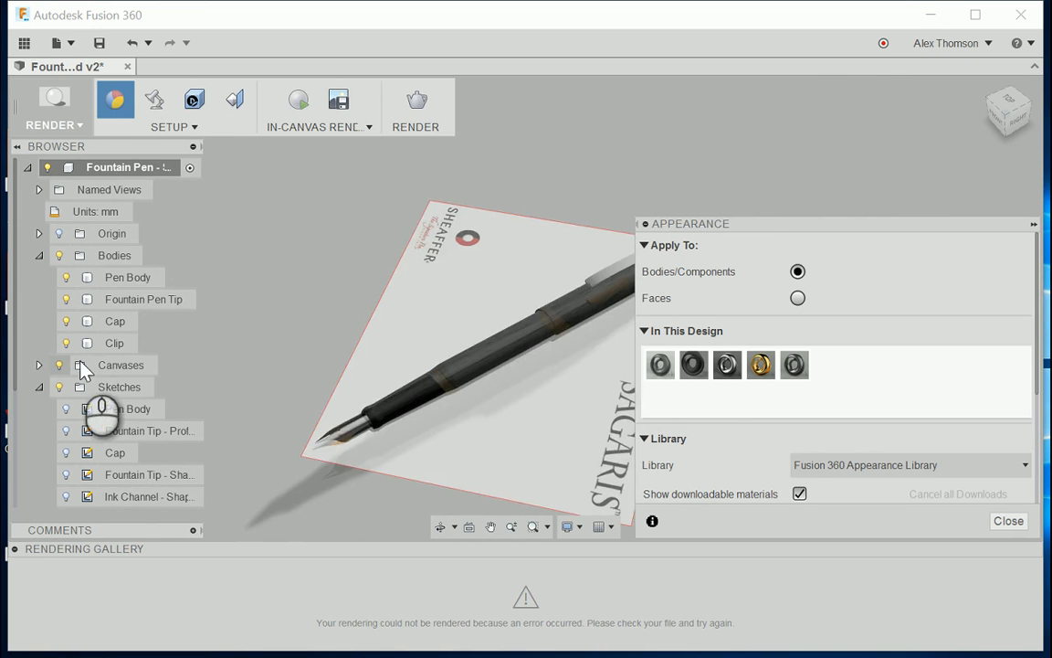
scroll(430, 370, up, 4)
scroll(431, 365, down, 4)
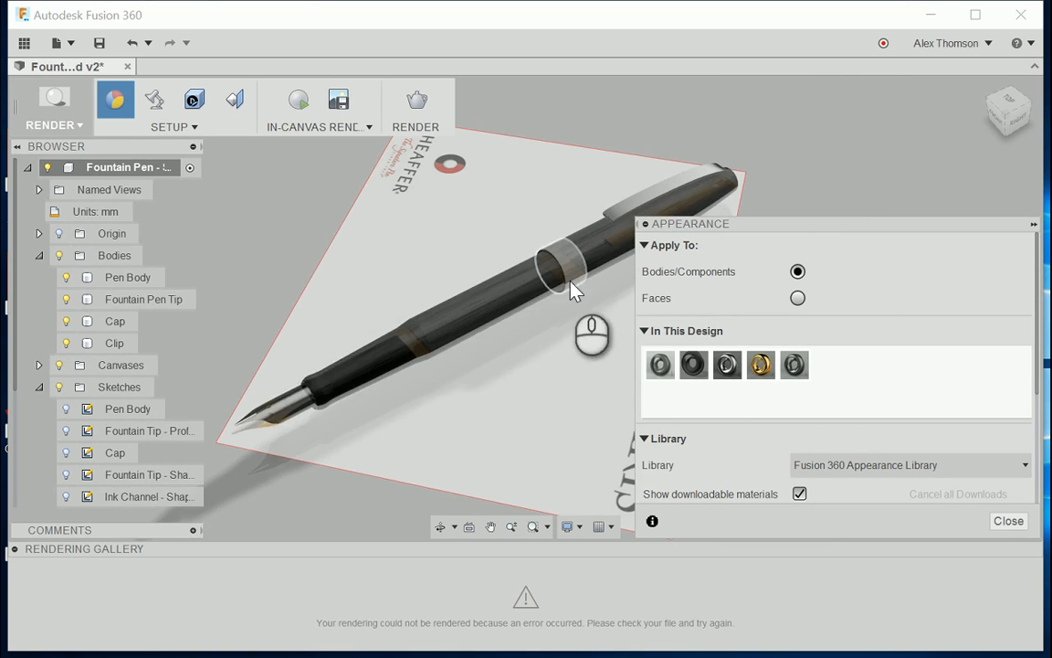
scroll(498, 341, down, 3)
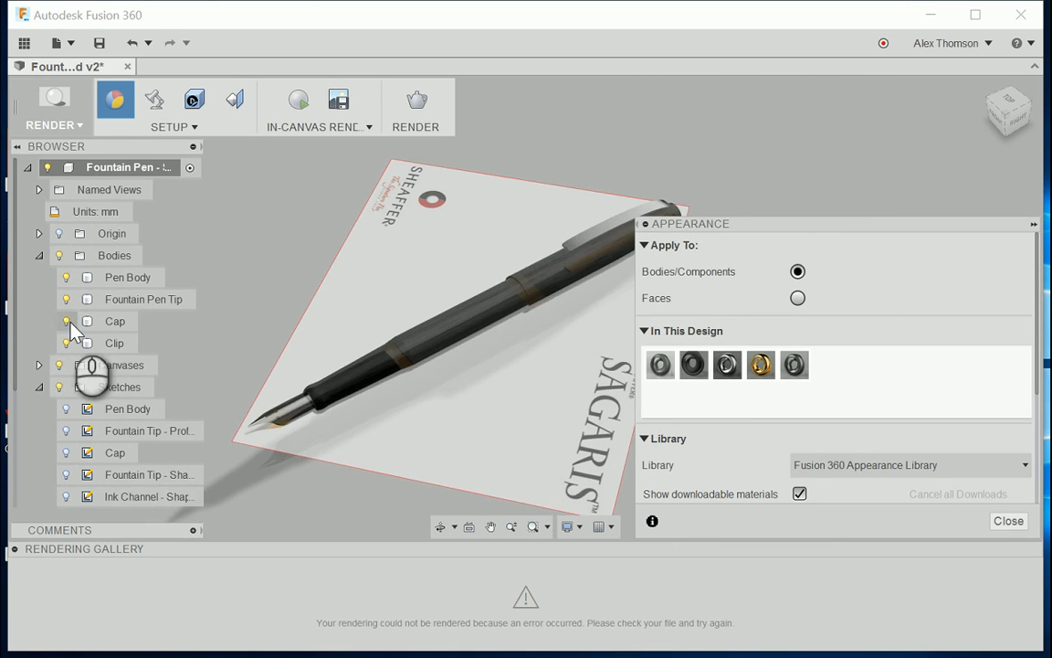
click(66, 364)
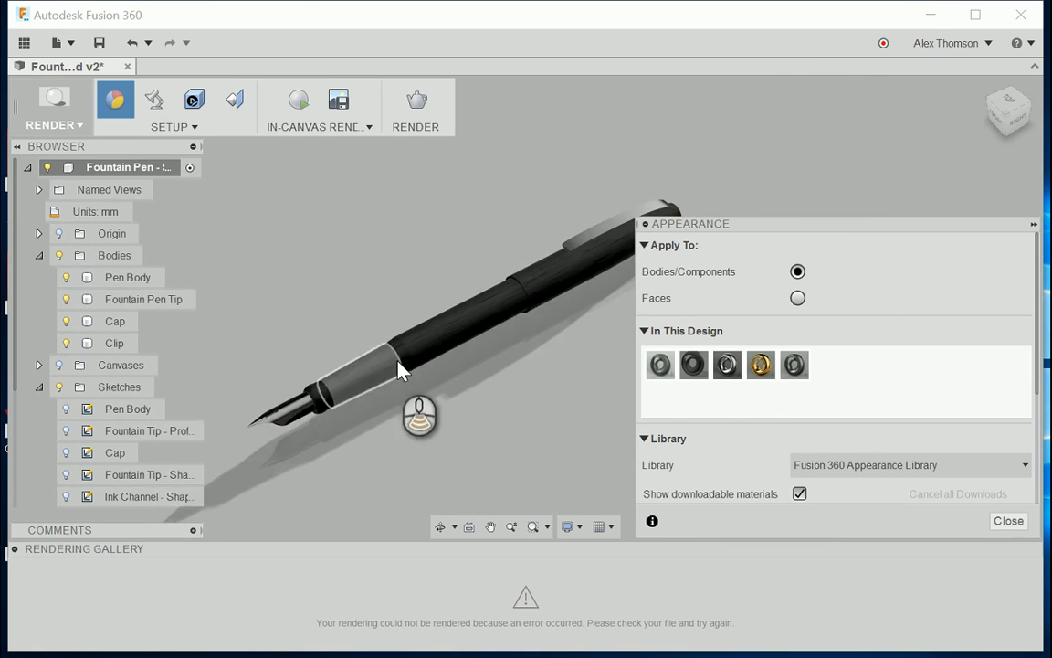
Step: Switch appearance assignment to single faces and apply Brass - Polished to the ring between the pen's grip and barrel
scroll(401, 367, up, 3)
click(308, 423)
scroll(315, 425, up, 2)
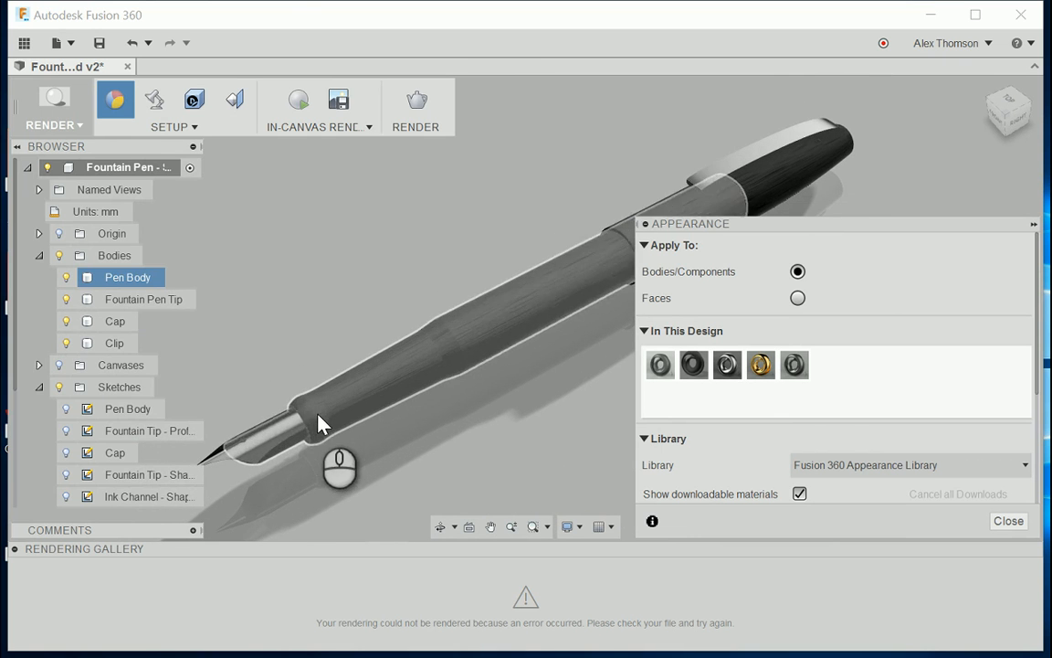
click(491, 416)
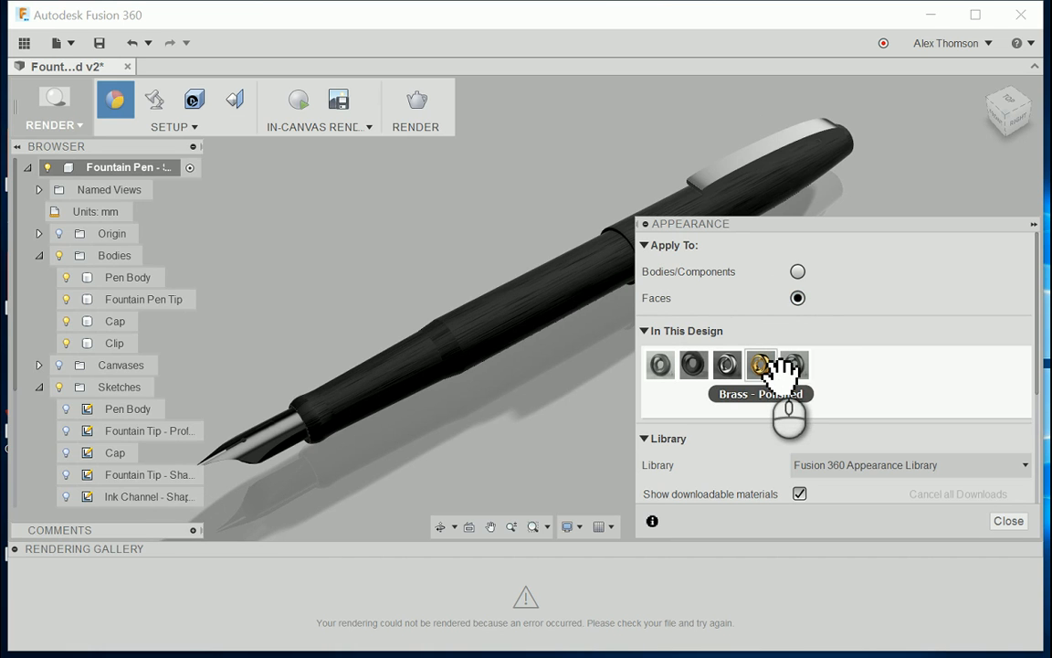
drag(784, 370, 455, 374)
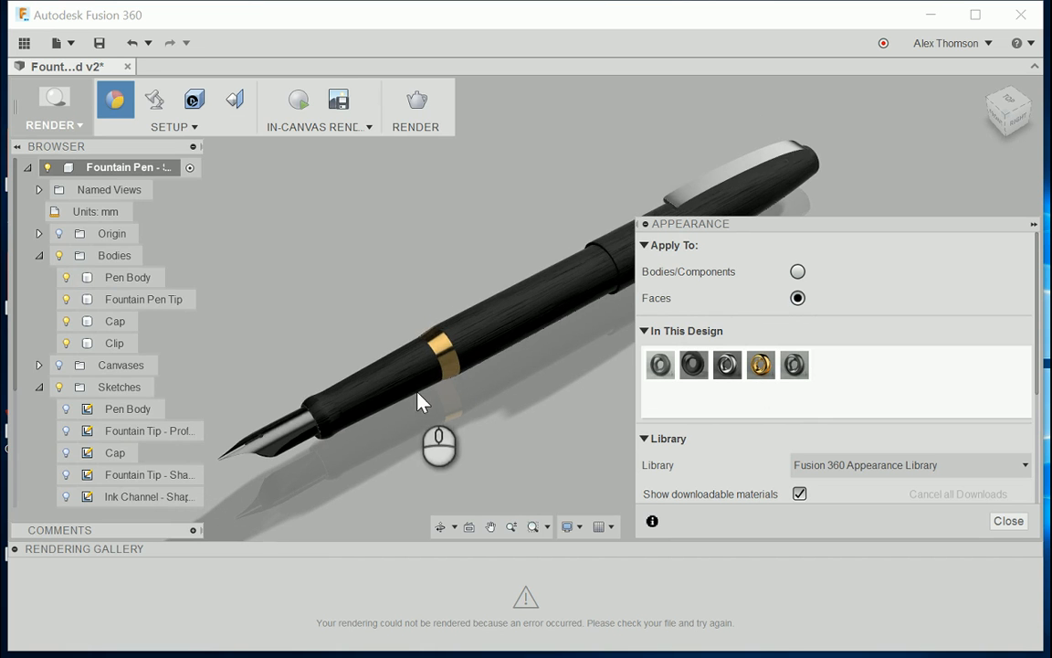
Step: Apply Brass - Polished to the band face around the open end of the cap
scroll(404, 391, down, 3)
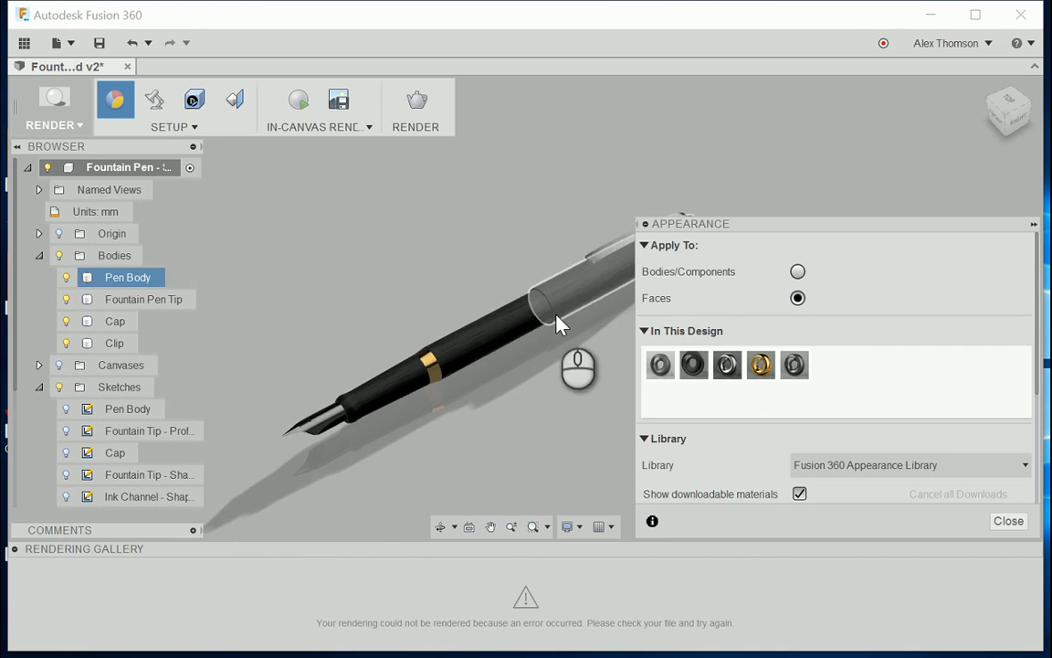
scroll(559, 325, up, 3)
drag(762, 365, 559, 315)
scroll(475, 365, down, 5)
scroll(657, 274, down, 3)
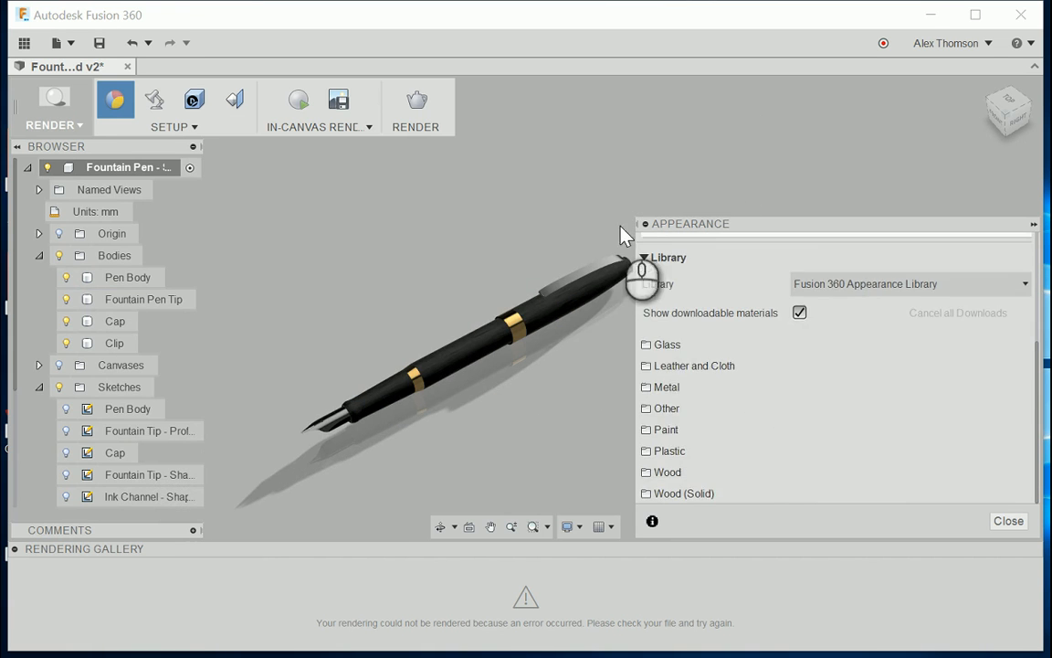
Step: Apply Brass - Polished to the faces at the closed end of the cap, beyond the clip
scroll(681, 311, up, 5)
scroll(730, 182, up, 5)
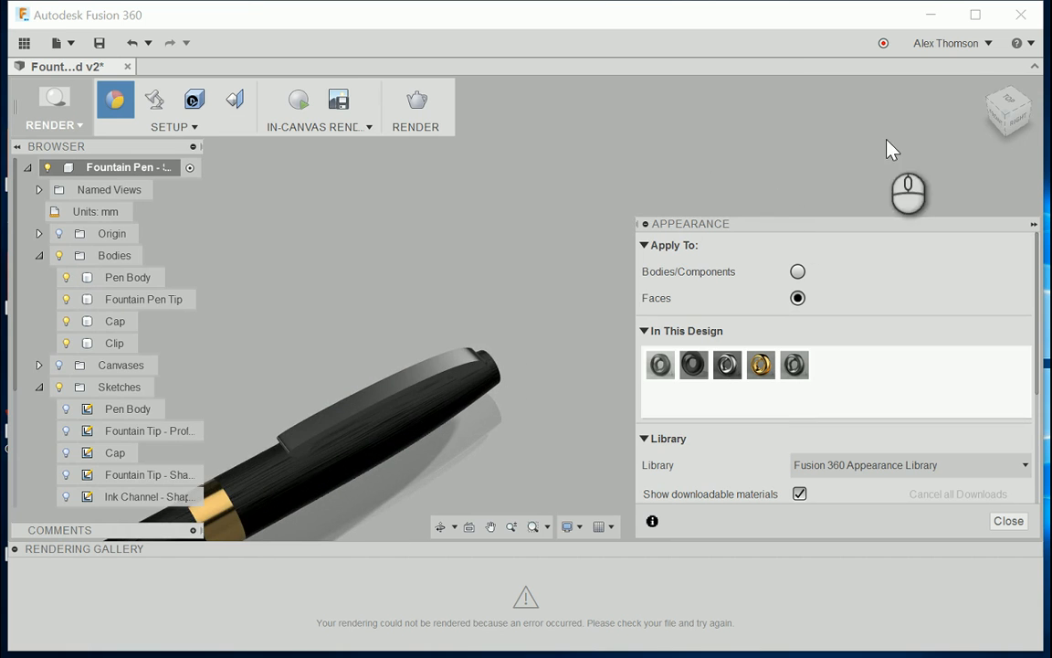
drag(1010, 110, 878, 102)
scroll(476, 339, up, 3)
scroll(561, 417, down, 2)
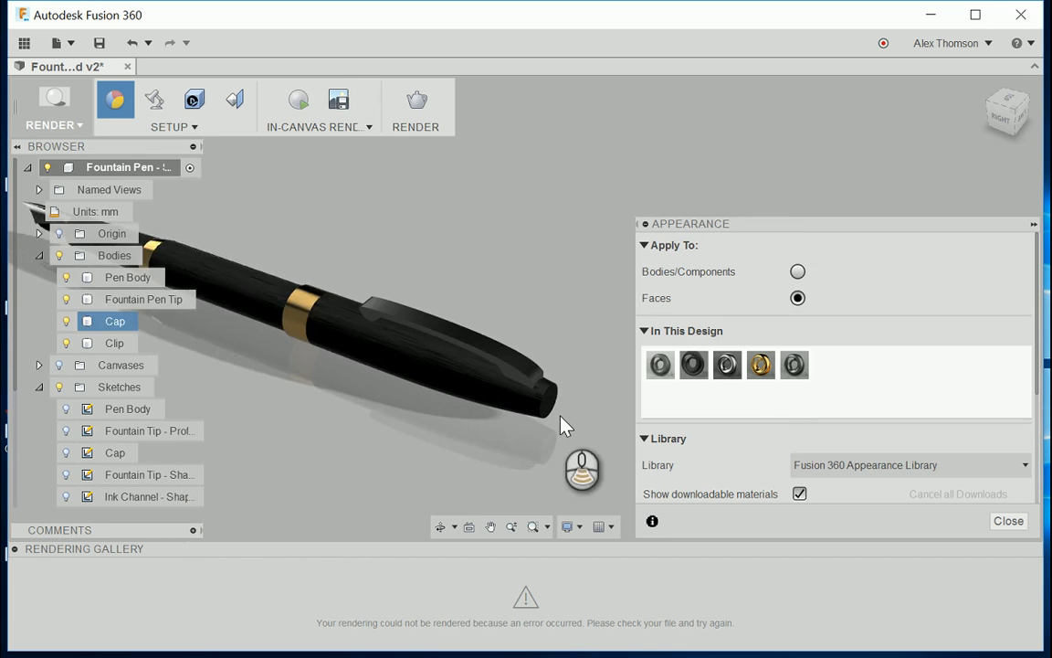
scroll(566, 425, up, 3)
drag(761, 366, 525, 397)
drag(761, 366, 537, 386)
scroll(590, 419, down, 5)
drag(1018, 125, 999, 146)
scroll(649, 163, down, 3)
scroll(511, 312, up, 3)
scroll(564, 277, down, 3)
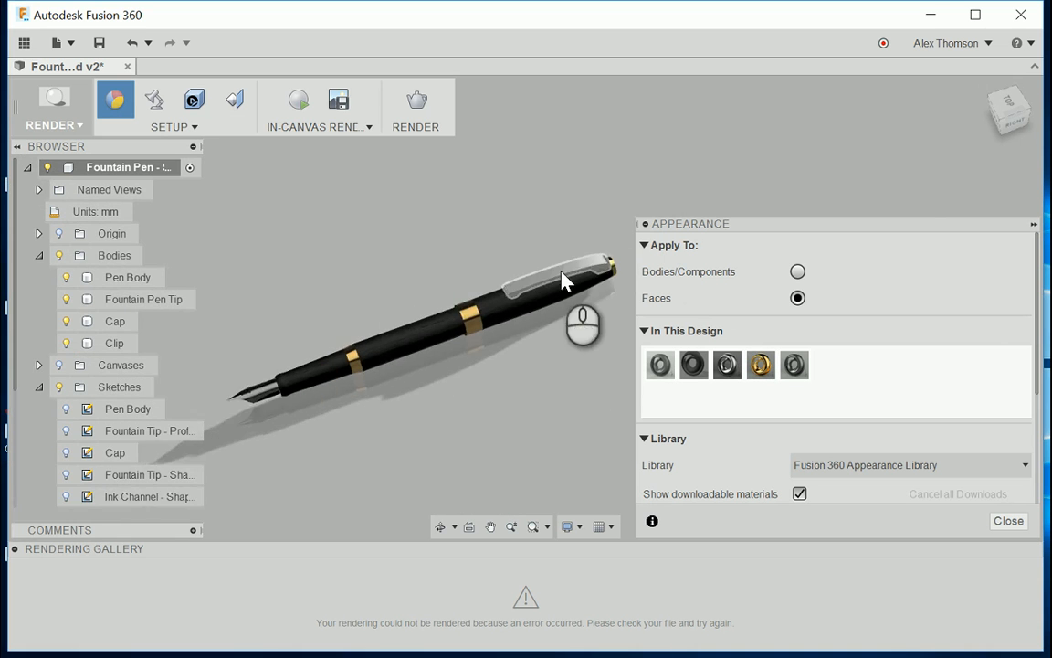
Step: Hide the Cap and Clip and apply Brass - Polished to the chamfer and end face at the back of the Pen Body
scroll(564, 277, up, 5)
click(66, 320)
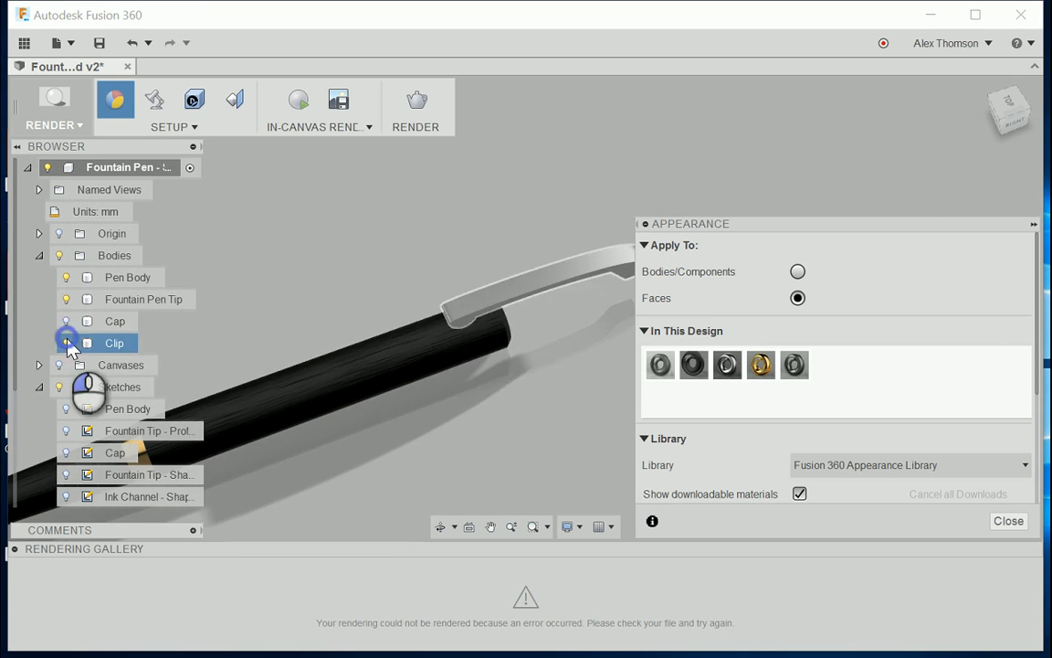
click(66, 343)
drag(1006, 117, 891, 101)
scroll(281, 369, down, 3)
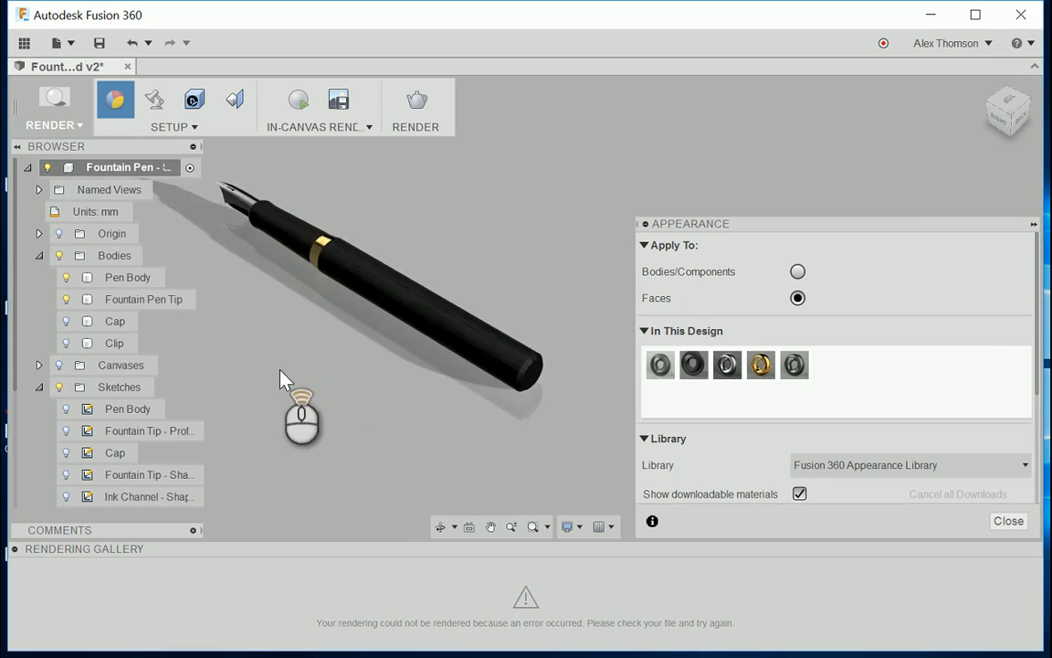
scroll(515, 375, up, 3)
drag(761, 364, 506, 380)
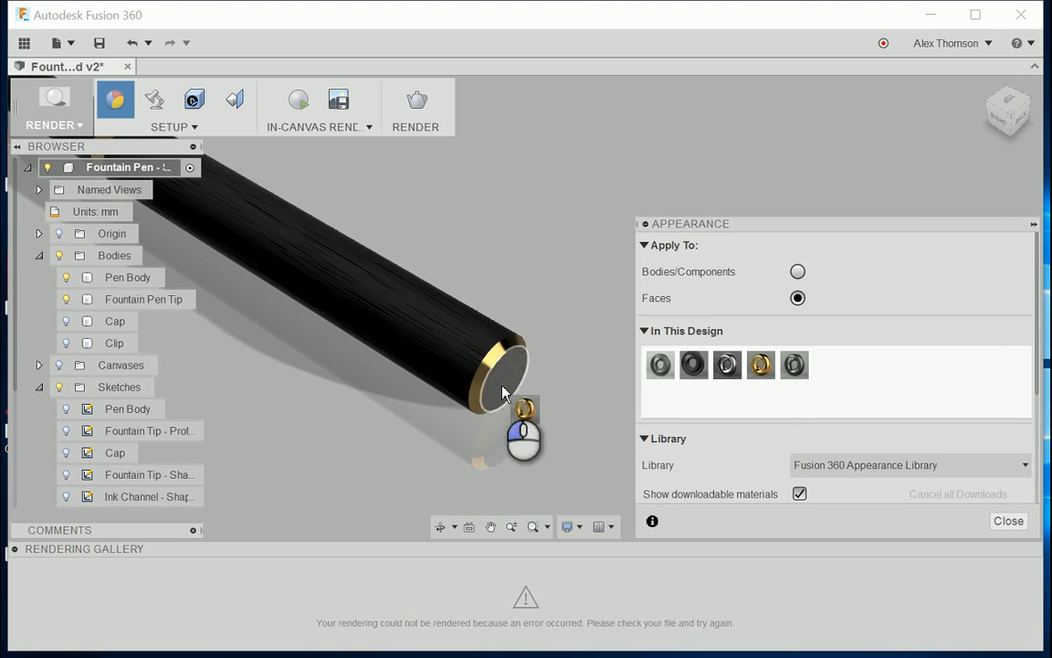
scroll(539, 413, down, 5)
scroll(363, 358, up, 2)
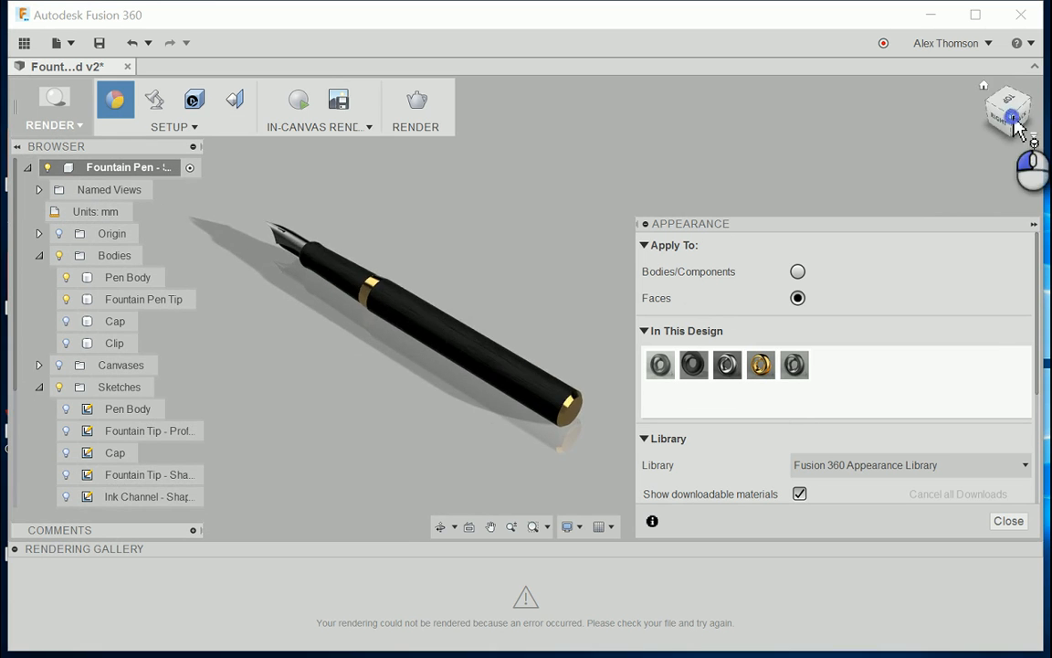
Step: Look through the aluminum finishes in the Fusion 360 Appearance Library for the pen's grip section
drag(1014, 119, 1041, 119)
scroll(604, 207, down, 3)
scroll(341, 440, up, 5)
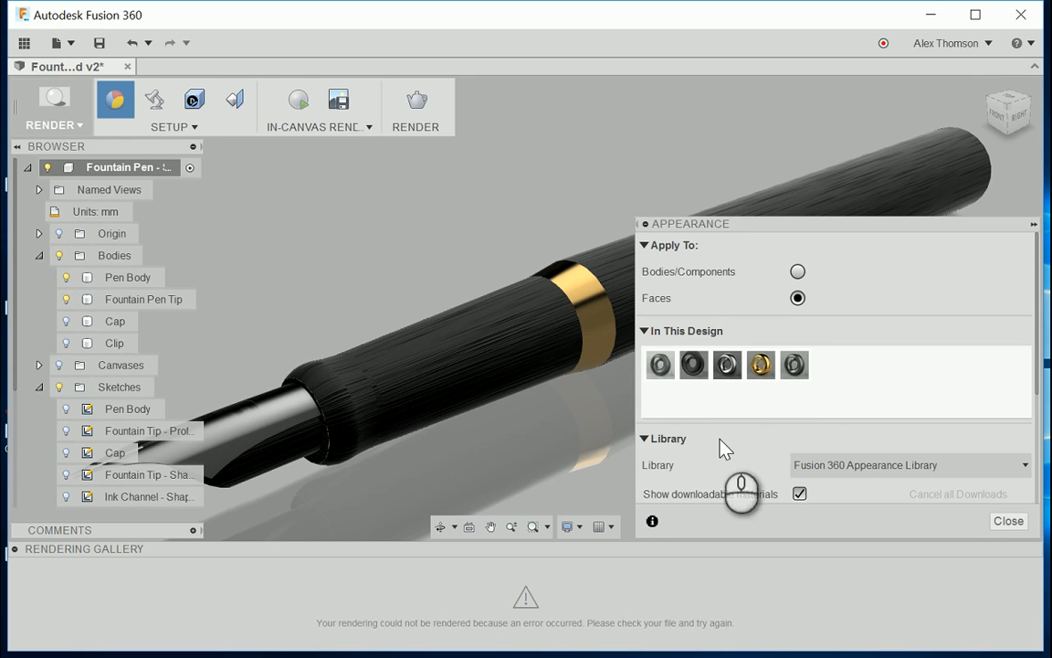
scroll(747, 453, down, 4)
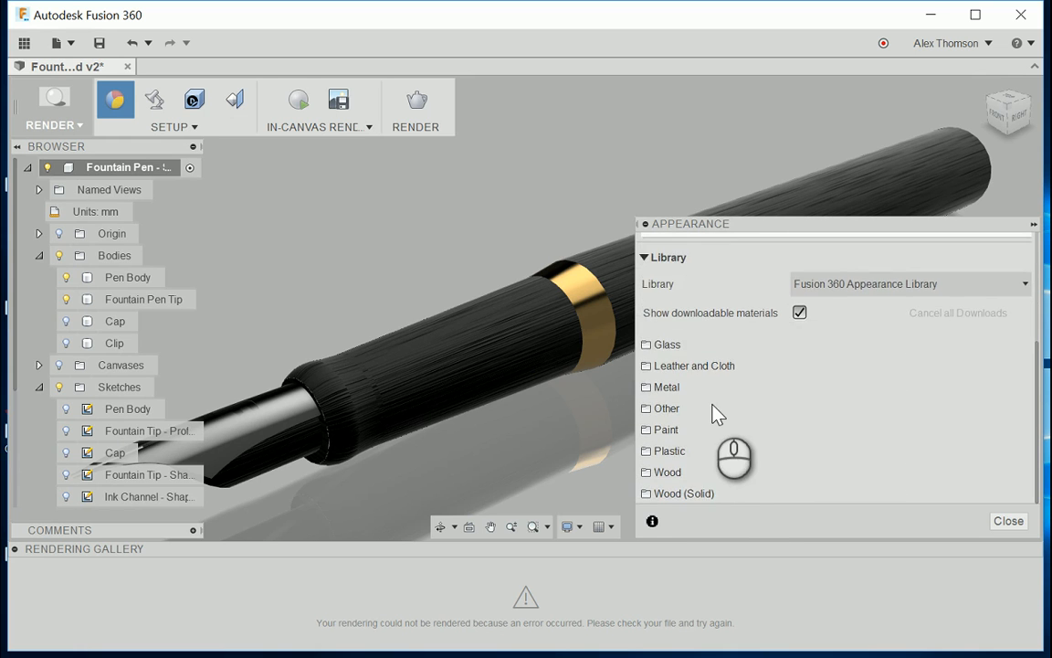
scroll(717, 411, up, 2)
scroll(698, 397, down, 2)
click(681, 382)
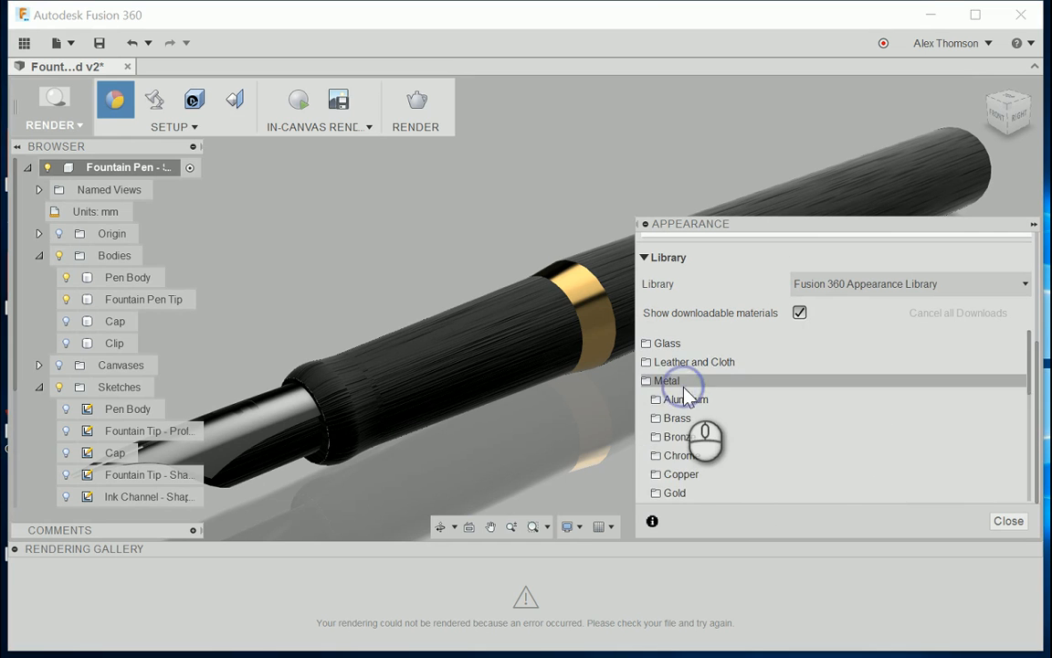
click(704, 402)
scroll(774, 423, down, 5)
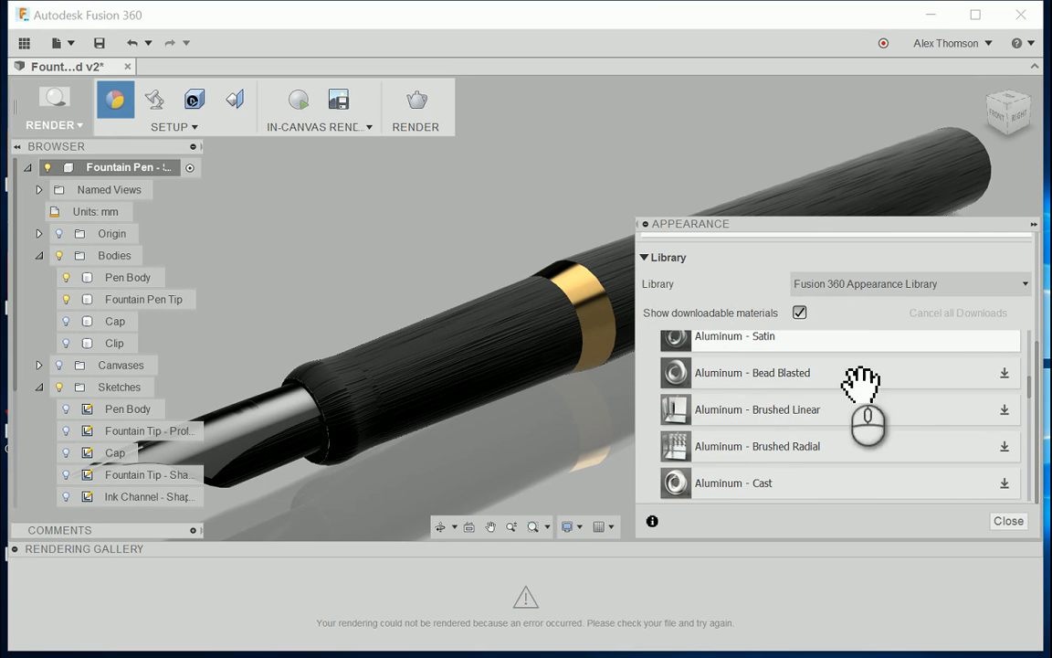
scroll(839, 420, up, 10)
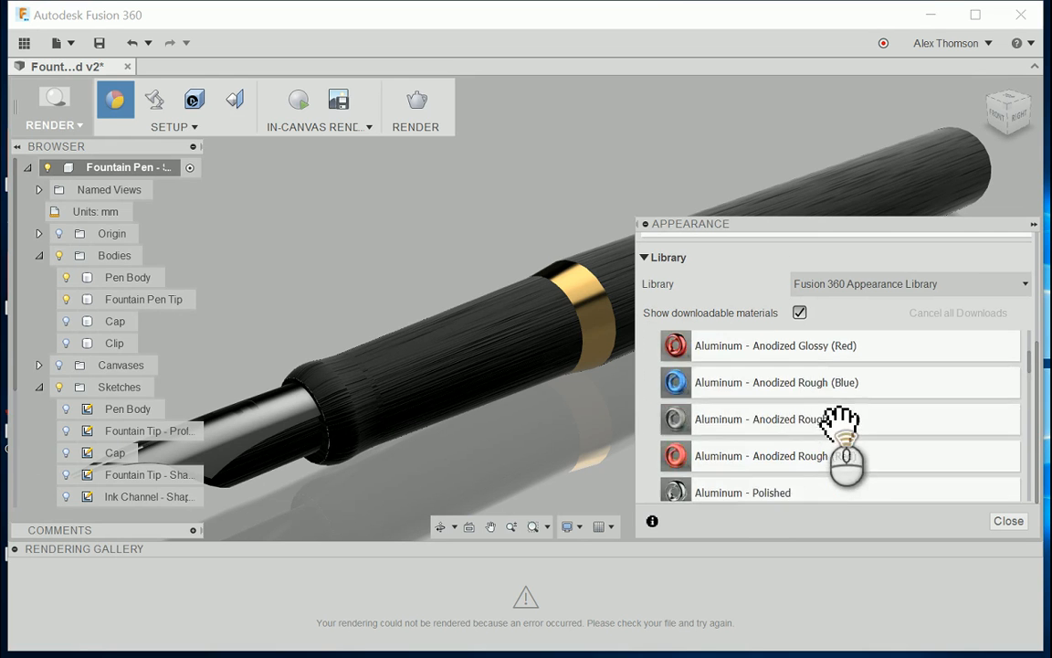
scroll(770, 301, down, 3)
scroll(747, 371, up, 3)
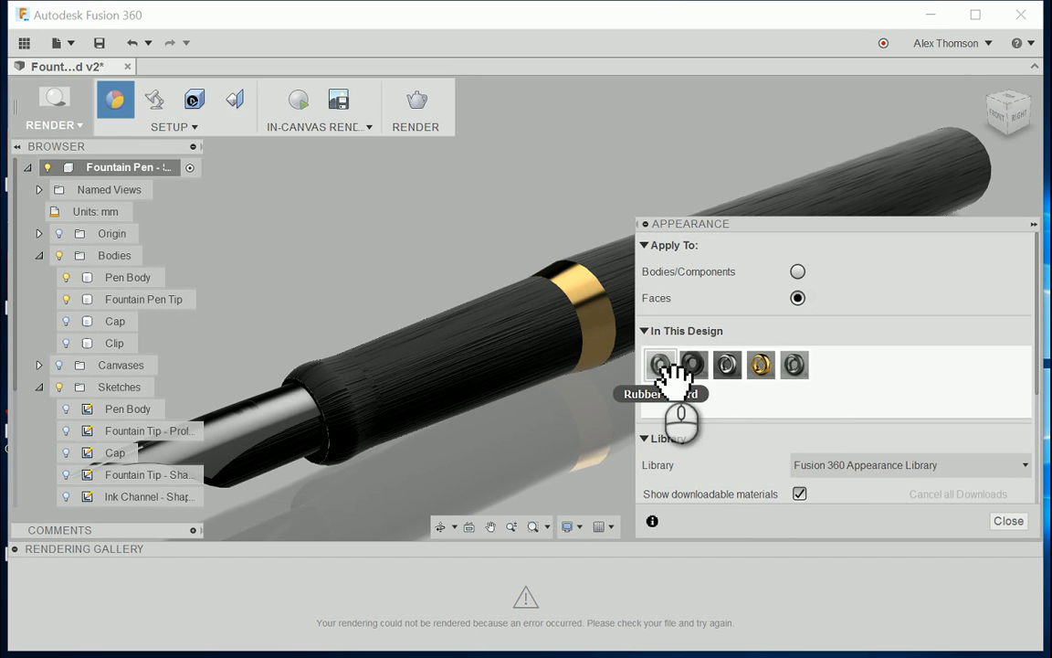
Step: Apply the rubber appearance already in the design to the faces of the grip section between nib and brass ring
drag(669, 370, 370, 456)
scroll(381, 462, down, 5)
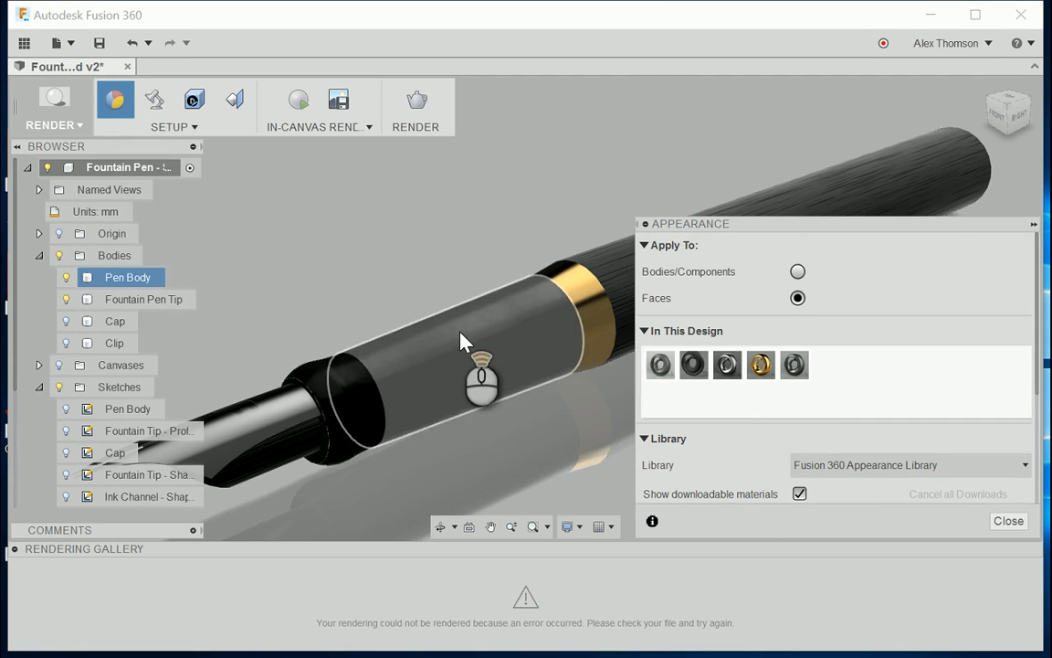
scroll(346, 364, down, 3)
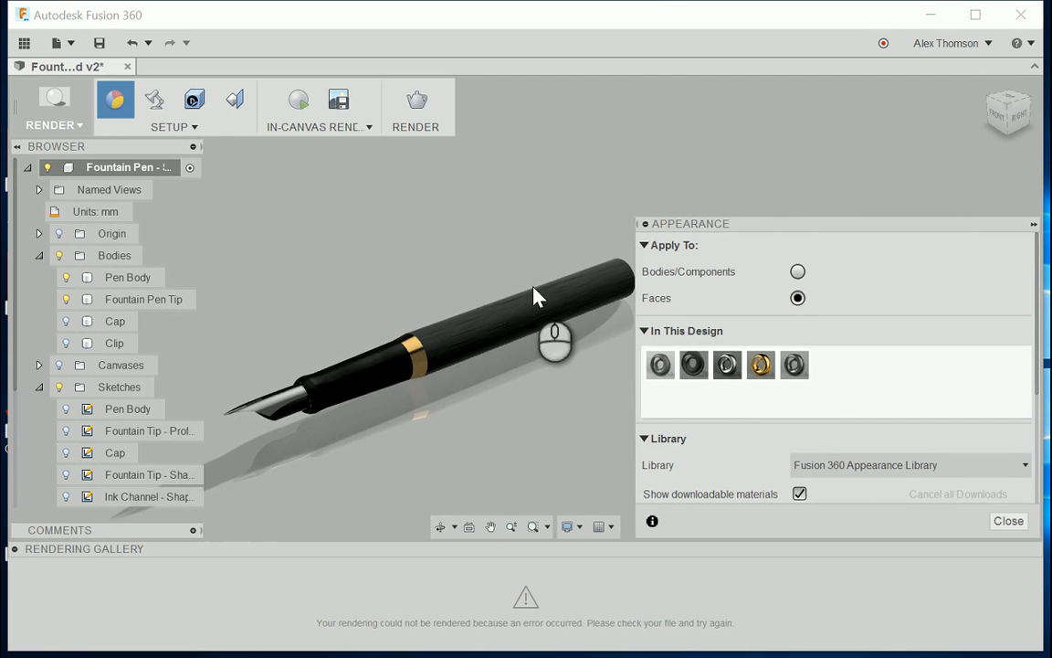
click(1012, 103)
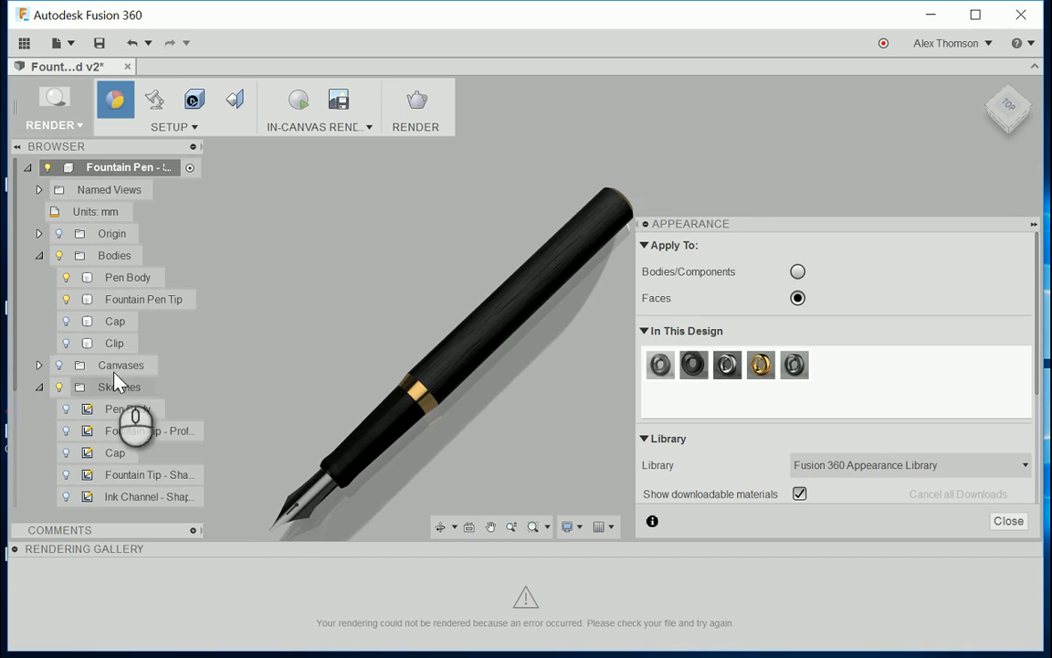
Step: Show the Cap and Clip again and apply Brass - Polished to the whole Clip body
click(66, 320)
click(66, 343)
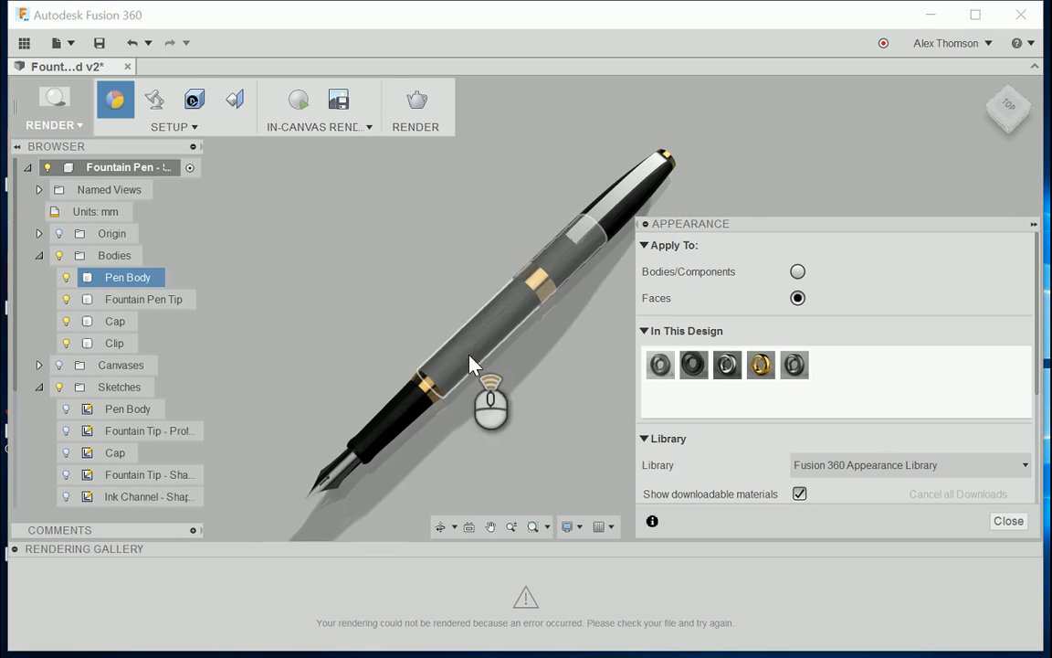
scroll(469, 359, up, 3)
click(798, 271)
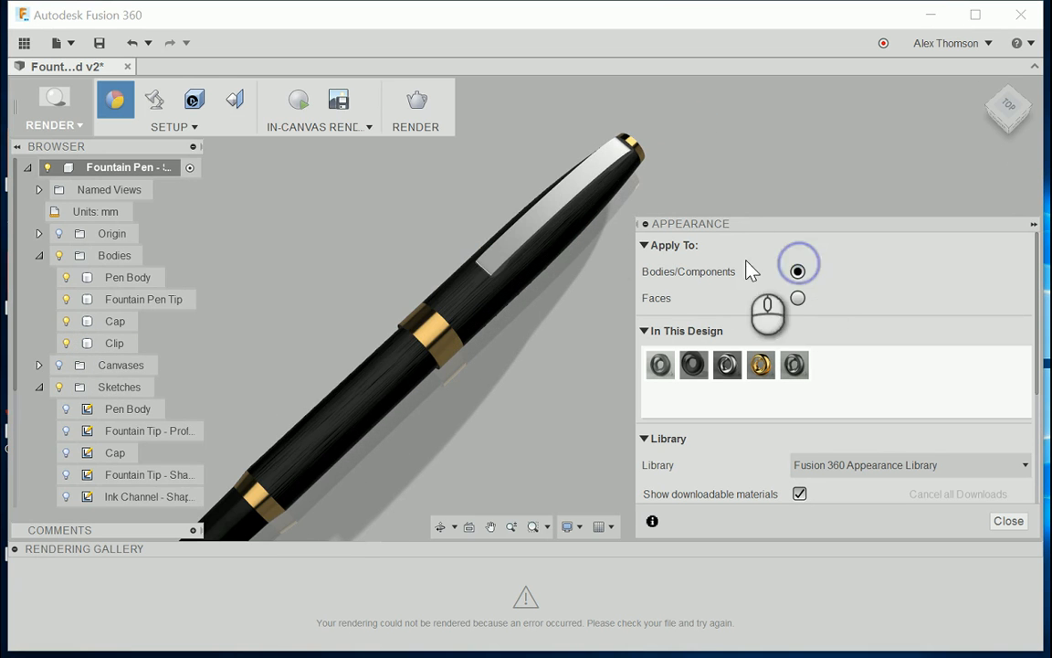
drag(761, 365, 517, 227)
Step: Apply Brass - Polished to only the recessed face of the F on the nib
drag(998, 118, 982, 94)
scroll(857, 107, down, 4)
scroll(415, 335, up, 4)
scroll(417, 345, up, 6)
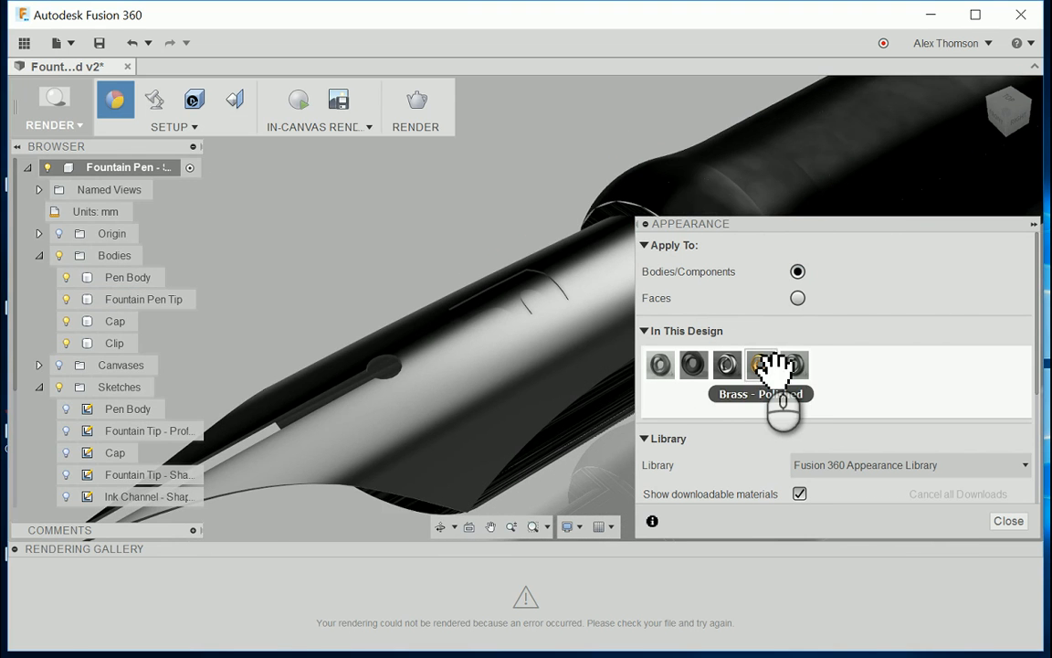
click(798, 300)
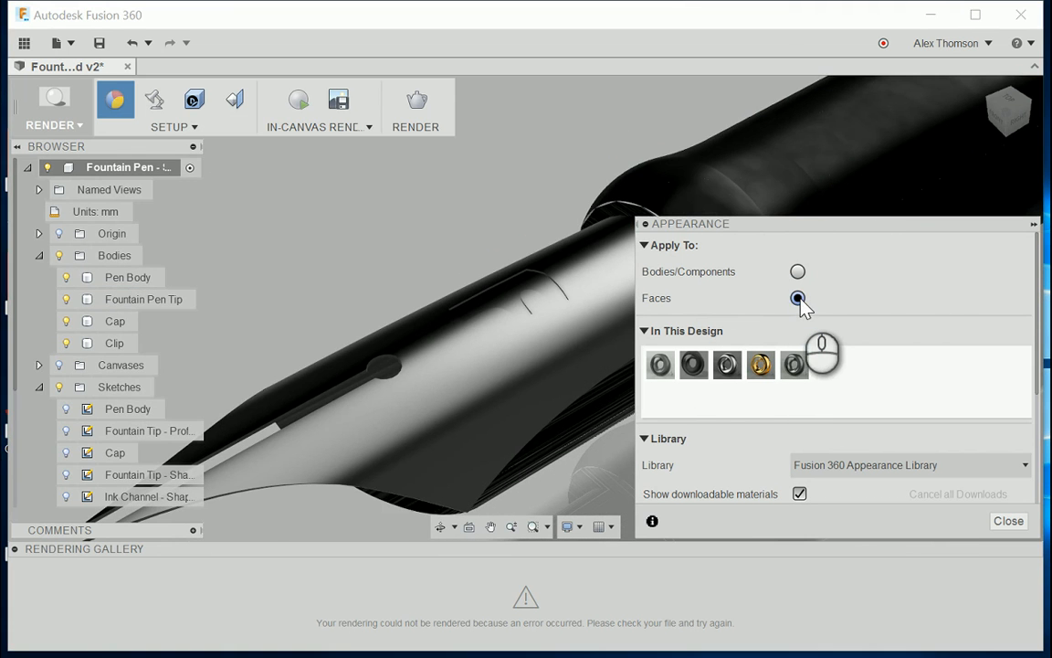
drag(763, 364, 511, 311)
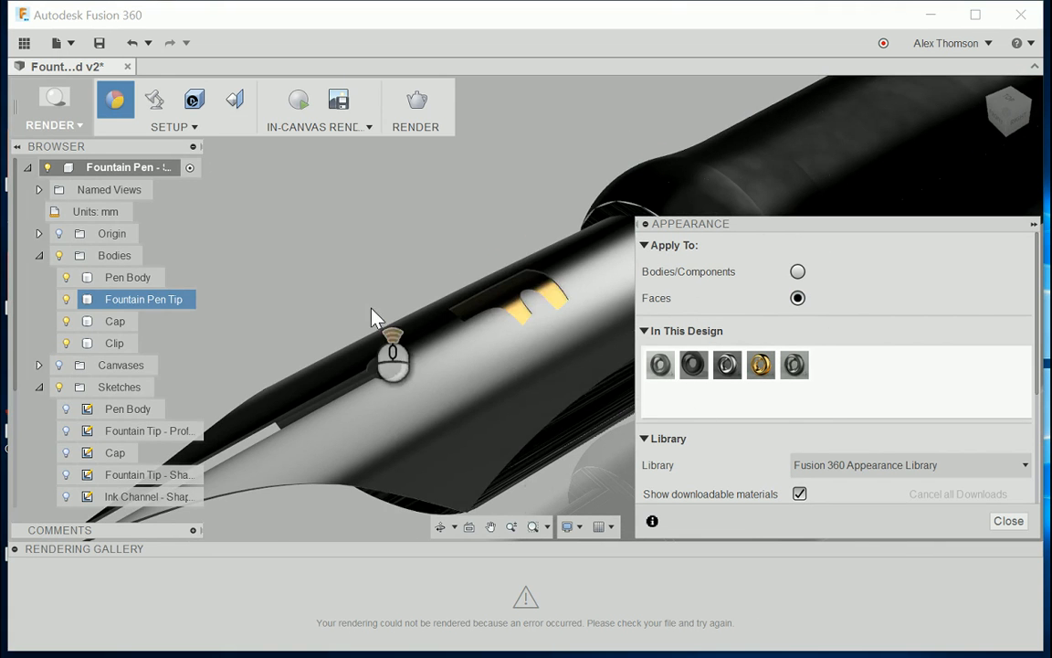
scroll(375, 310, up, 5)
scroll(428, 334, down, 4)
Step: Apply the metallic appearances already in the design to the feed section beneath the nib
drag(1029, 122, 1025, 98)
middle_drag(526, 216, 553, 376)
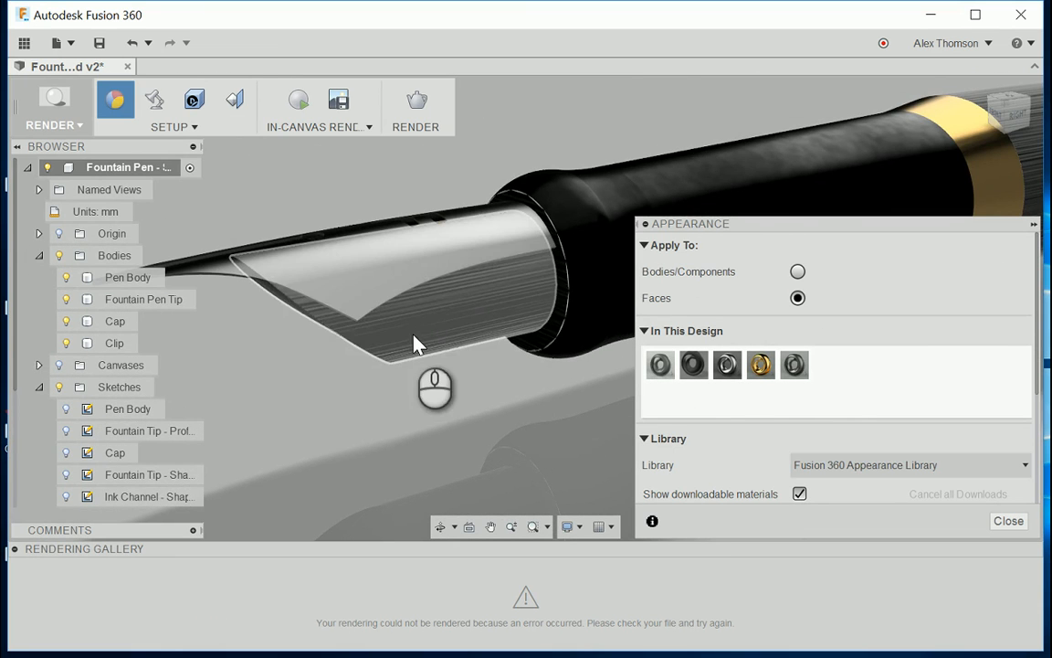
drag(795, 365, 479, 337)
drag(1001, 107, 975, 188)
drag(728, 364, 479, 228)
scroll(392, 374, up, 8)
scroll(486, 354, down, 1)
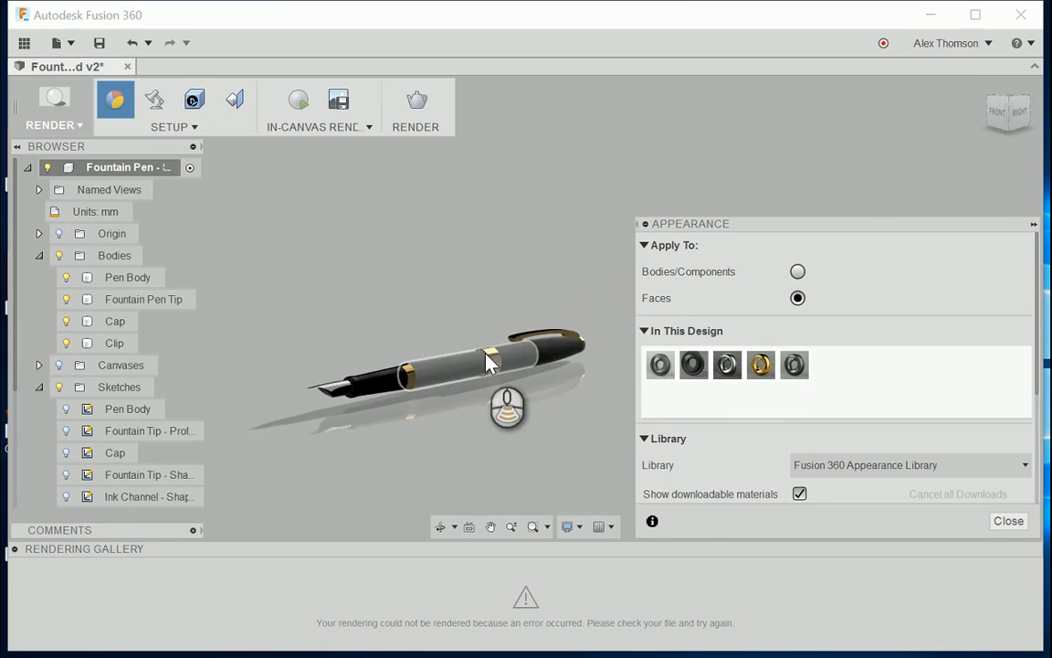
Step: Examine the whole pen with its brass accents from above and close the Appearance settings
scroll(486, 362, down, 2)
drag(1028, 134, 1024, 155)
scroll(436, 393, up, 1)
scroll(267, 333, down, 1)
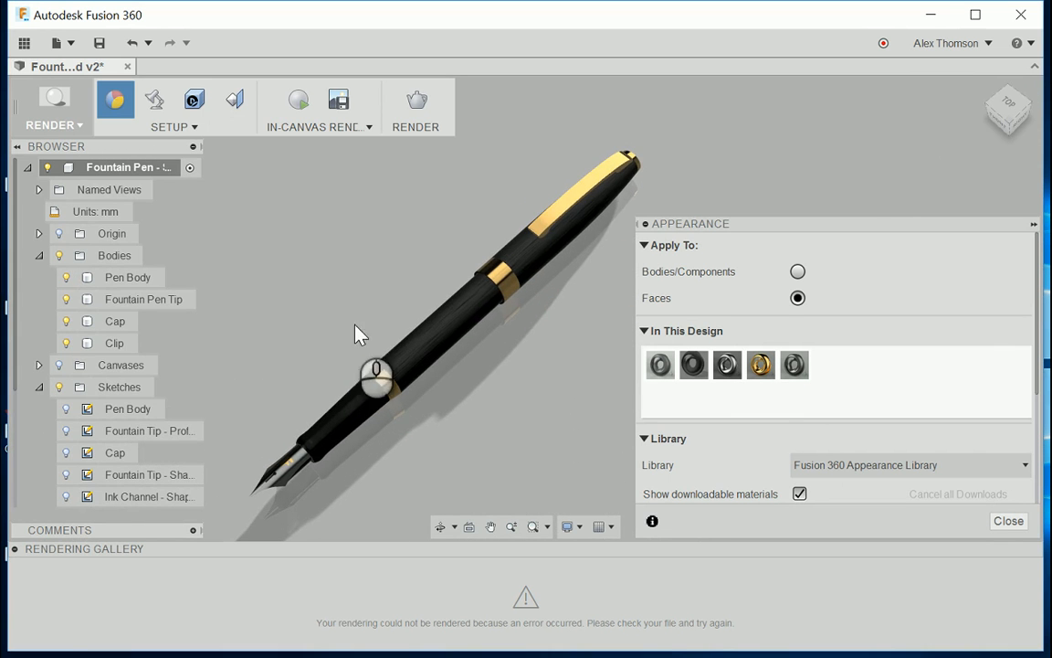
click(1008, 520)
scroll(759, 305, up, 1)
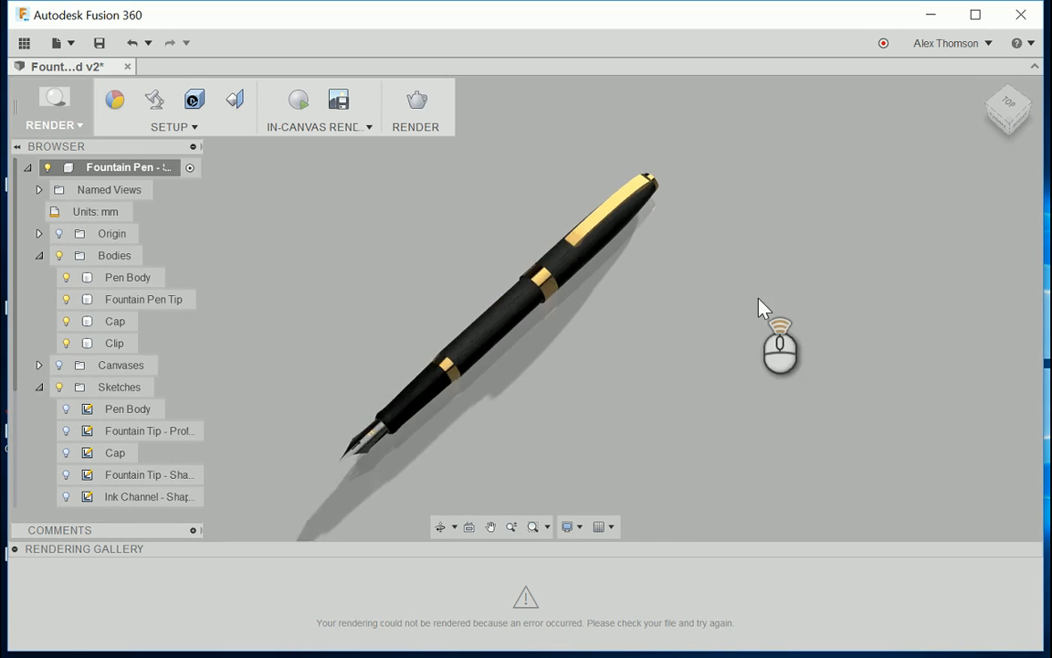
scroll(336, 348, down, 1)
scroll(744, 315, up, 1)
scroll(786, 332, down, 2)
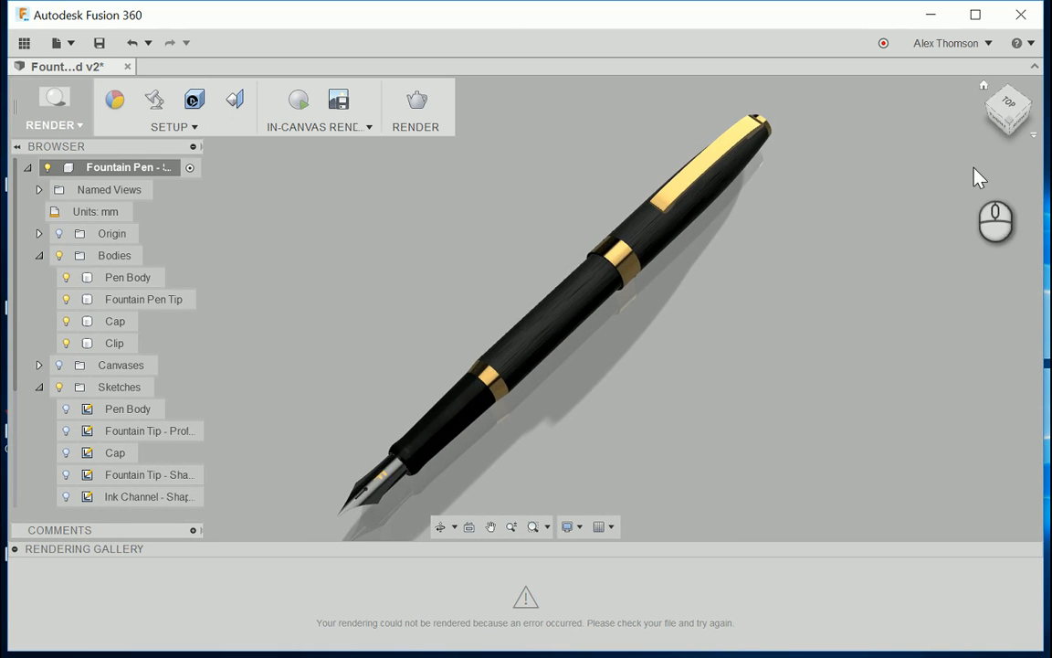
Step: Frame the whole pen diagonally from above and start an in-canvas render of it
mouse_move(1014, 128)
mouse_down()
mouse_move(999, 103)
mouse_move(968, 137)
mouse_move(927, 110)
mouse_up()
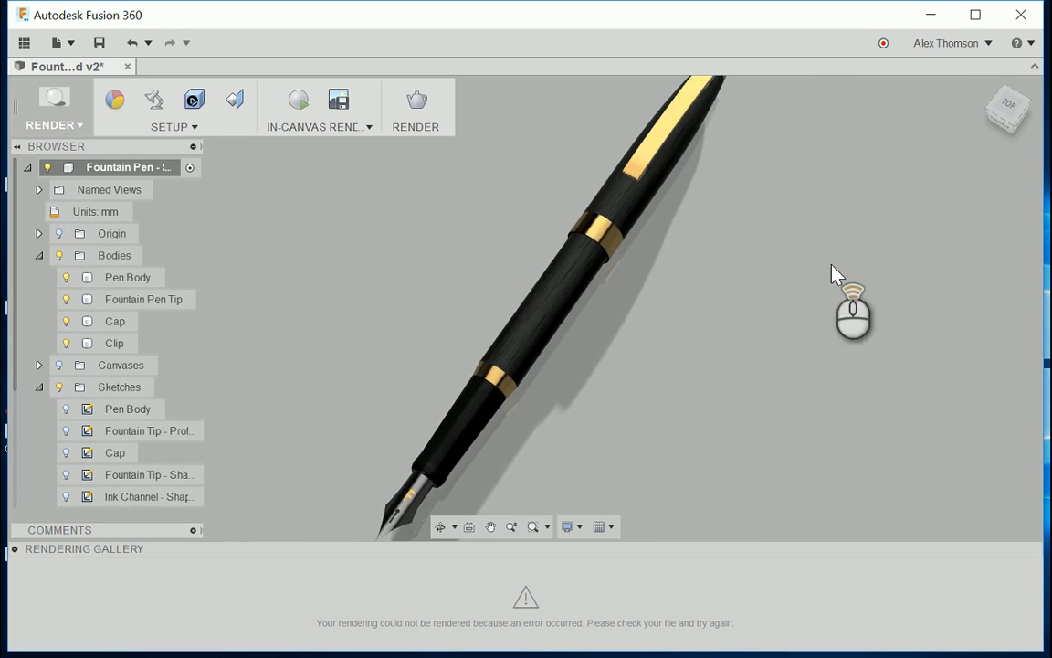
scroll(833, 274, up, 2)
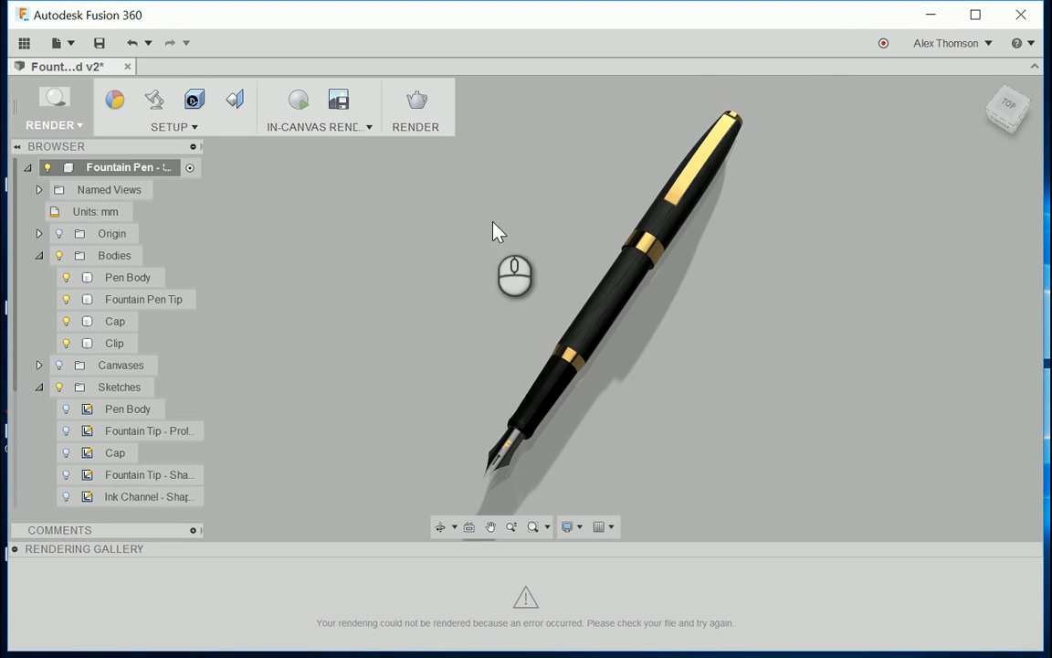
click(301, 115)
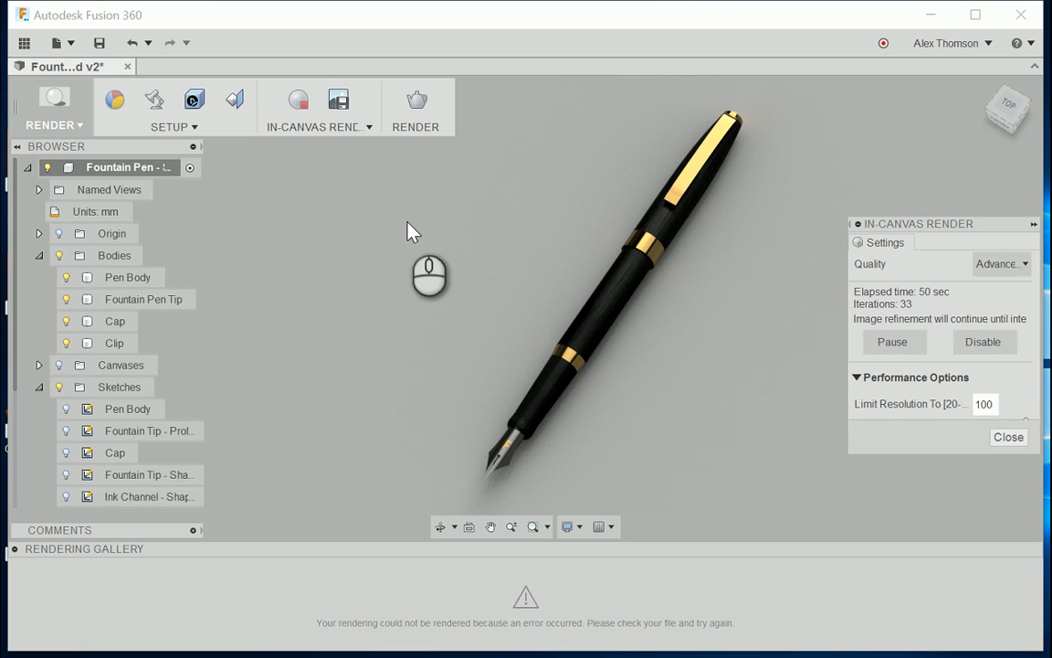
Step: Try the Mobile 2048 x 1536 image size in the cloud render settings and close them without rendering
click(419, 98)
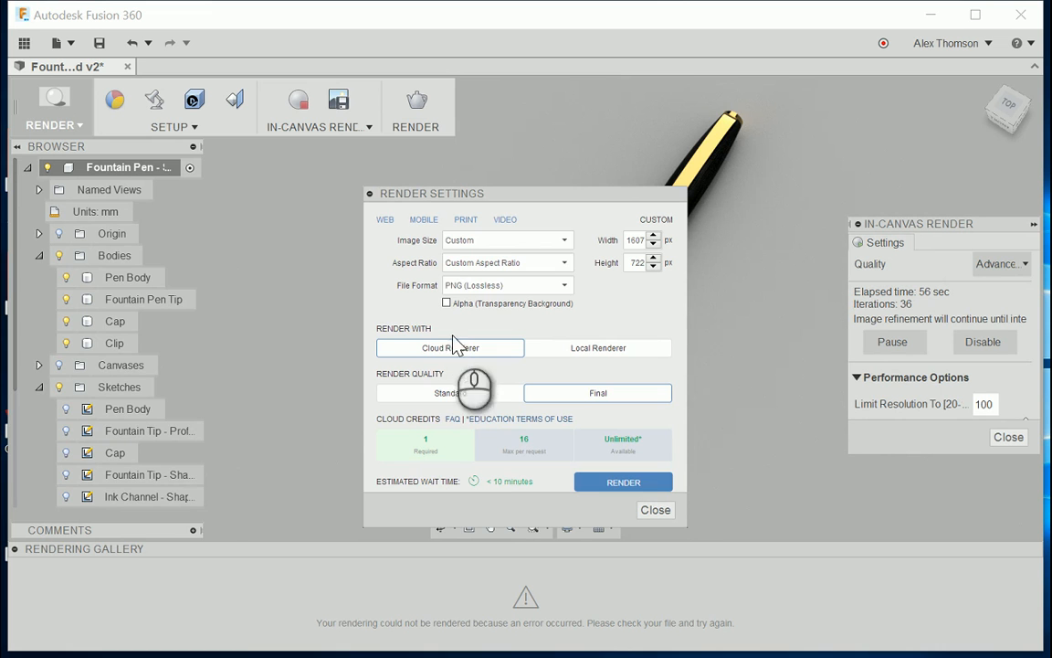
click(430, 222)
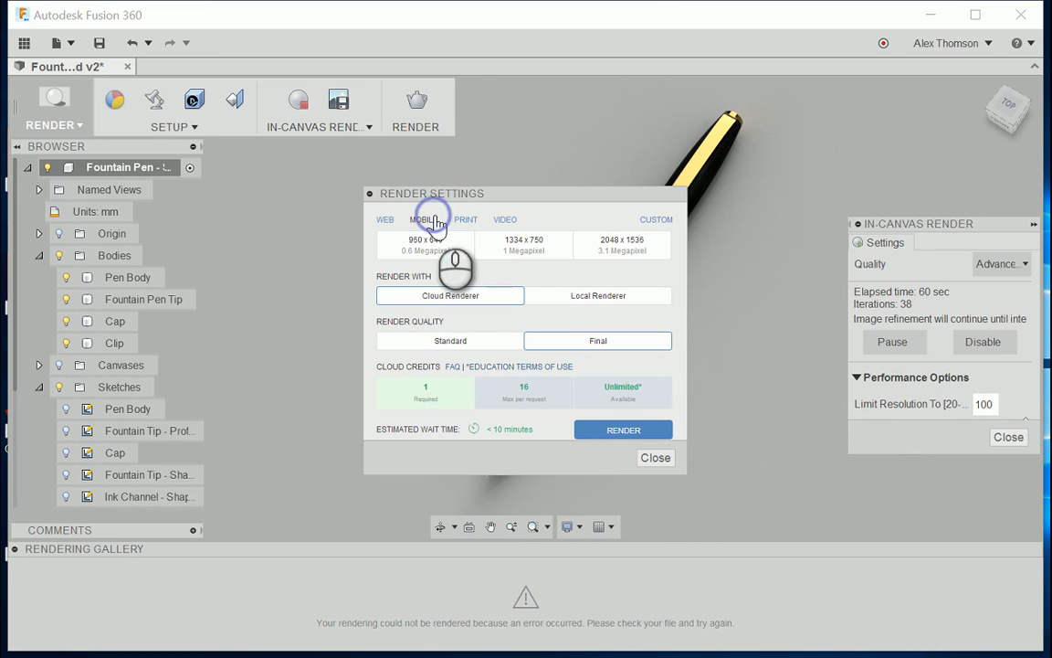
click(603, 249)
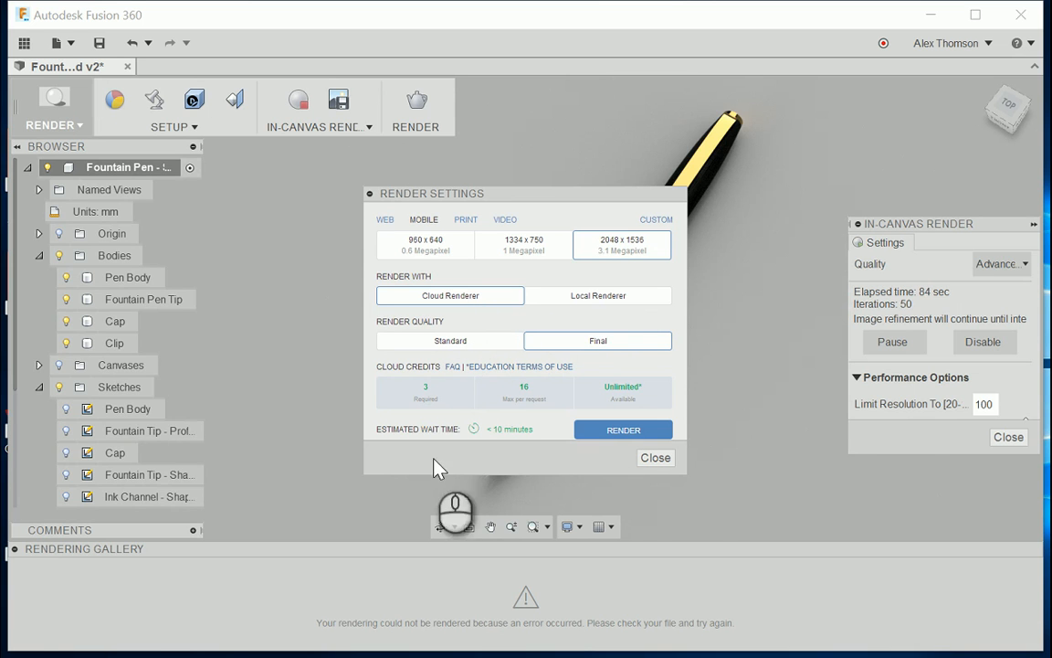
click(655, 458)
Step: Recentre the pen in the in-canvas render and inspect the image export options without saving an image
shift+middle_drag(627, 330, 545, 354)
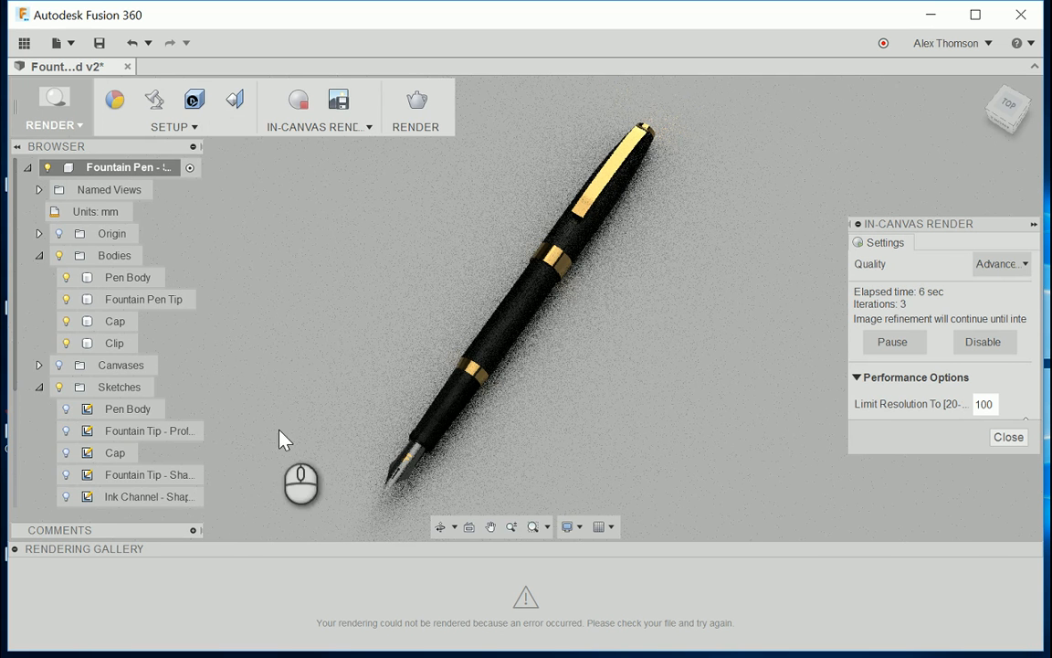
click(469, 356)
click(541, 317)
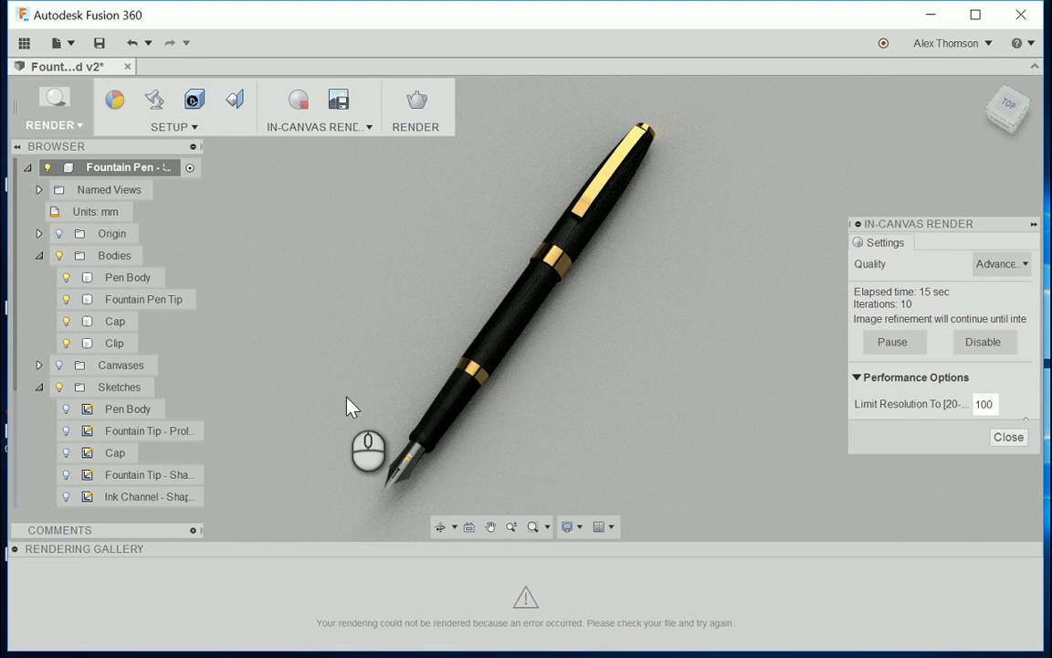
click(337, 103)
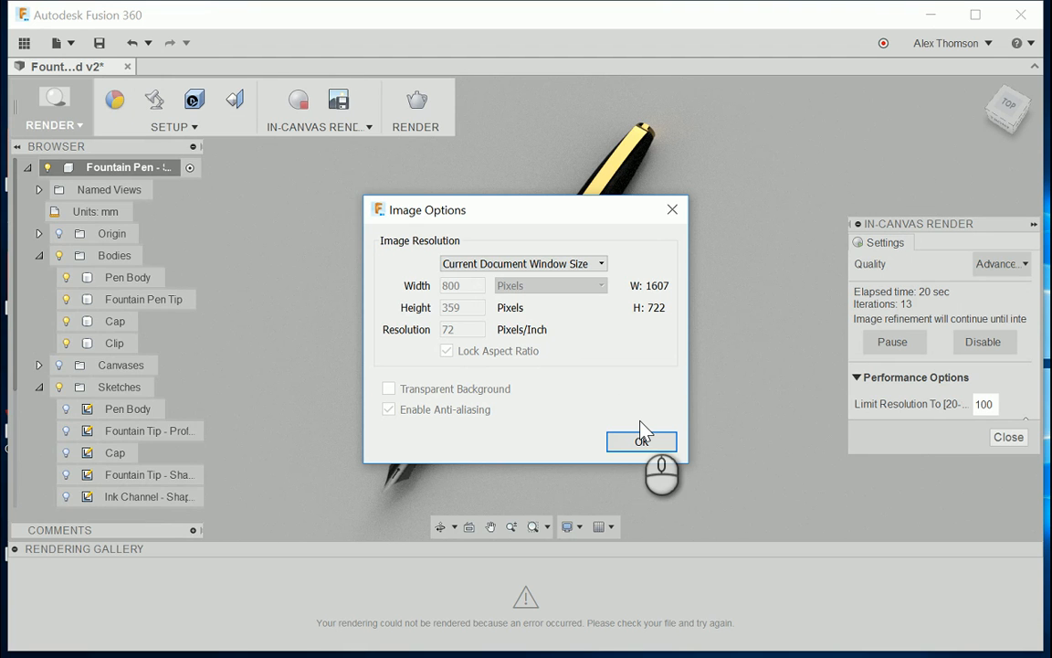
click(673, 210)
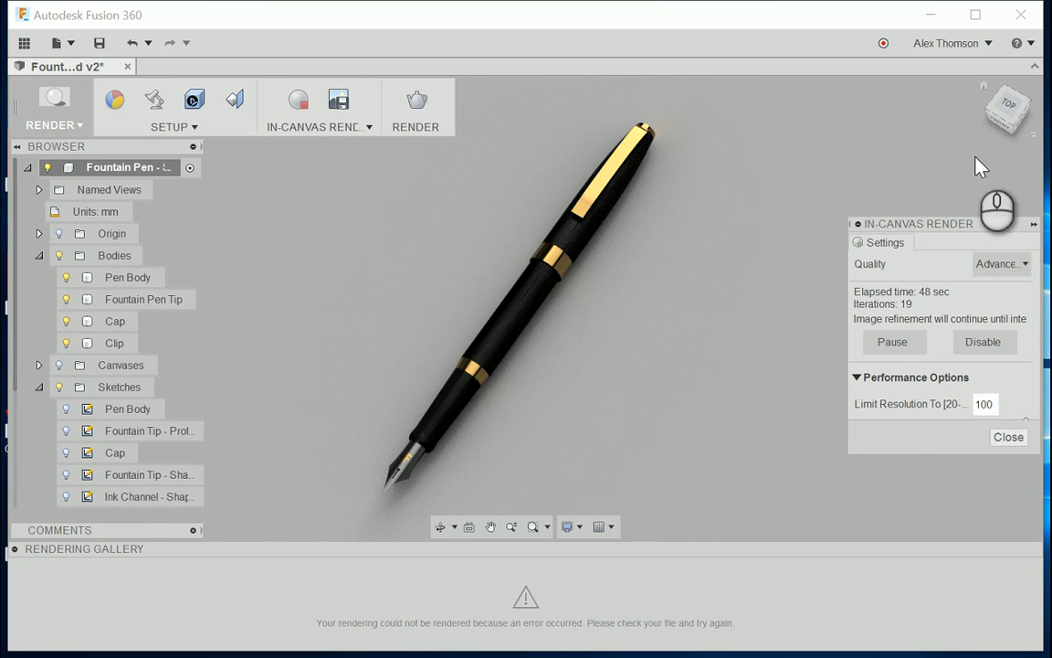
Step: Enable Depth of Field for the camera in the Scene Settings
click(151, 104)
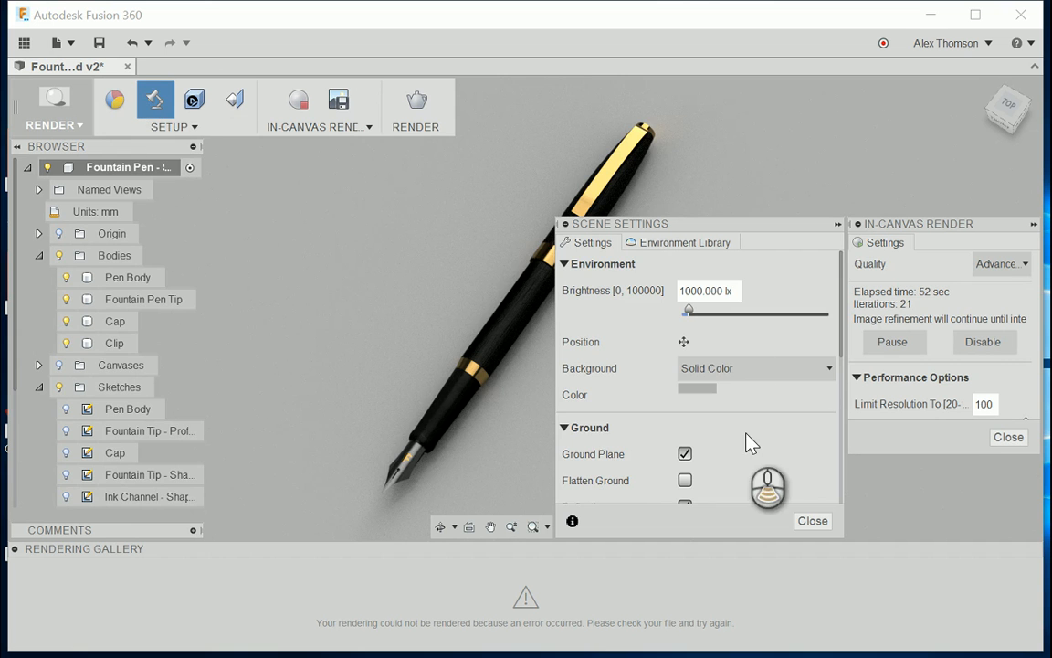
scroll(747, 439, down, 8)
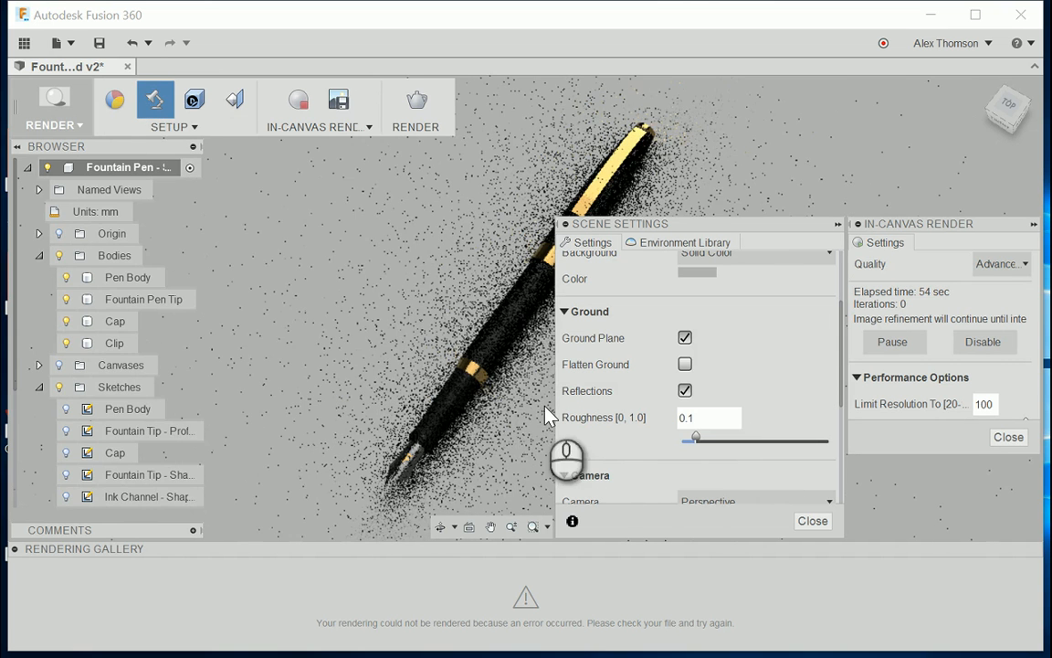
scroll(639, 468, down, 3)
scroll(639, 465, down, 1)
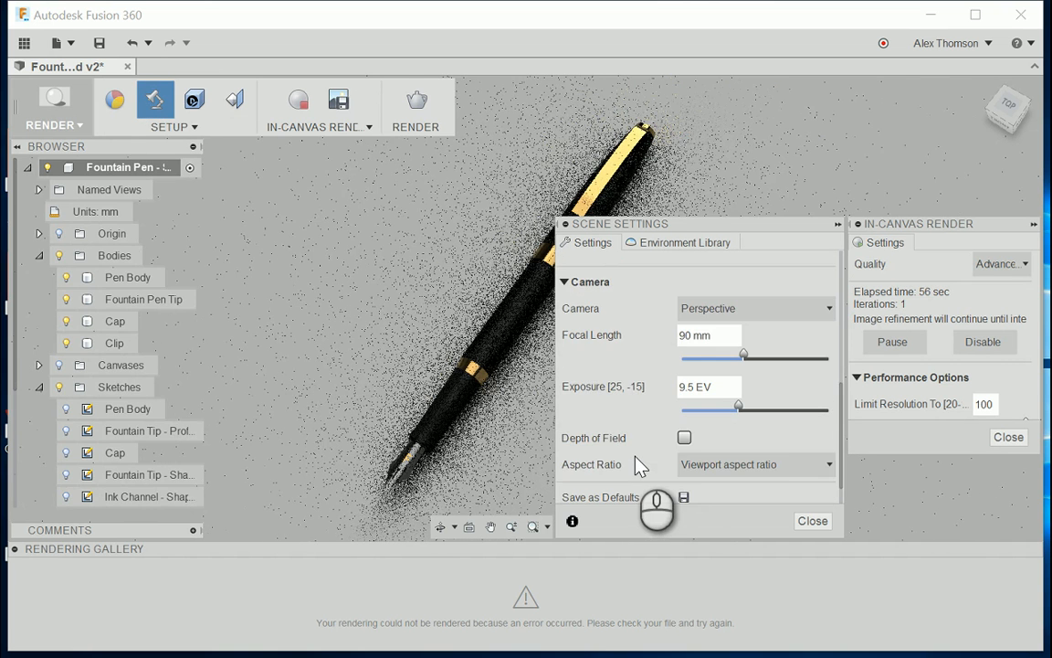
click(684, 438)
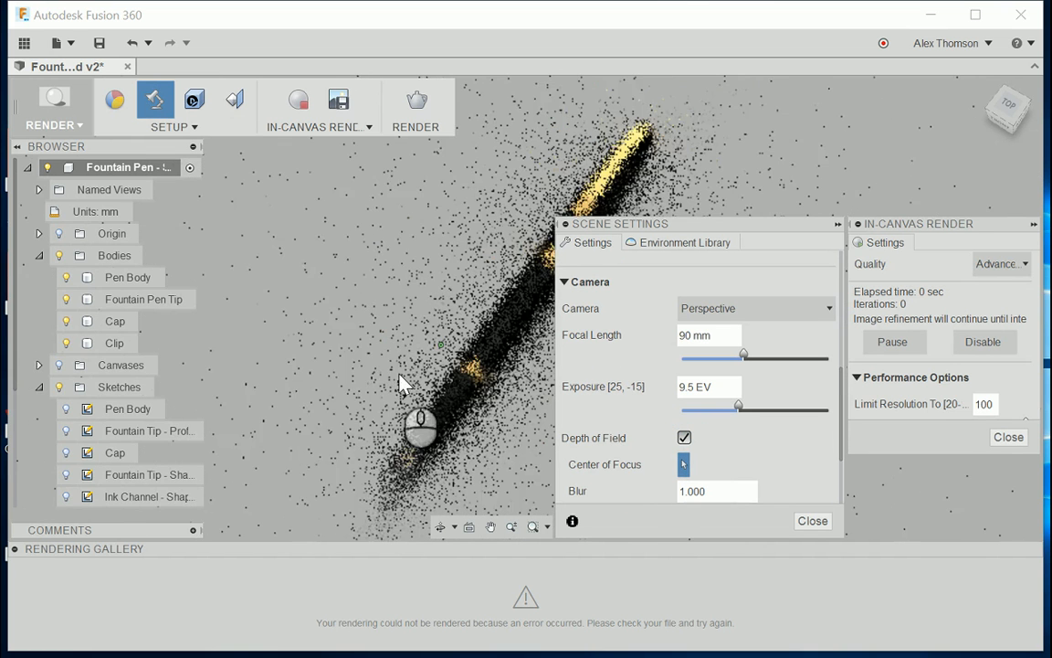
Step: View the pen from a lower front angle and set the depth of field's center of focus on the nib
scroll(298, 364, up, 3)
scroll(430, 359, down, 3)
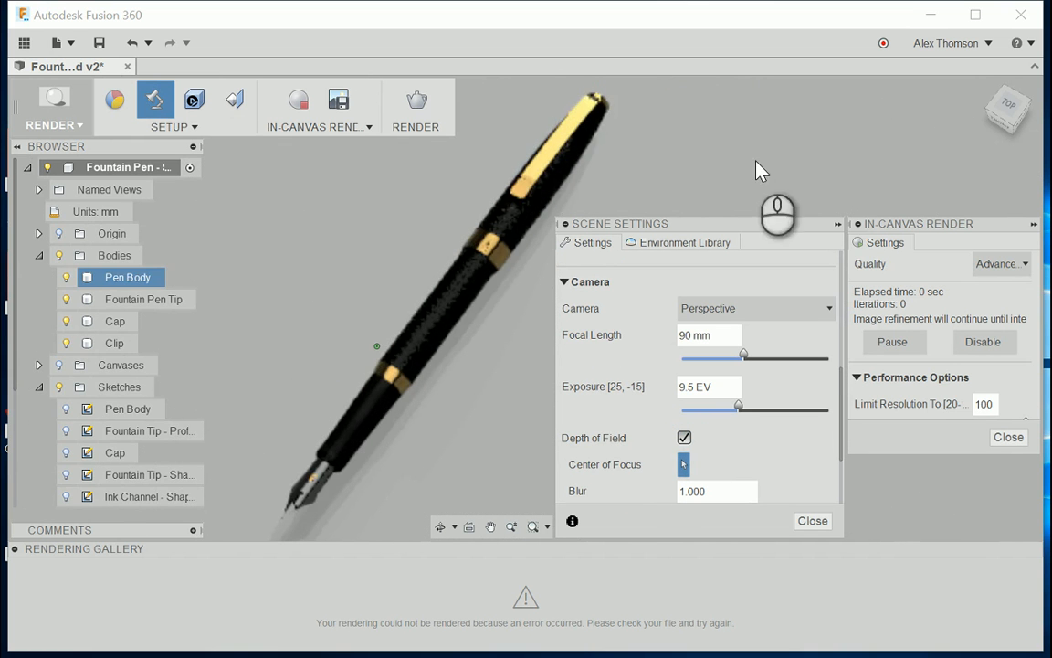
drag(1002, 115, 1030, 109)
scroll(501, 305, down, 3)
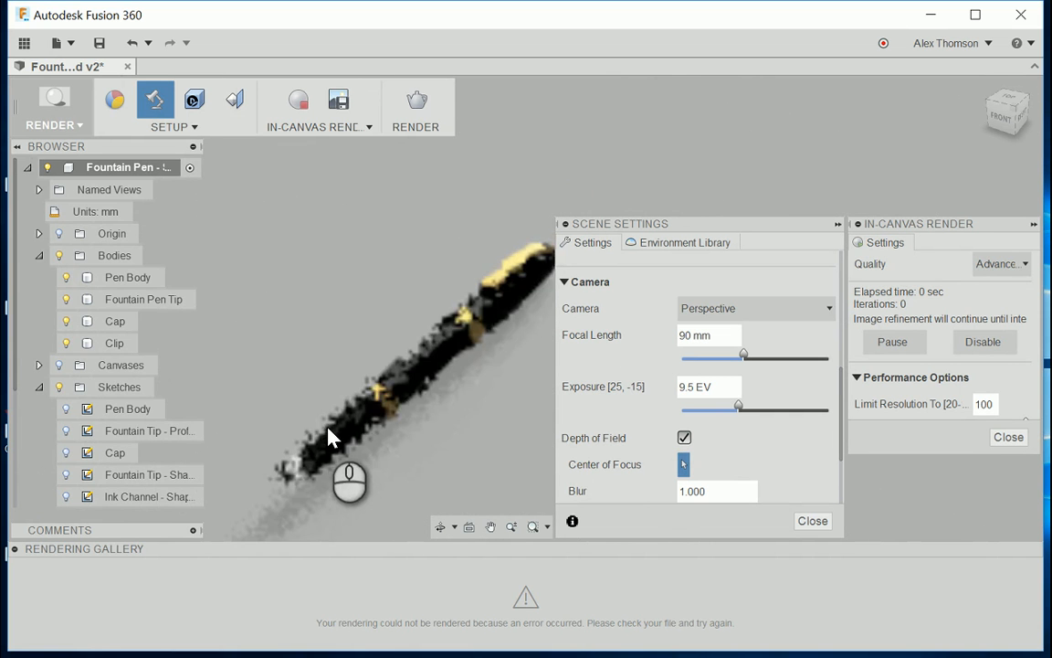
click(286, 474)
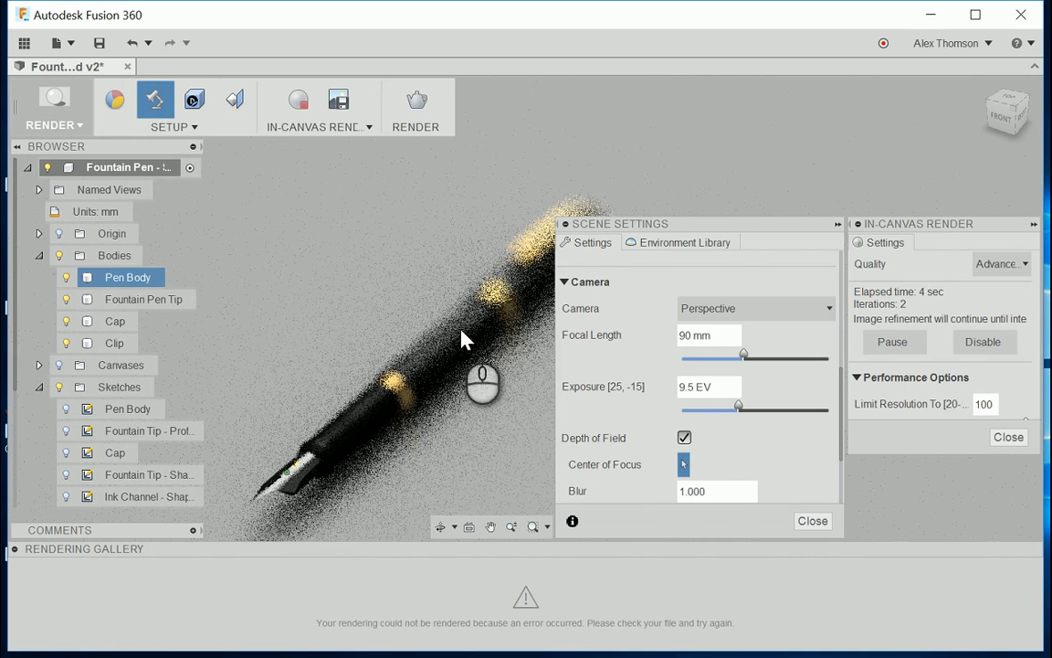
Step: Collapse the In-Canvas Render settings and set the depth of field blur to 0.2
click(1034, 223)
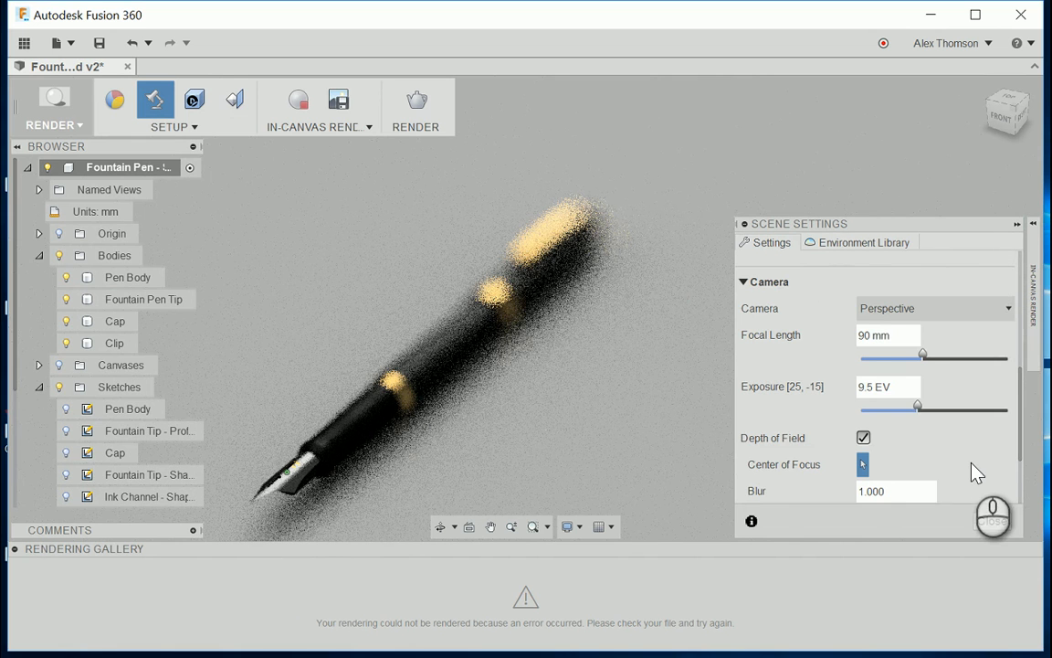
scroll(975, 470, down, 1)
drag(920, 453, 851, 464)
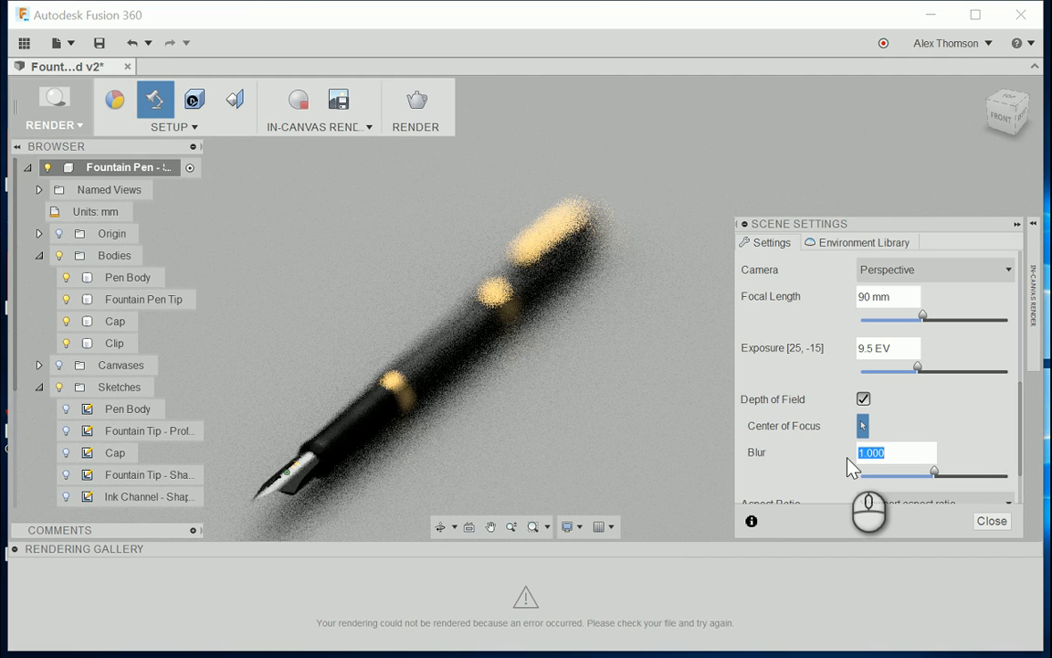
text(2)
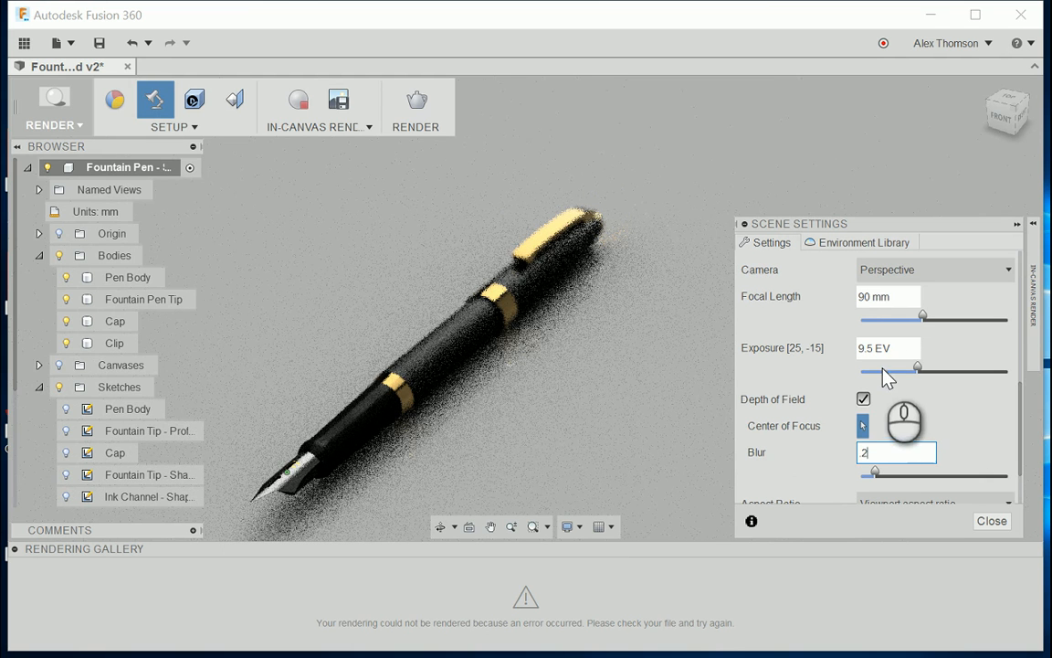
Step: Download the Dry lake bed environment from the Fusion 360 environment library
scroll(797, 386, up, 5)
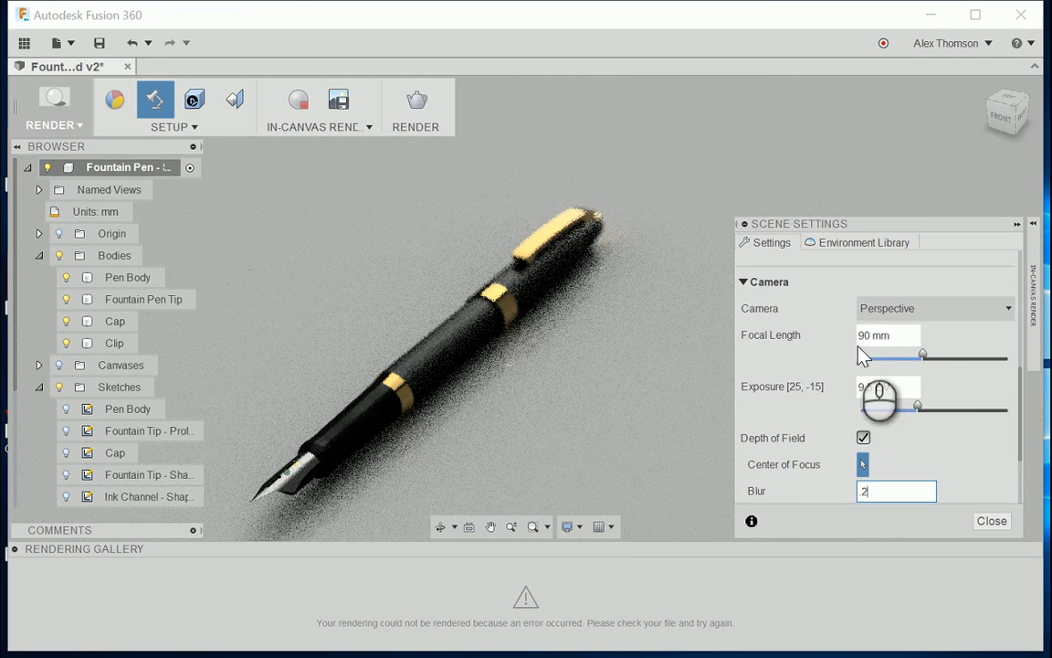
scroll(819, 355, up, 2)
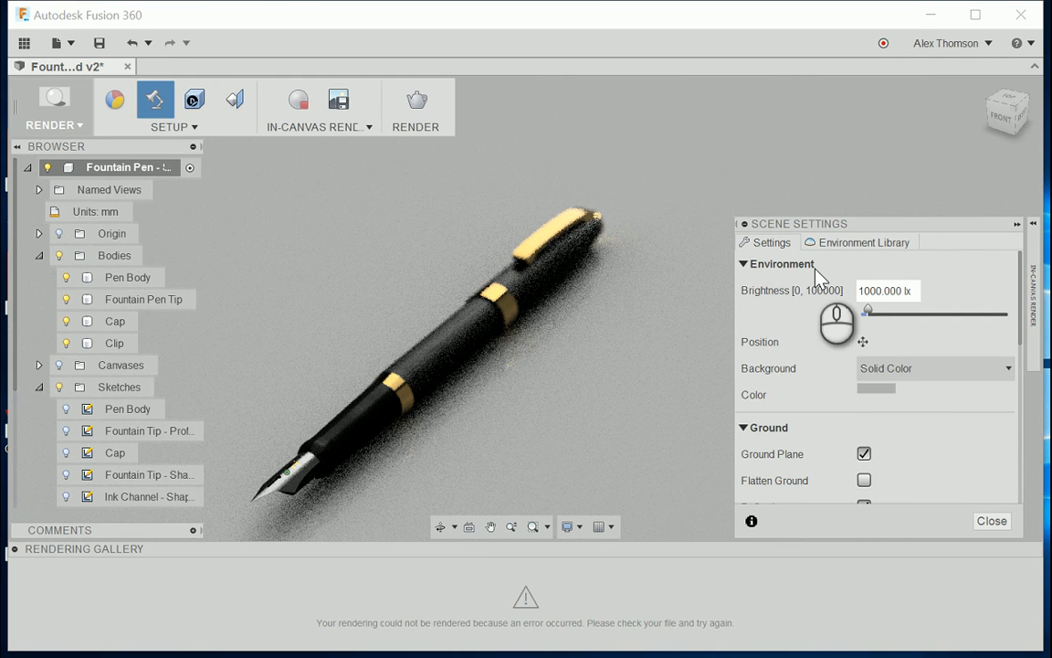
click(849, 243)
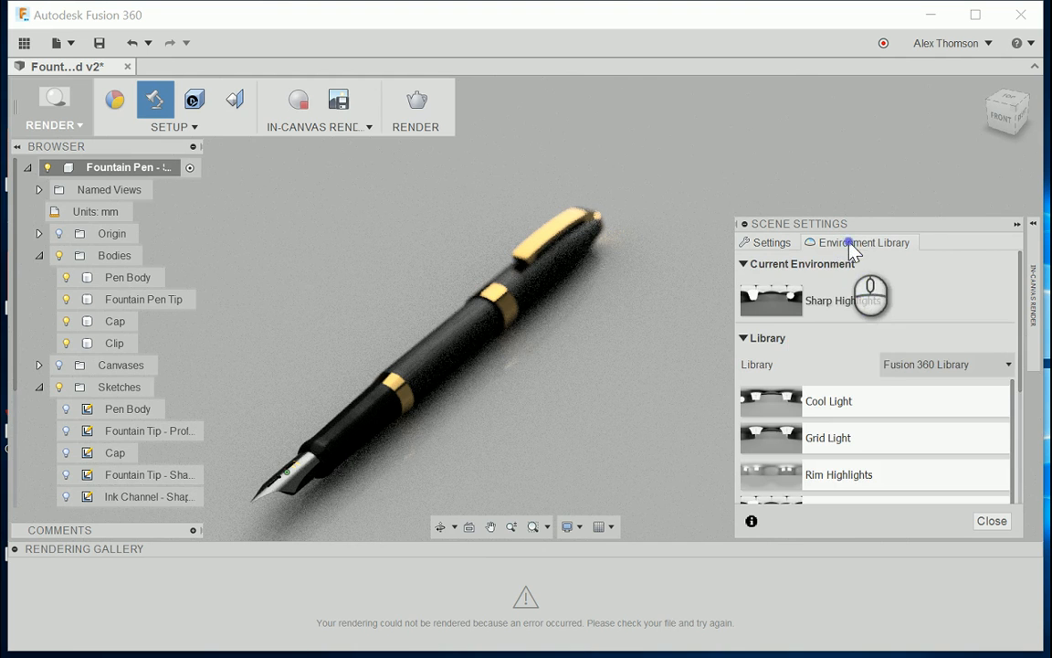
scroll(864, 338, down, 5)
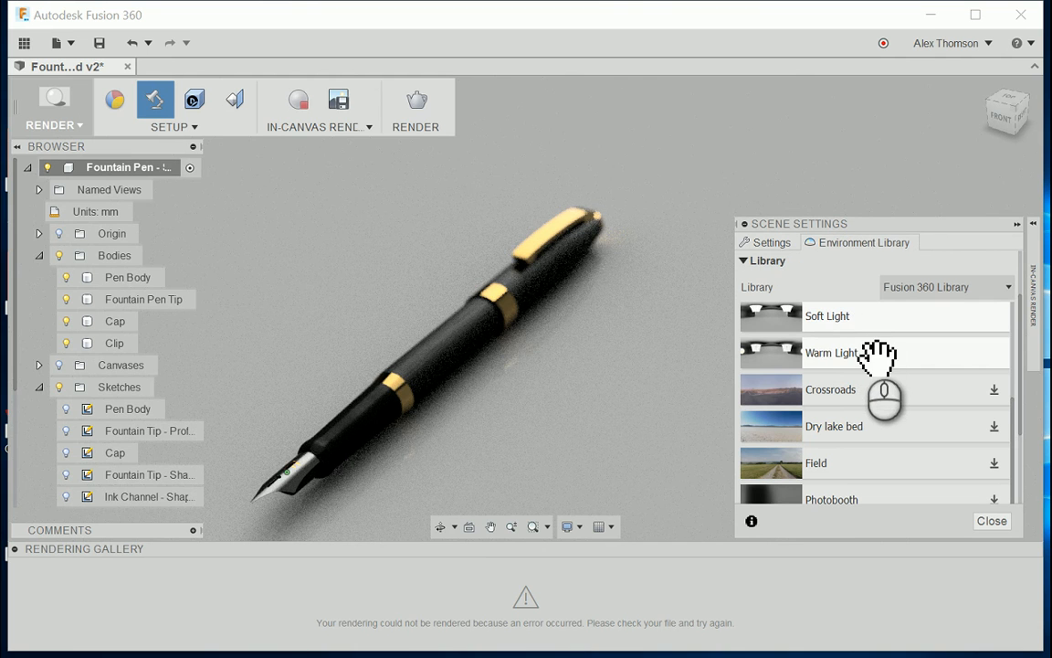
click(877, 355)
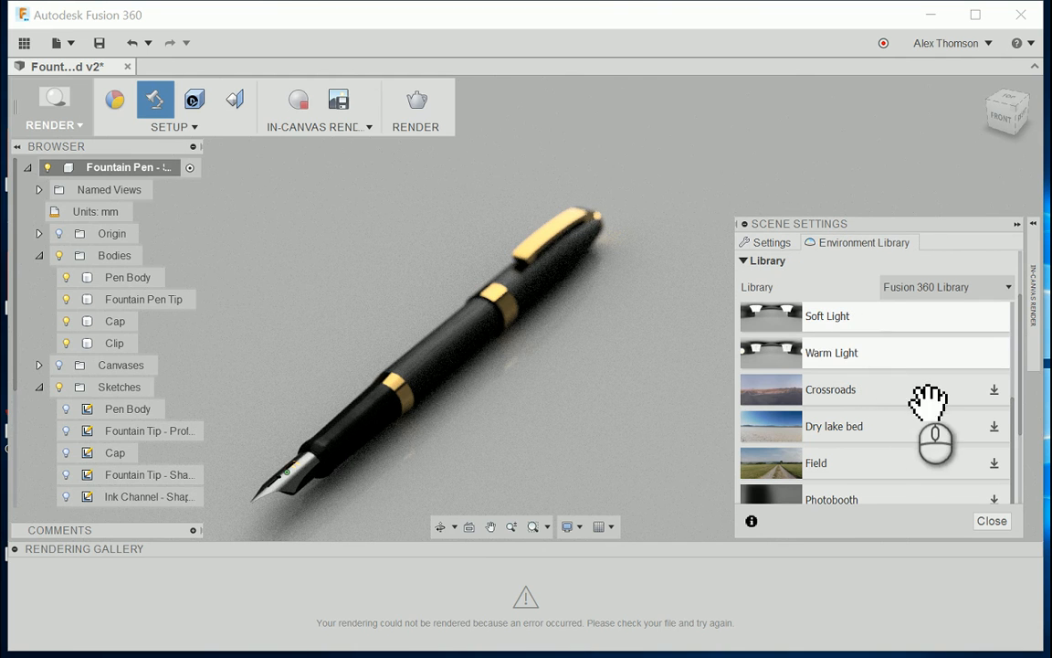
click(995, 425)
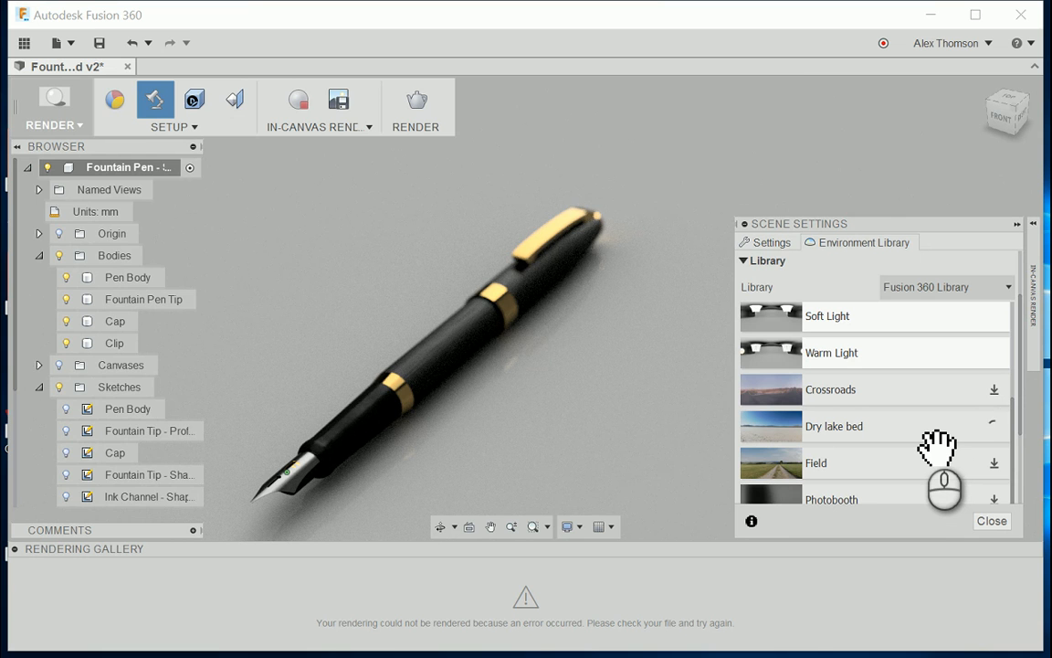
Step: Look through the remaining library environments and apply Dry lake bed to the scene
scroll(936, 446, down, 4)
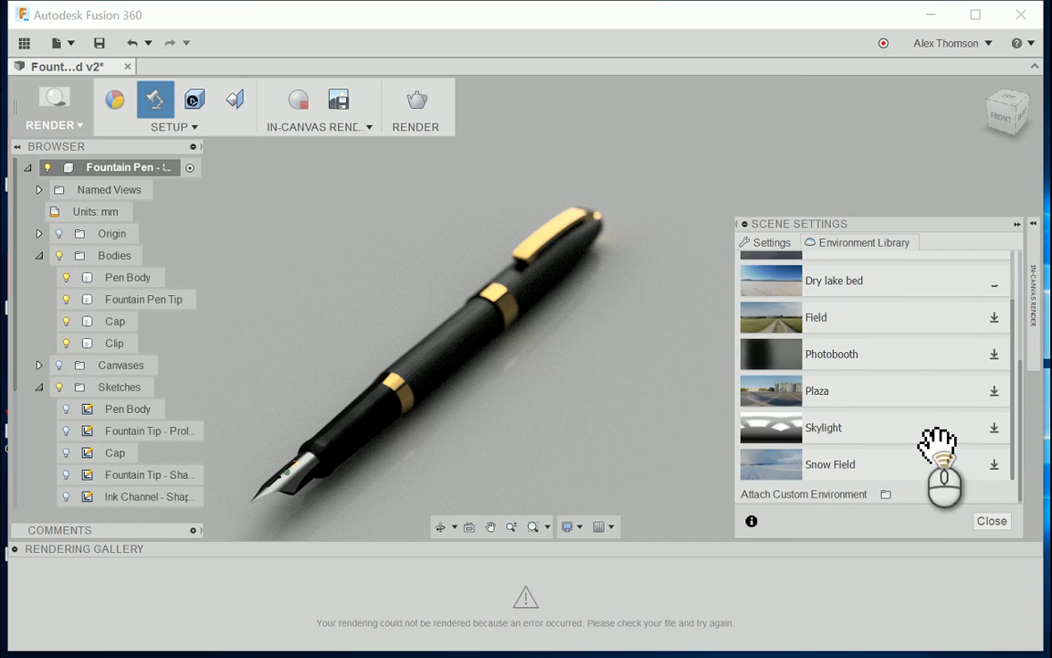
scroll(923, 412, up, 6)
scroll(923, 412, down, 3)
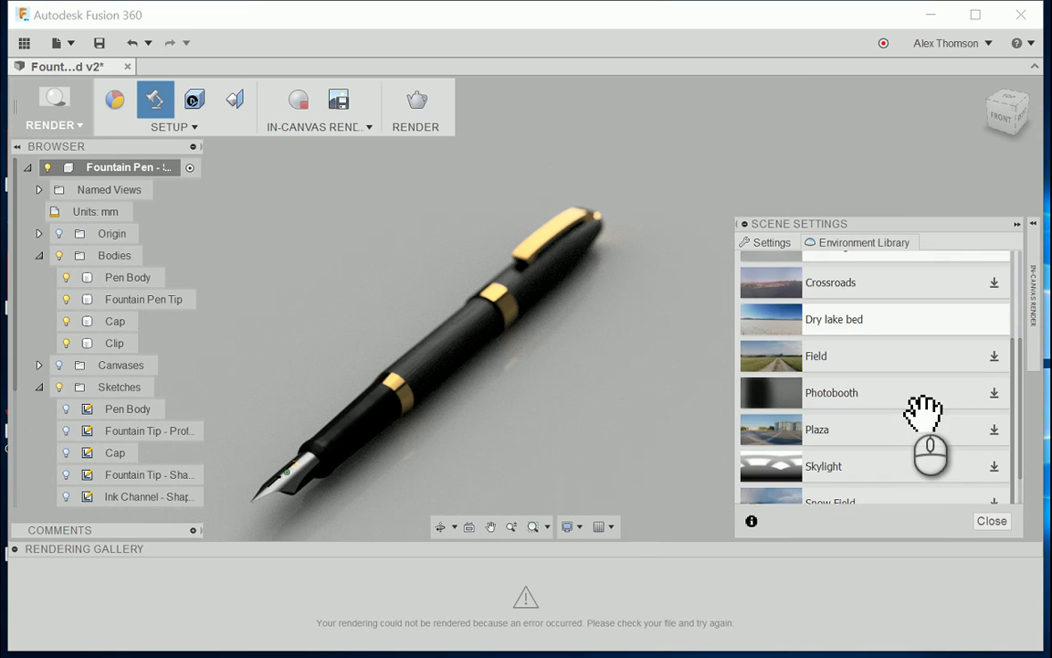
scroll(933, 457, down, 1)
scroll(923, 455, up, 1)
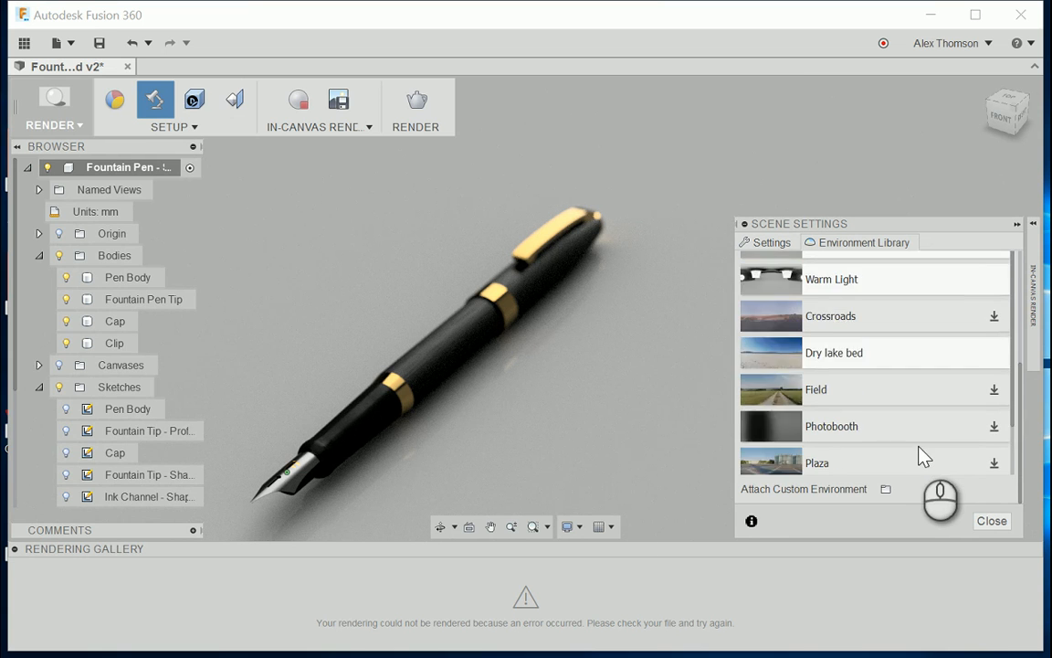
scroll(918, 457, down, 1)
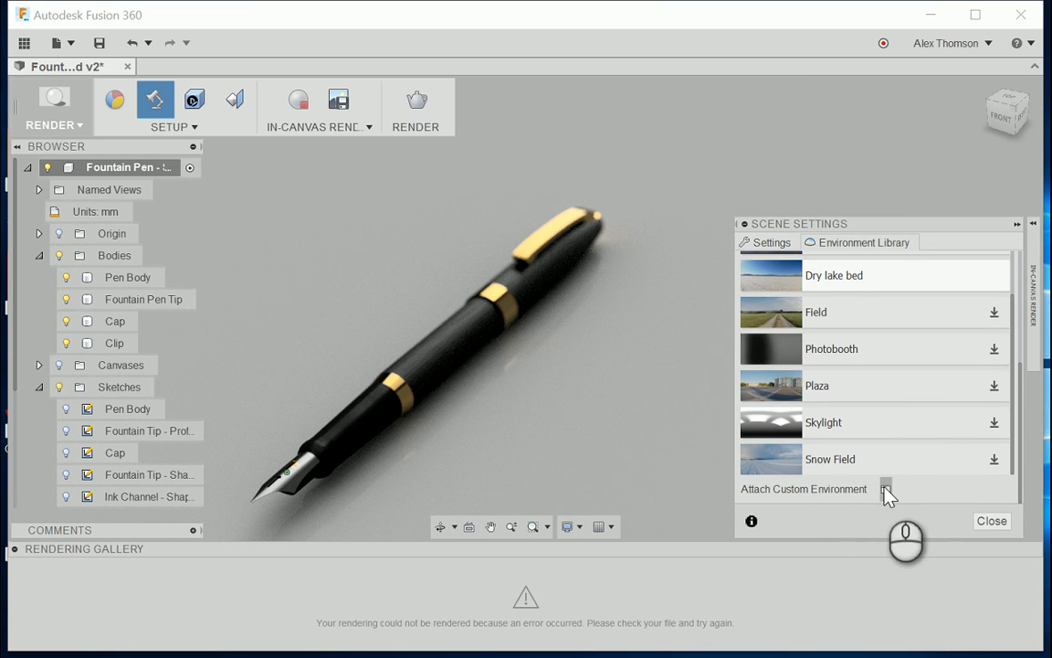
scroll(913, 422, up, 1)
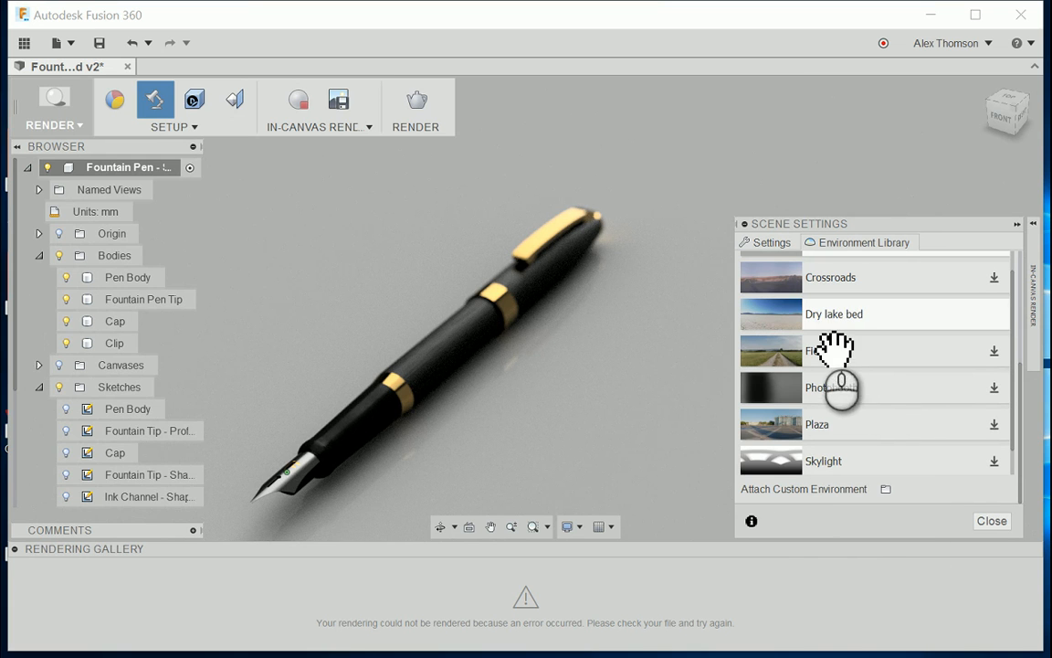
drag(857, 320, 669, 314)
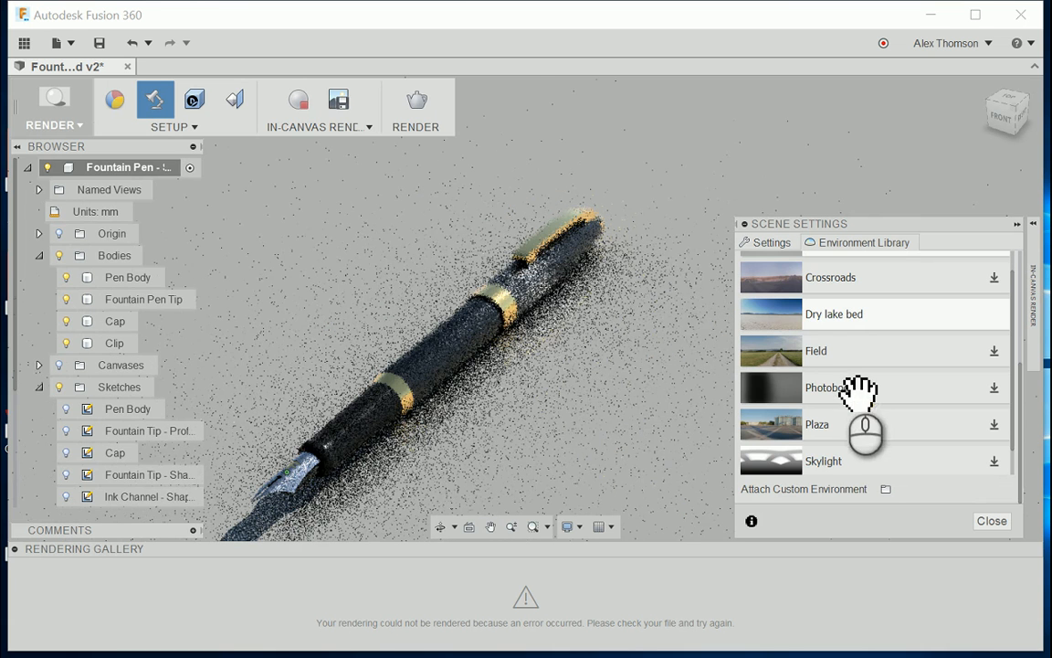
Step: Set the scene's background to Environment instead of a solid color
click(763, 242)
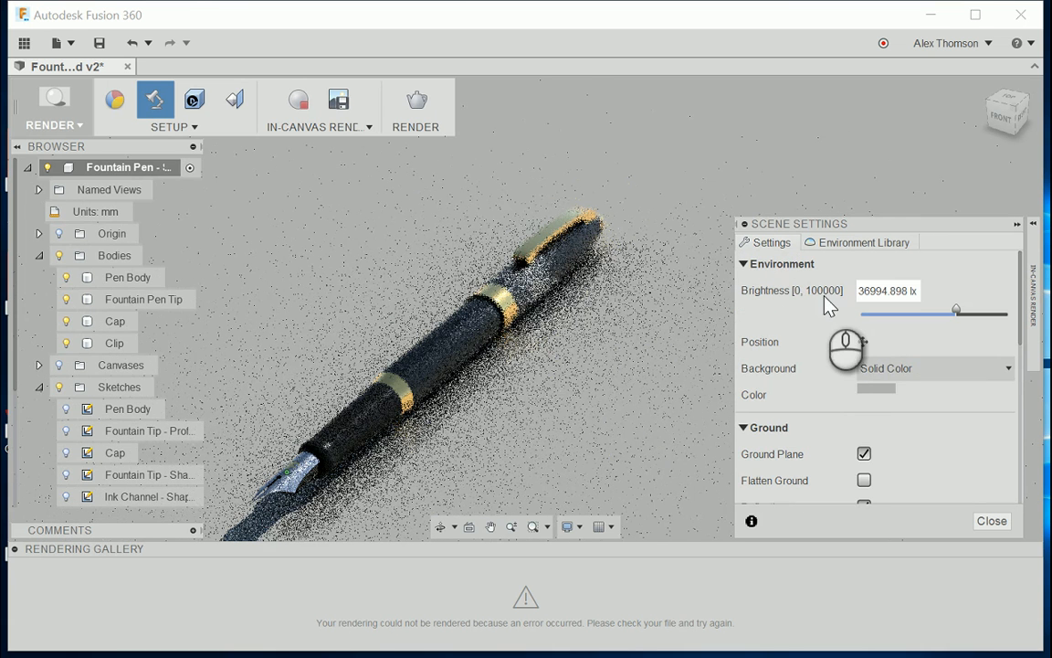
click(909, 370)
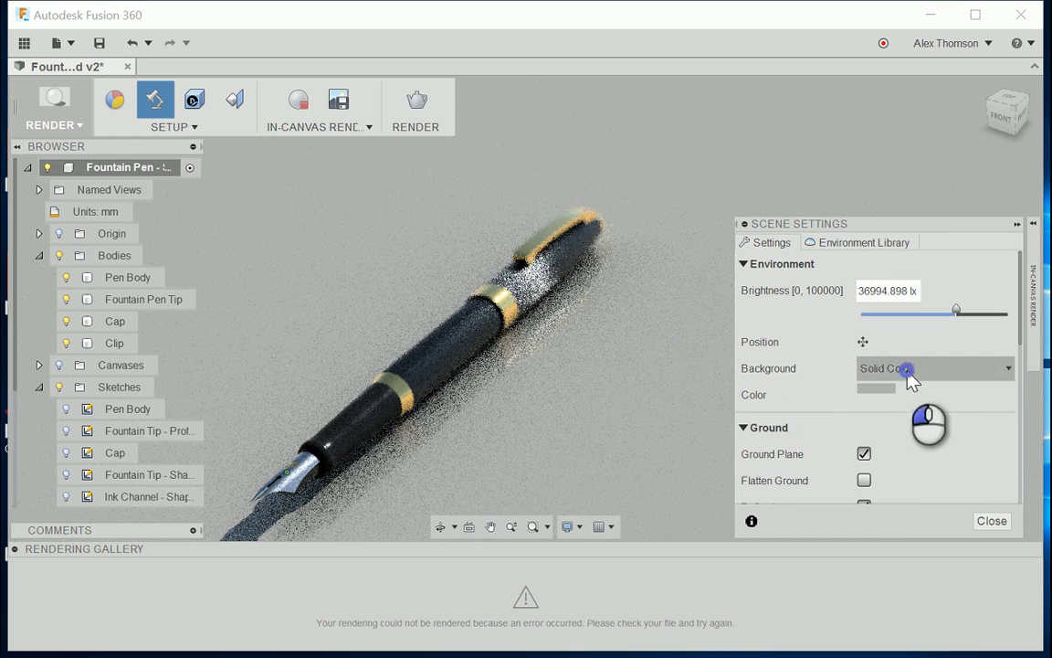
click(904, 391)
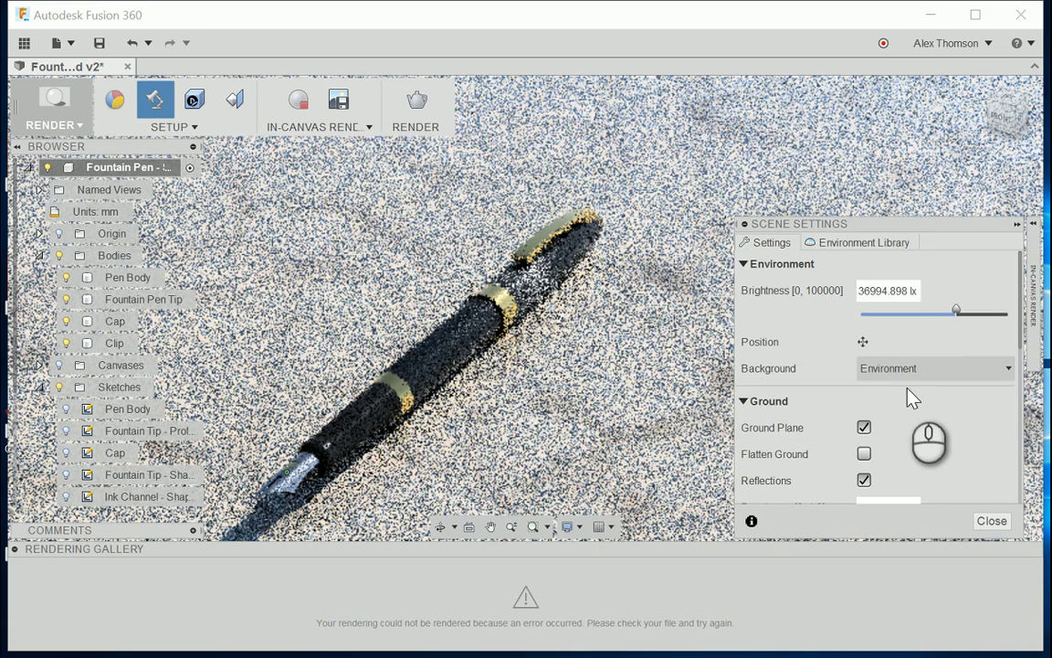
Step: Turn off ground reflections for the Dry lake bed scene
scroll(685, 307, down, 5)
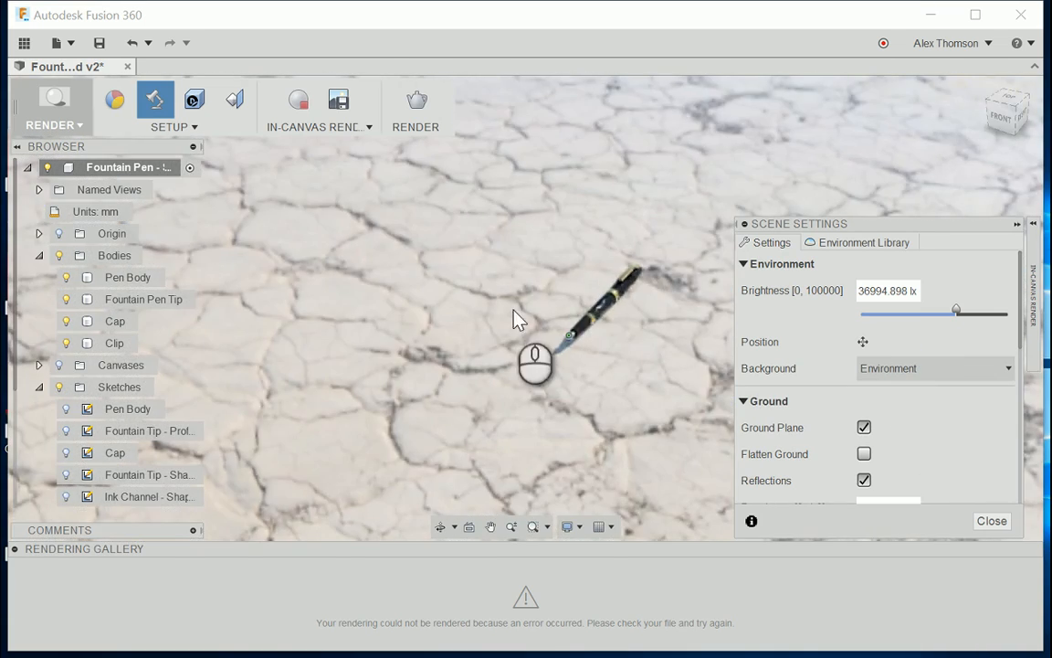
shift+middle_drag(1037, 135, 916, 244)
click(864, 479)
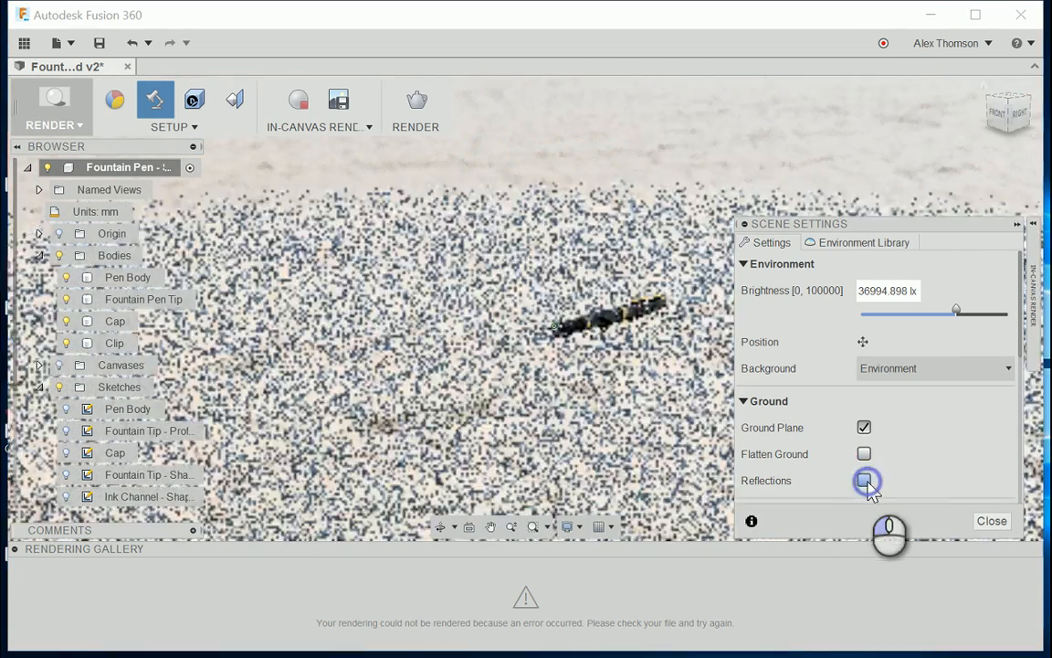
Step: Frame the pen close up from an elevated angle, lying diagonally on the cracked ground with the nib towards the camera
drag(1020, 122, 1049, 151)
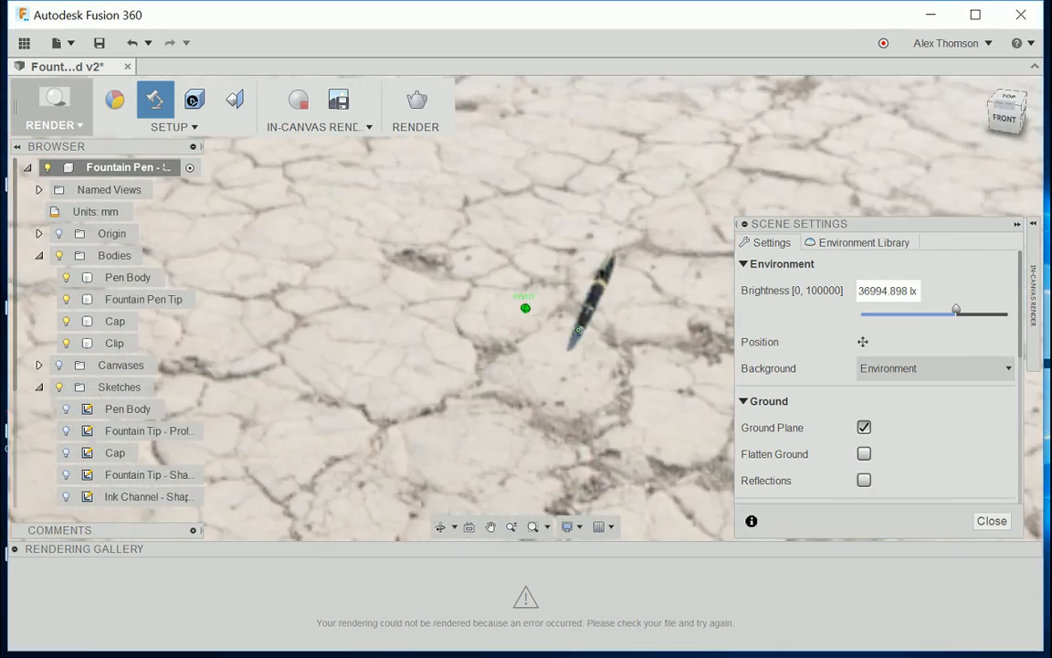
scroll(595, 256, up, 10)
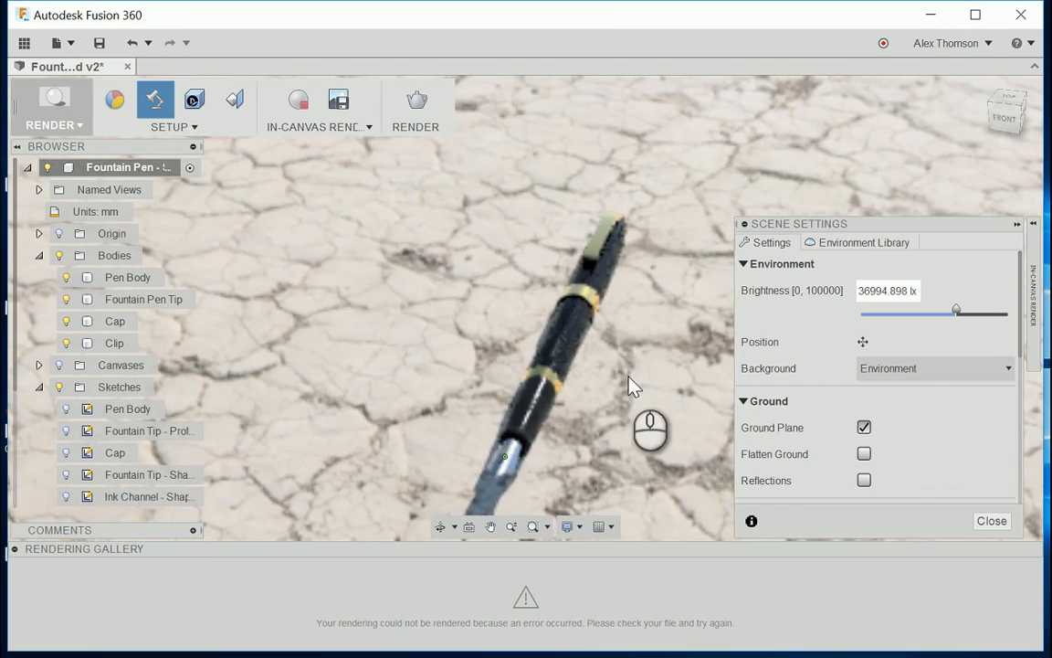
scroll(630, 370, up, 2)
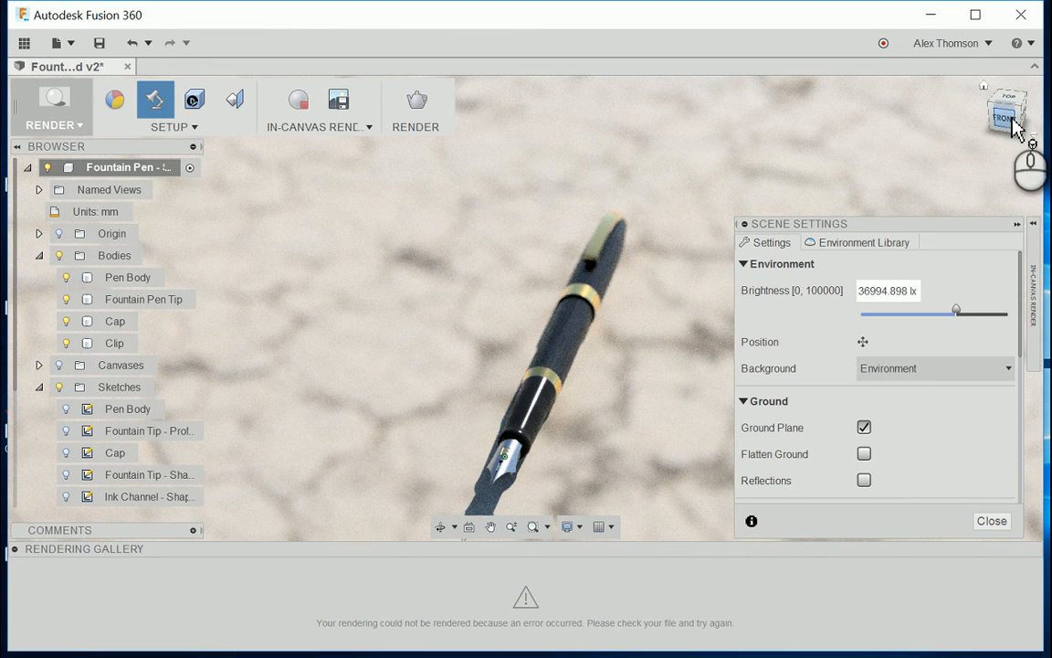
drag(1012, 118, 974, 167)
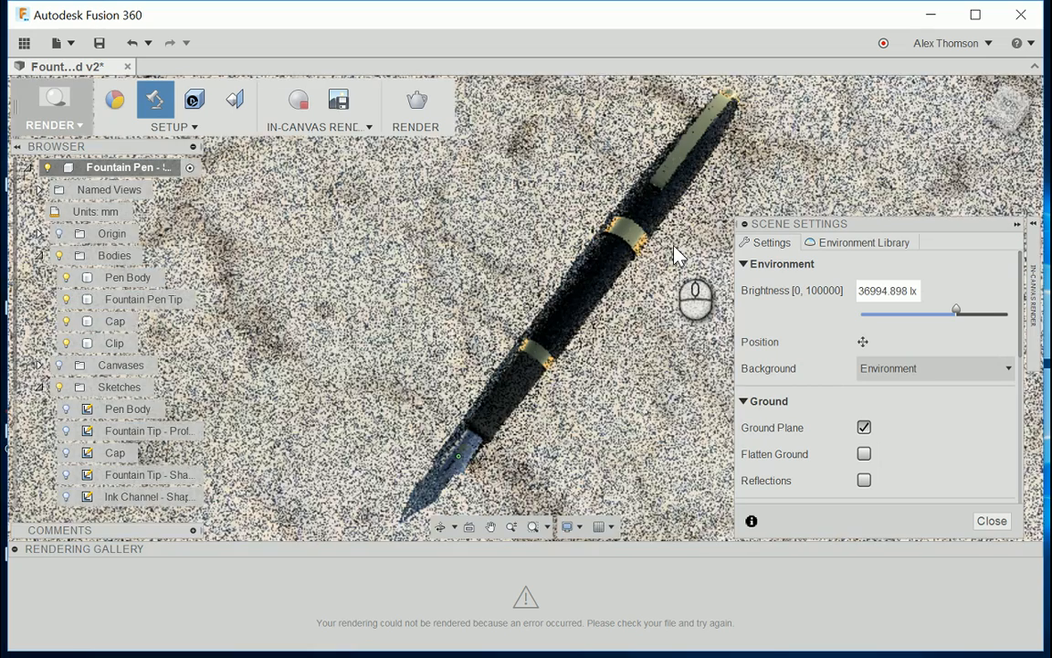